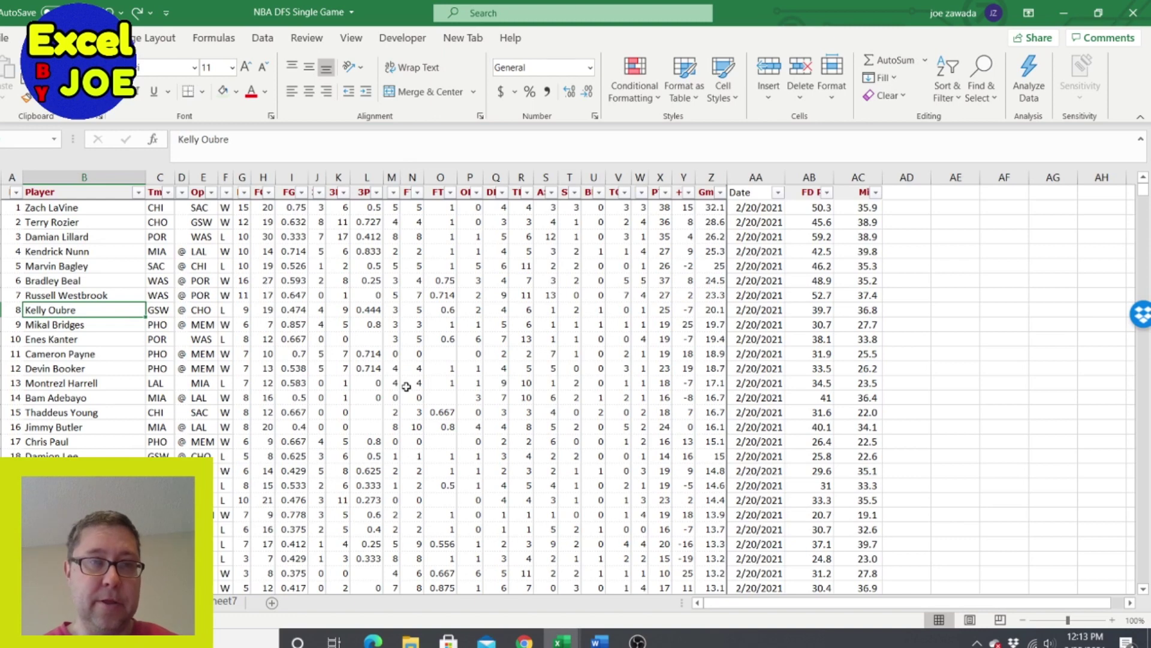
click(81, 369)
click(95, 282)
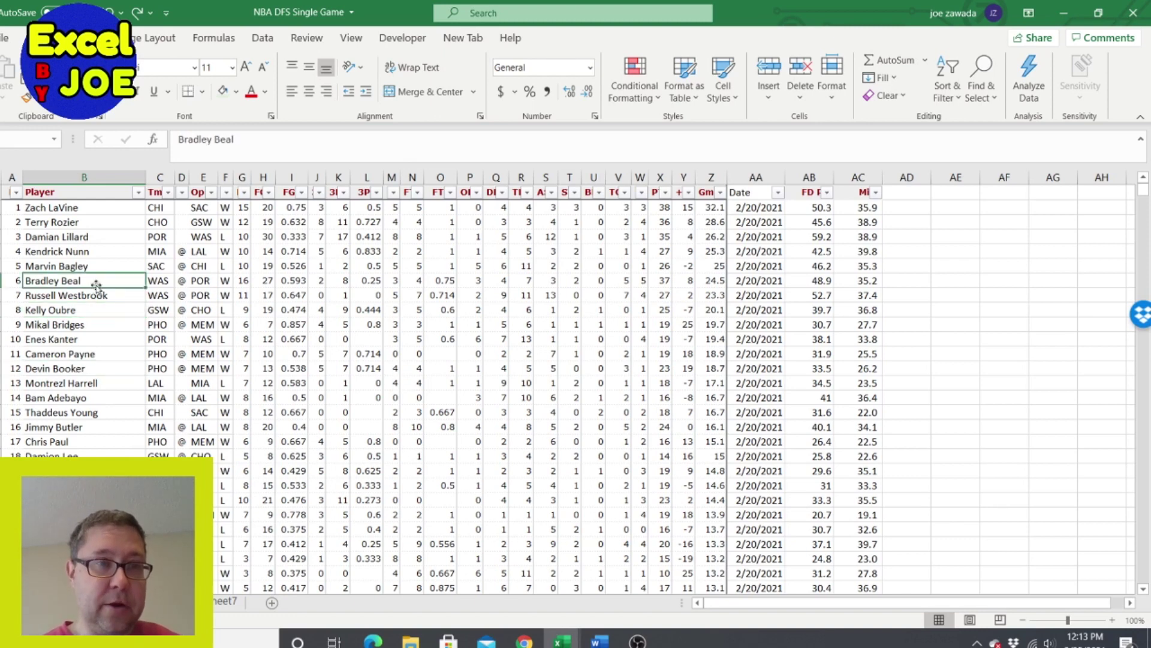
click(279, 327)
click(291, 399)
click(316, 298)
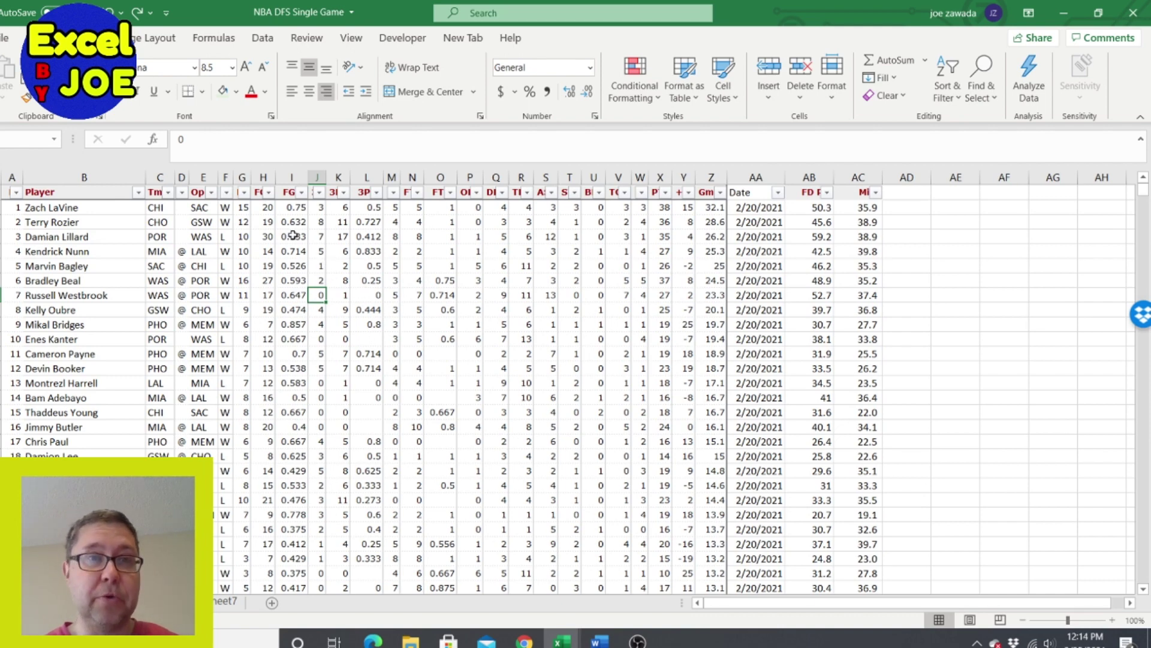
Step: Reapply the header filters from the Tm column and filter the teams to LAC
click(262, 38)
click(610, 78)
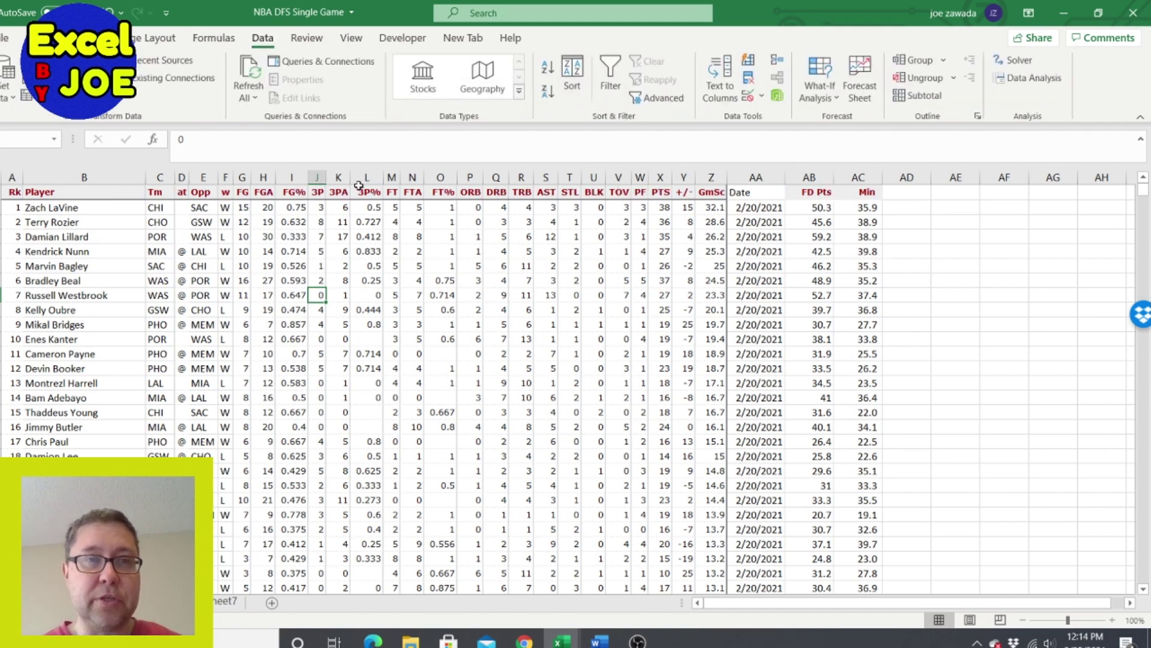
click(164, 196)
click(610, 78)
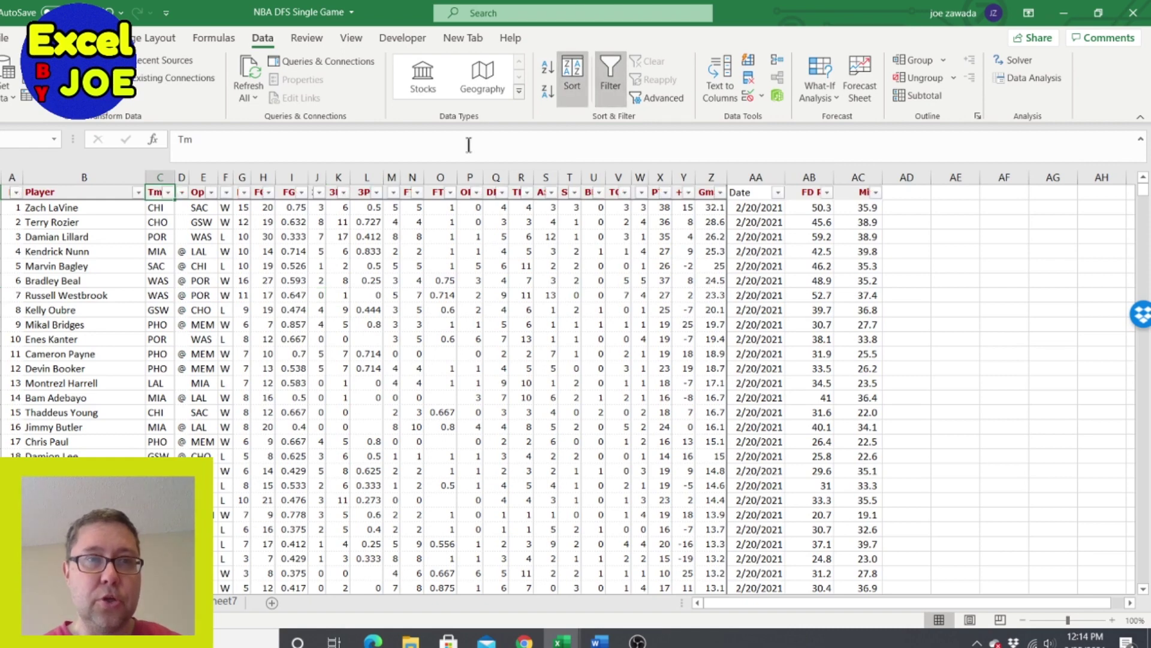
click(169, 192)
text(lac)
key(Return)
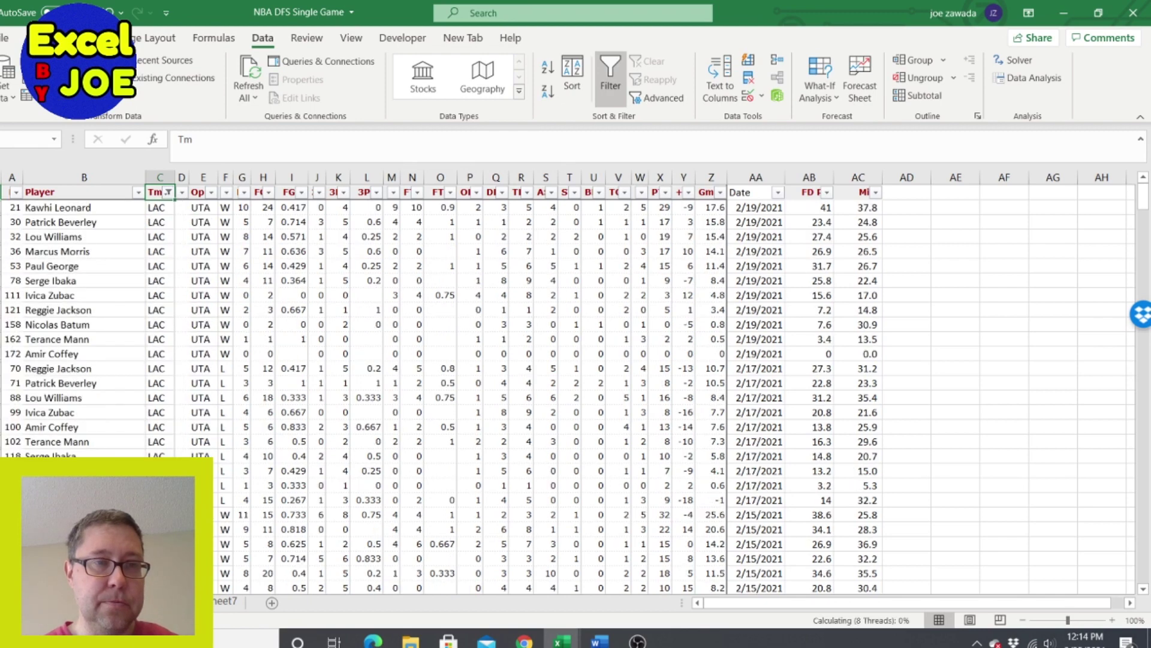
Step: Filter the Player column to only Kawhi Leonard, Luke Kennard and Nicolas Batum
click(99, 223)
click(138, 192)
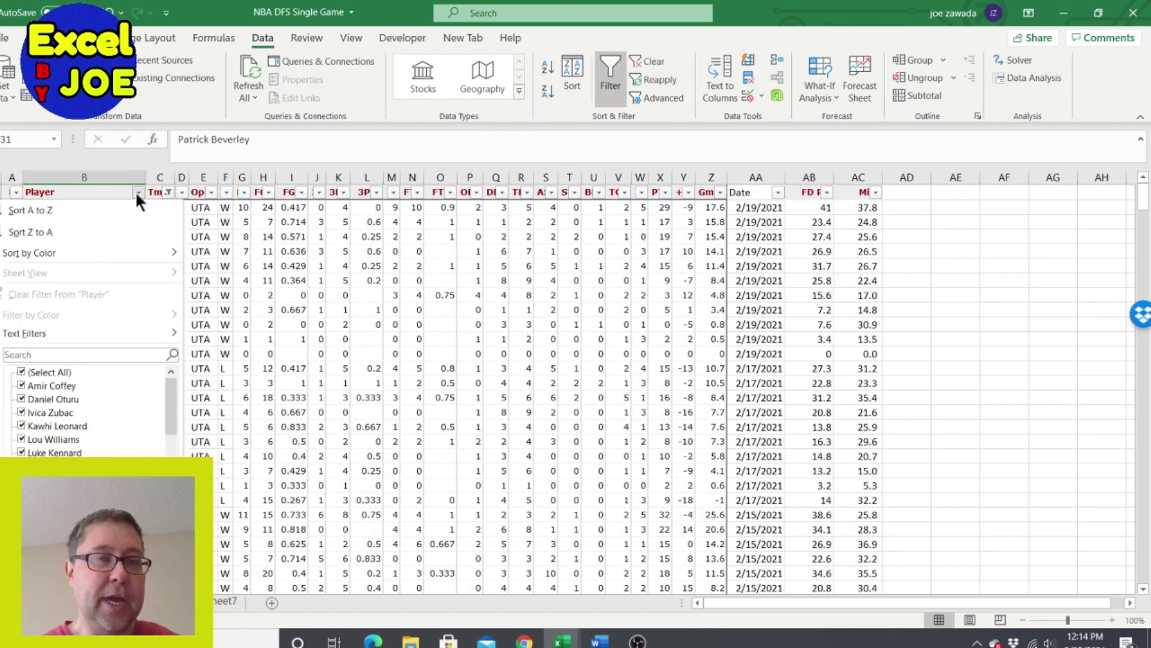
click(27, 372)
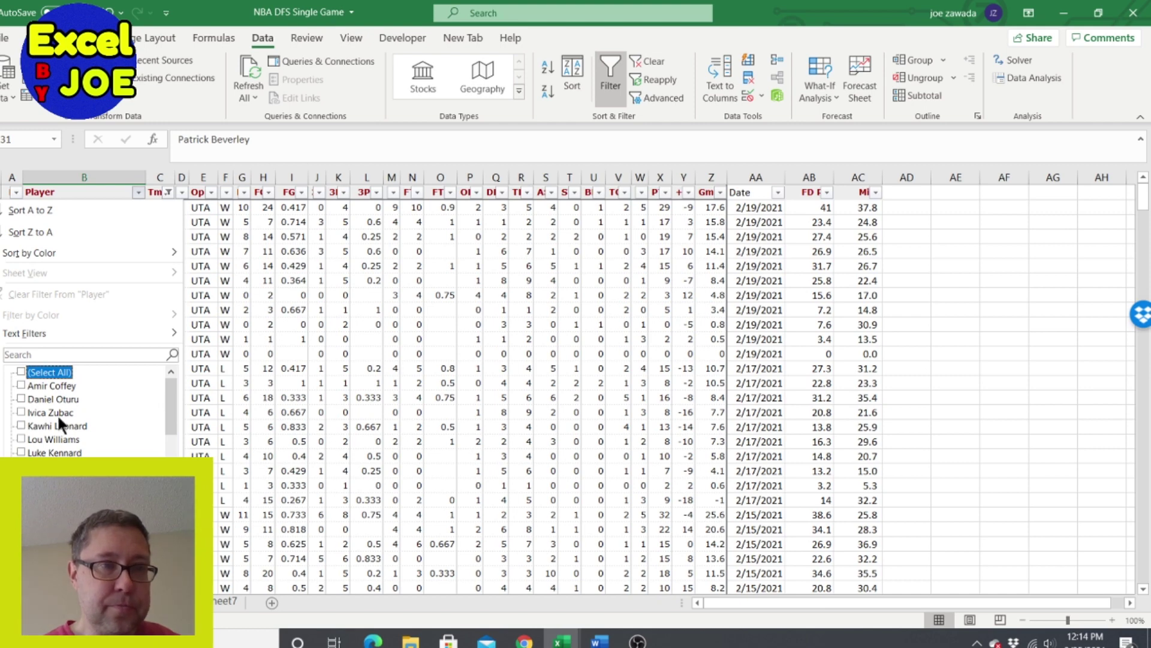
click(30, 425)
click(75, 452)
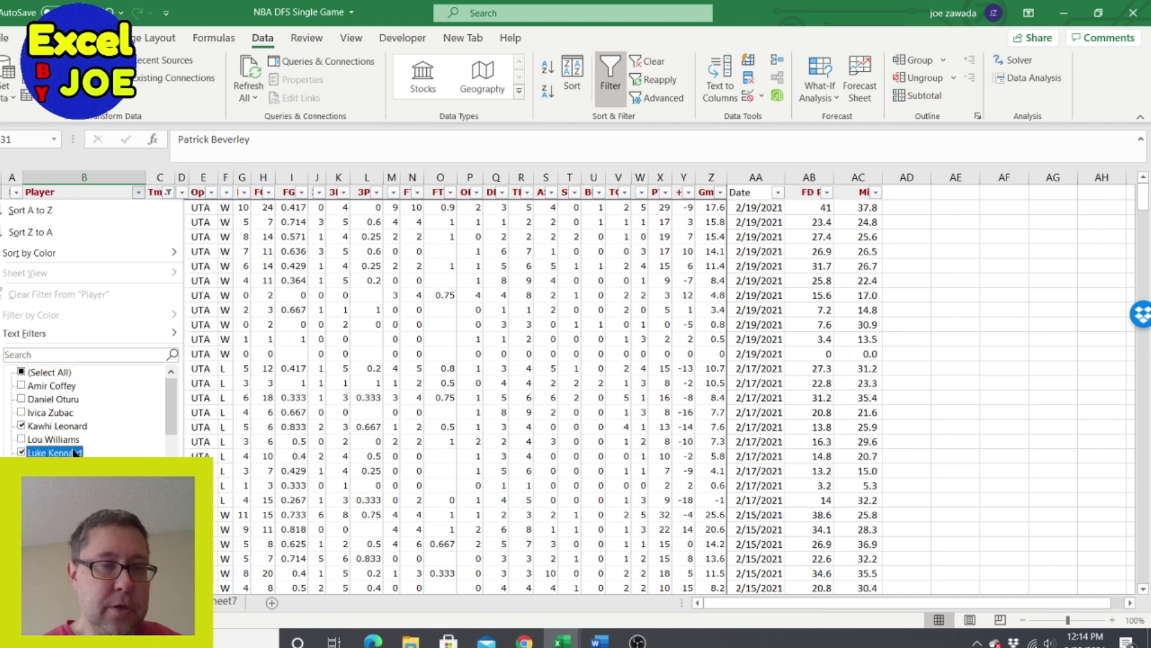
scroll(170, 427, down, 3)
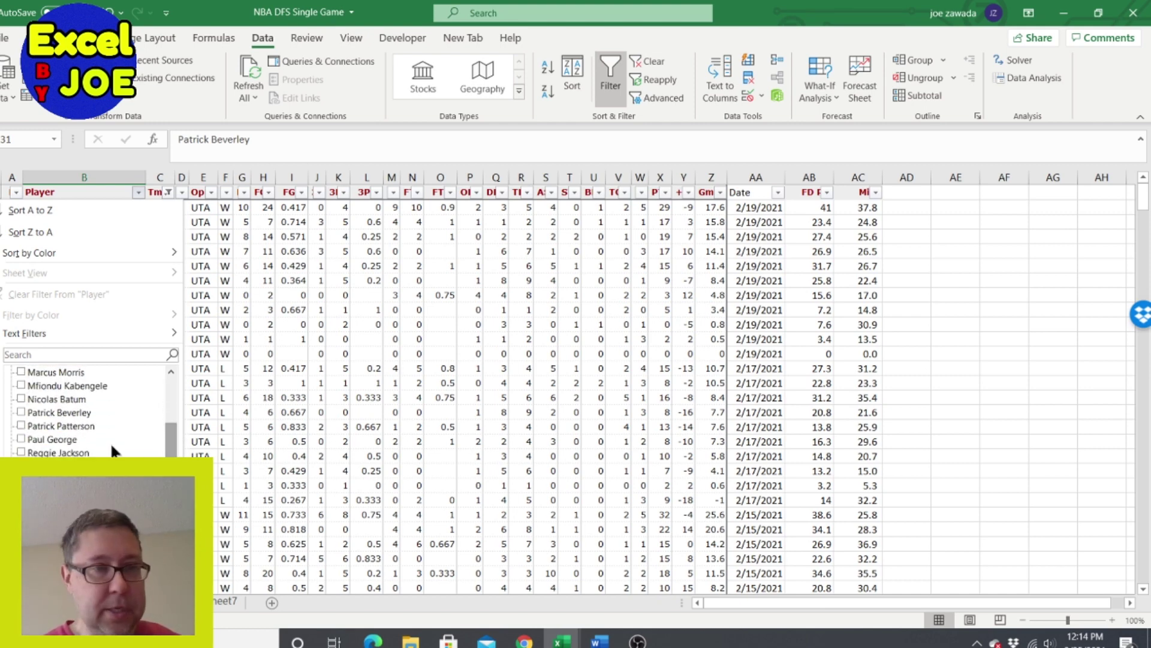
click(48, 400)
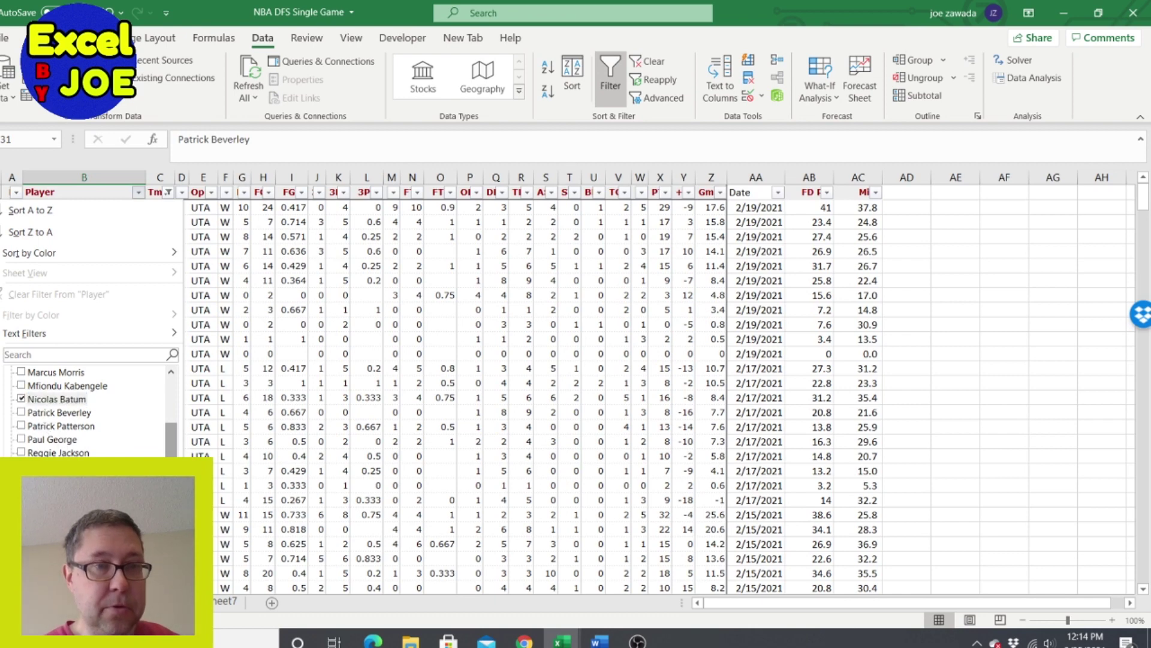
key(Return)
Step: Copy the filtered data from the Player column through FD Pts, headers included, into cell A1 of the blank sheet
click(114, 295)
drag(90, 192, 839, 589)
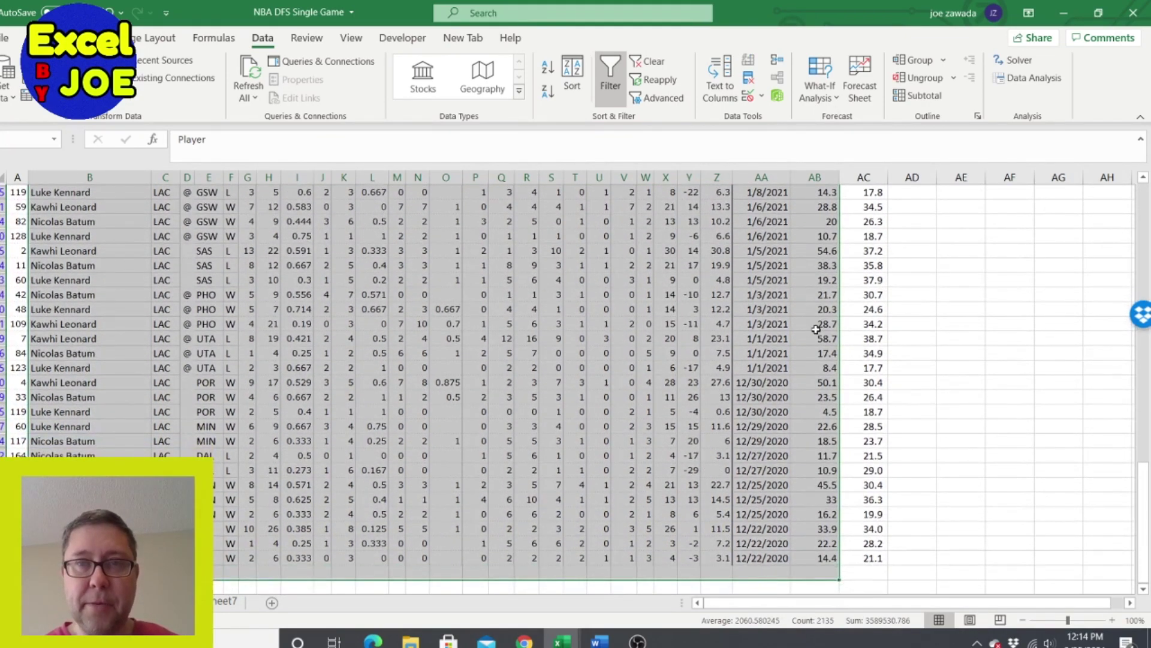
key(ctrl+c)
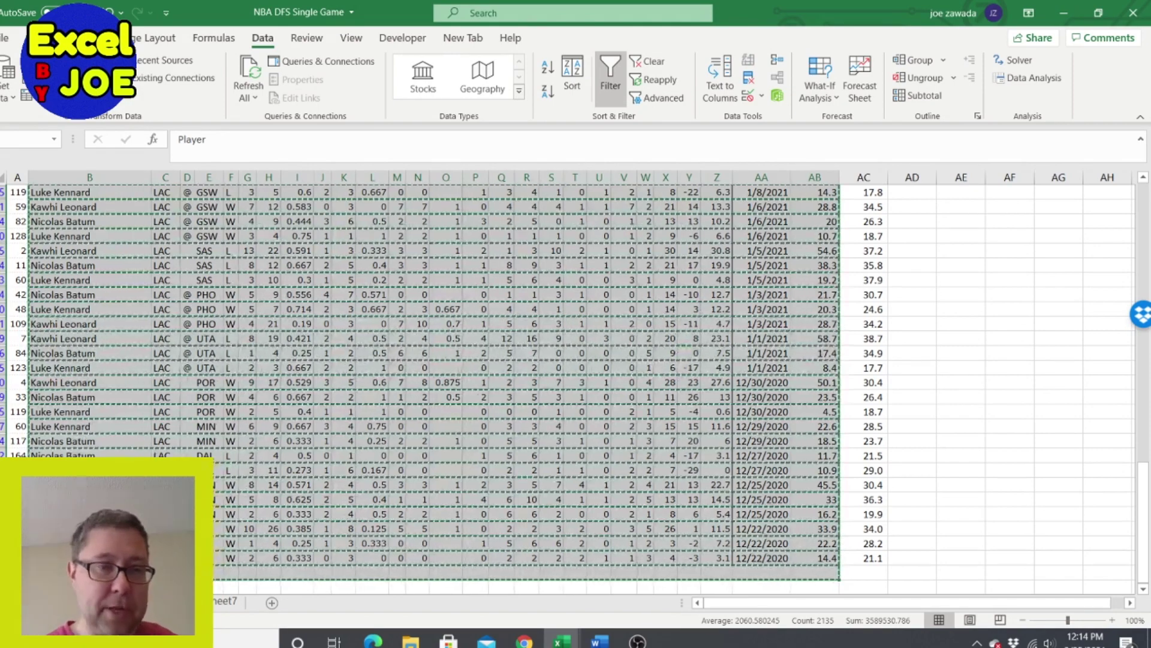
click(180, 602)
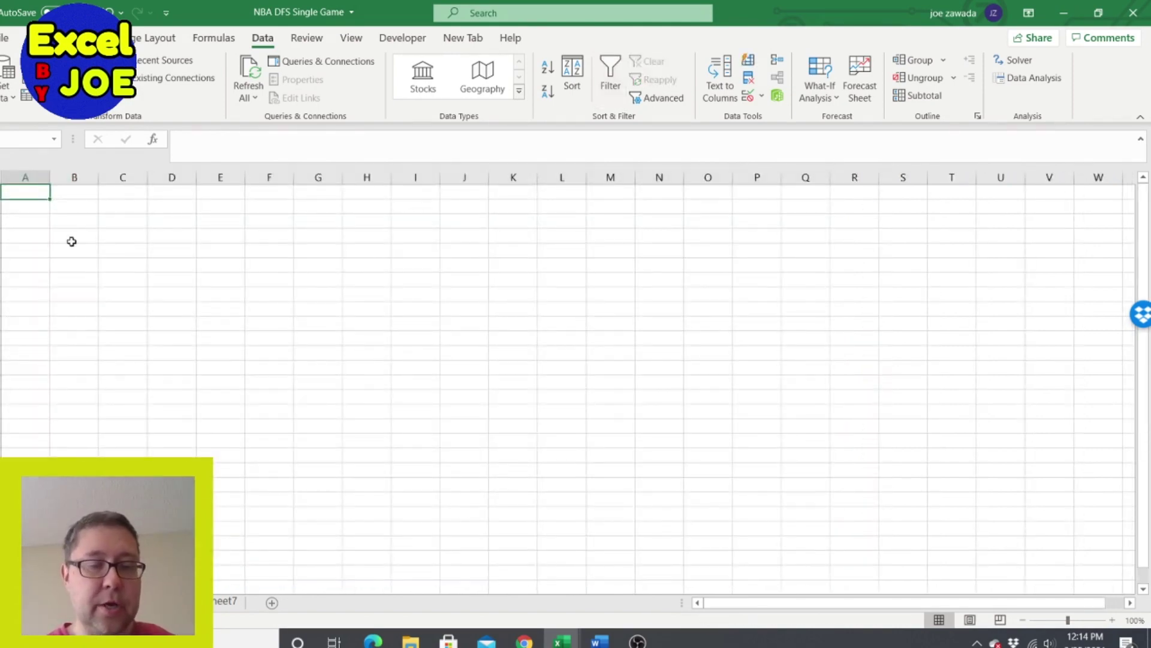
key(ctrl+v)
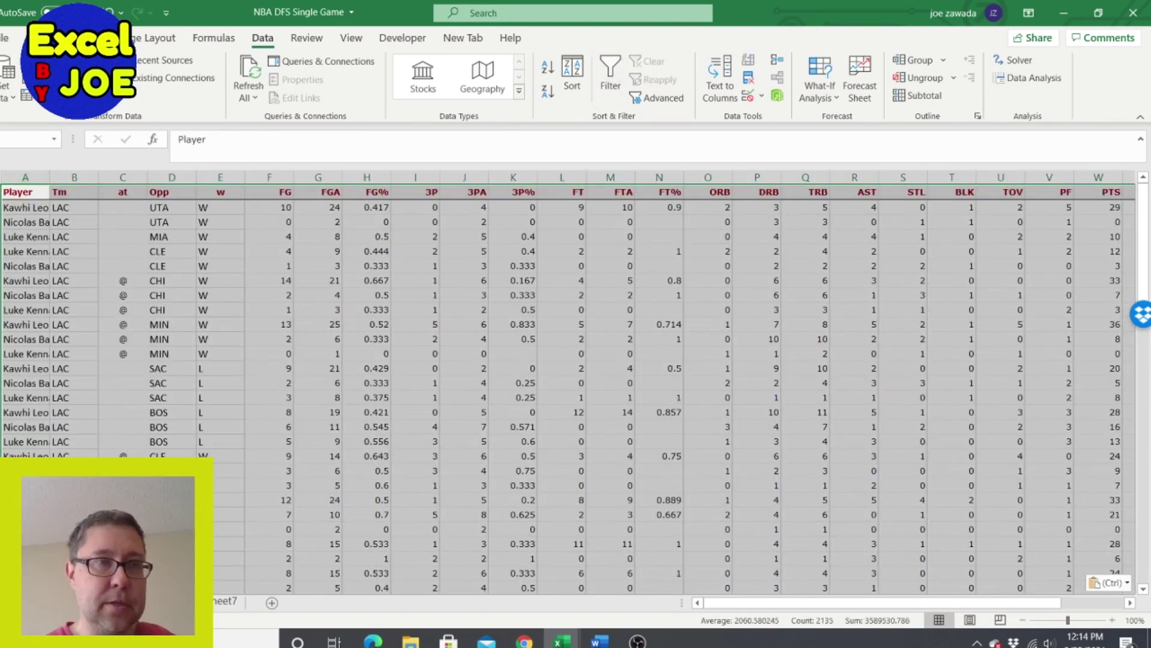
Step: Autofit all column widths on the sheet with the pasted data
click(1, 177)
double_click(49, 177)
click(106, 222)
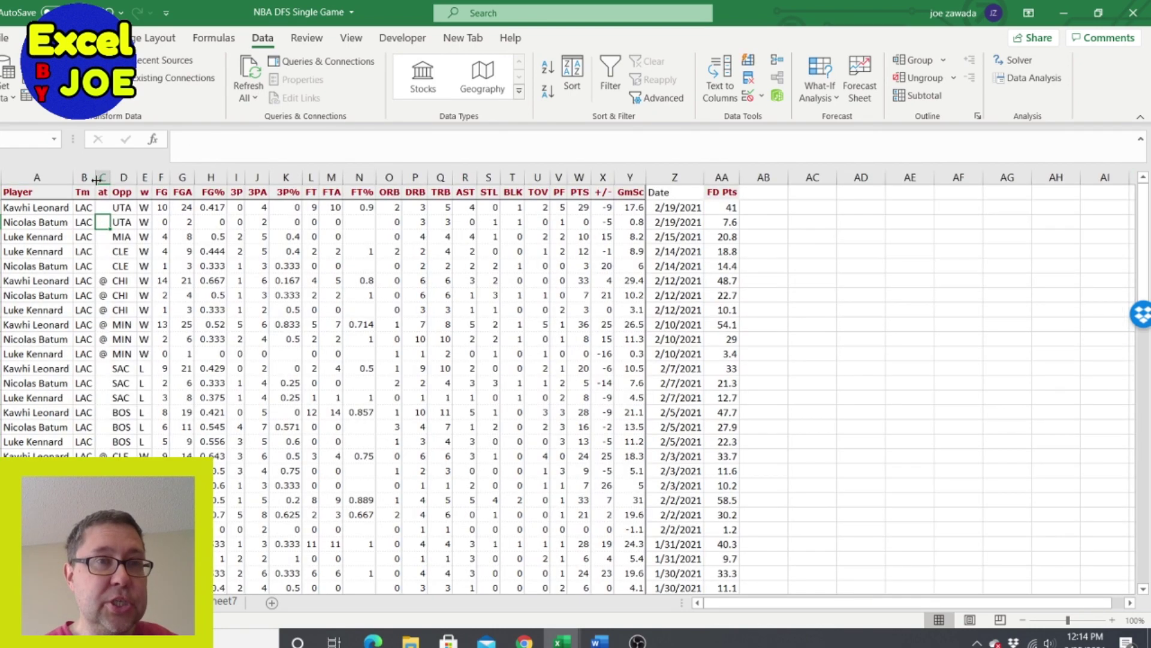
Step: Delete columns C through Y, from at to GmSc, leaving only Player, Tm, Date and FD Pts
drag(102, 176, 638, 190)
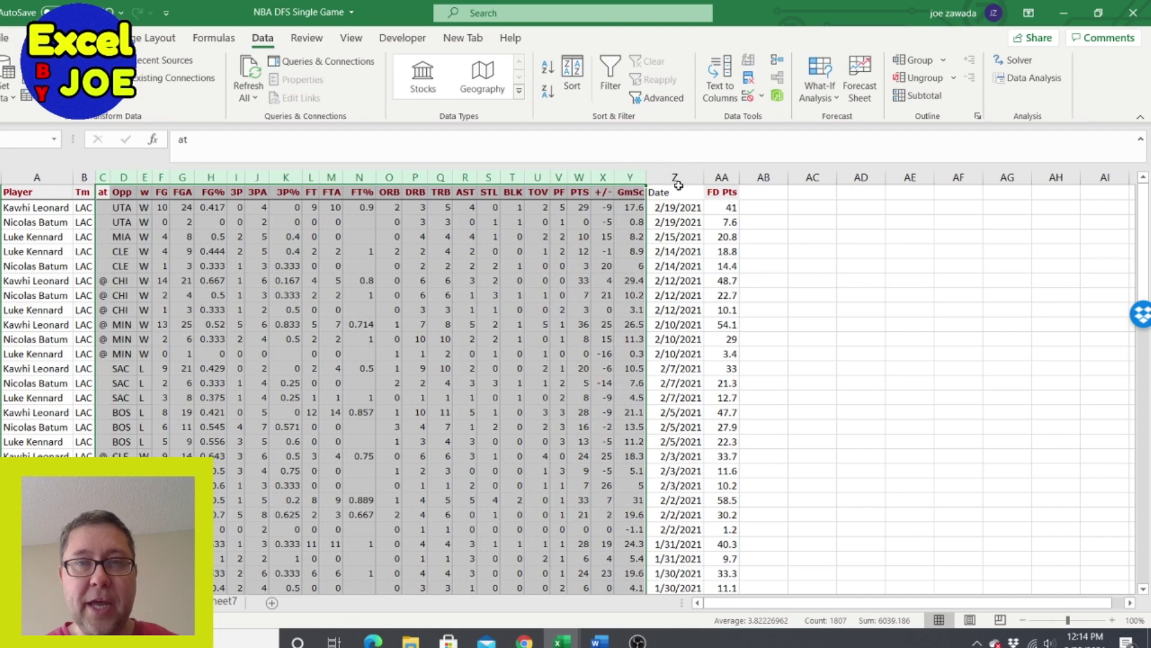
right_click(228, 266)
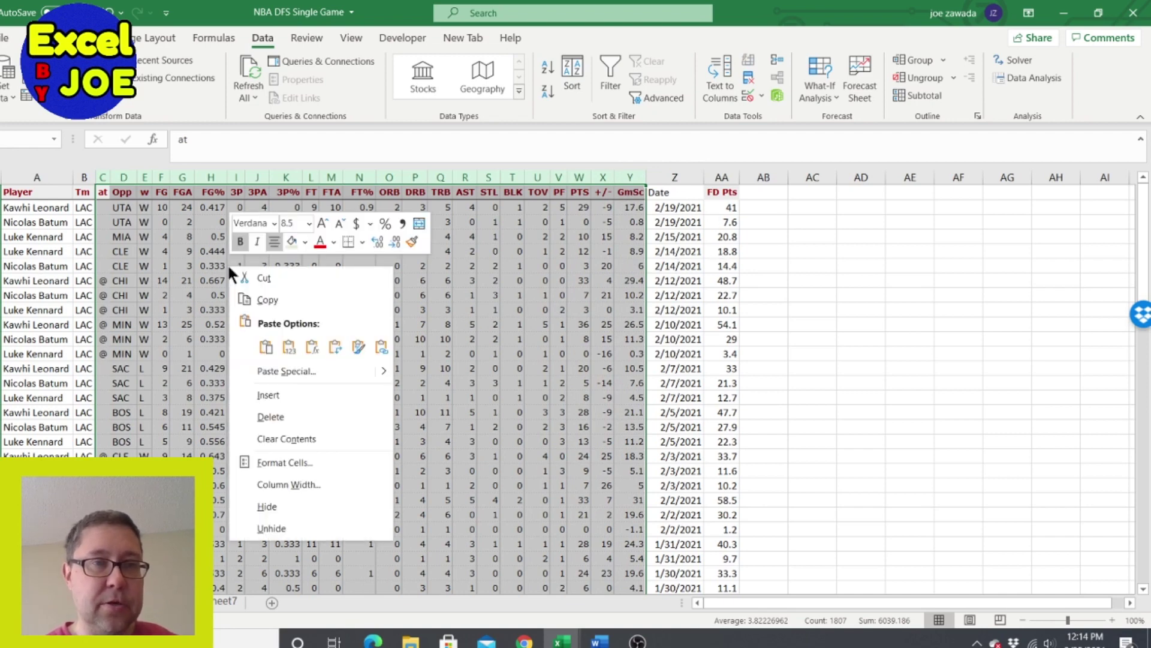
click(276, 410)
click(118, 292)
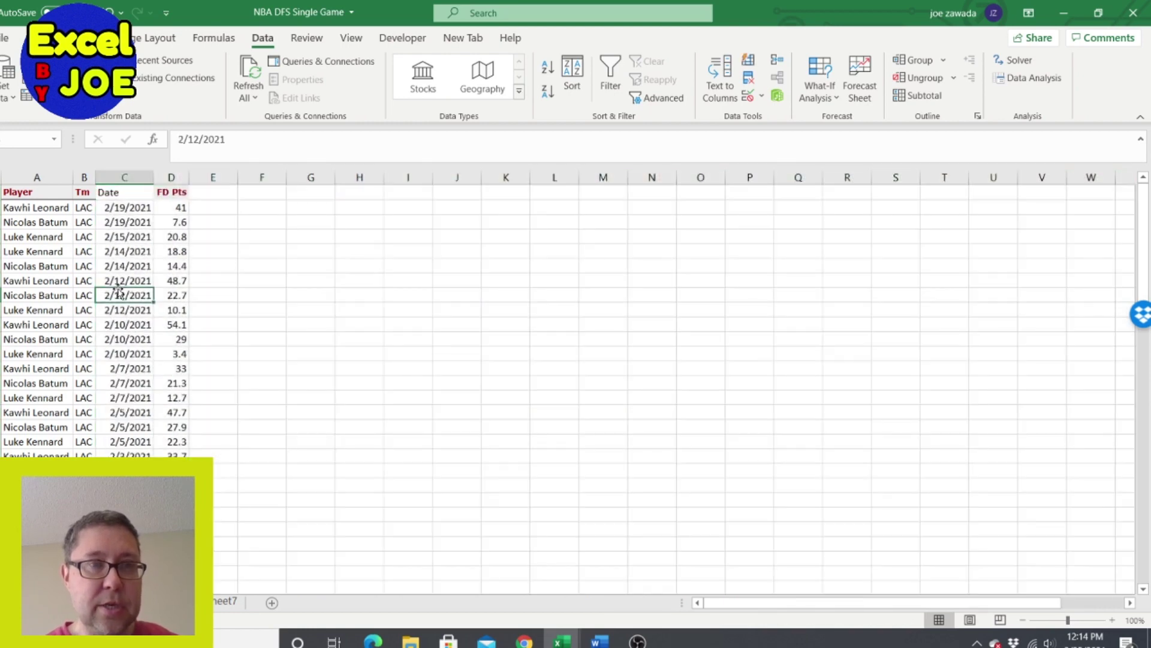
Step: Examine how the three players and their game dates repeat down the list
click(36, 222)
click(36, 254)
click(36, 209)
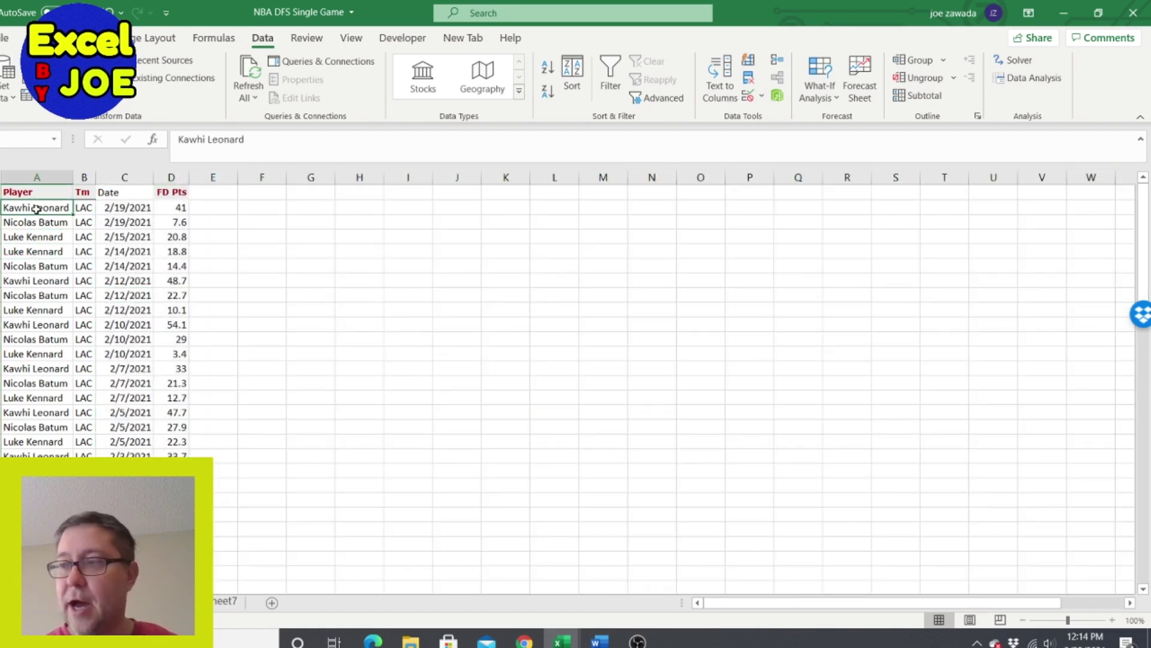
click(27, 265)
click(129, 296)
click(30, 324)
click(159, 280)
click(33, 310)
click(123, 308)
click(62, 366)
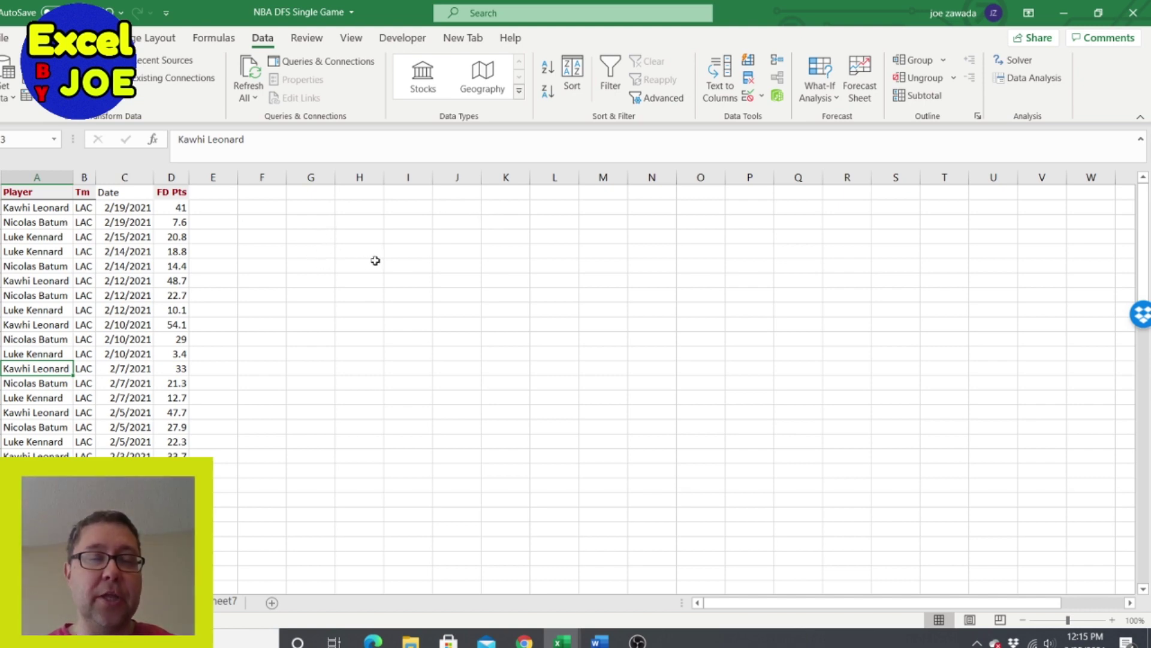
Step: Copy the three player names from A2:A4 and paste them transposed across row 1 starting at J1
drag(29, 208, 36, 236)
key(ctrl+c)
click(453, 192)
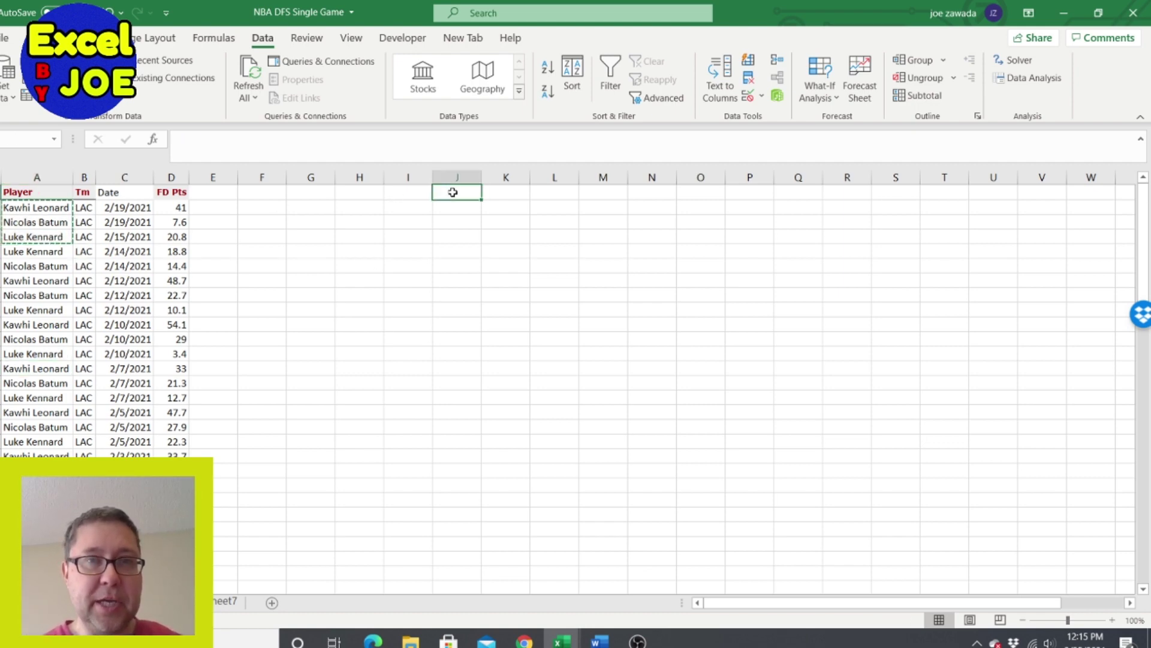
right_click(453, 192)
click(525, 291)
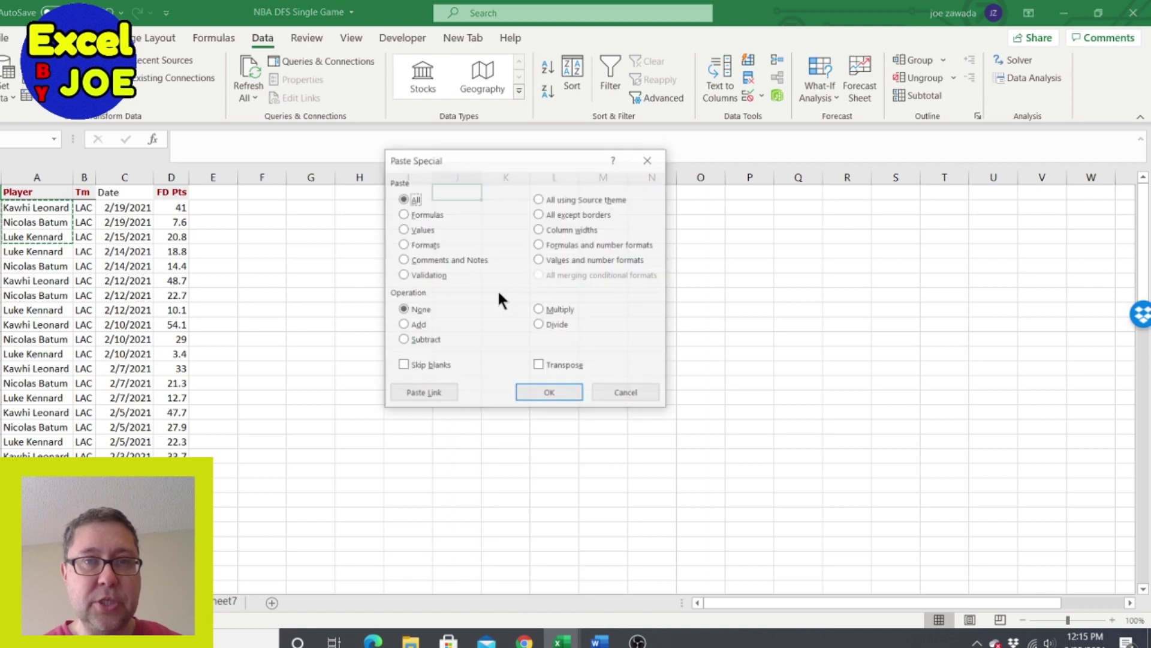
click(554, 362)
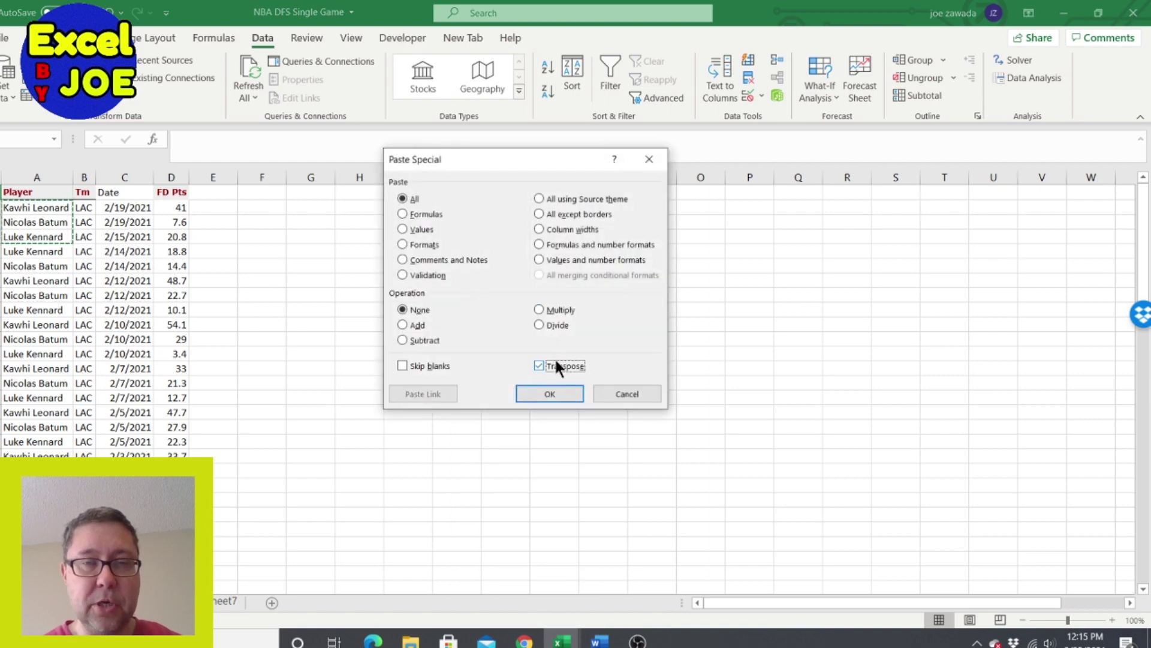
click(549, 396)
Step: Autofit columns J, K and L to the player names
double_click(481, 177)
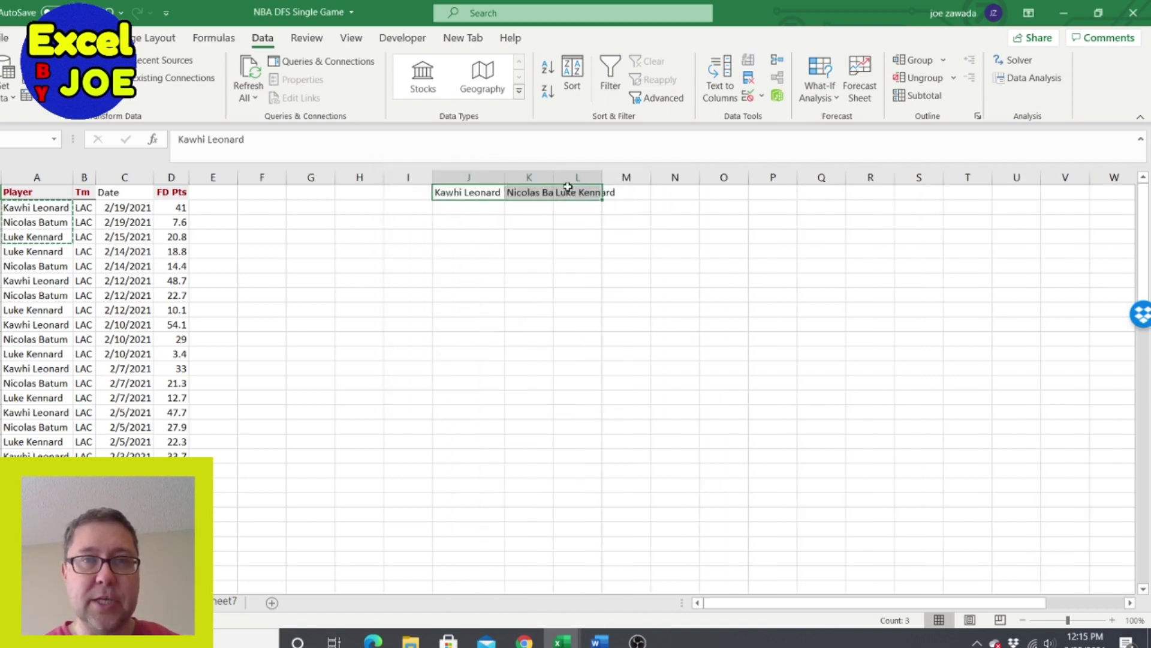
double_click(553, 177)
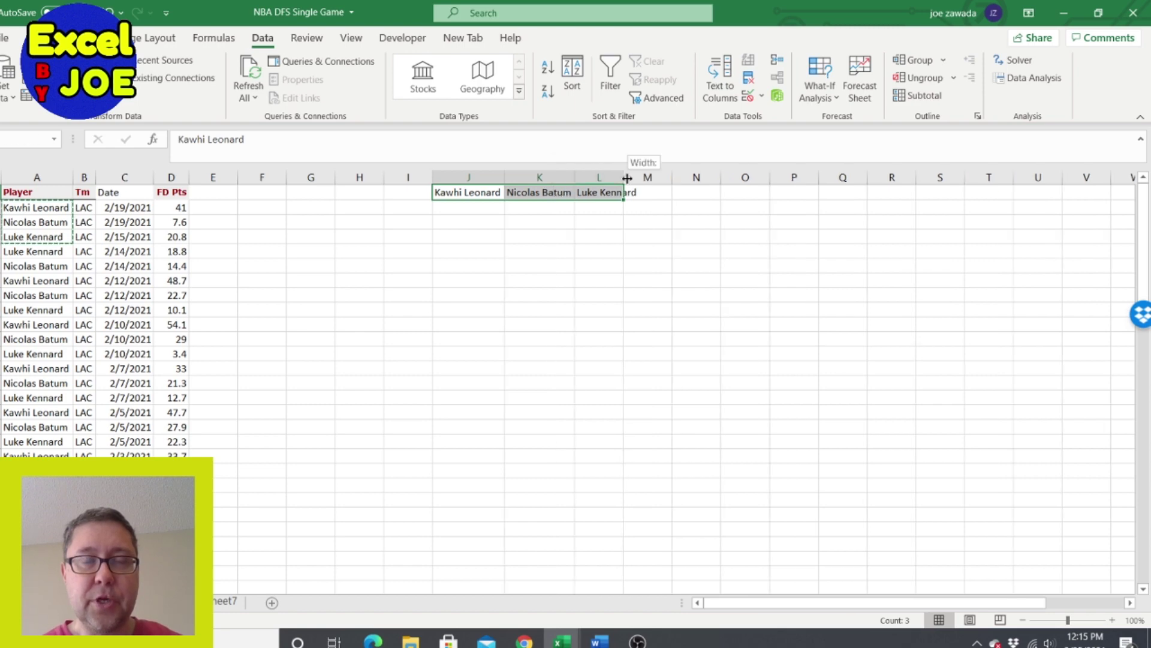
double_click(623, 178)
Step: Copy the whole Date column into column G
click(125, 177)
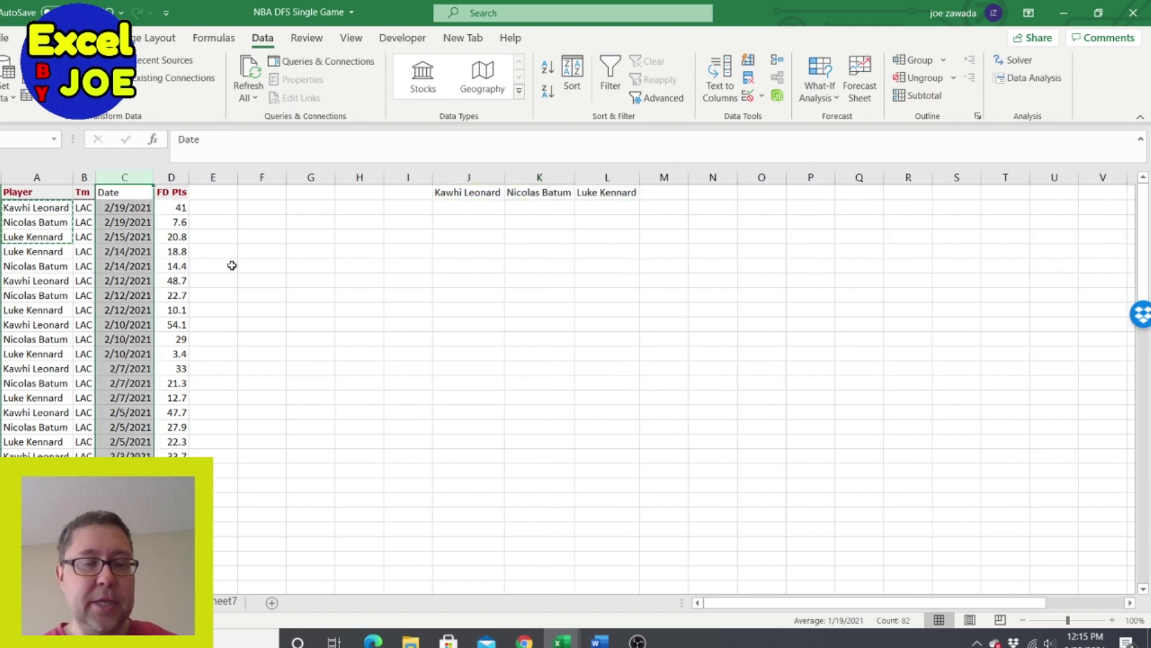
key(ctrl+c)
click(311, 192)
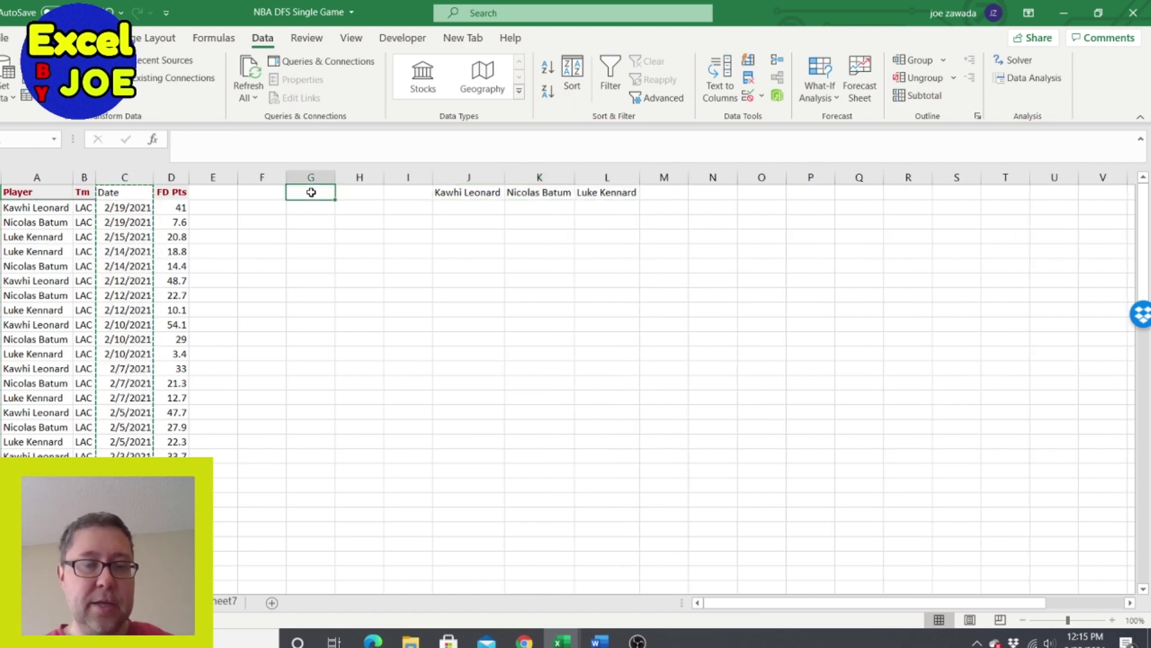
key(ctrl+v)
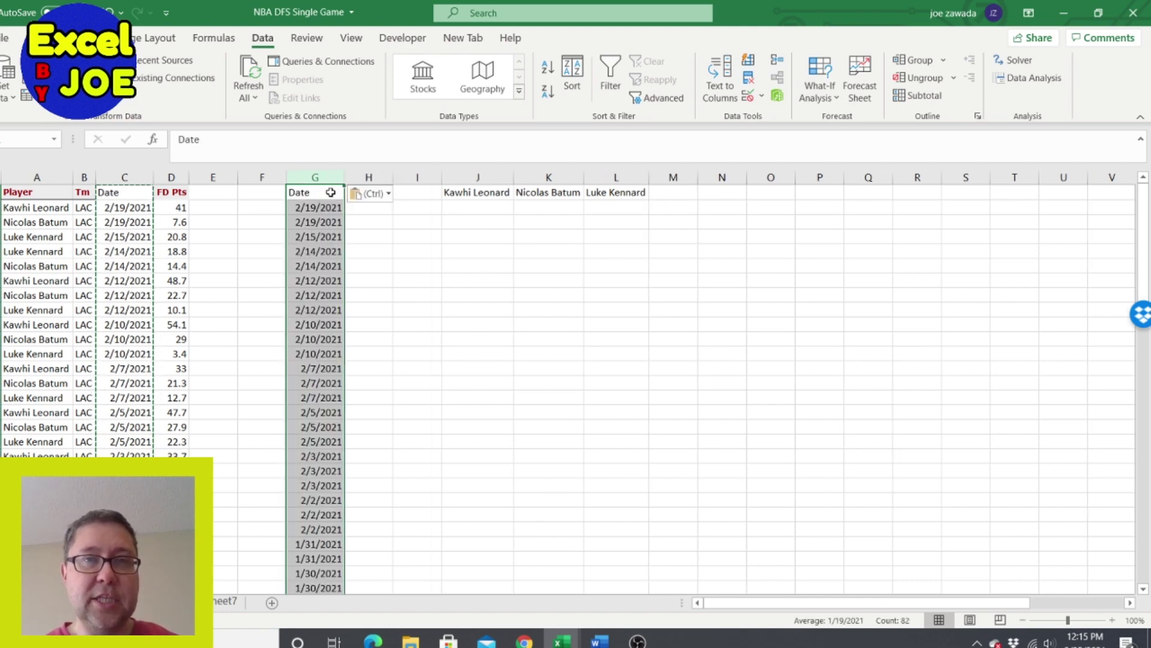
Step: Remove the duplicate dates from column G, treating the first row as a header
click(748, 78)
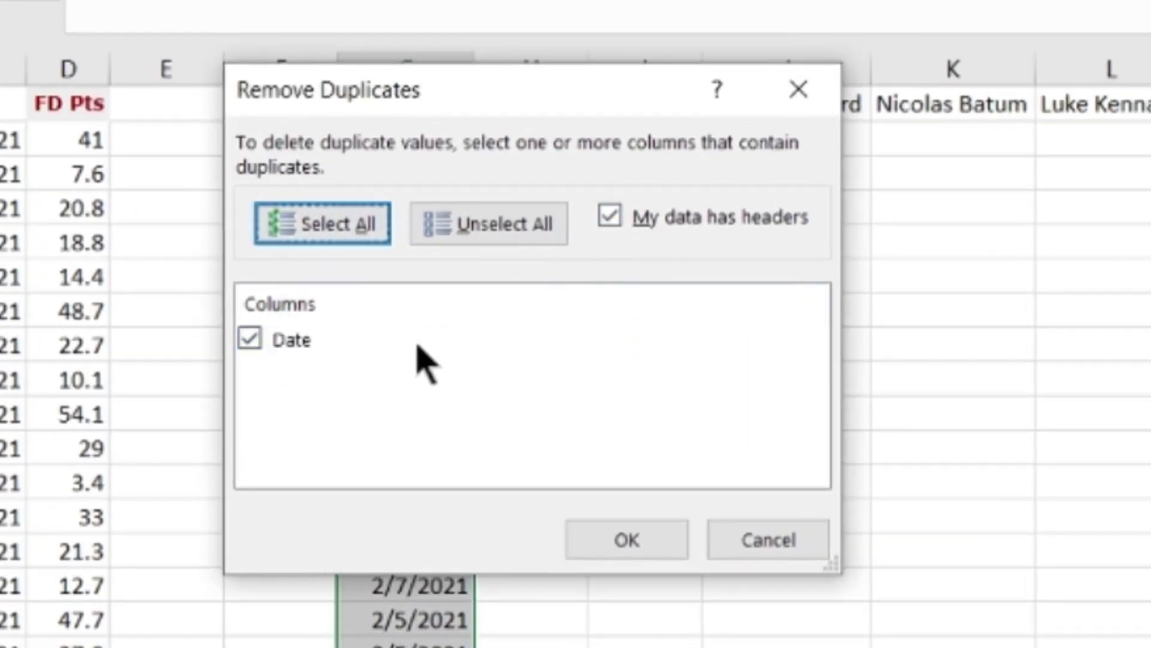
click(626, 541)
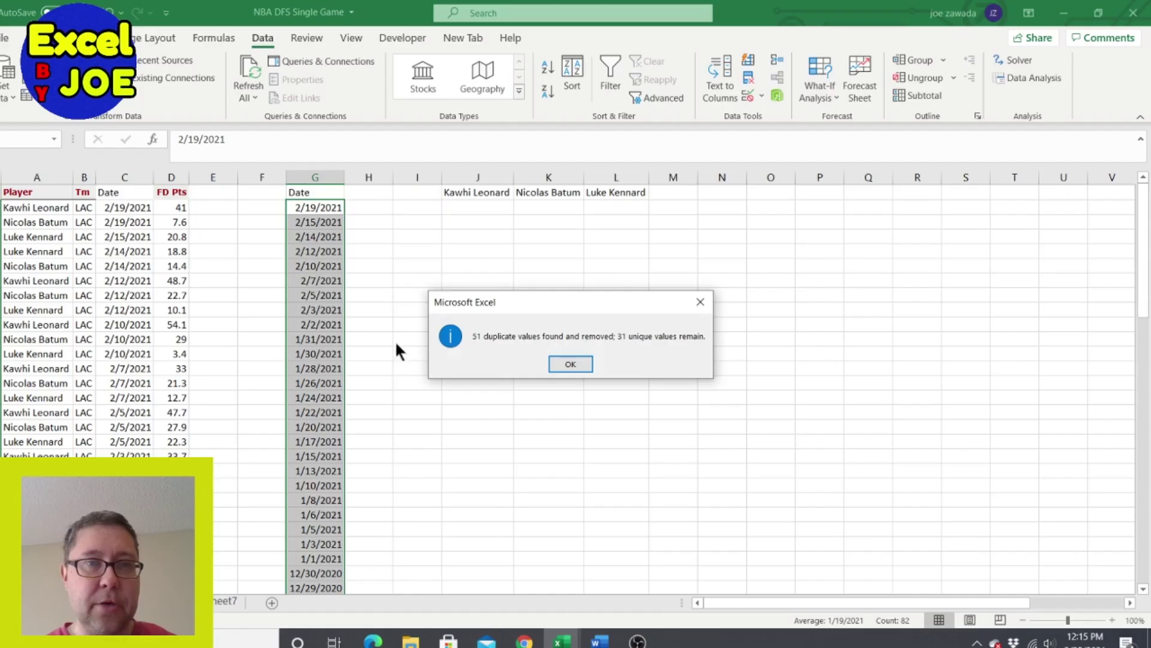
click(564, 363)
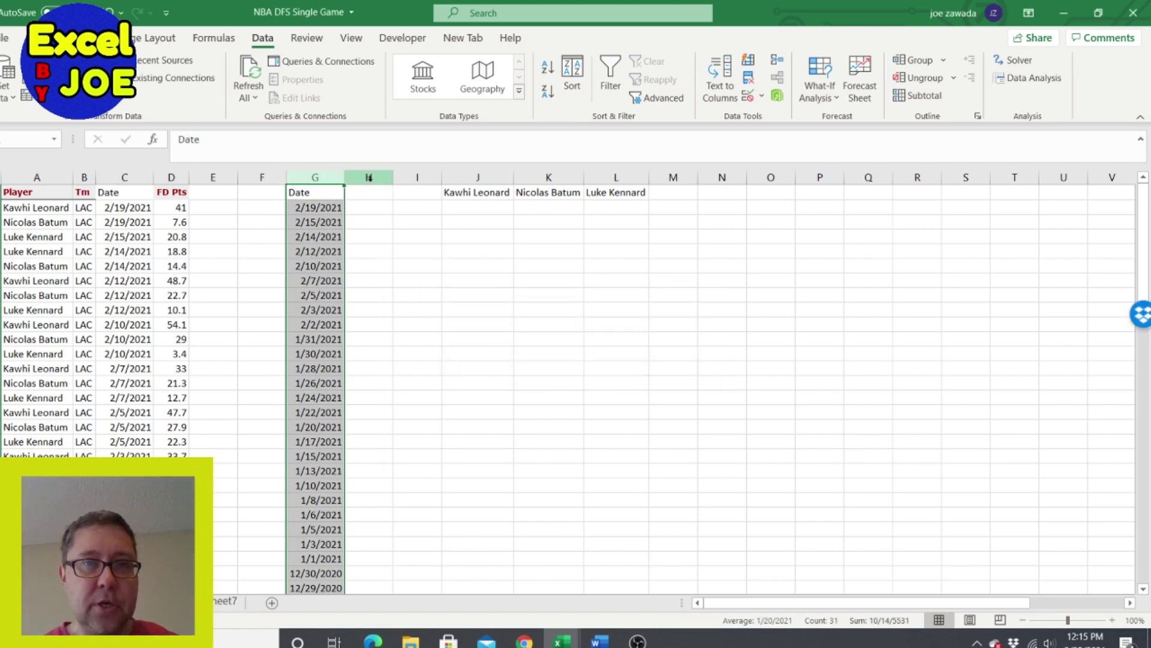
Step: Delete the empty columns H and I between the dates and the player names
drag(370, 178, 412, 180)
right_click(389, 263)
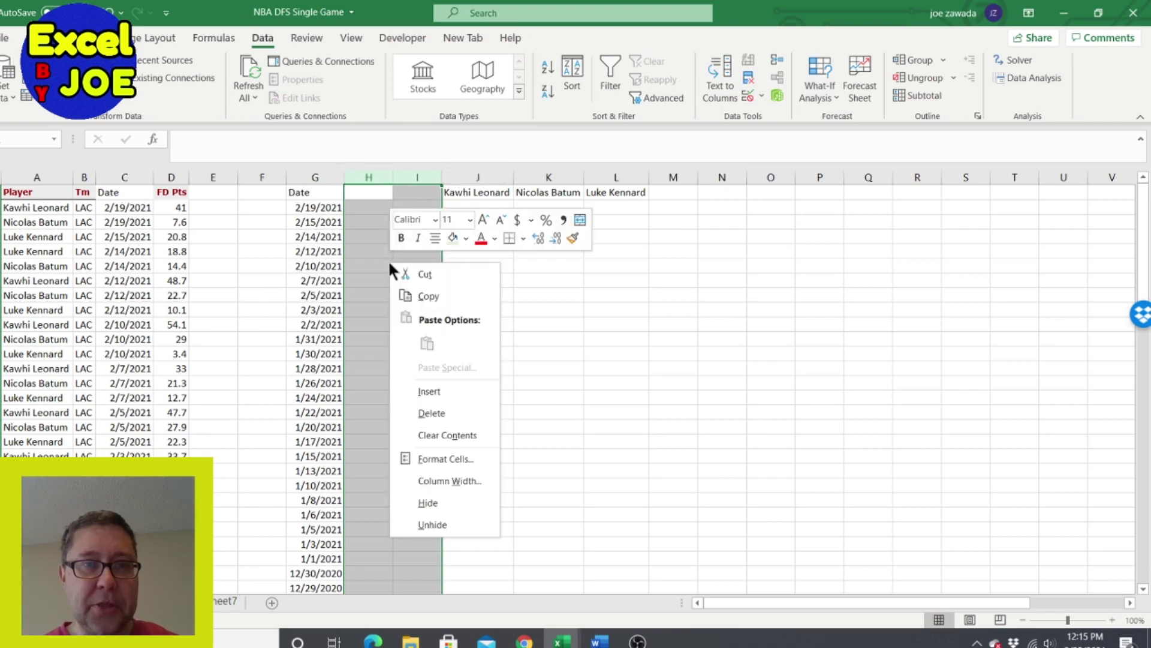
click(430, 411)
Step: Compare the source list's player rows with the empty date-by-player grid in columns G to J
click(309, 221)
click(337, 266)
click(337, 220)
click(378, 208)
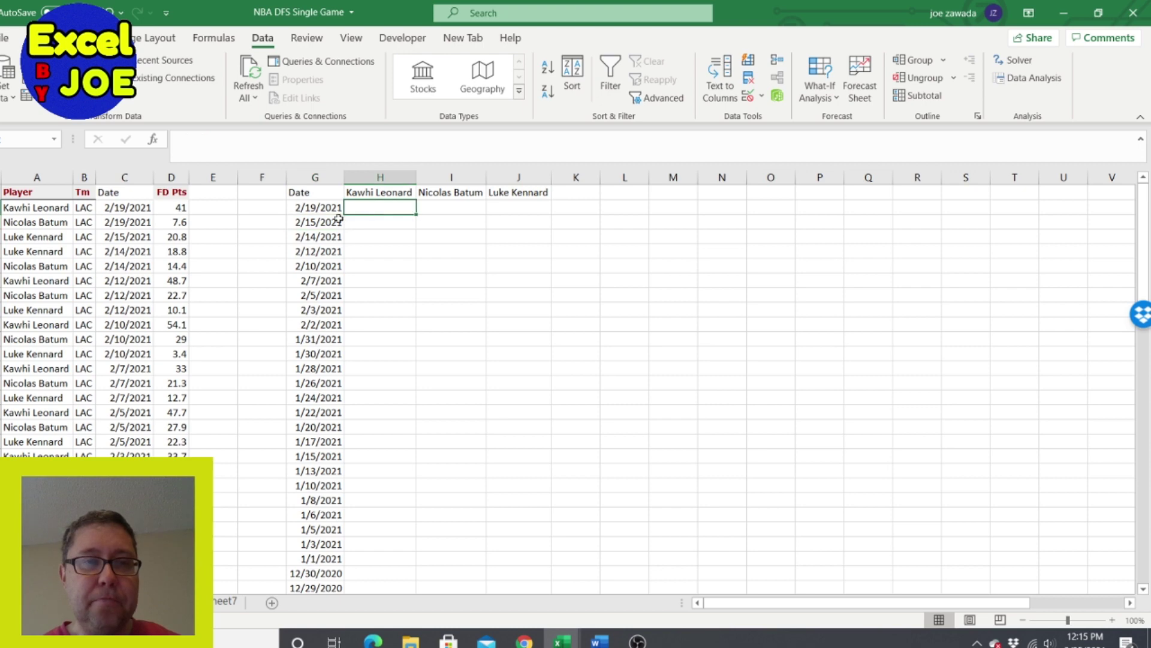
click(54, 208)
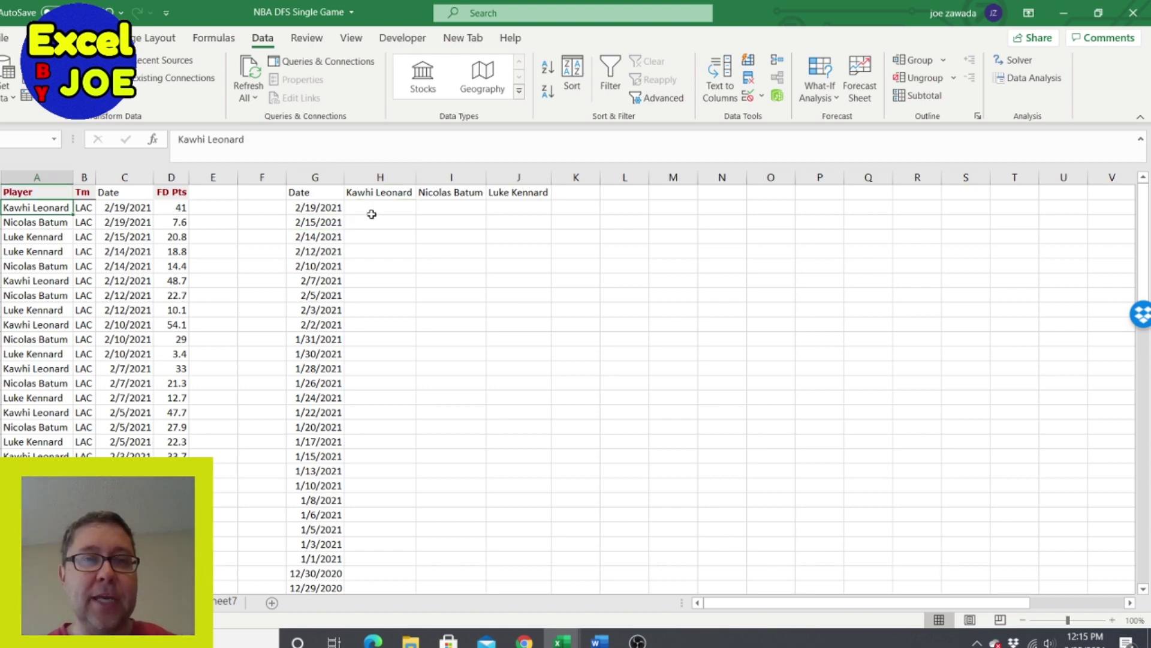
click(369, 211)
click(456, 213)
click(453, 247)
click(453, 264)
click(458, 309)
click(457, 249)
click(459, 205)
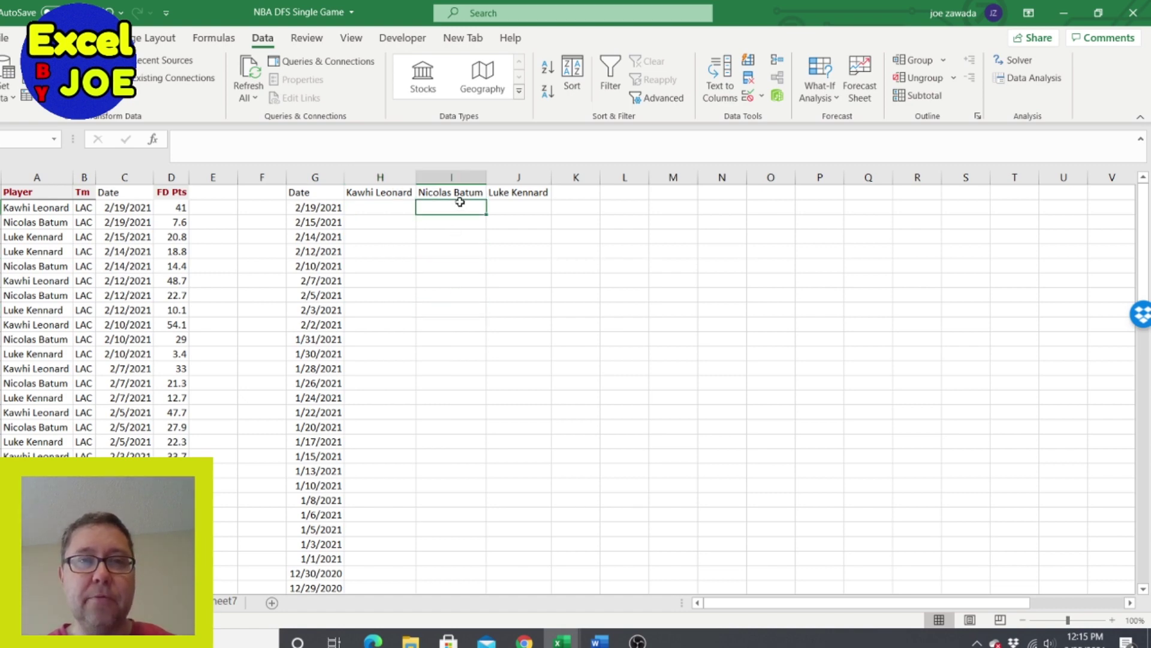
Step: Begin a SUMIFS formula in H2 that sums column D where column A matches the player name in H1
click(392, 203)
click(437, 205)
click(386, 210)
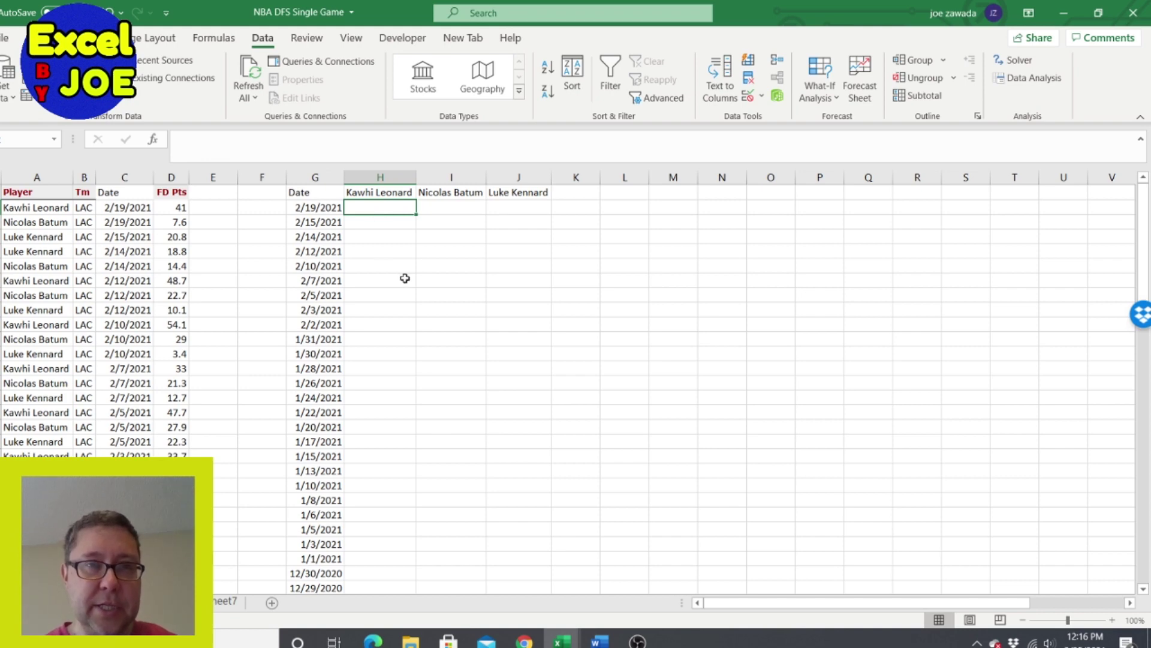
text(=)
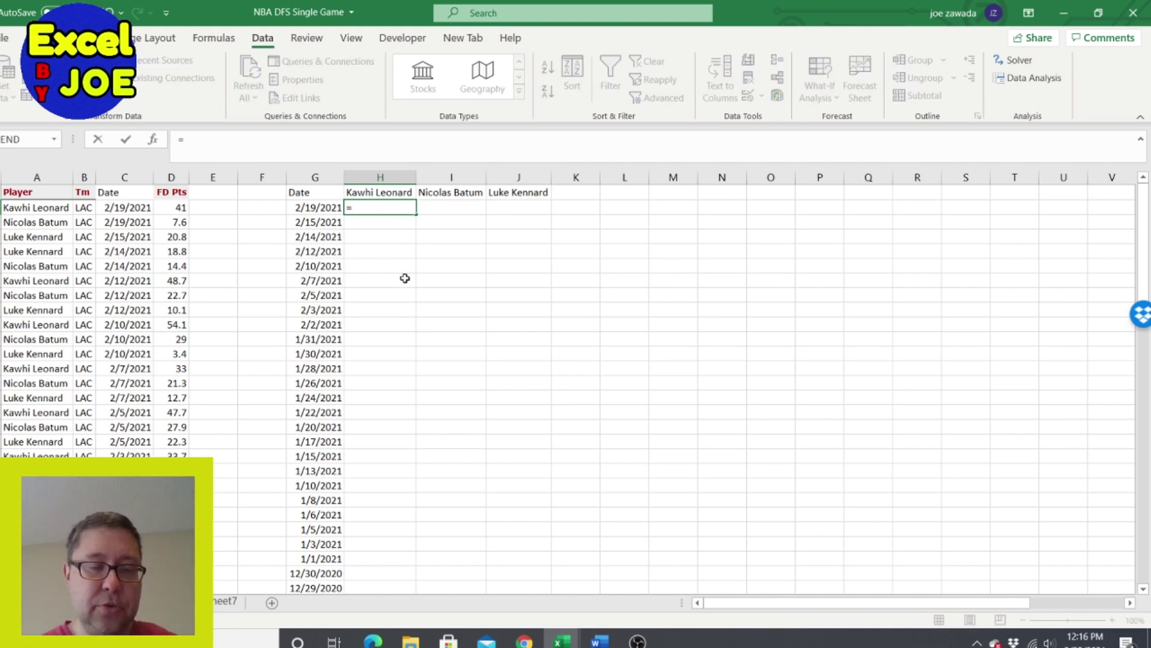
text(sumifs)
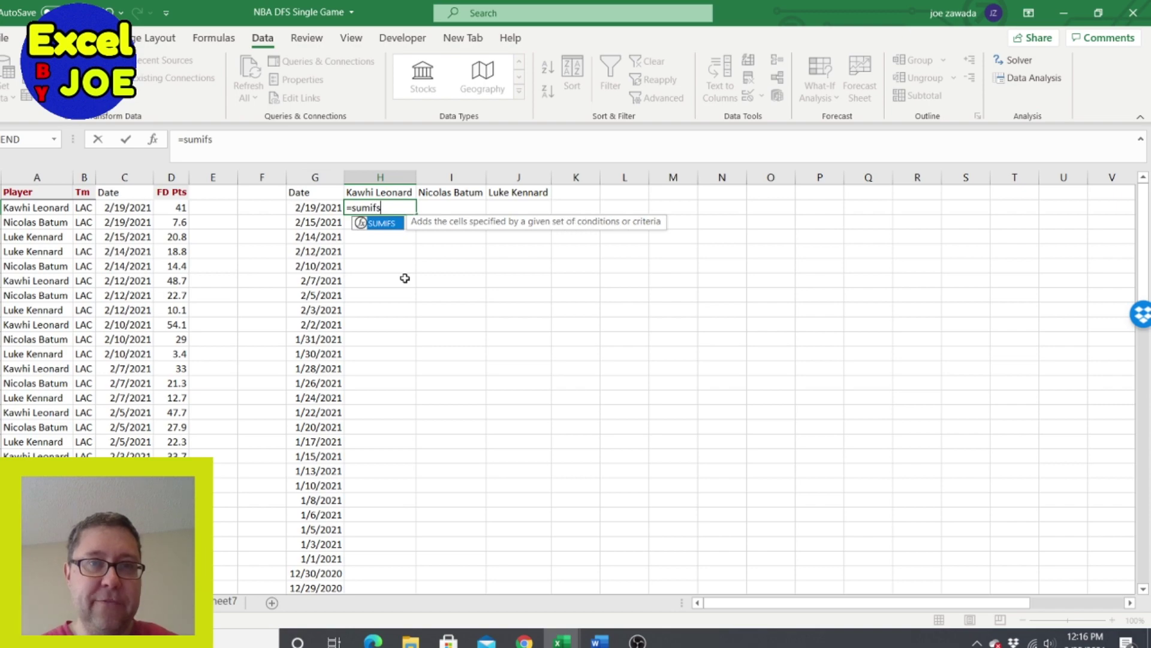
text(()
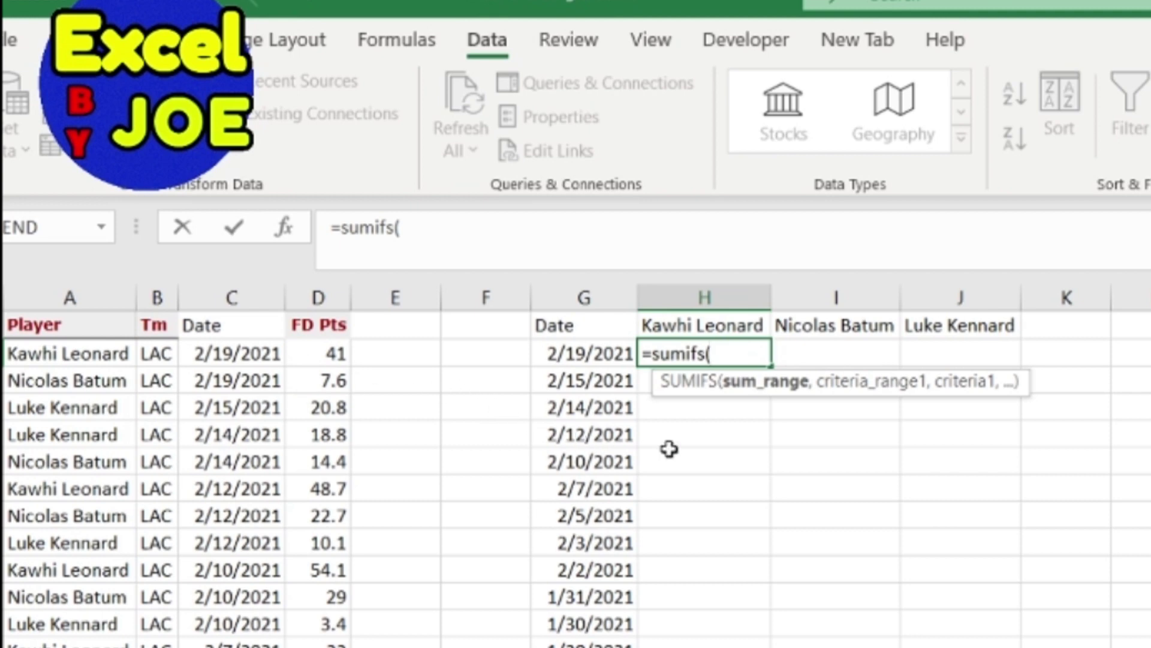
click(323, 294)
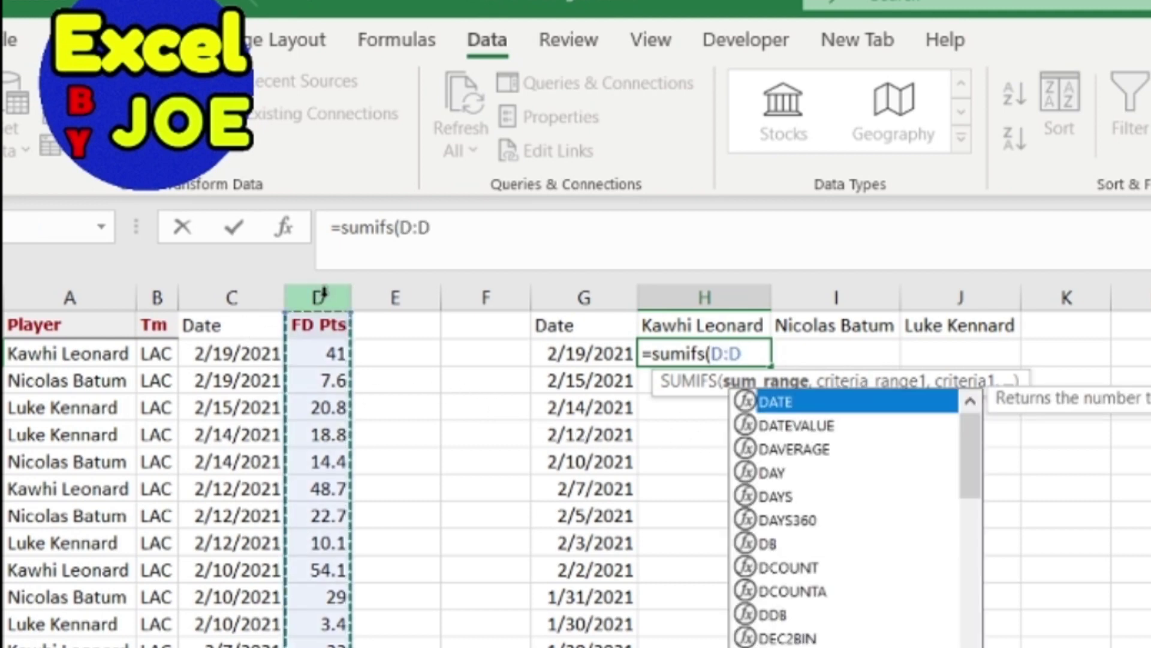
text(,)
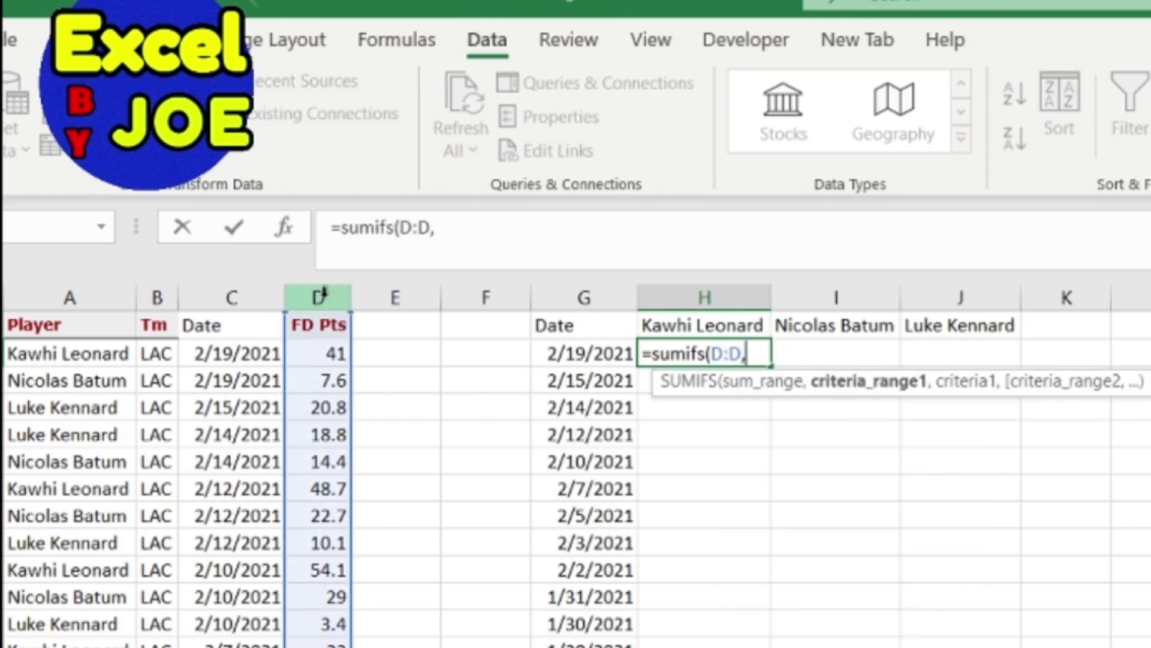
click(77, 296)
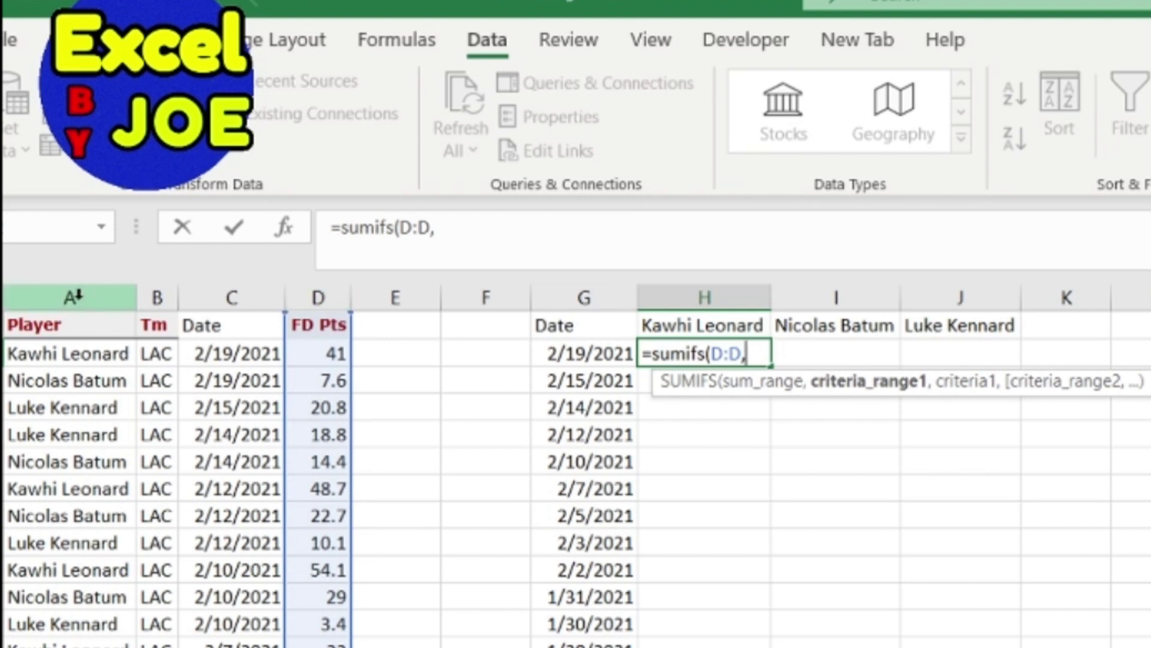
text(,)
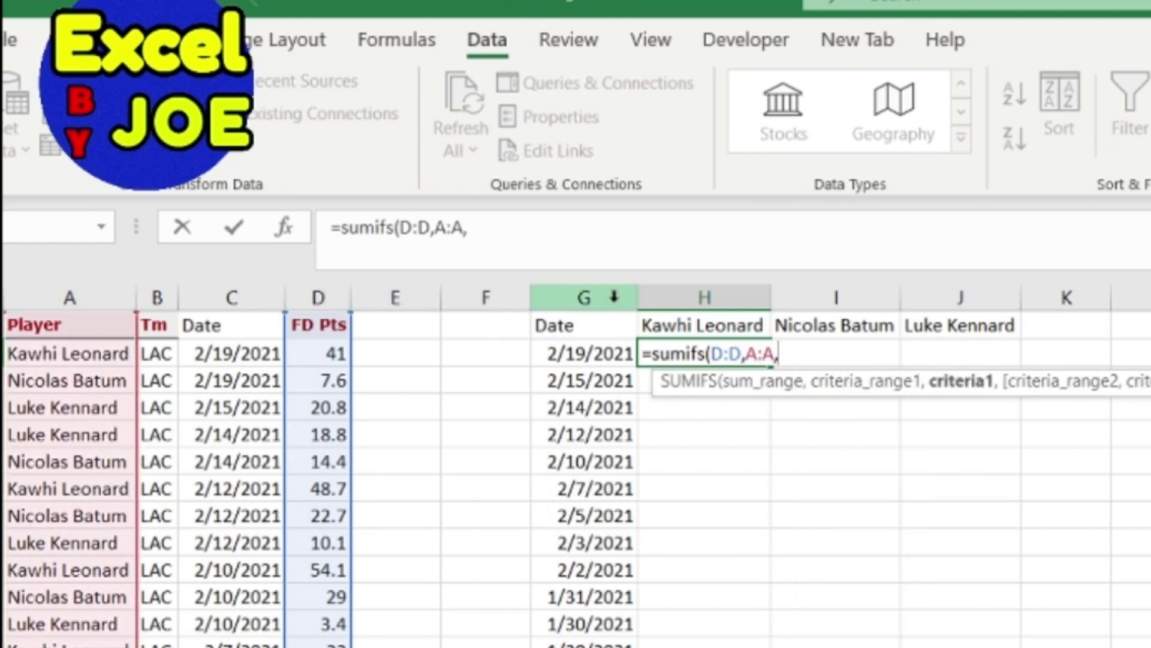
click(683, 319)
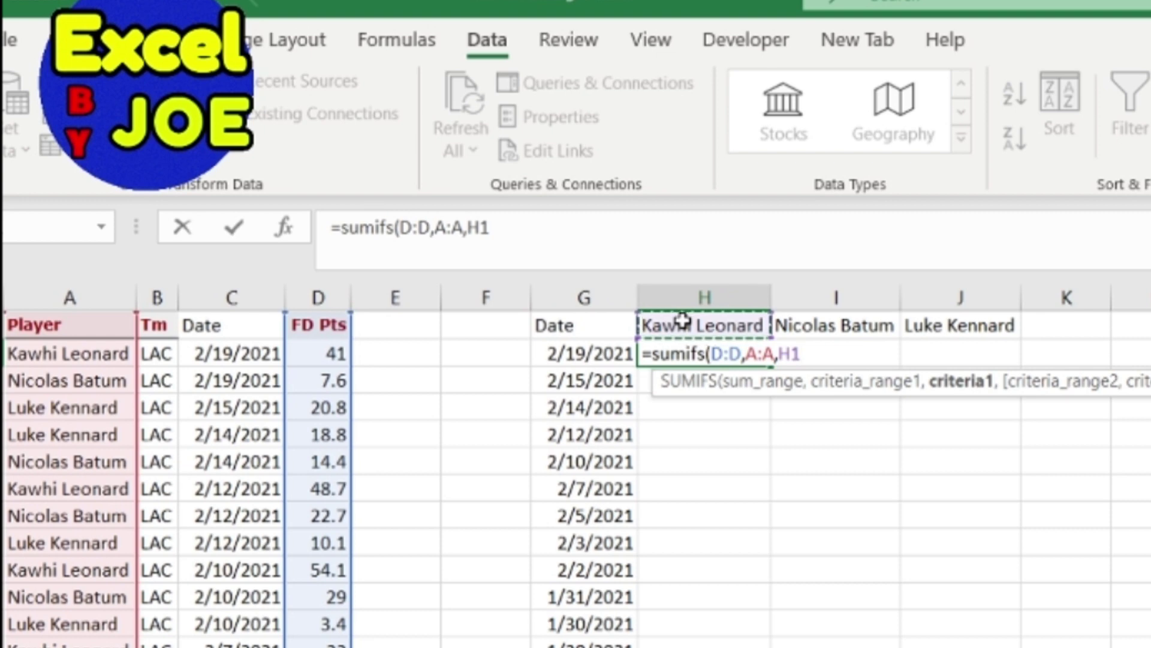
text(,)
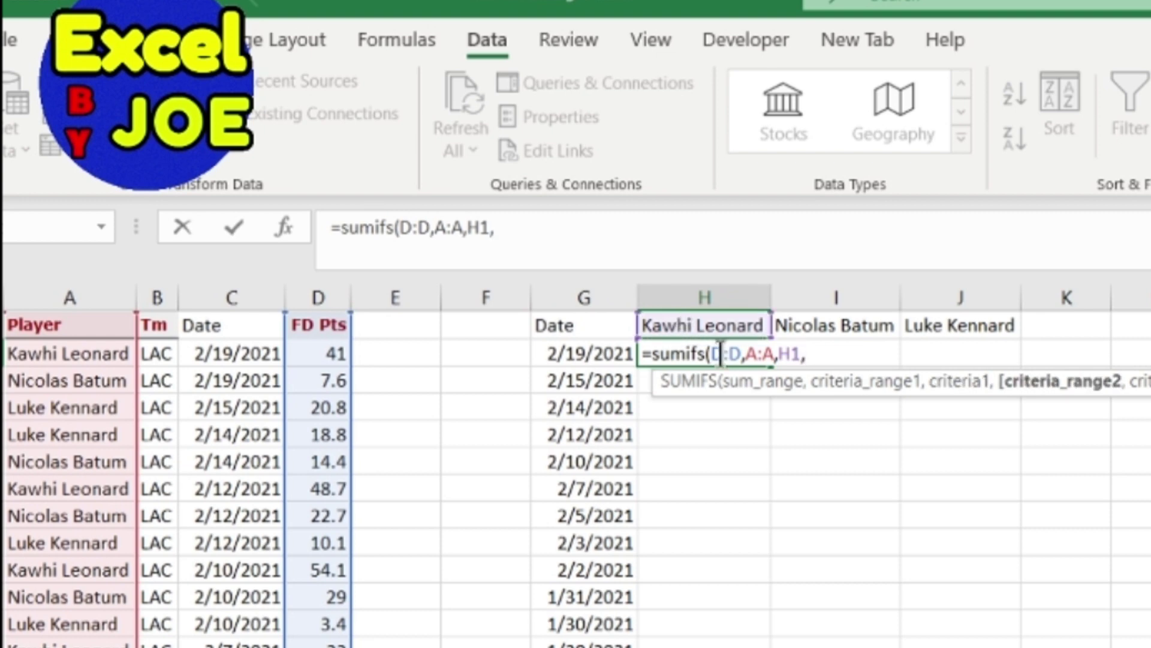
Step: Complete the H2 formula with a second condition matching column C to the date in G2
click(225, 297)
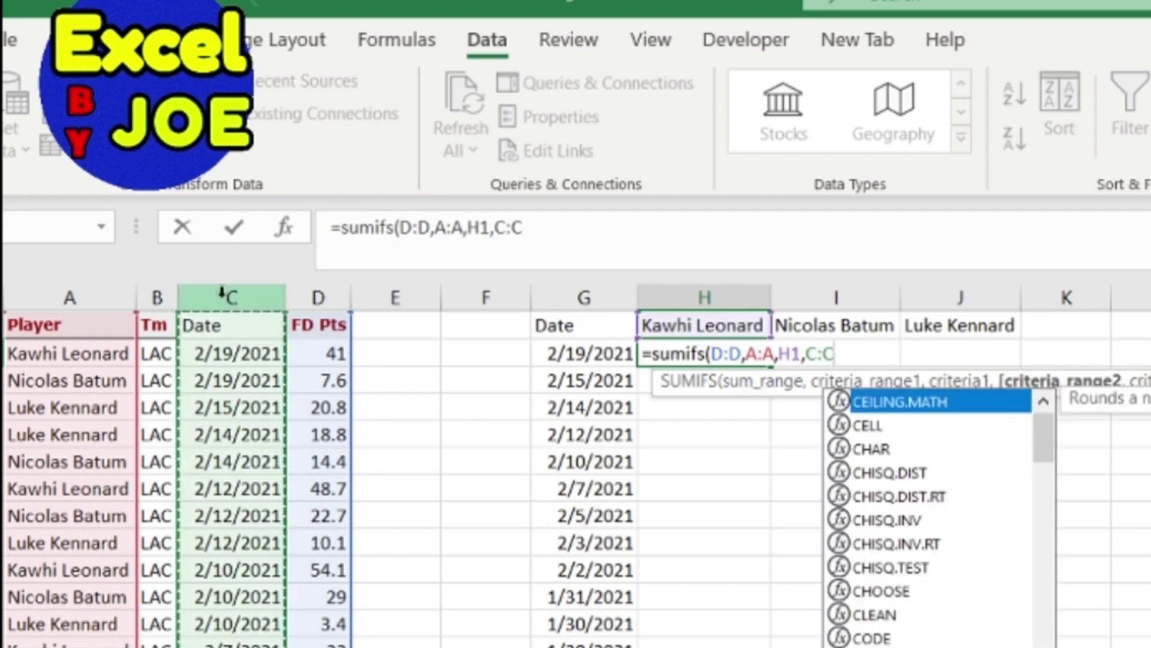
text(,)
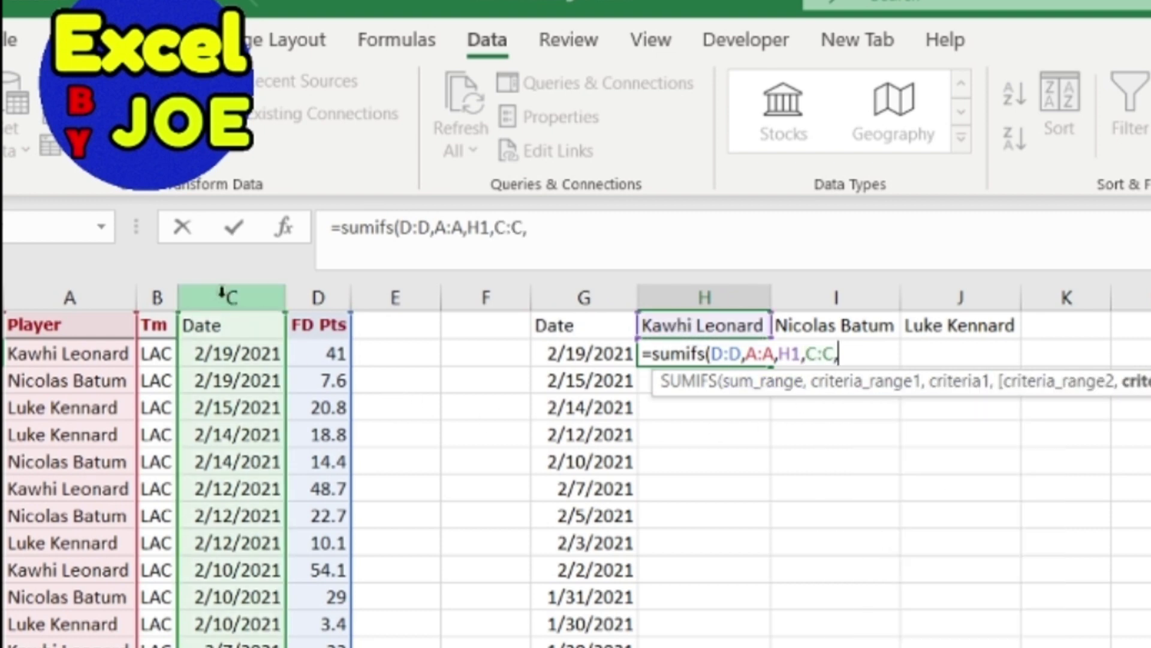
click(578, 354)
text())
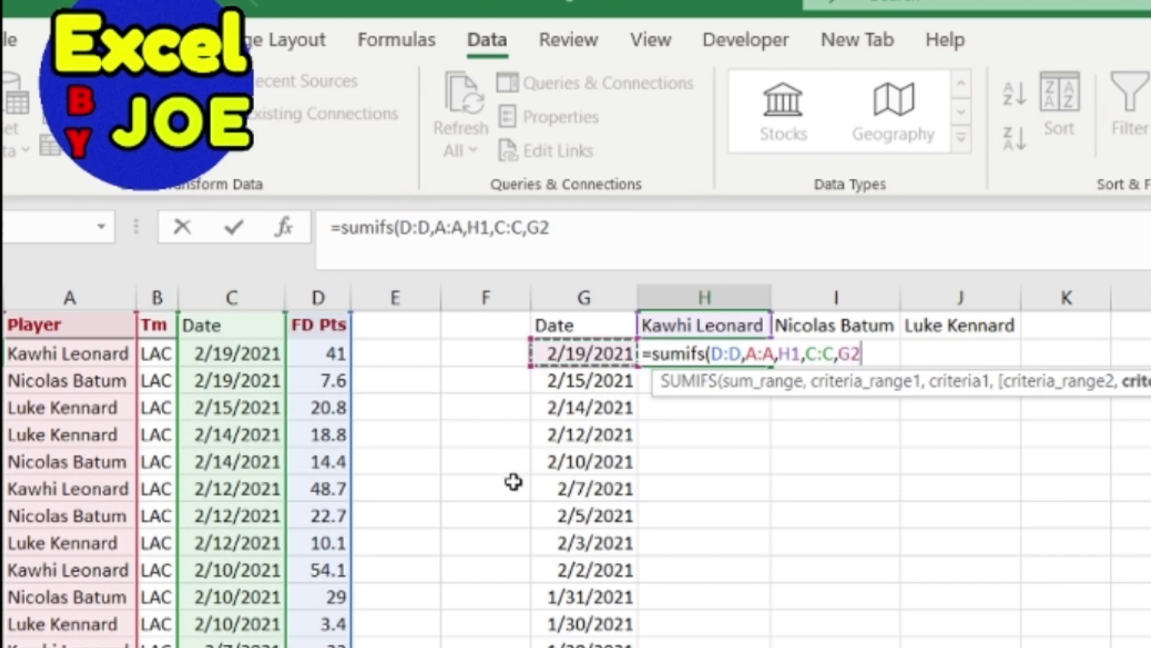
key(Return)
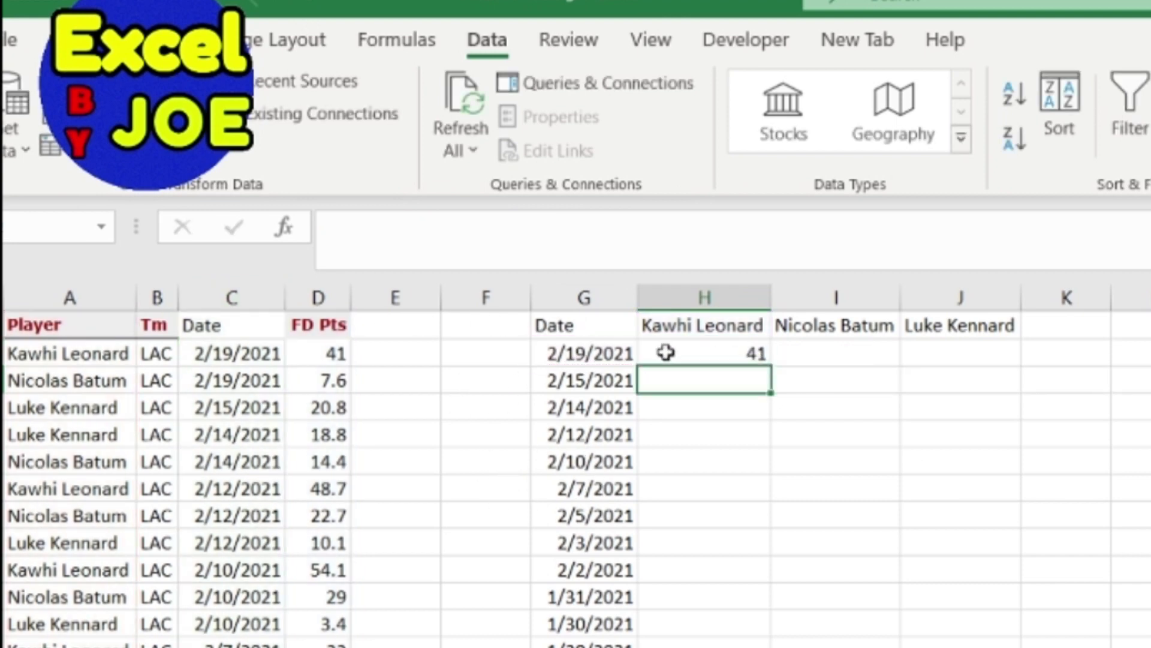
Step: Make the sum range and player range in the H2 formula absolute as $D:$D and $A:$A
click(712, 352)
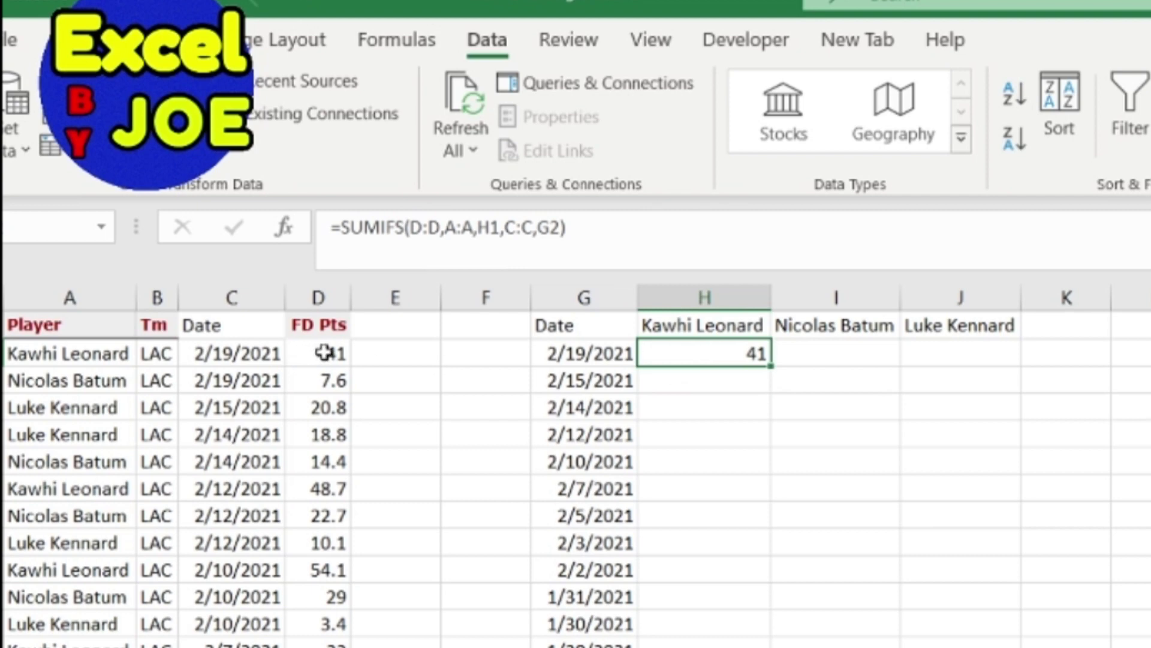
click(410, 229)
text($D:)
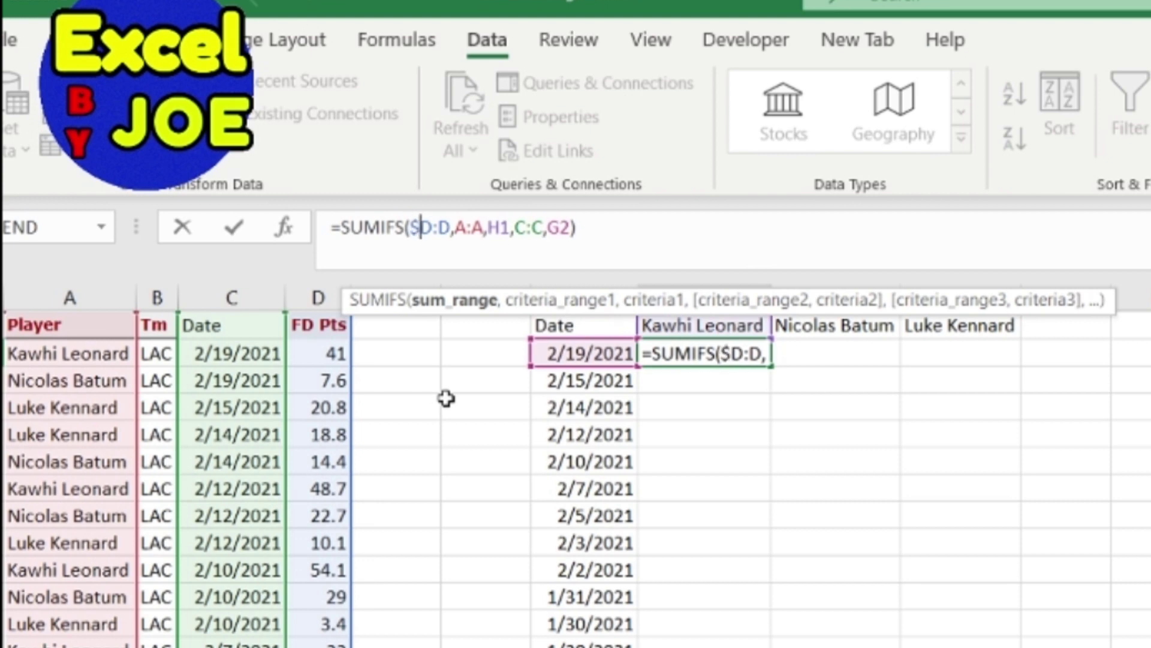
text($)
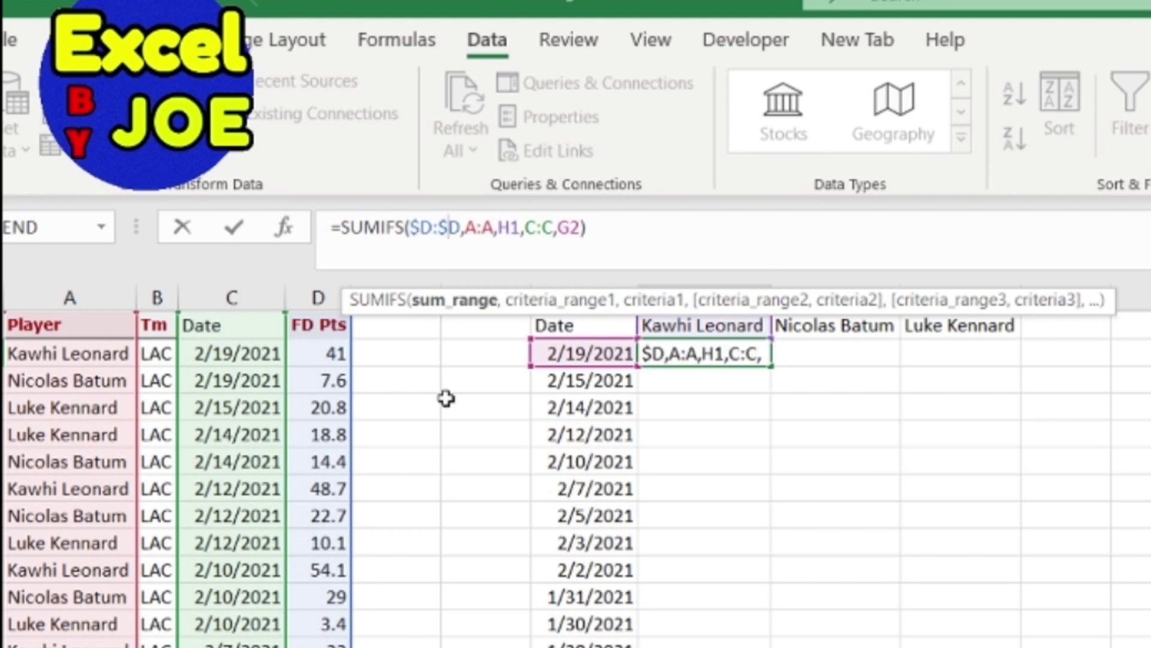
click(465, 228)
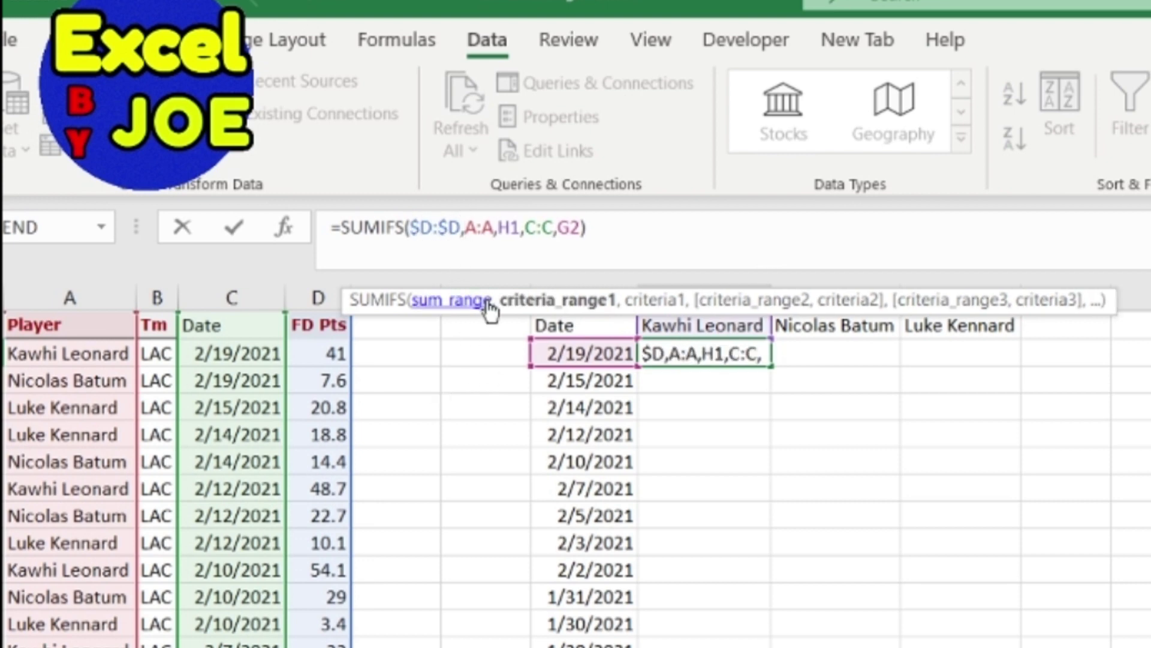
text($)
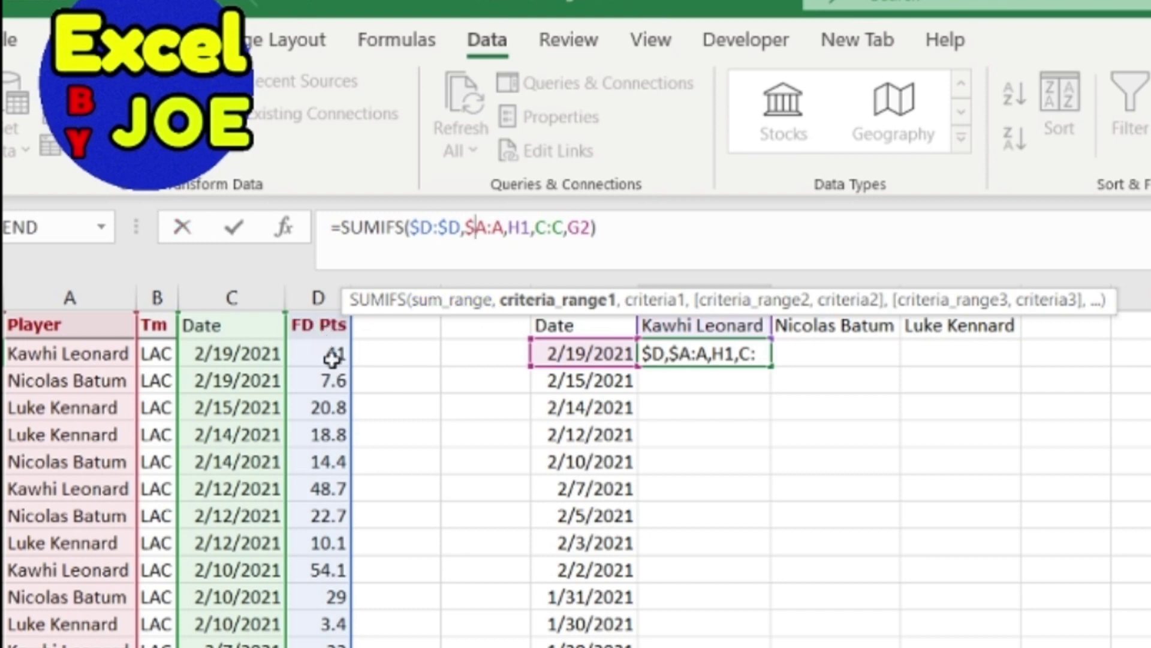
click(501, 228)
text($)
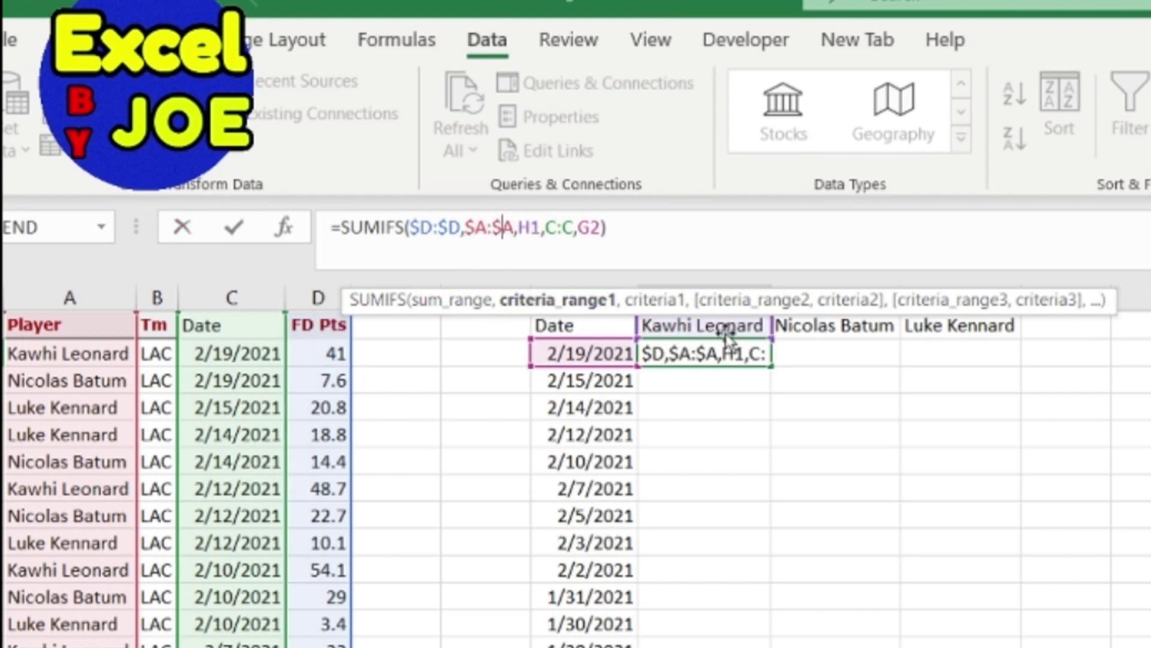
Step: Anchor the remaining references in the H2 formula as H$1, $C:$C and $G2, and commit it with H2 still selected
click(532, 228)
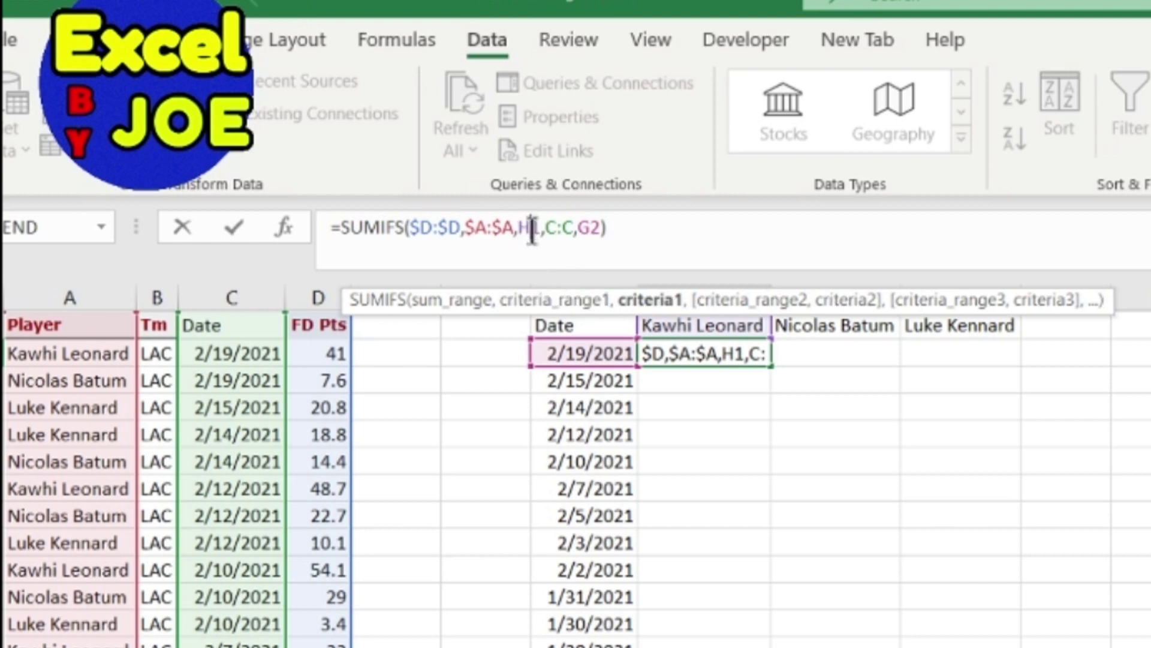
text($)
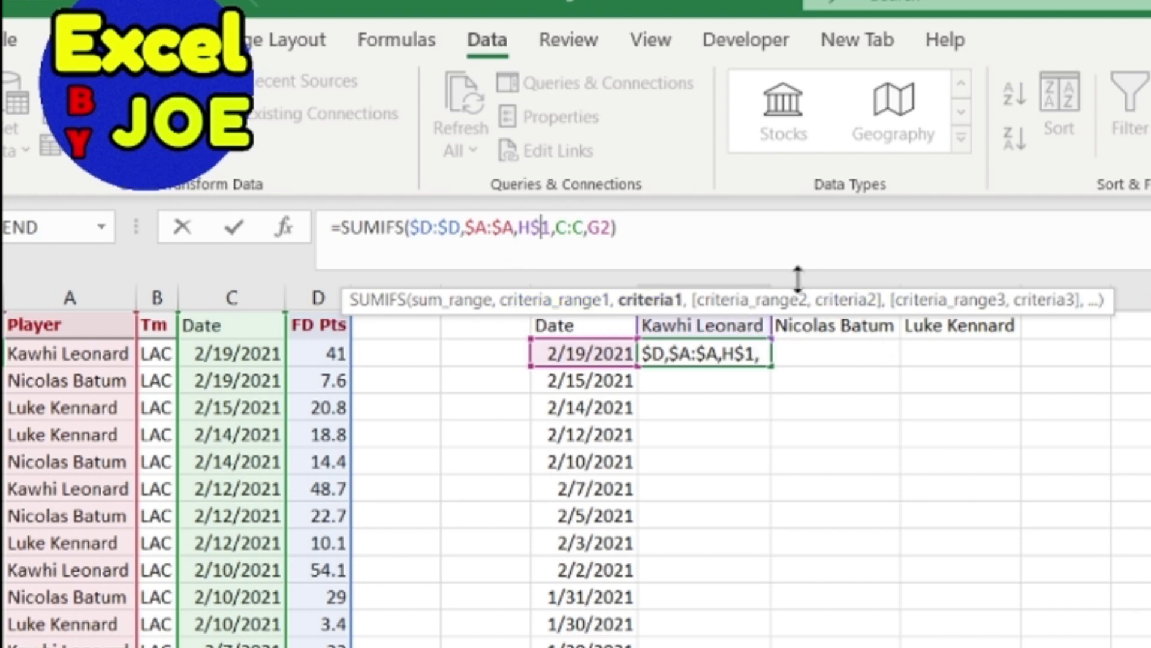
drag(911, 292, 926, 466)
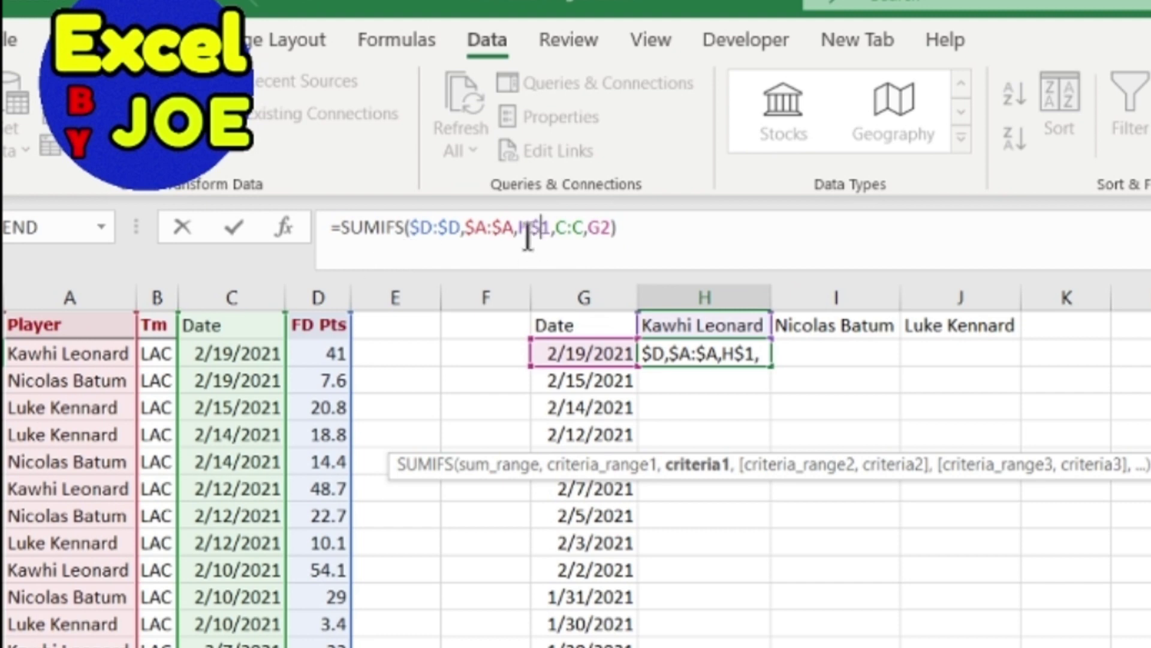
click(555, 228)
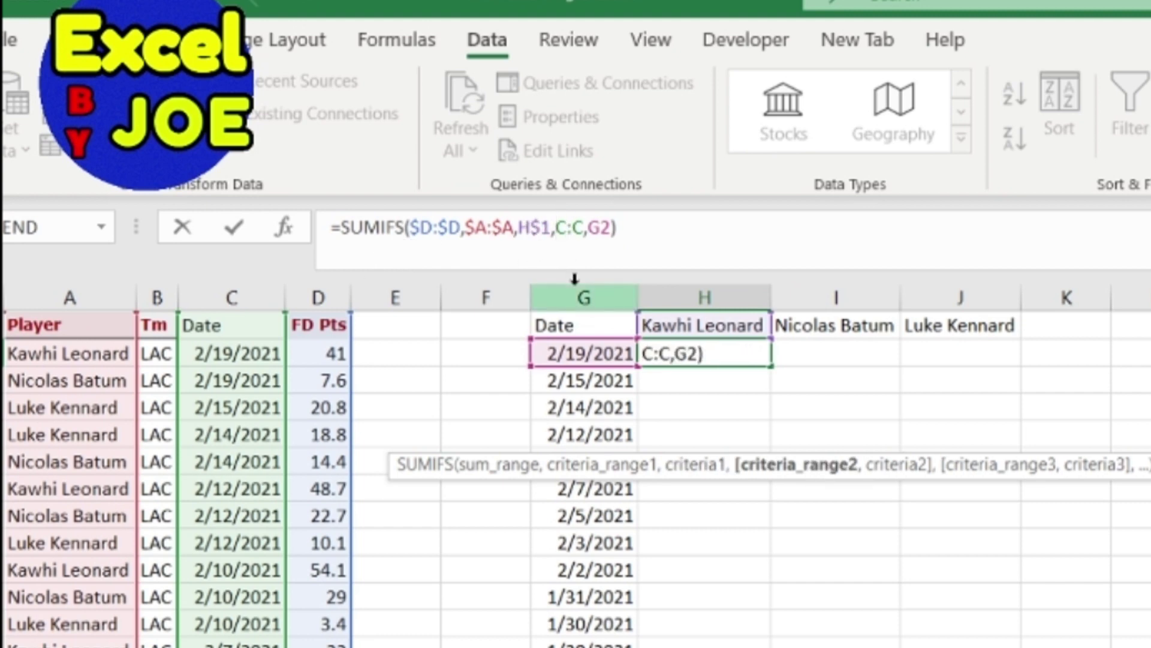
text($)
click(587, 227)
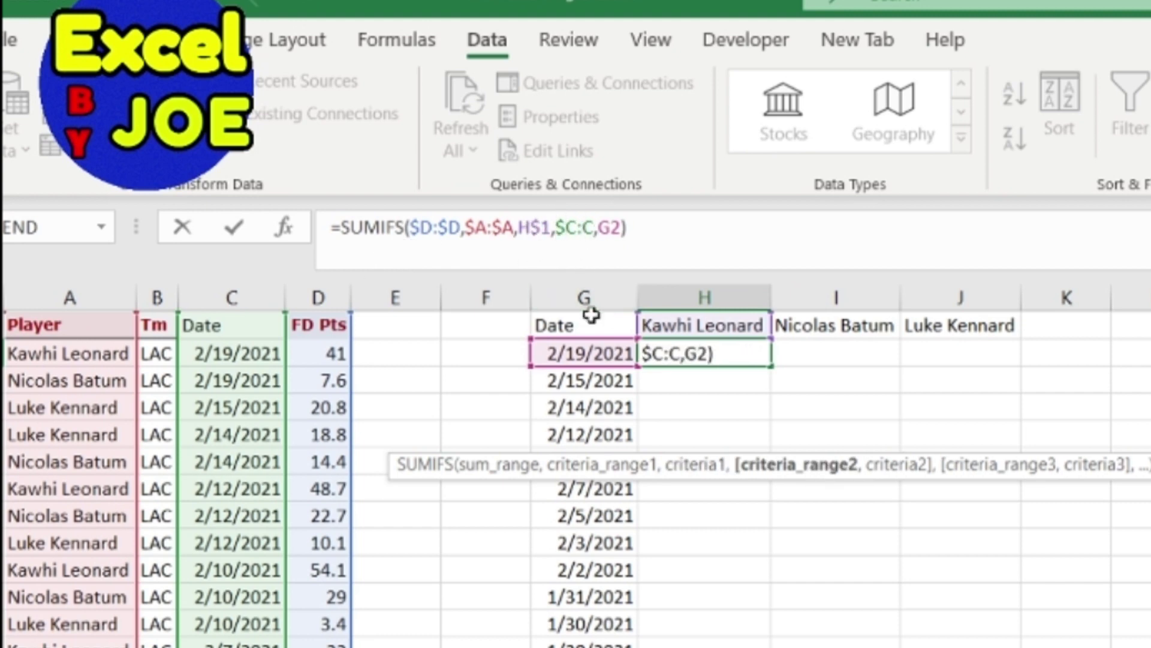
text($)
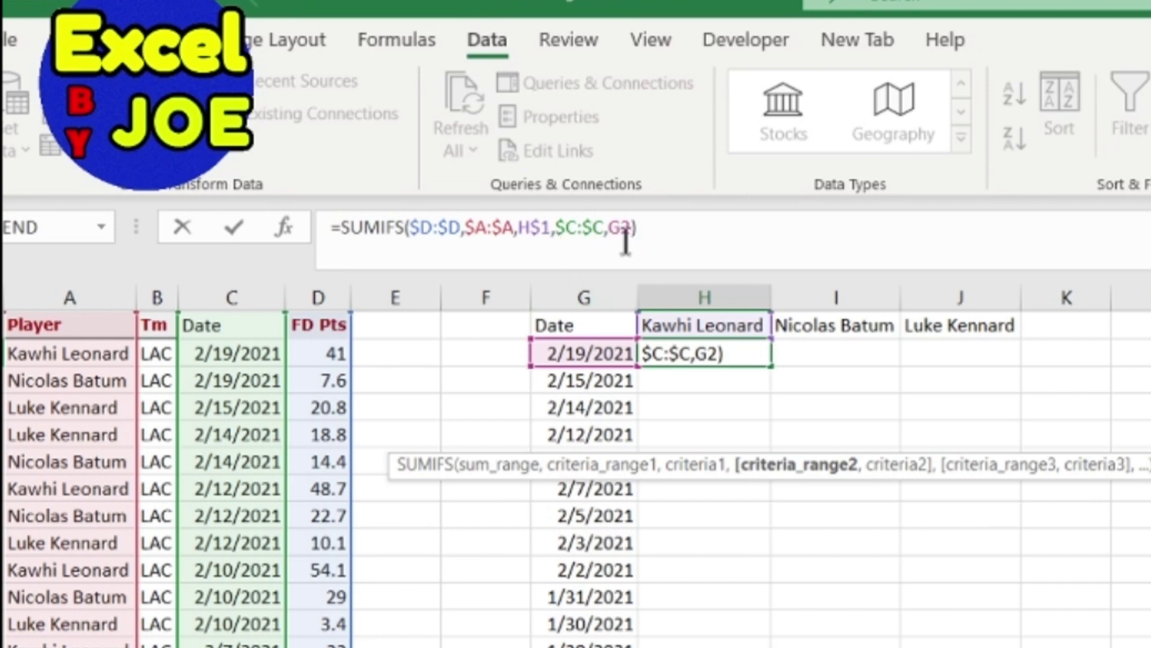
click(610, 228)
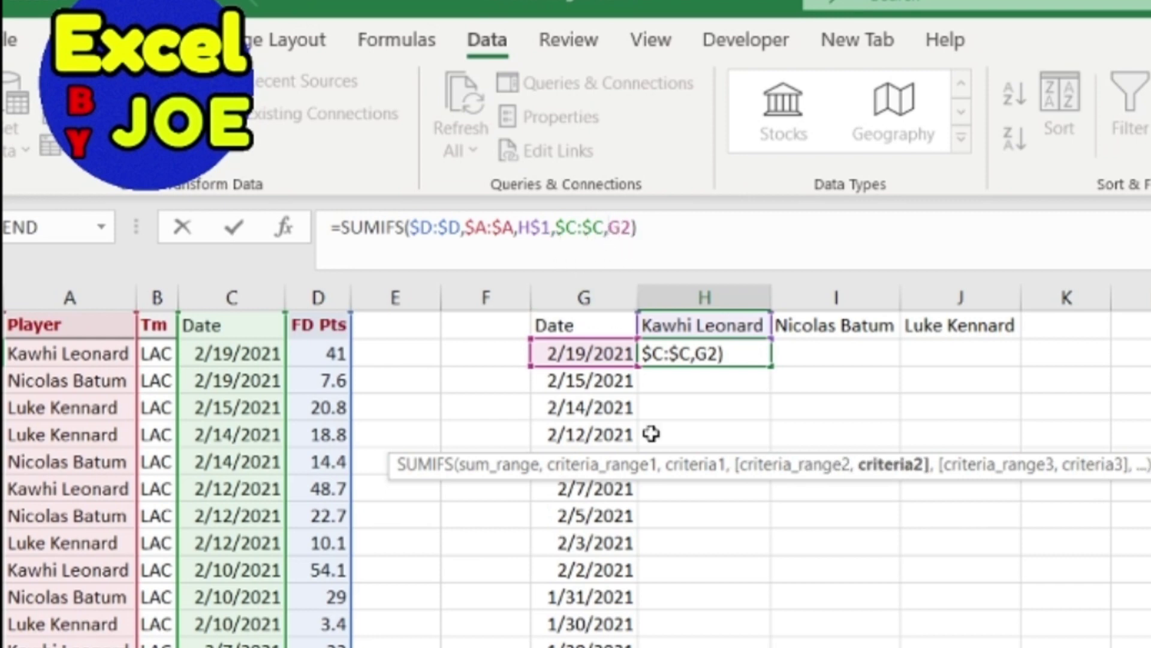
text($)
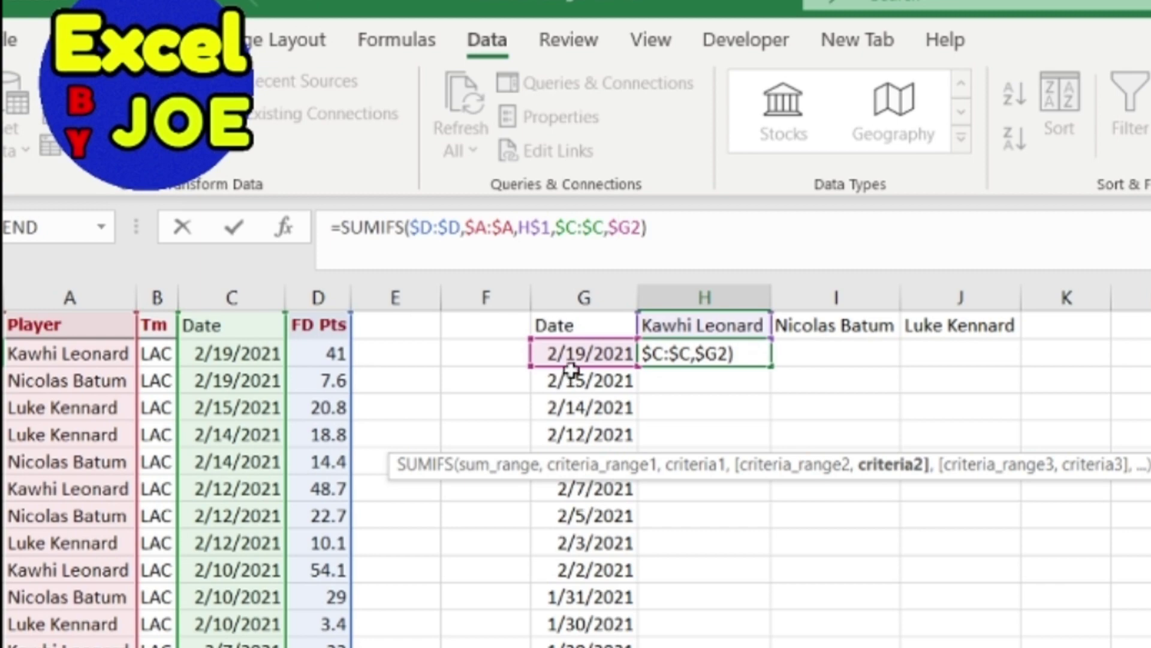
key(ctrl+Return)
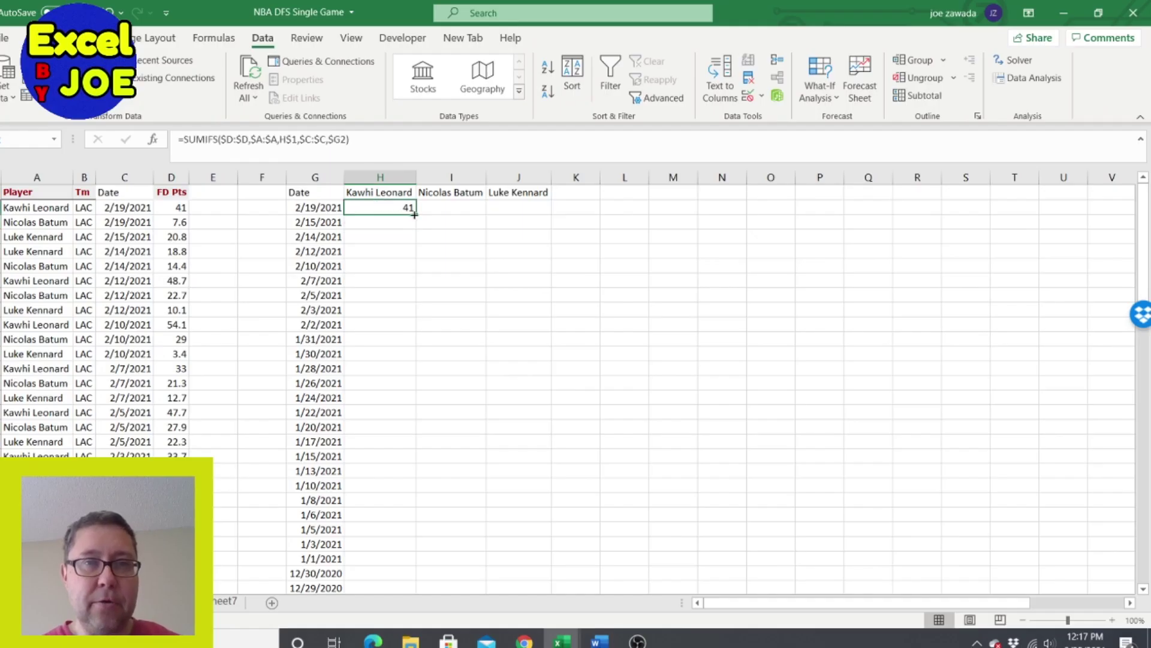
Step: Fill the H2 formula across to column J and down to the 12/22/2020 row
drag(417, 214, 536, 217)
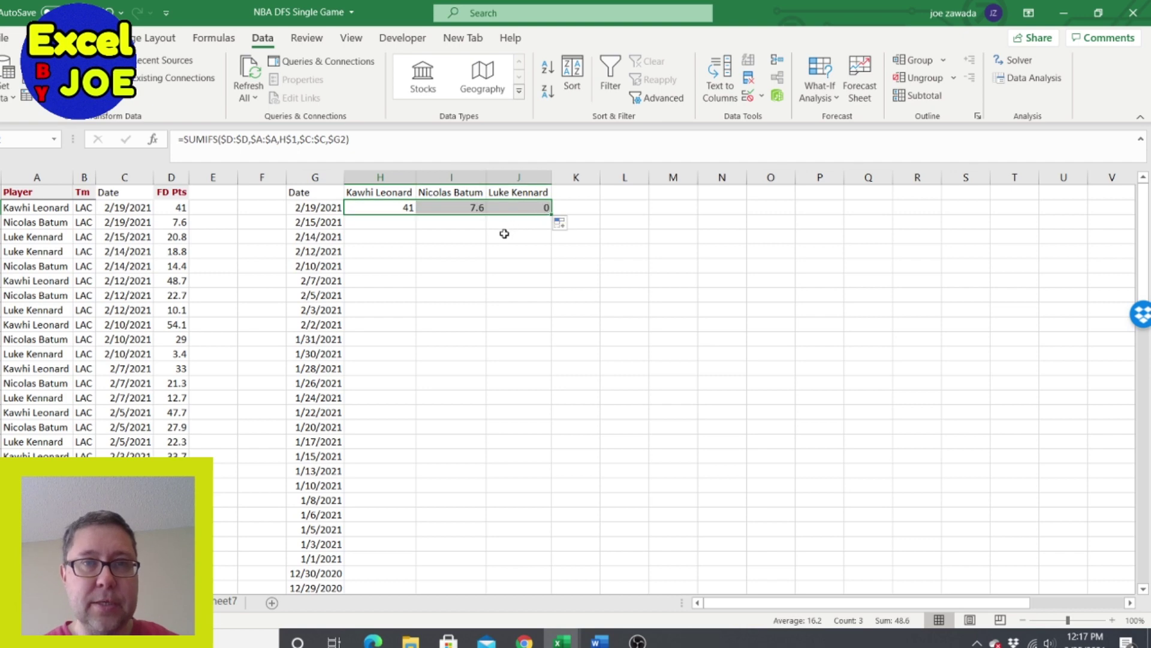
drag(554, 213, 548, 611)
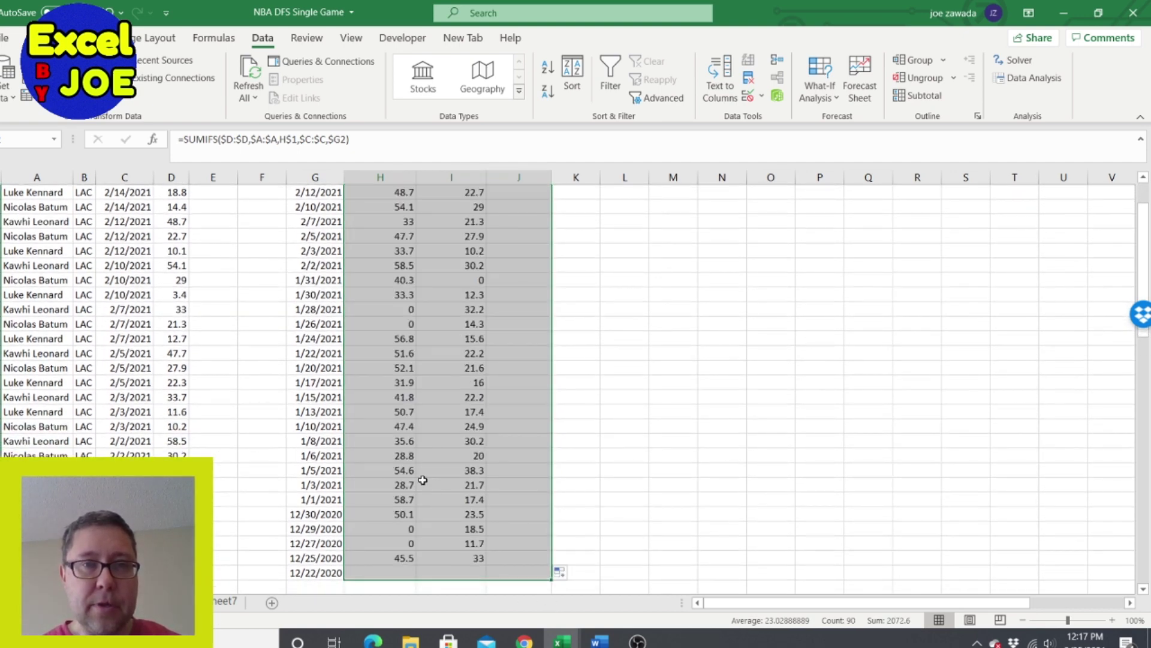
Step: Check the filled points and their formulas across the three player columns, including the zero entries
click(405, 326)
click(476, 325)
click(477, 277)
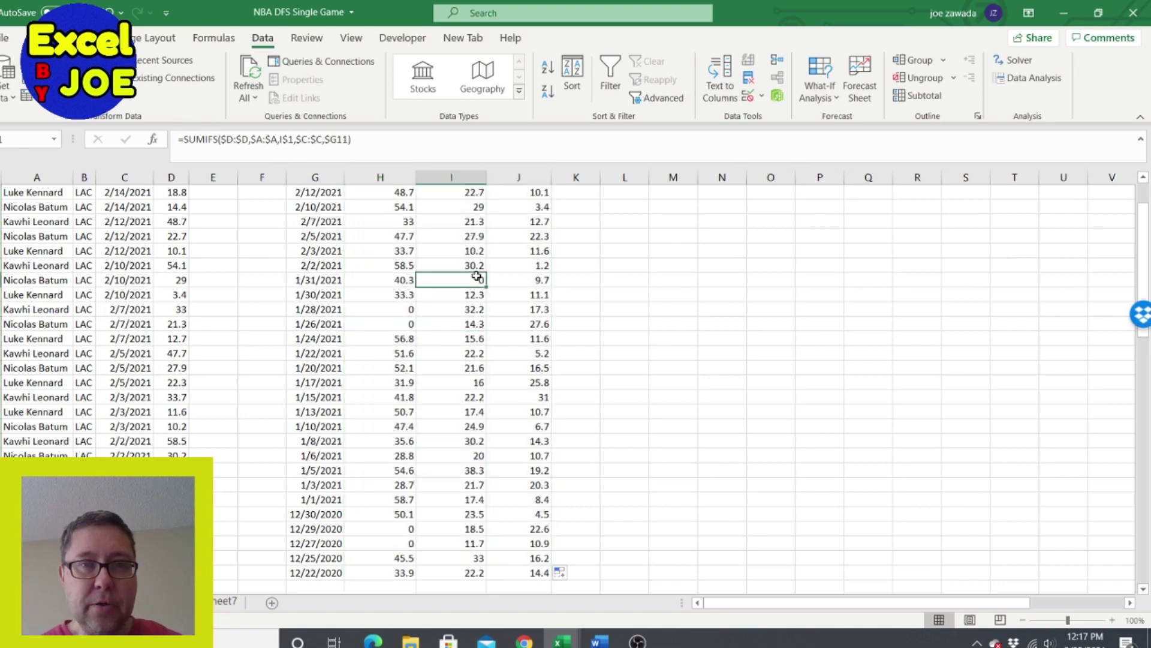
click(532, 266)
click(444, 357)
click(398, 338)
click(404, 250)
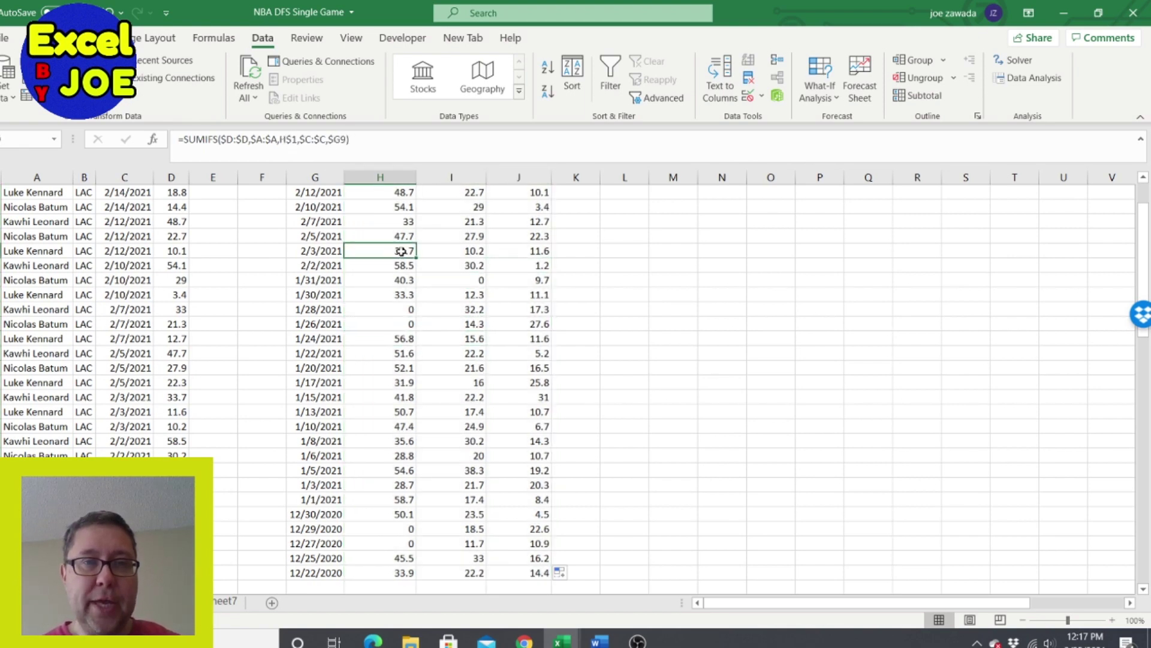
click(504, 248)
click(461, 285)
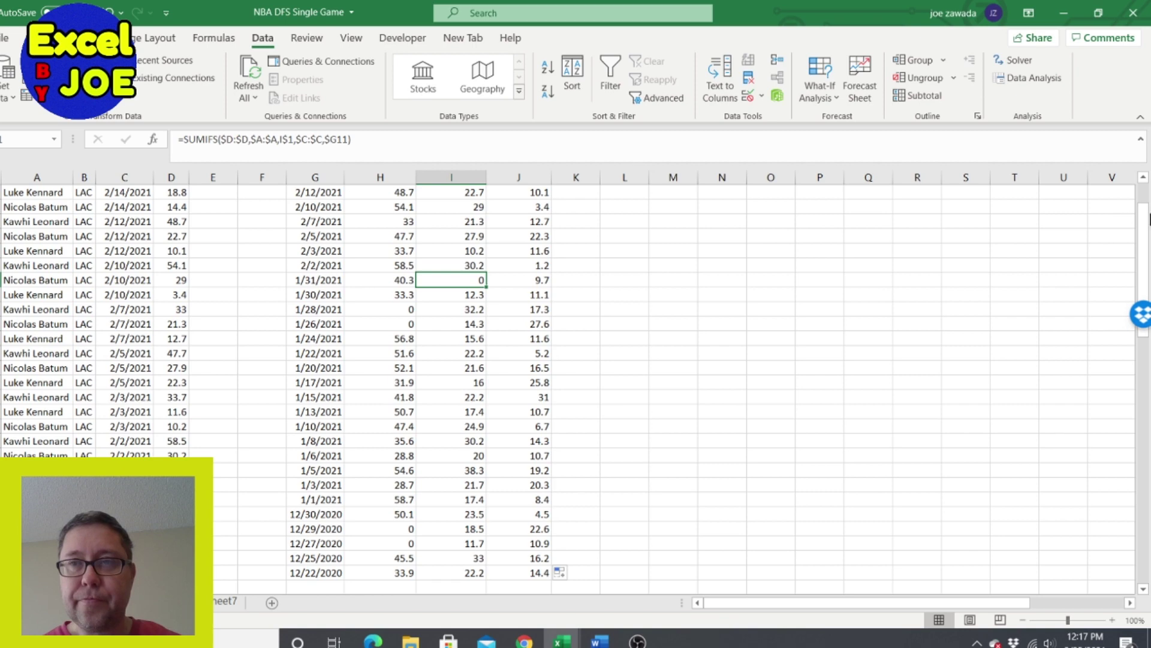
drag(1138, 221, 1140, 198)
click(564, 226)
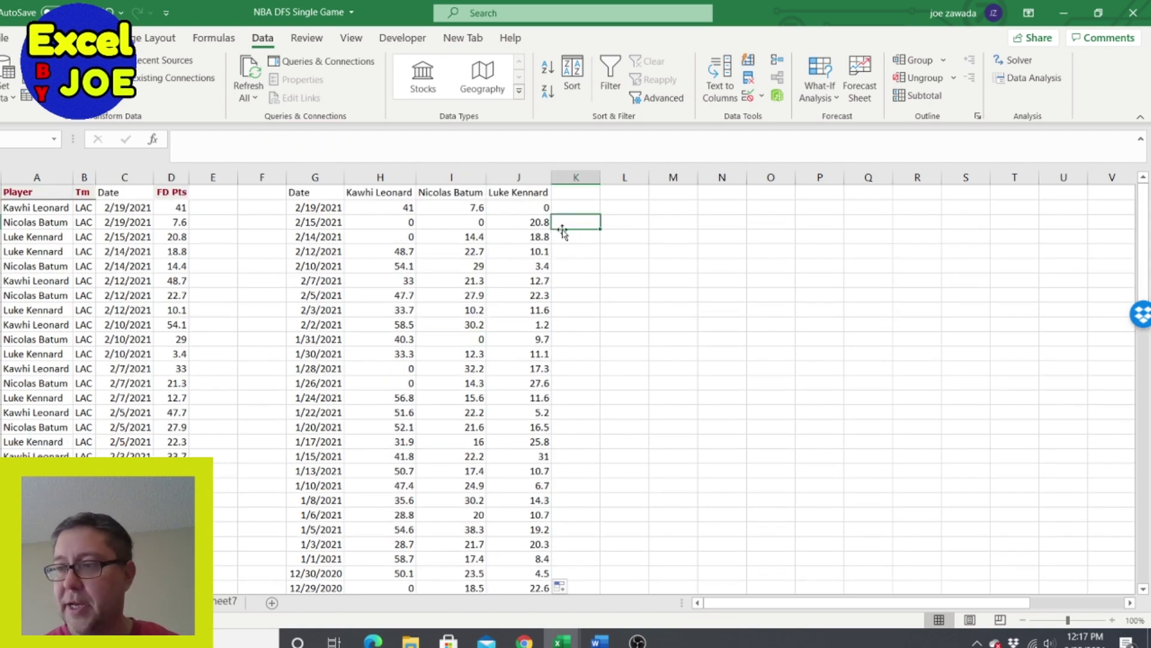
Step: Add filters to the header row of the date-by-player table in columns G to J
click(369, 251)
click(318, 280)
click(409, 278)
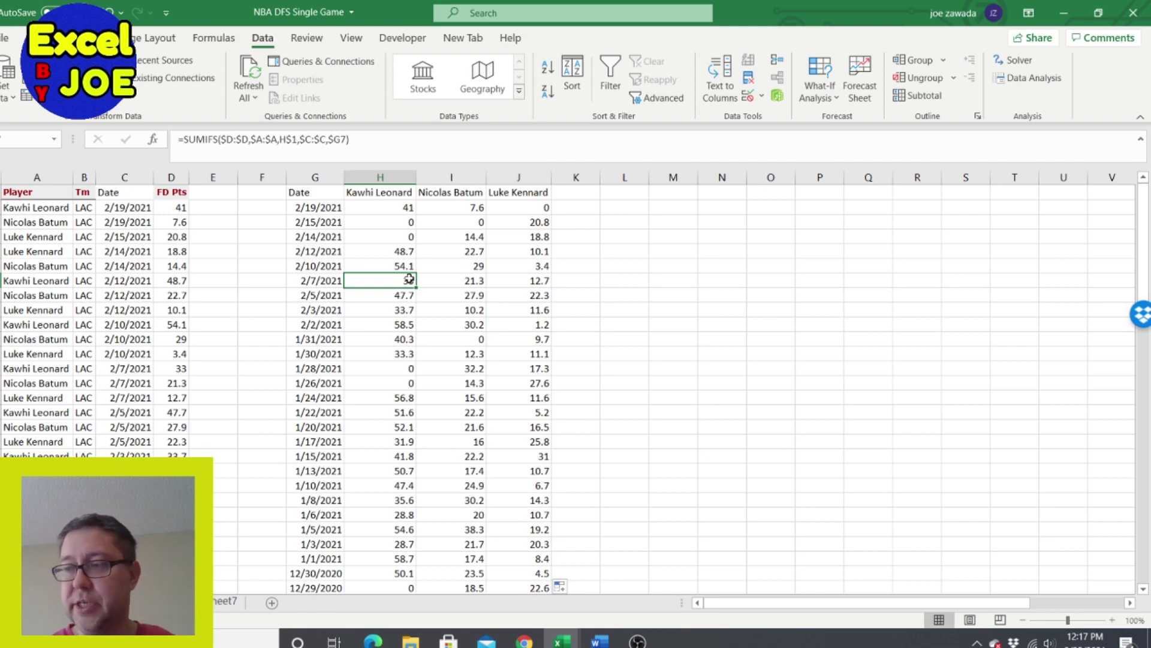
click(380, 192)
click(610, 78)
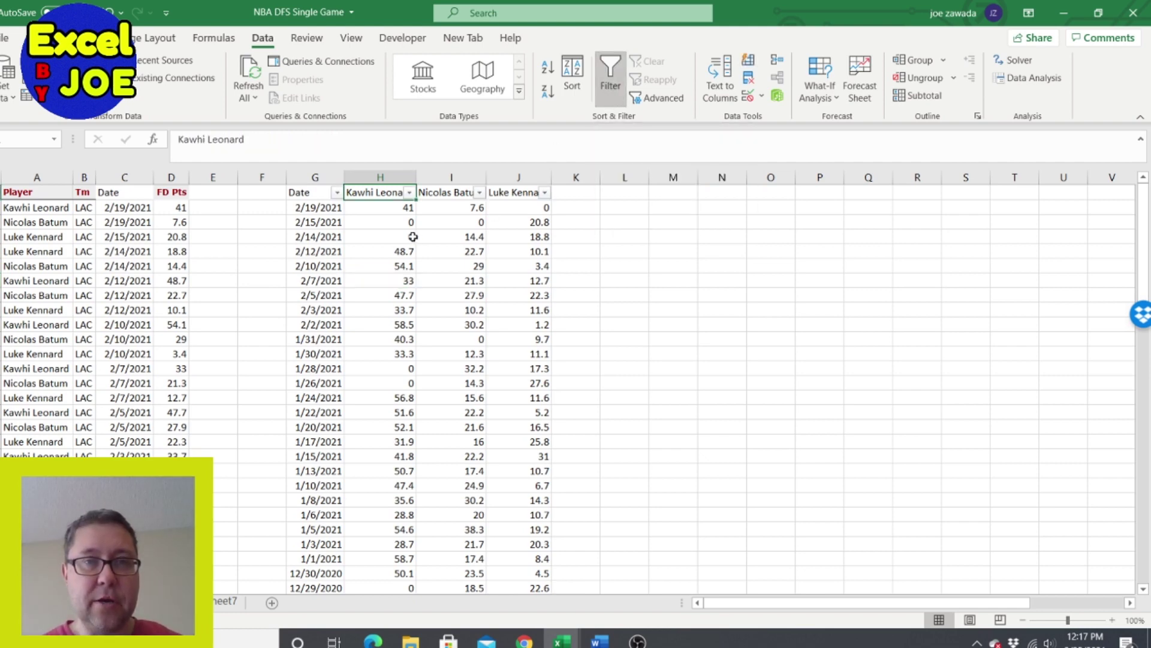
Step: Filter the 0 values out of the Kawhi Leonard and Nicolas Batum columns
click(376, 209)
click(380, 237)
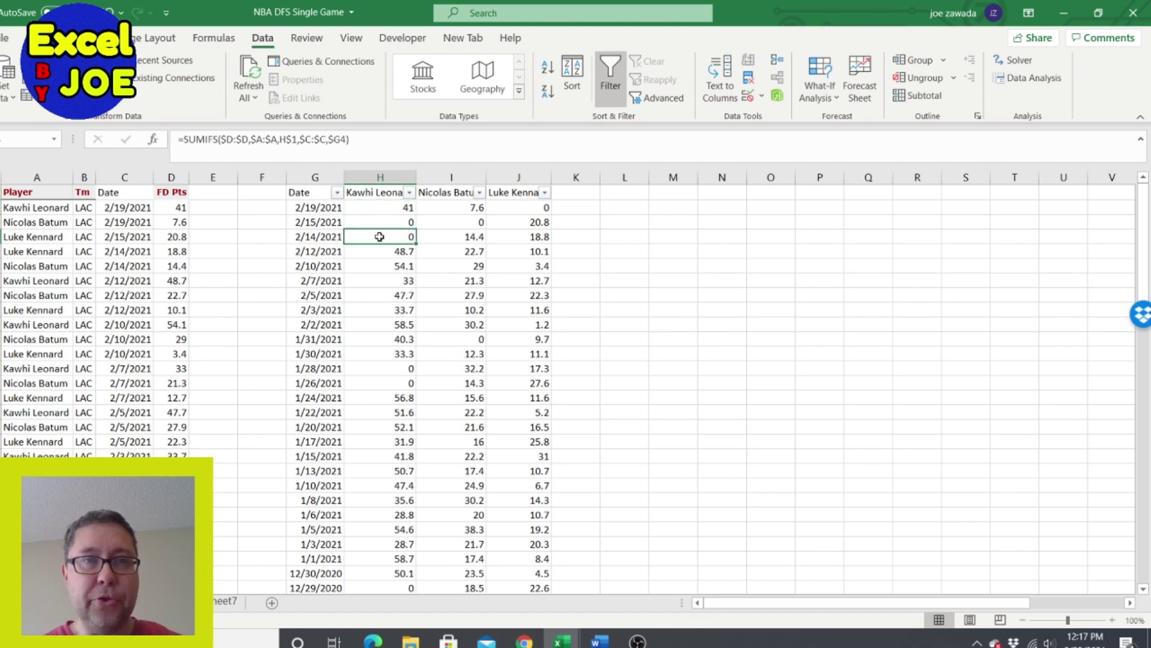
click(381, 193)
click(412, 211)
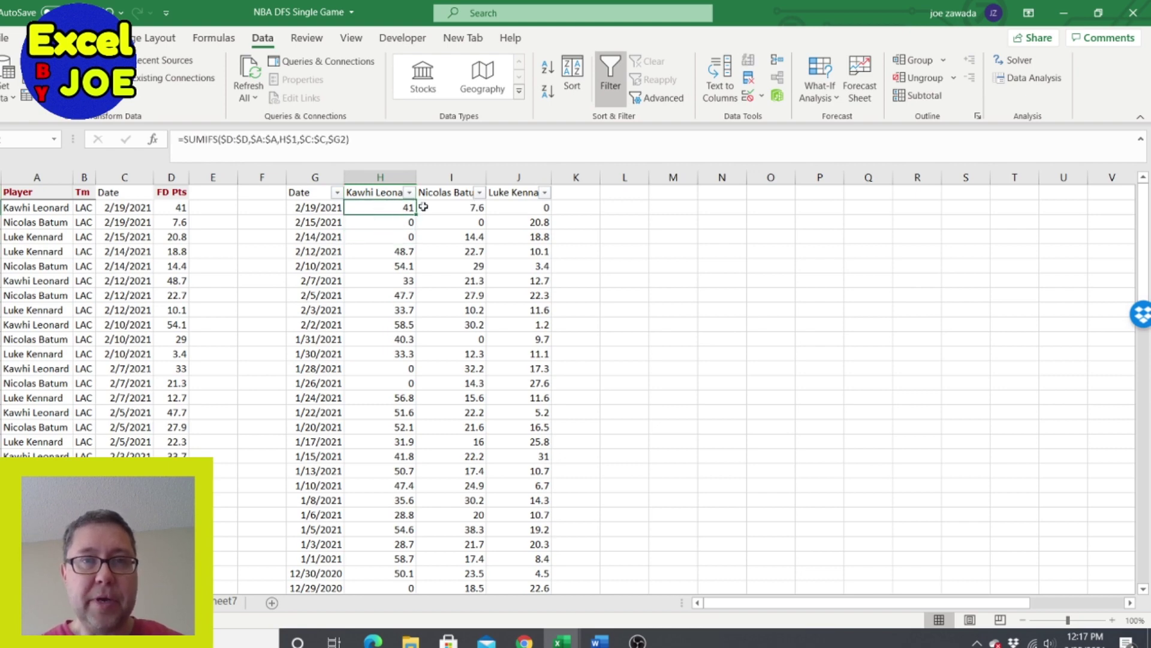
click(376, 191)
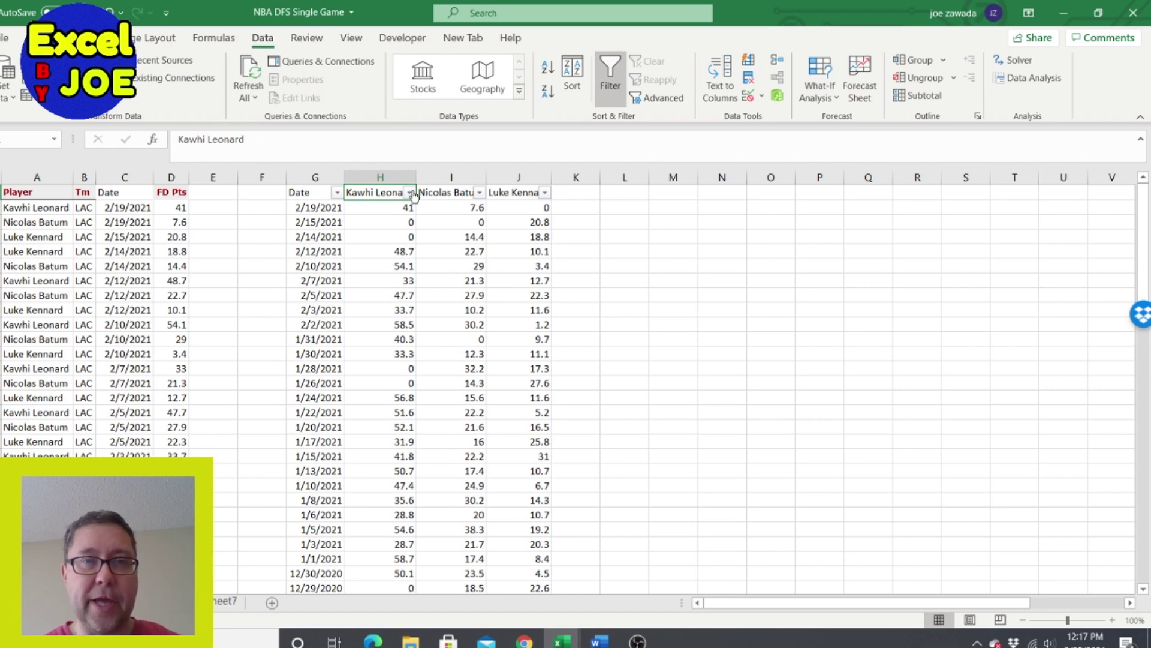
click(409, 193)
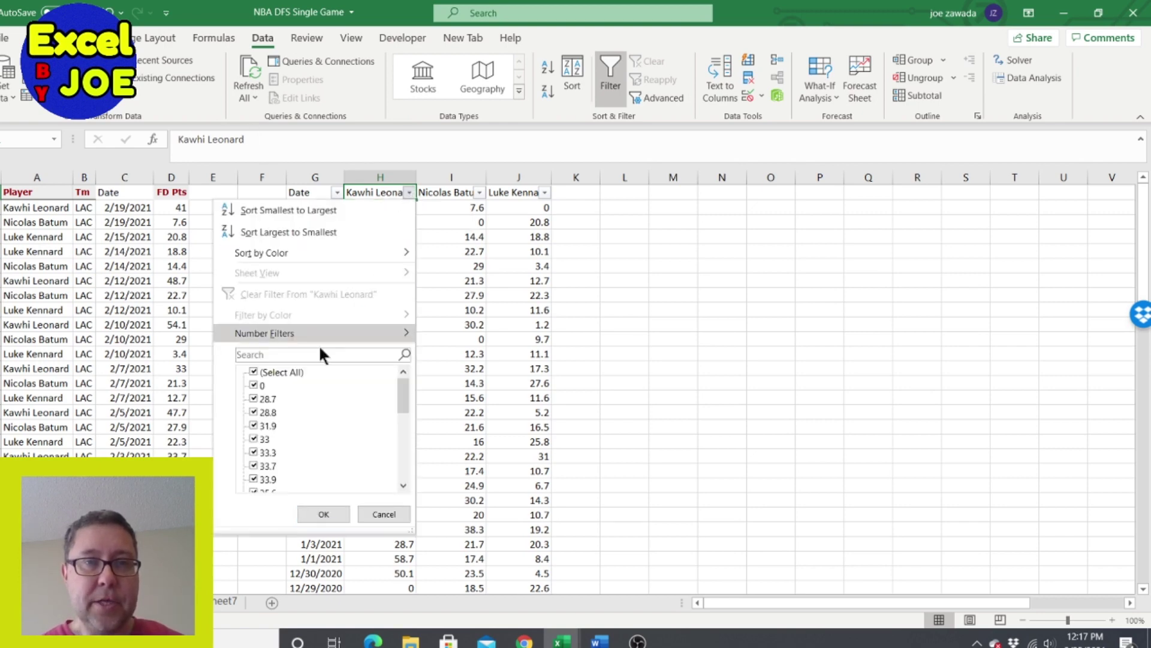
click(255, 387)
click(323, 514)
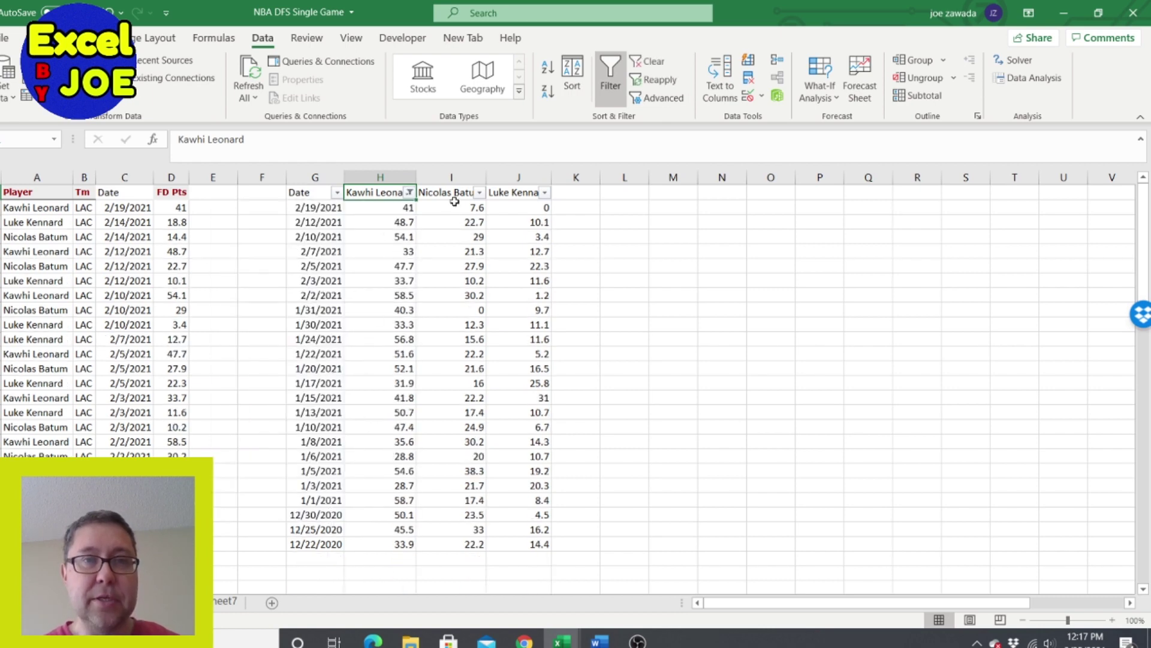
click(479, 193)
click(331, 384)
click(393, 514)
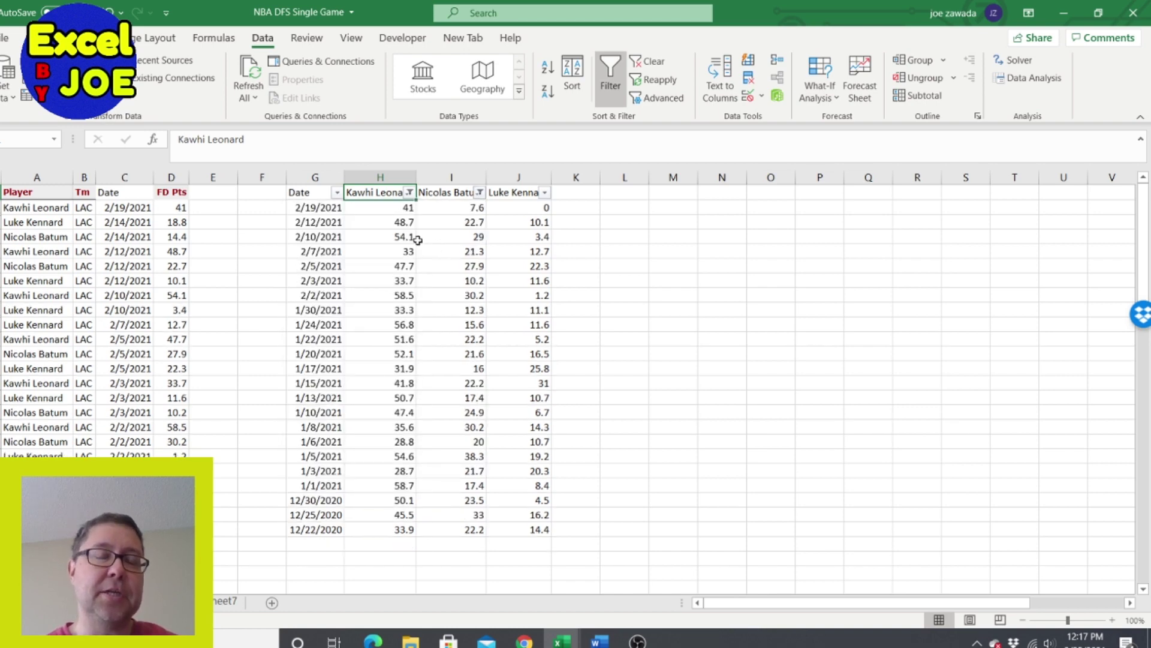
Step: Copy the filtered Kawhi Leonard and Nicolas Batum columns with headers to A1 of Sheet7 and autofit both columns
drag(378, 190, 450, 531)
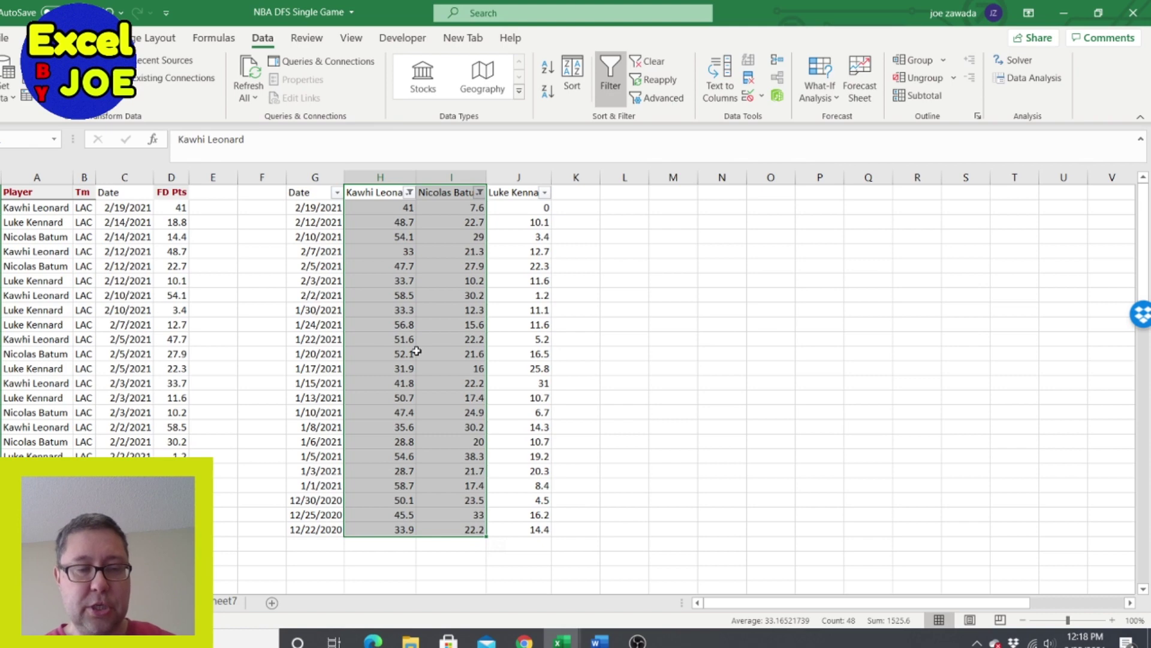
key(ctrl+c)
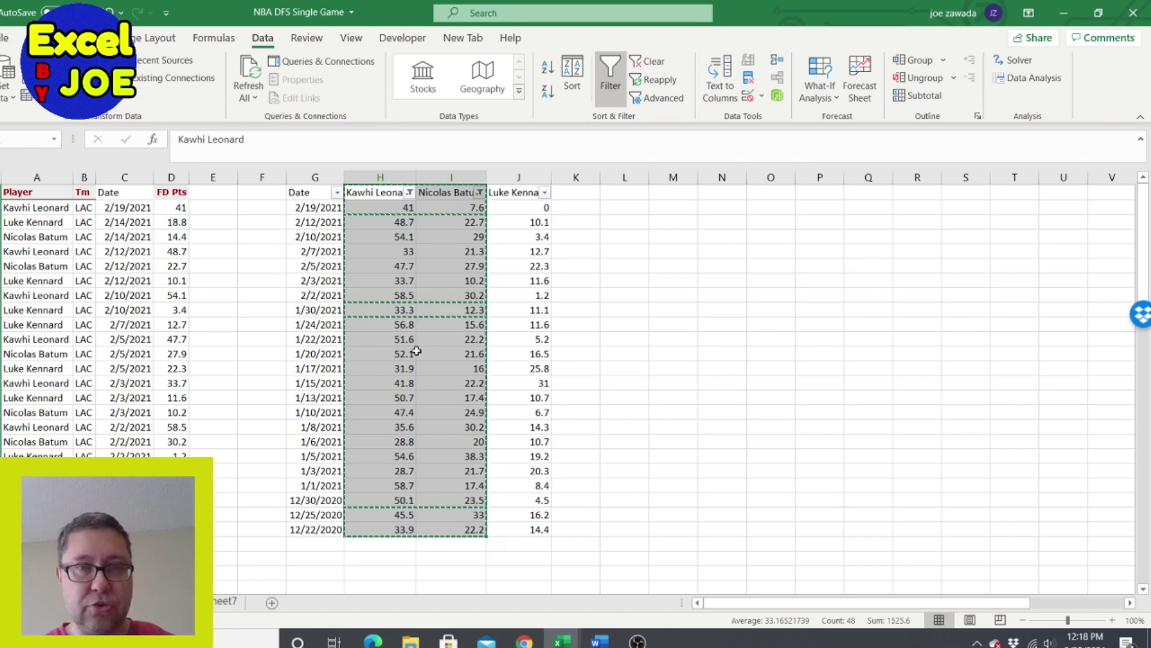
click(223, 604)
key(ctrl+v)
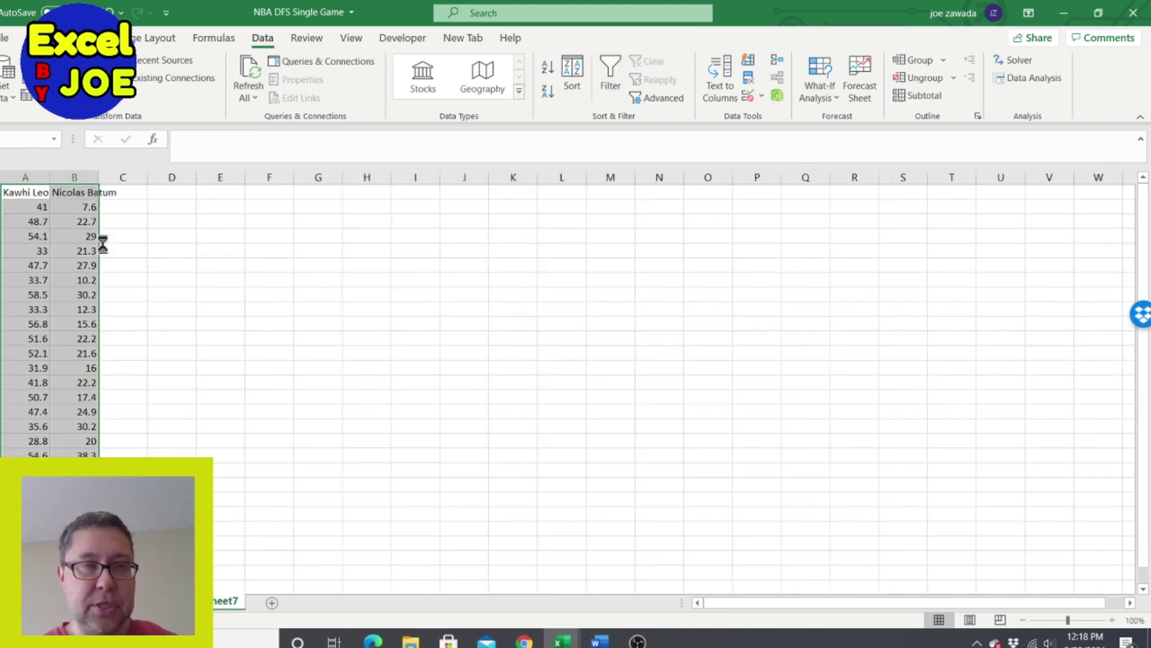
double_click(53, 178)
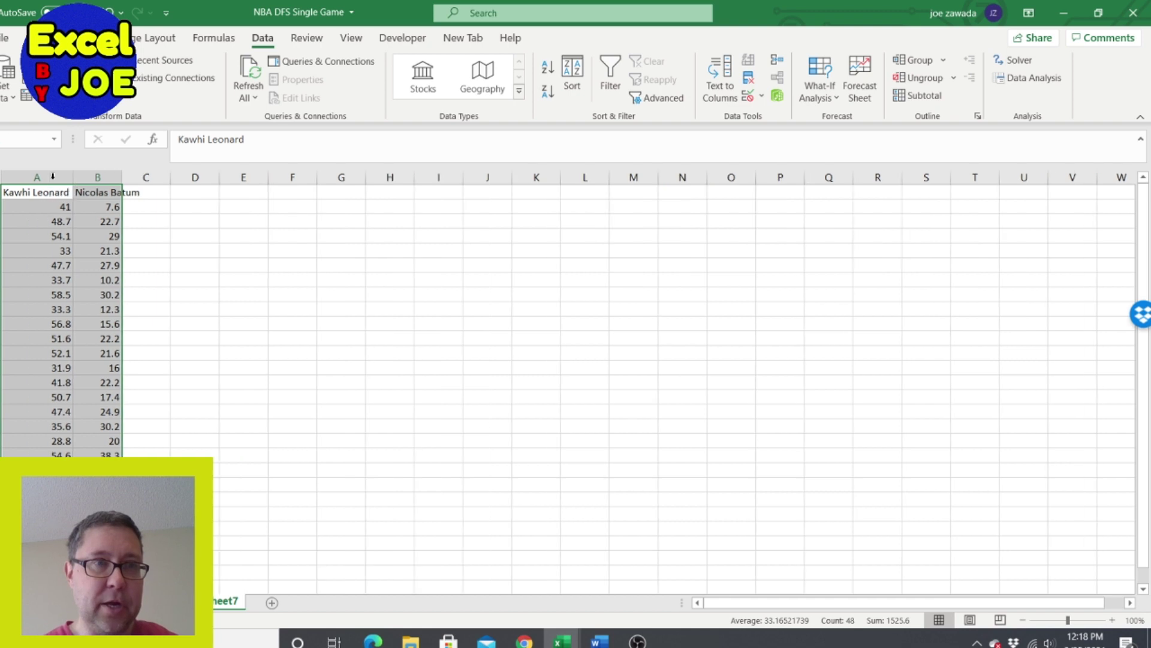
double_click(120, 177)
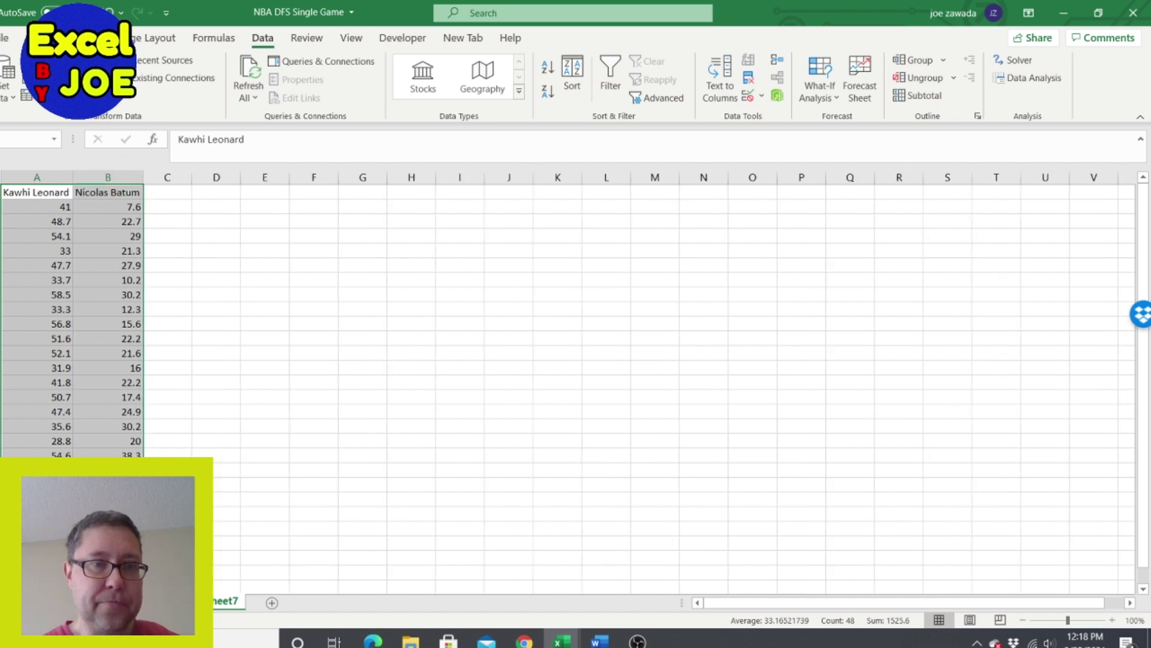
Step: Rename Sheet7 as Correl
double_click(227, 601)
text(Cor)
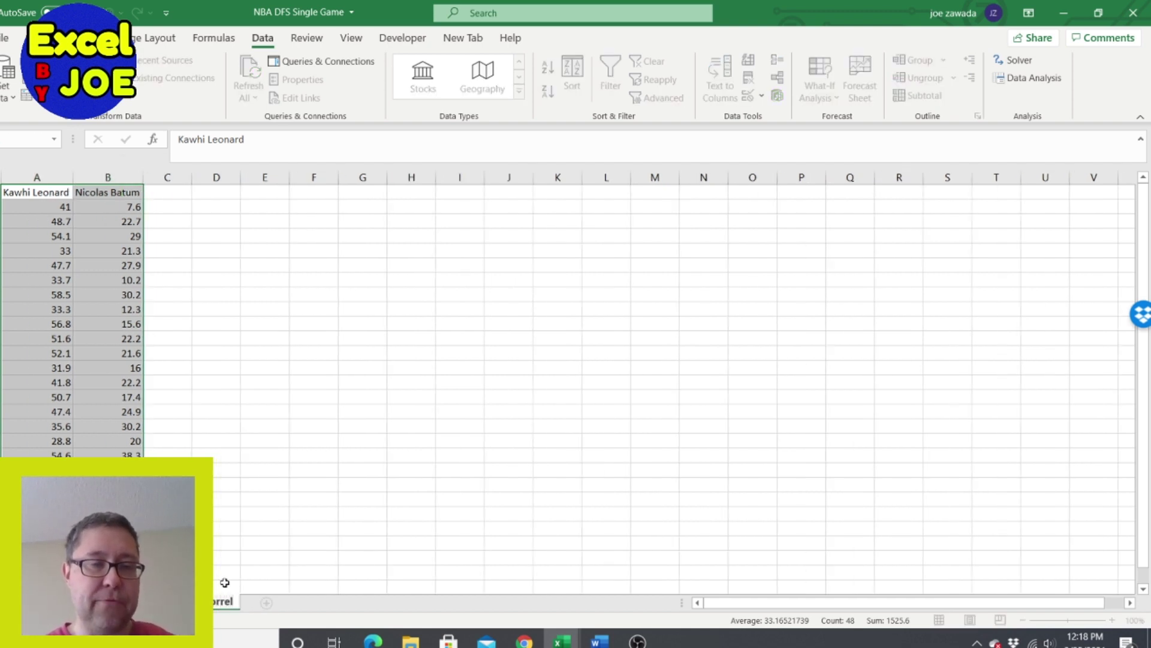
text(rel)
click(226, 499)
Step: Back on the game data sheet, include 0 in the Nicolas Batum filter again and exclude 0 from the Luke Kennard column
key(ctrl+Page_Up)
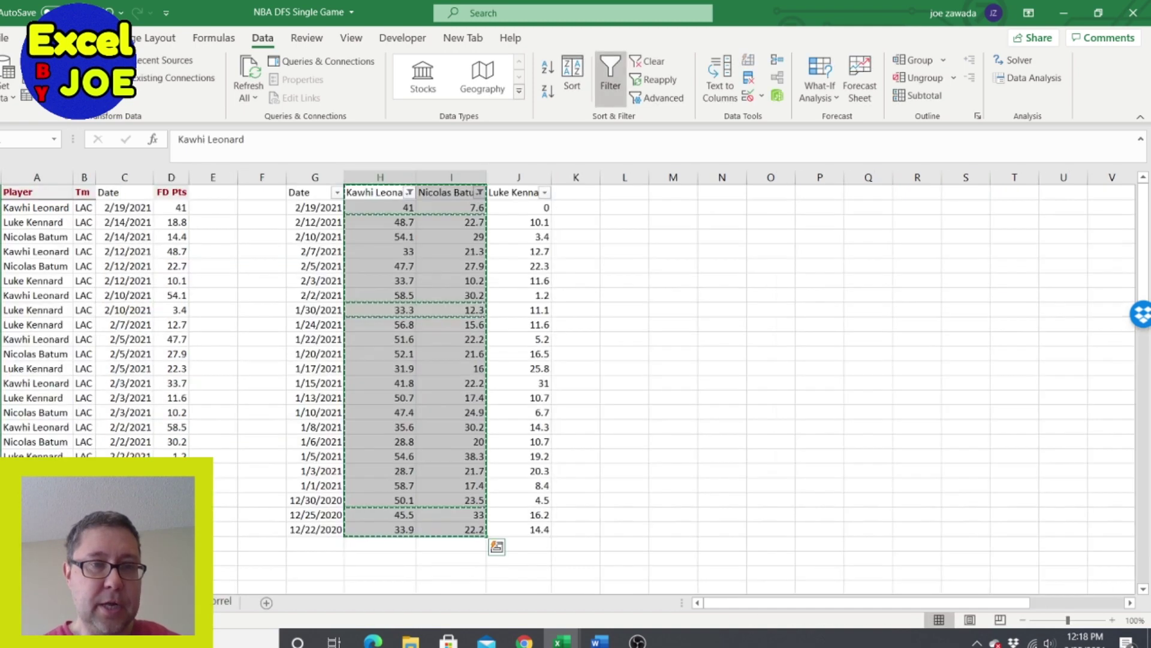
click(406, 283)
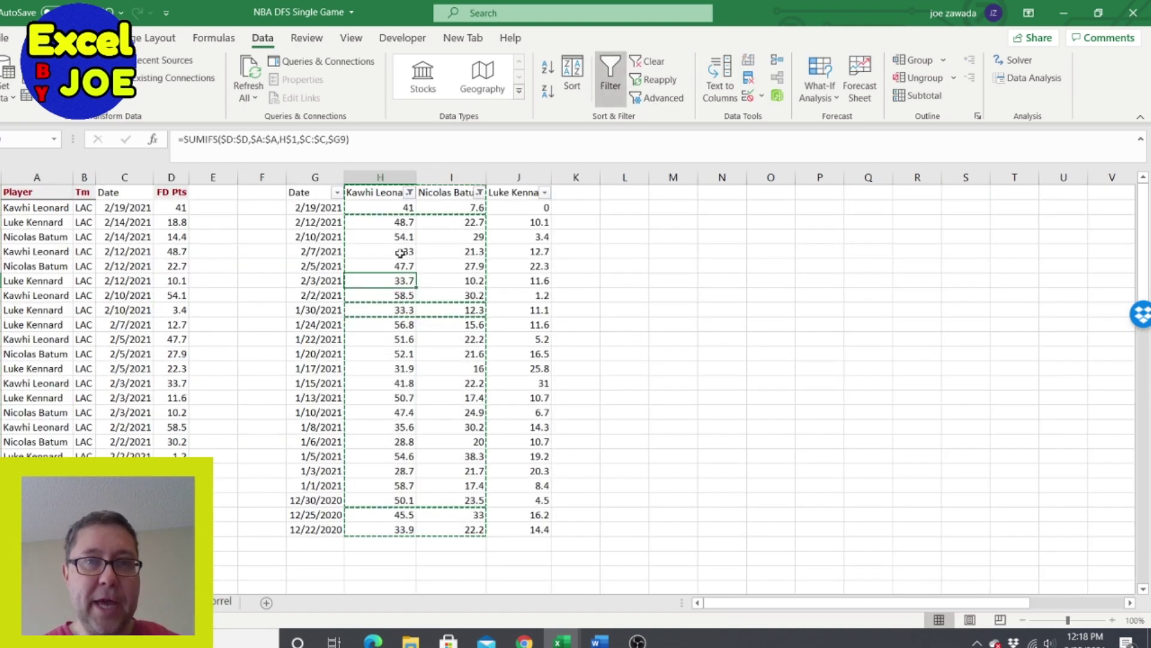
click(480, 192)
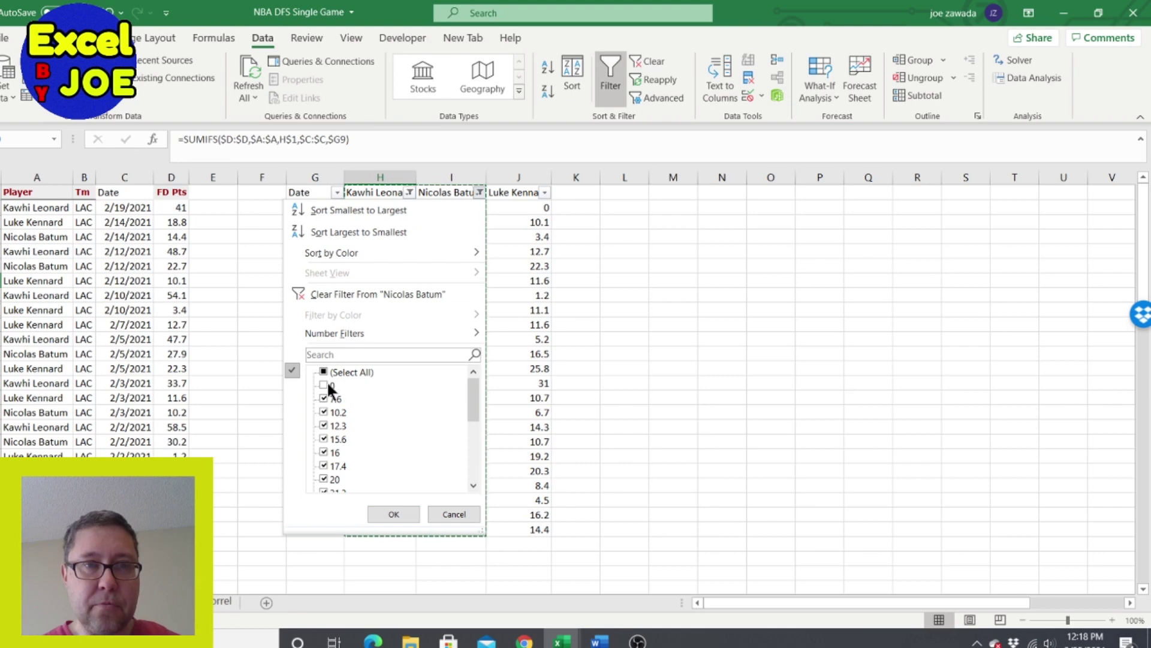
click(394, 515)
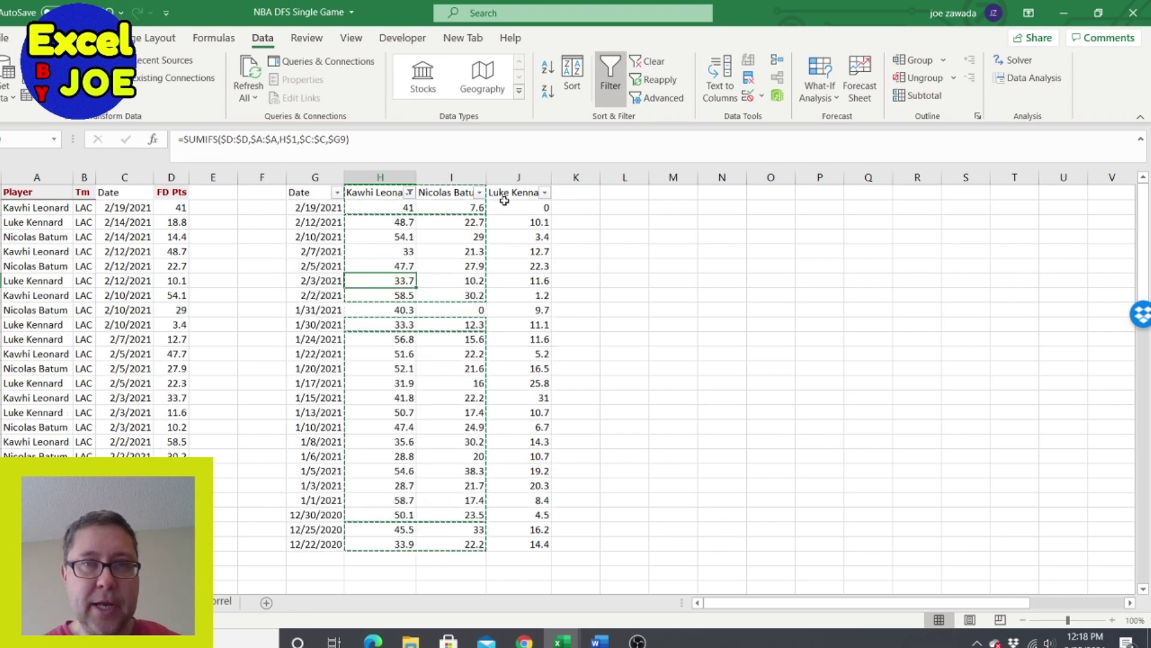
click(544, 192)
click(389, 385)
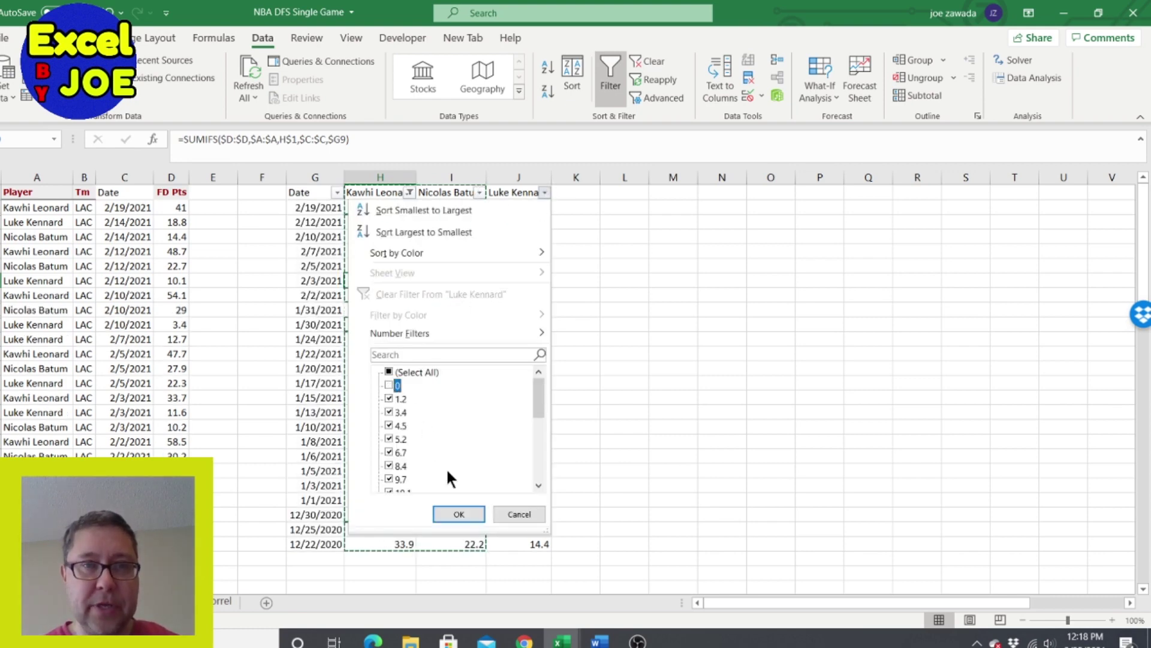
click(452, 514)
Step: Copy the filtered Kawhi Leonard column with its header to F1 of the Correl sheet
drag(378, 192, 388, 527)
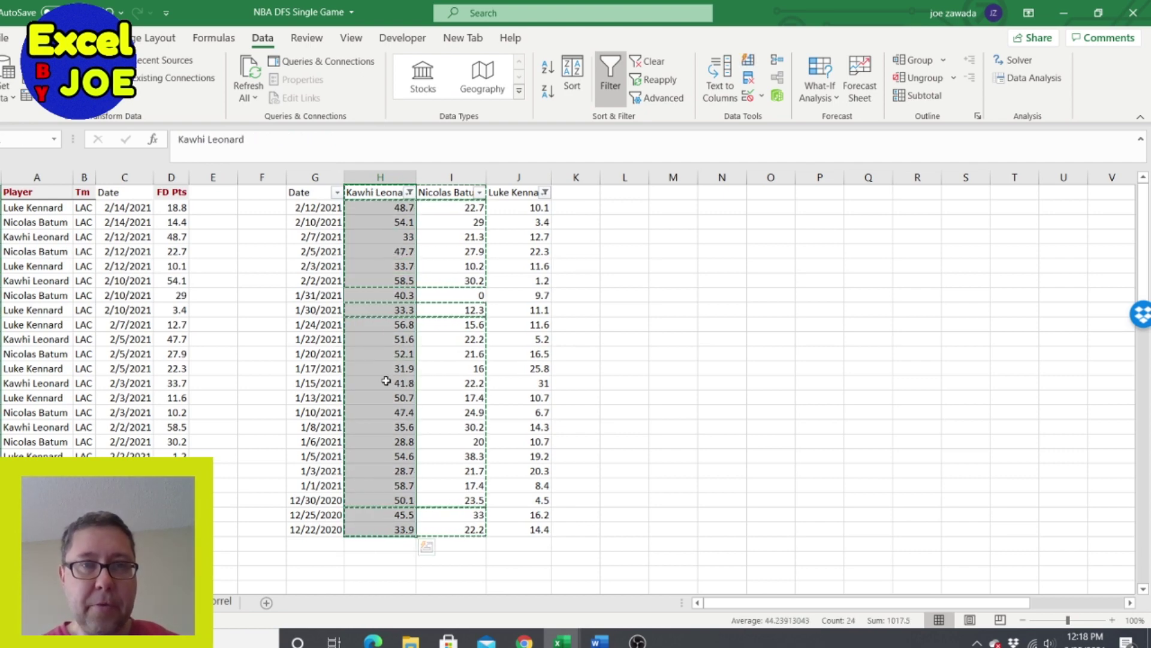
key(ctrl+c)
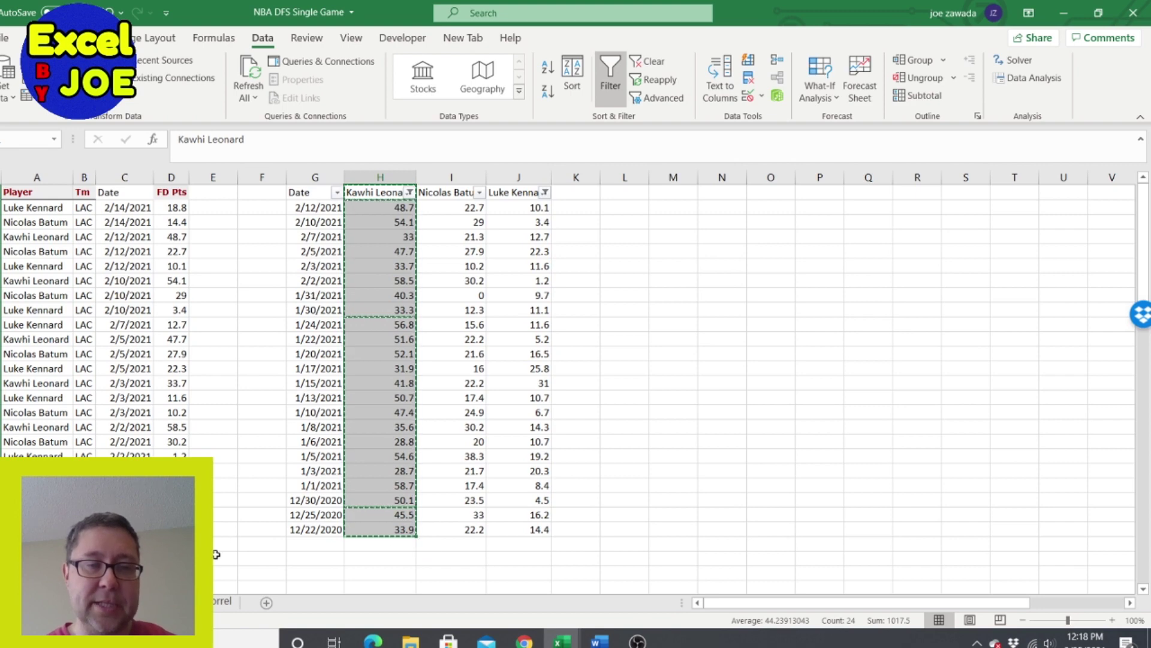
click(223, 601)
click(317, 194)
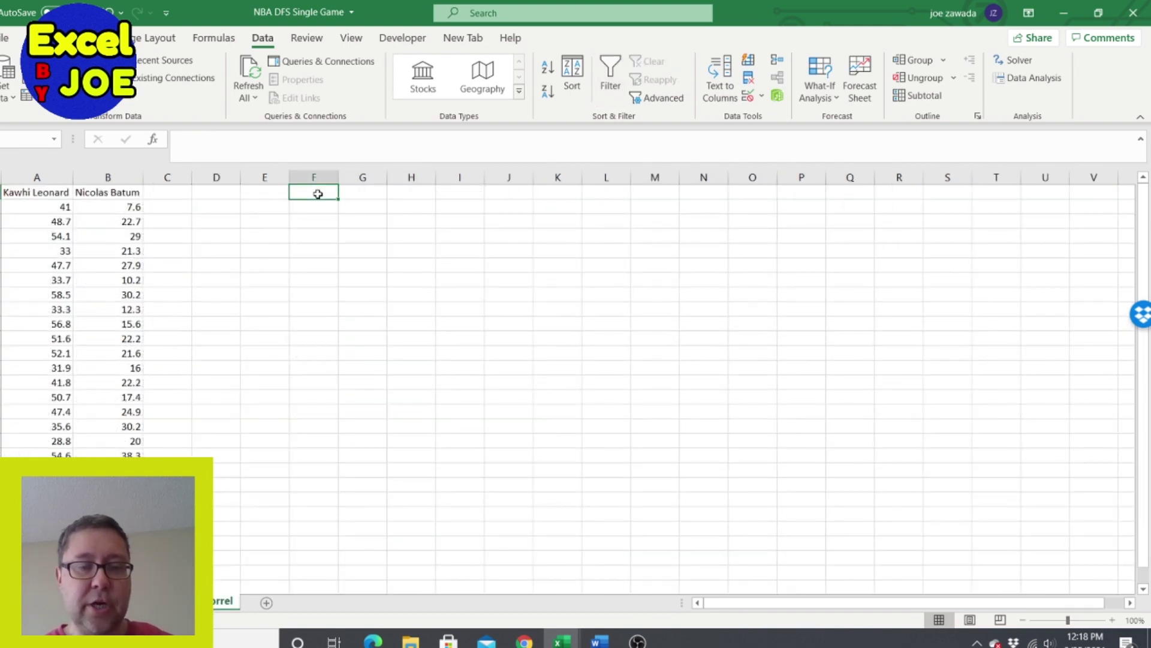
key(ctrl+v)
Step: Copy the filtered Luke Kennard column from the data sheet to G1 of the Correl sheet and autofit columns F and G
key(ctrl+Page_Up)
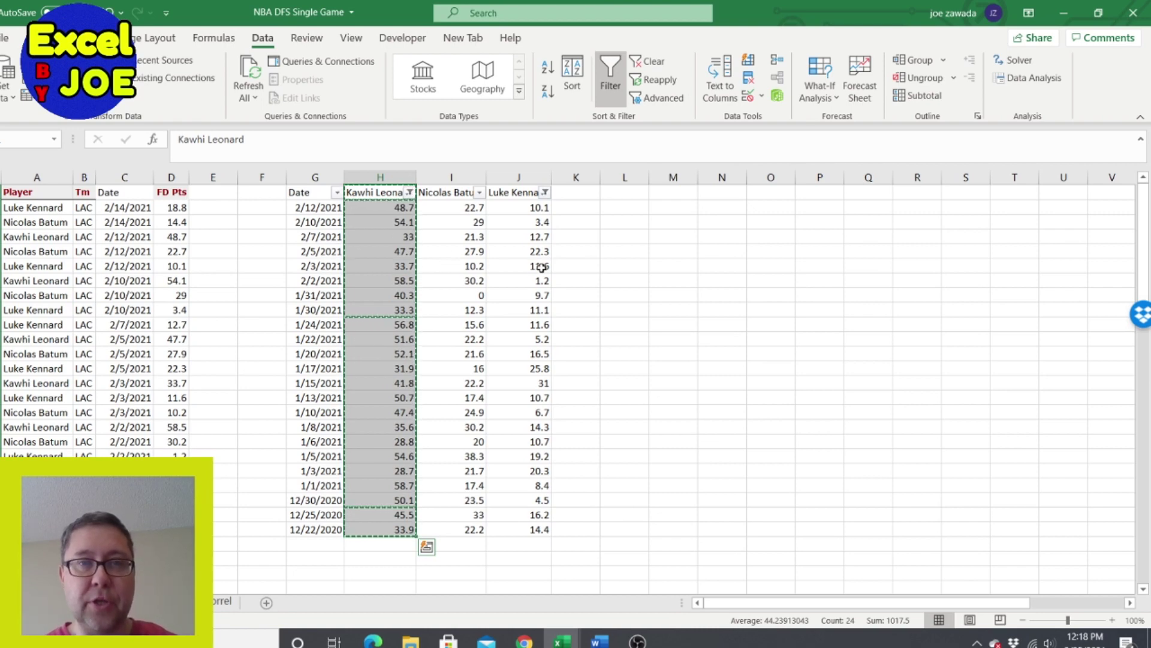
drag(524, 192, 527, 529)
key(ctrl+c)
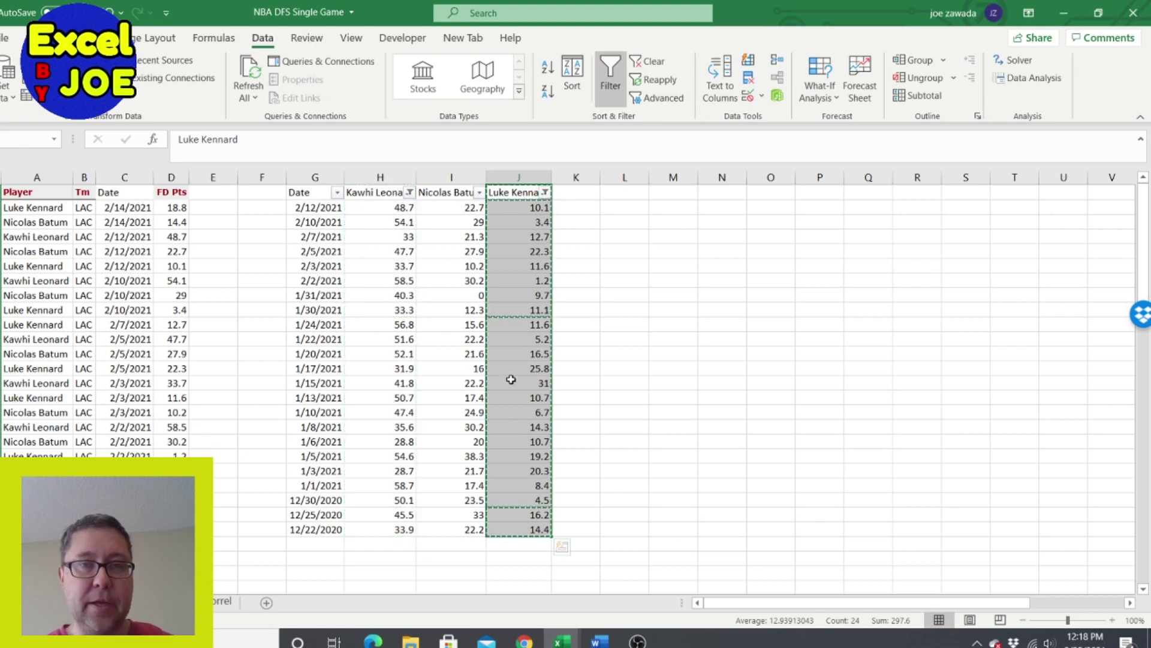
click(223, 603)
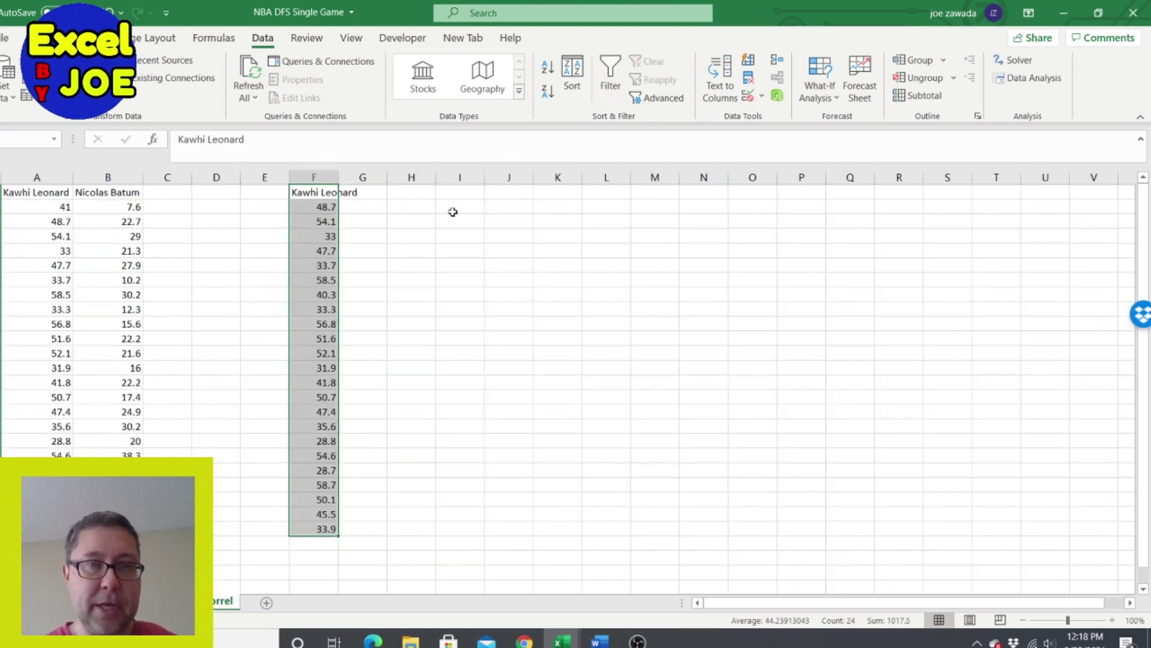
click(363, 192)
key(ctrl+v)
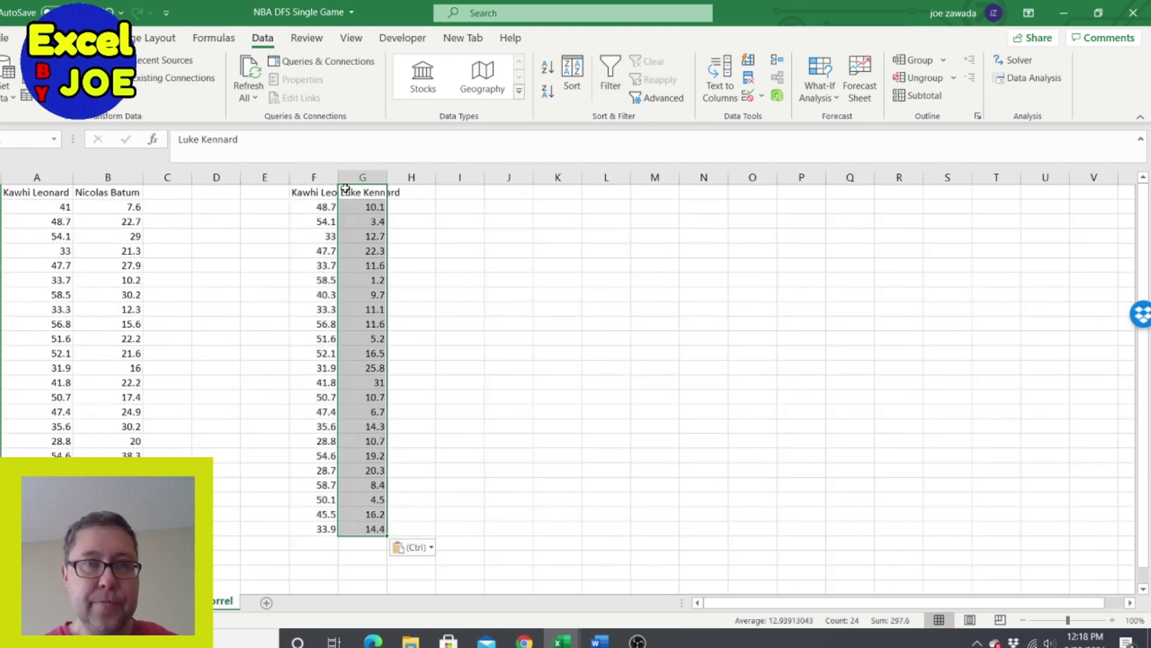
double_click(339, 177)
double_click(410, 177)
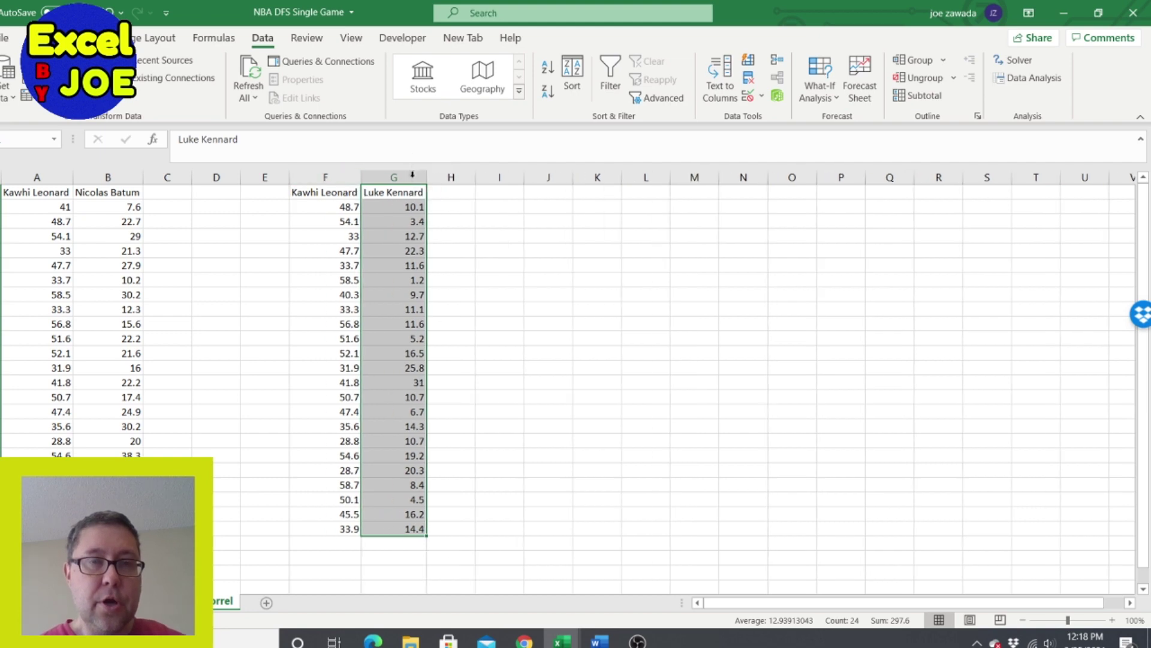
Step: Examine the two player pairings on the Correl sheet, Leonard with Batum and Leonard with Kennard
click(176, 219)
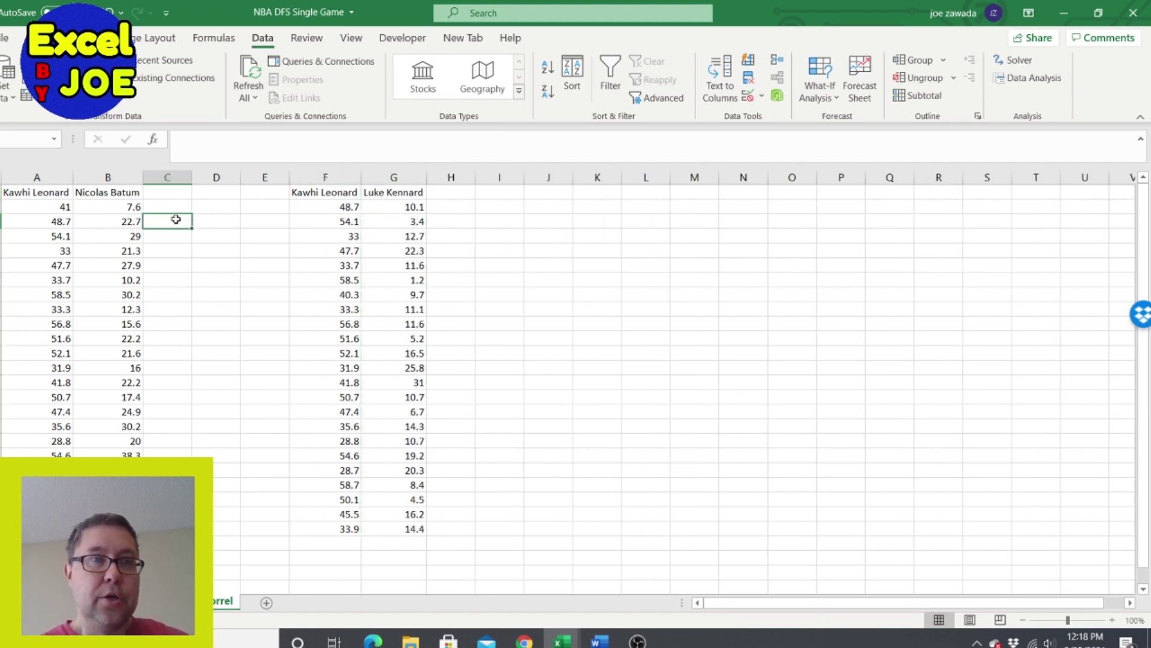
click(322, 222)
click(323, 251)
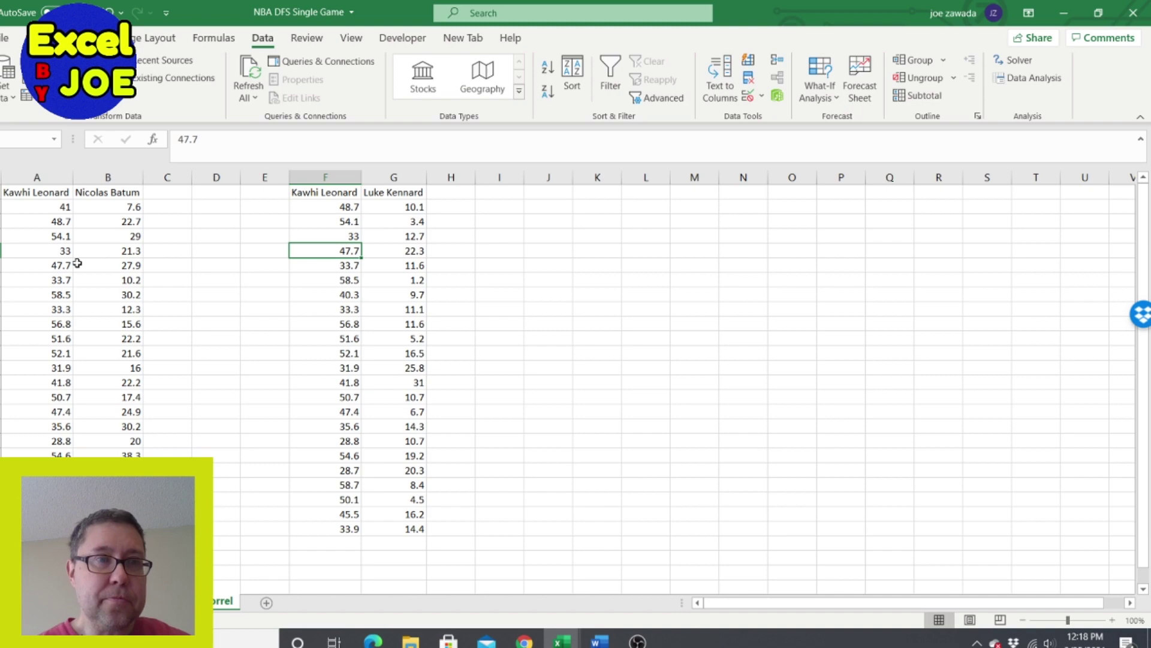
click(34, 225)
click(40, 193)
click(107, 190)
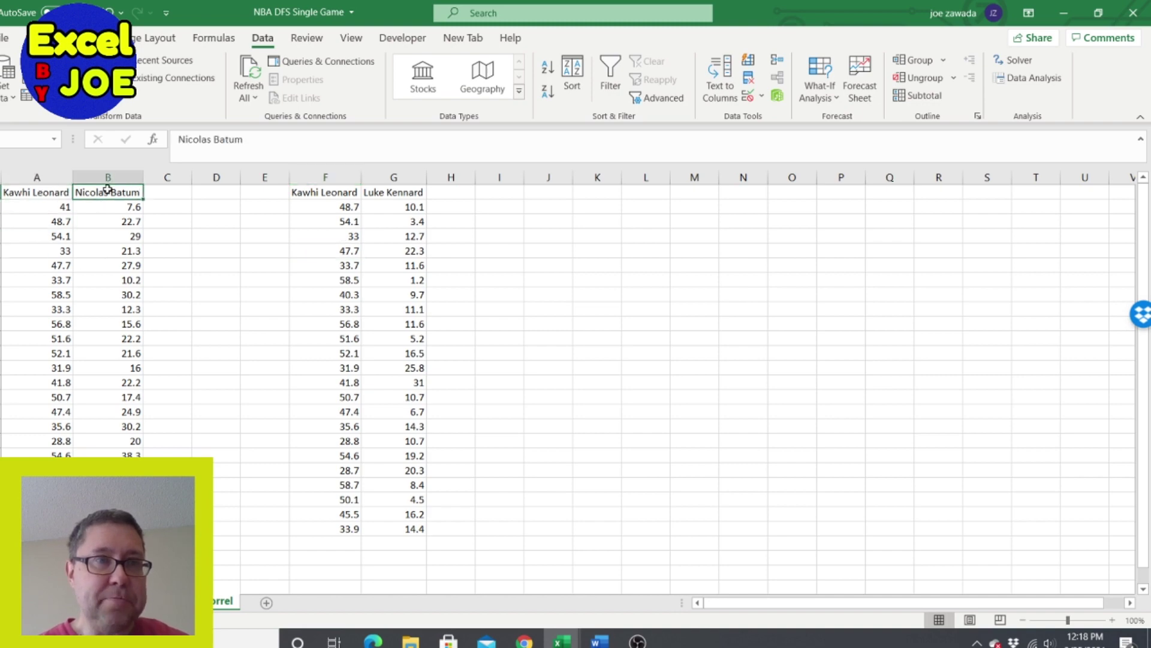
click(340, 198)
click(390, 192)
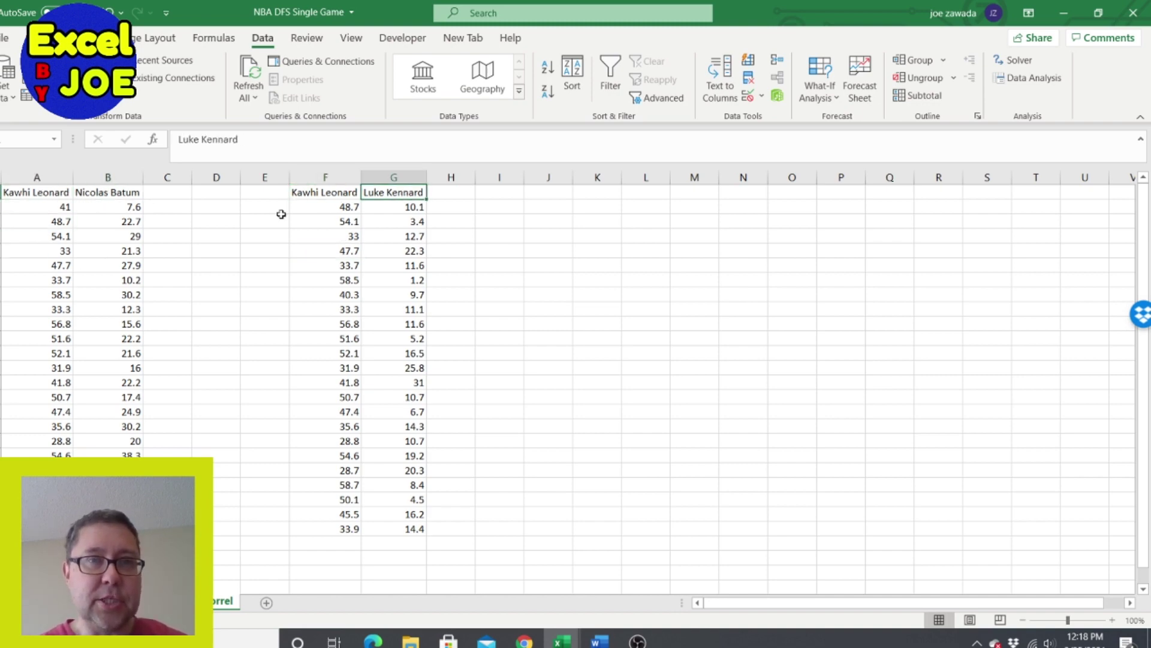
Step: Enter =CORREL(A:A,B:B) in C1 to correlate Kawhi Leonard's points with Nicolas Batum's
click(163, 196)
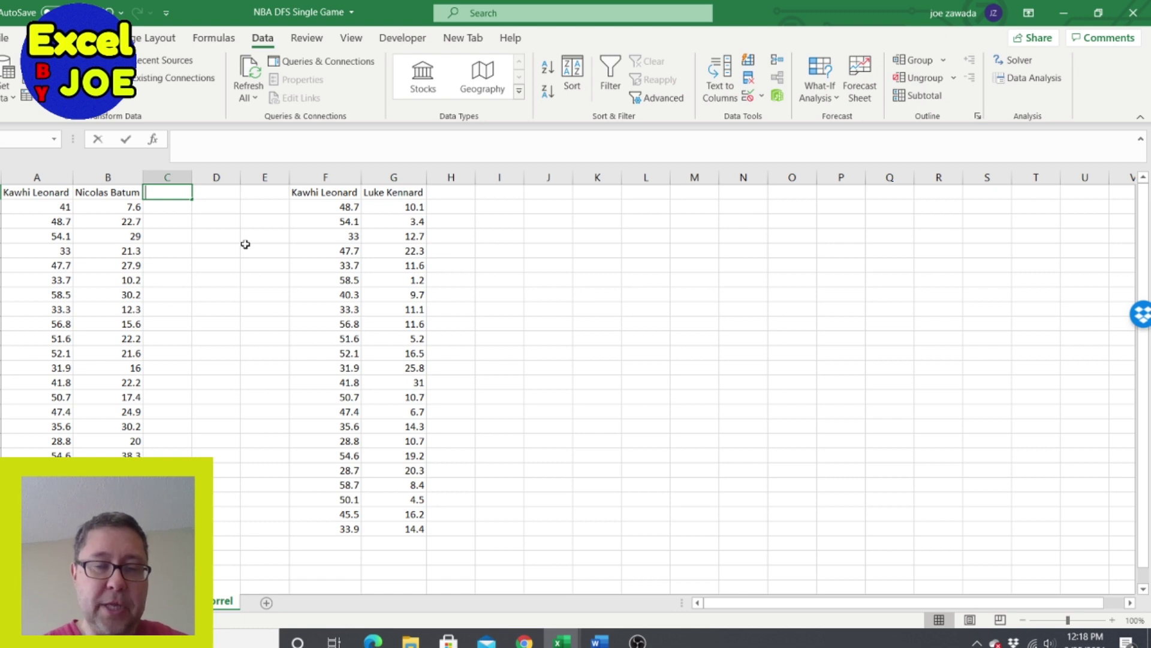
text(=correl)
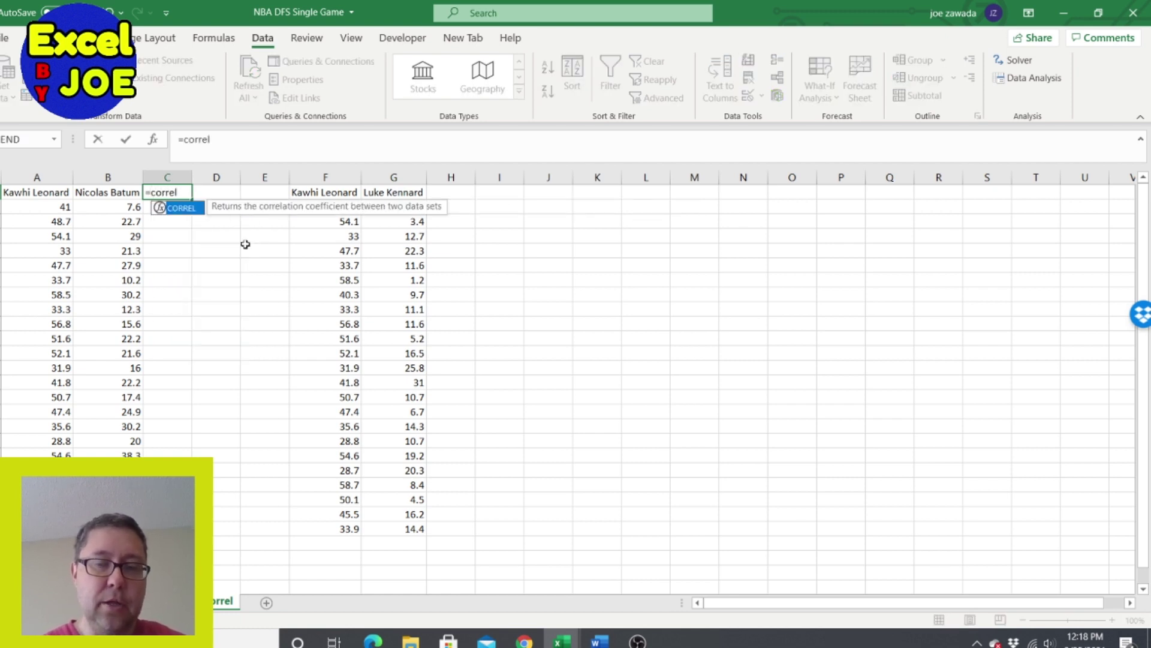
text(()
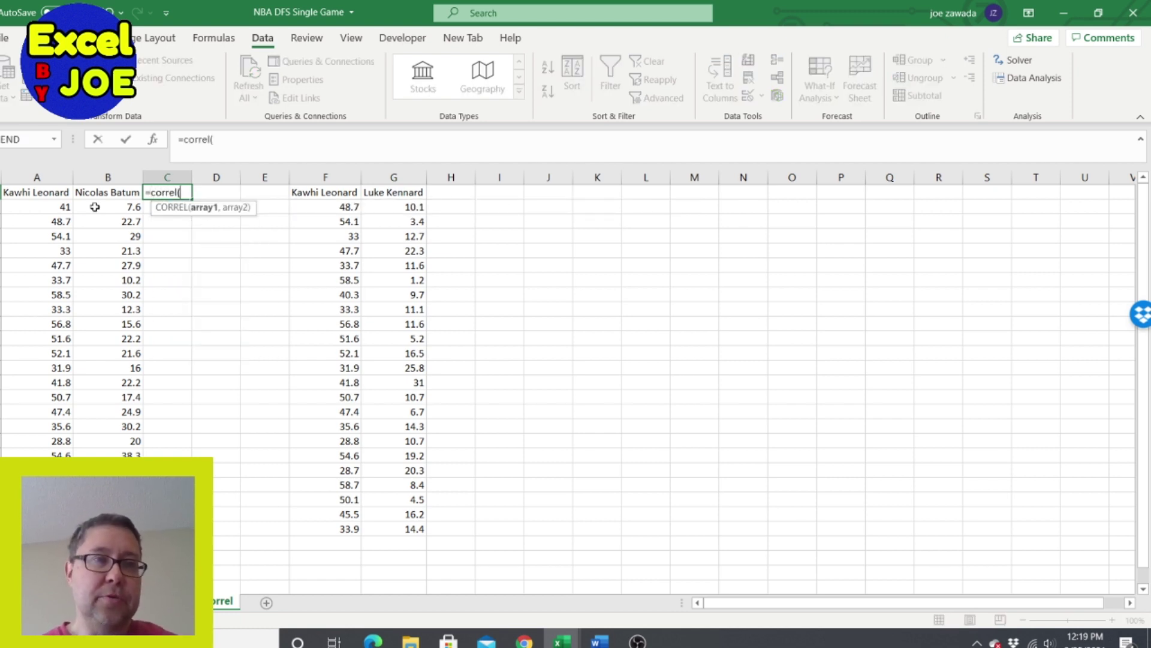
click(43, 177)
text(,)
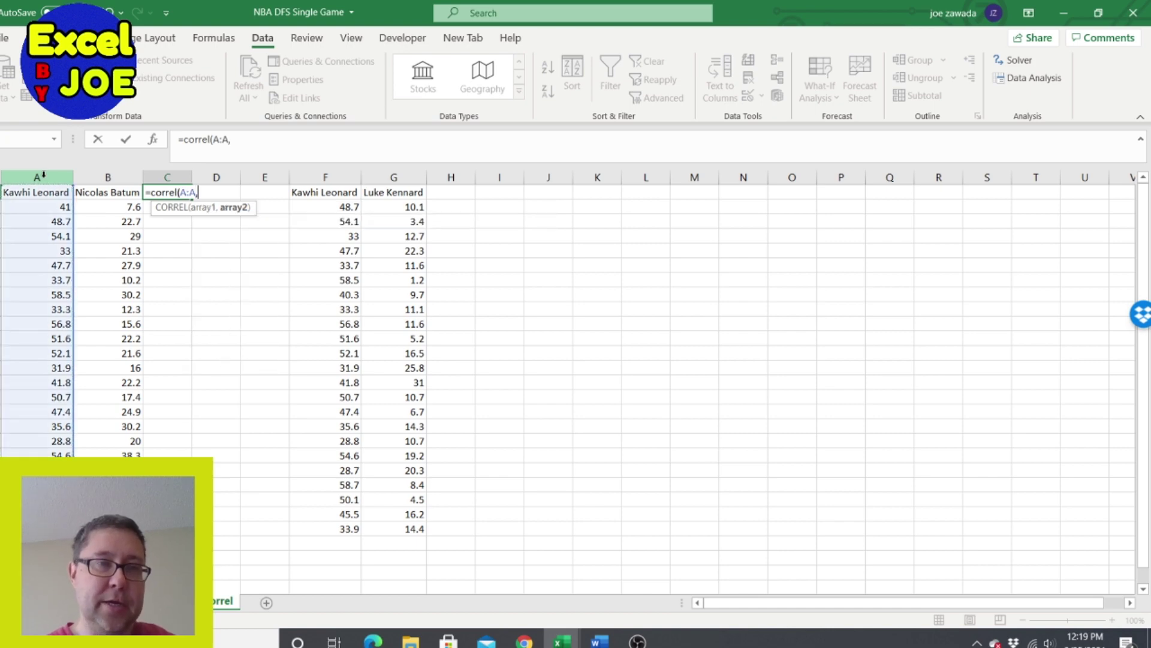
click(94, 176)
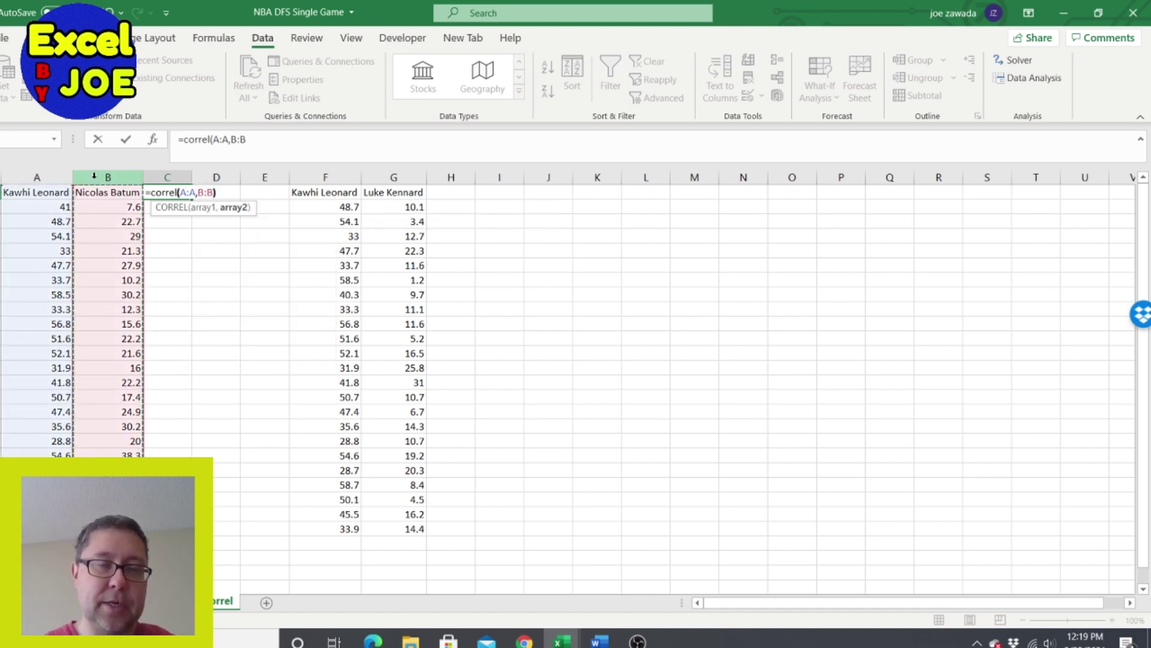
key(Return)
Step: Format the correlation result in C1 with the comma number style
click(168, 192)
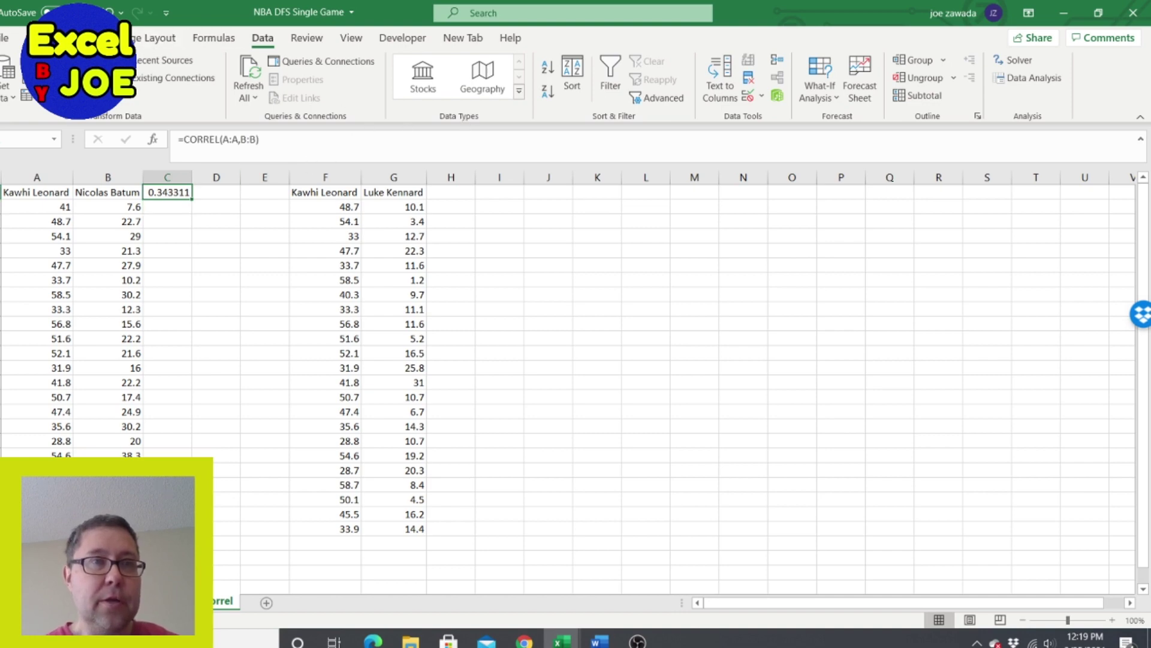
click(36, 38)
click(547, 91)
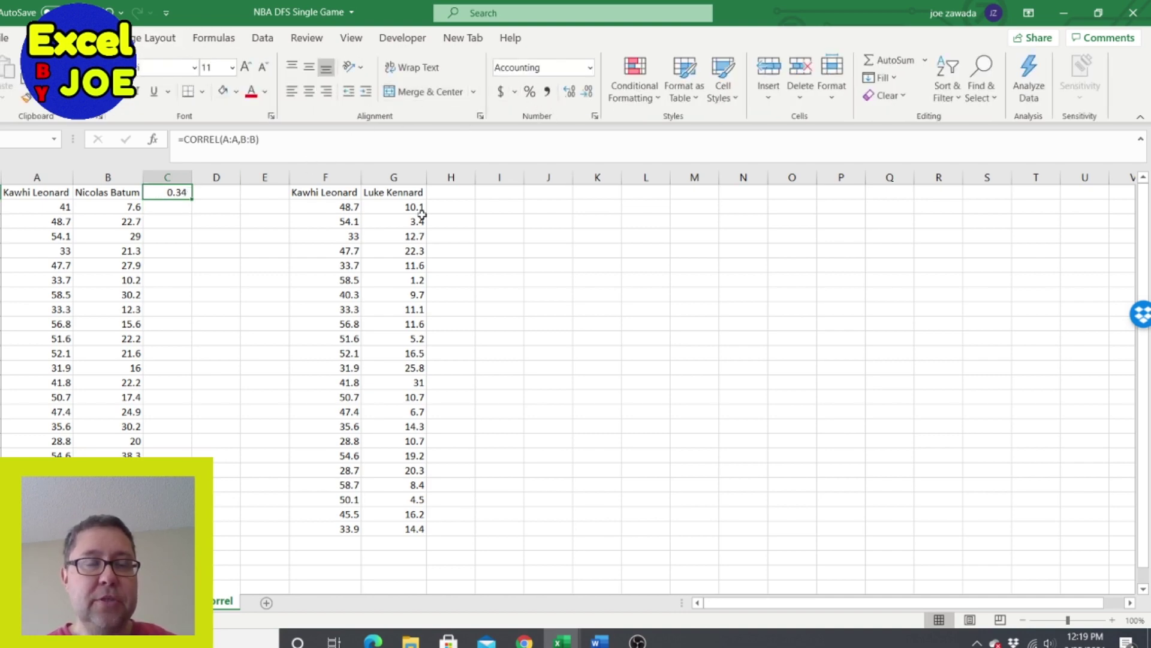
Step: Enter =CORREL(F:F,G:G) in H1 to correlate Kawhi Leonard's points with Luke Kennard's
click(450, 194)
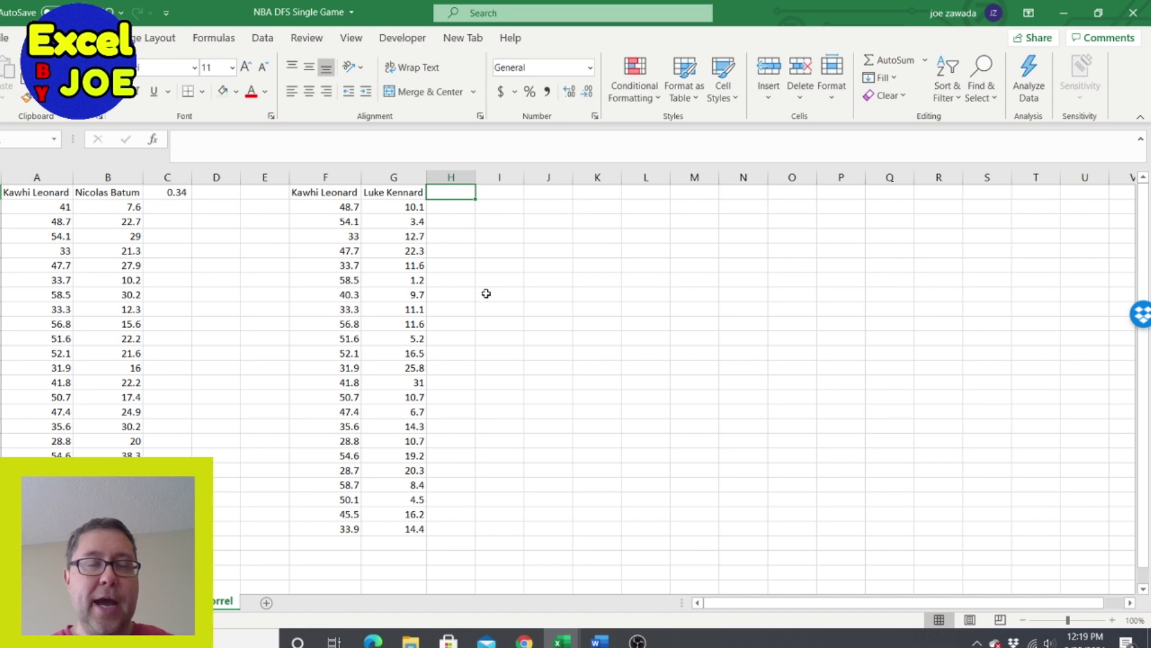
click(486, 293)
click(458, 194)
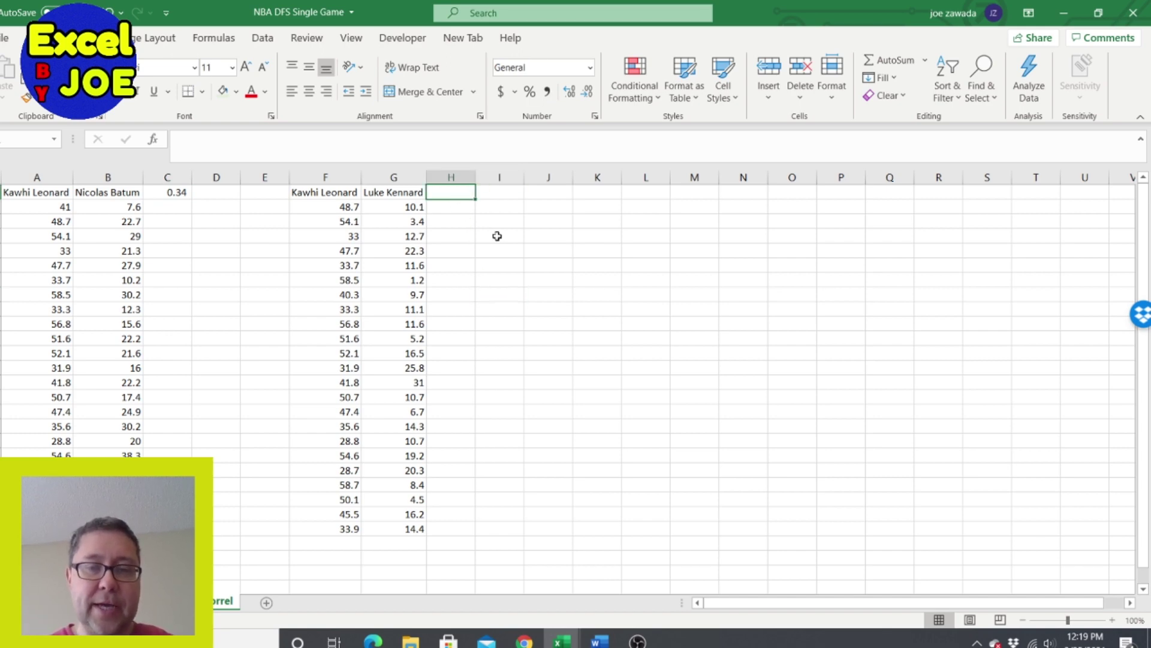
text(=correl()
click(329, 177)
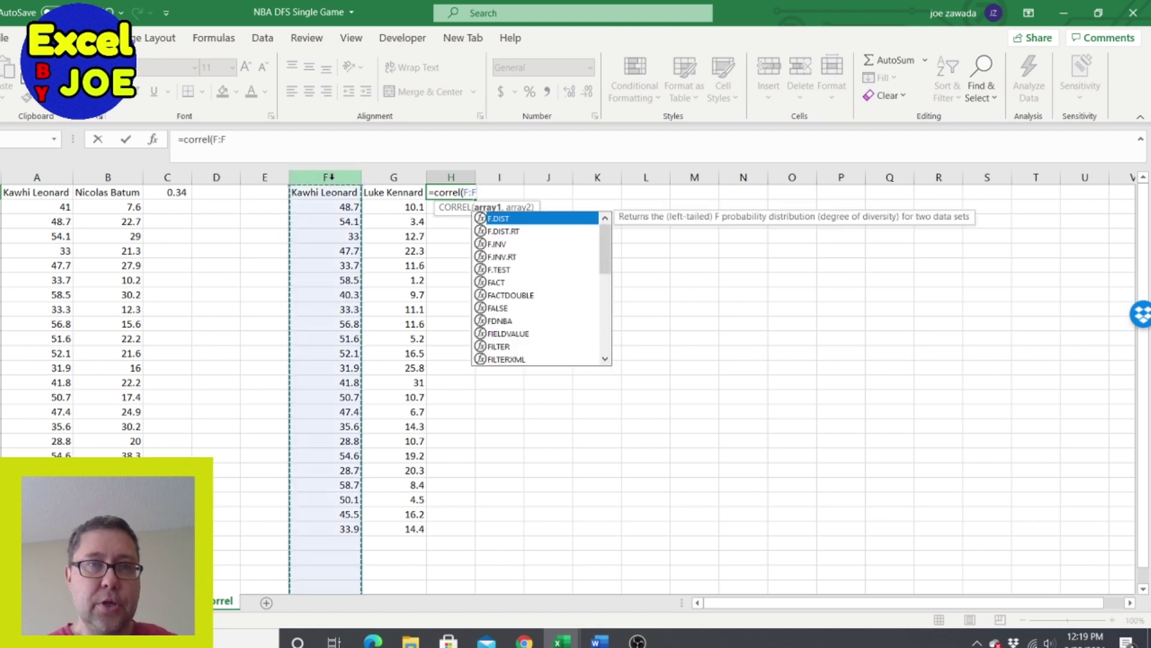
text(,)
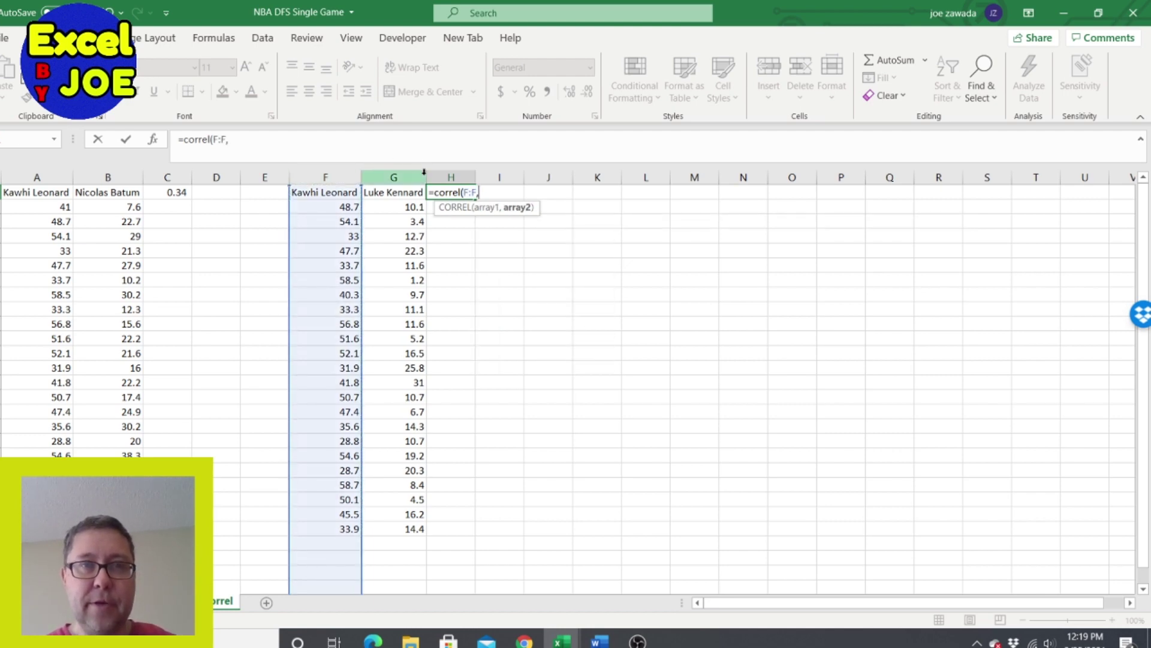
click(402, 178)
text())
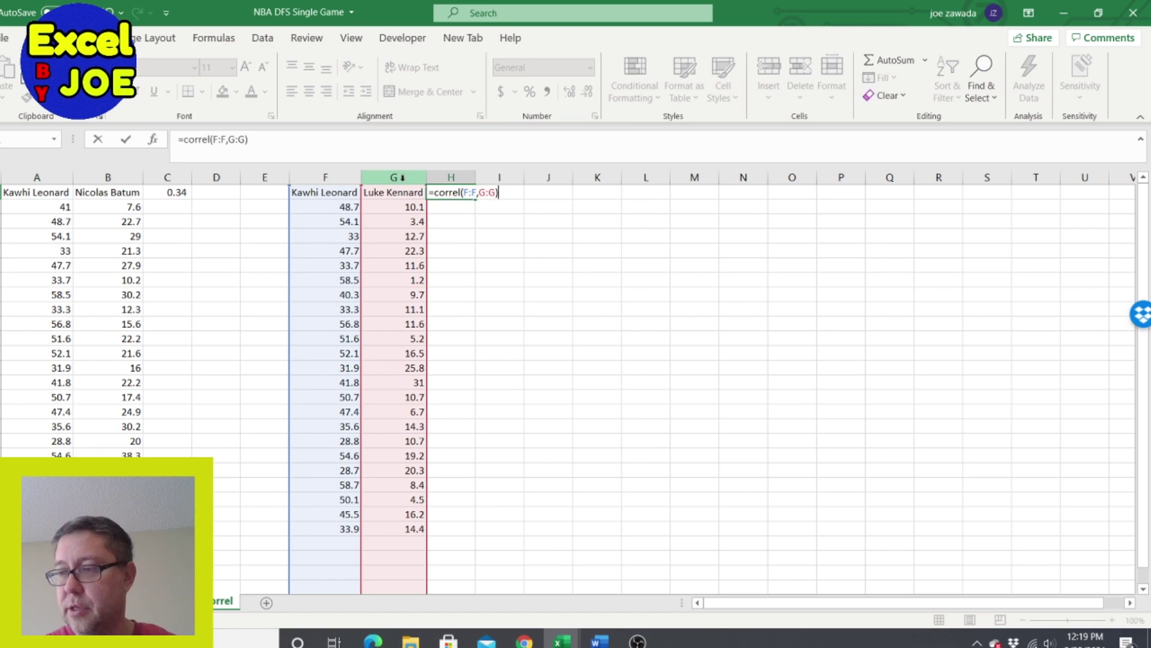
key(Return)
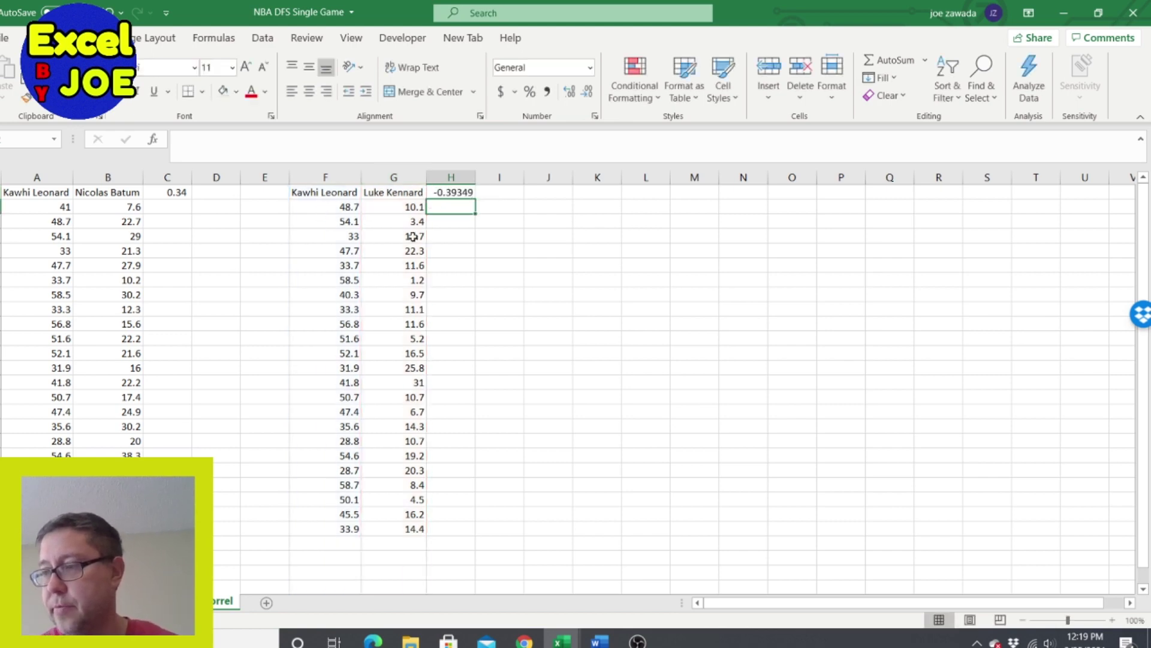
click(453, 192)
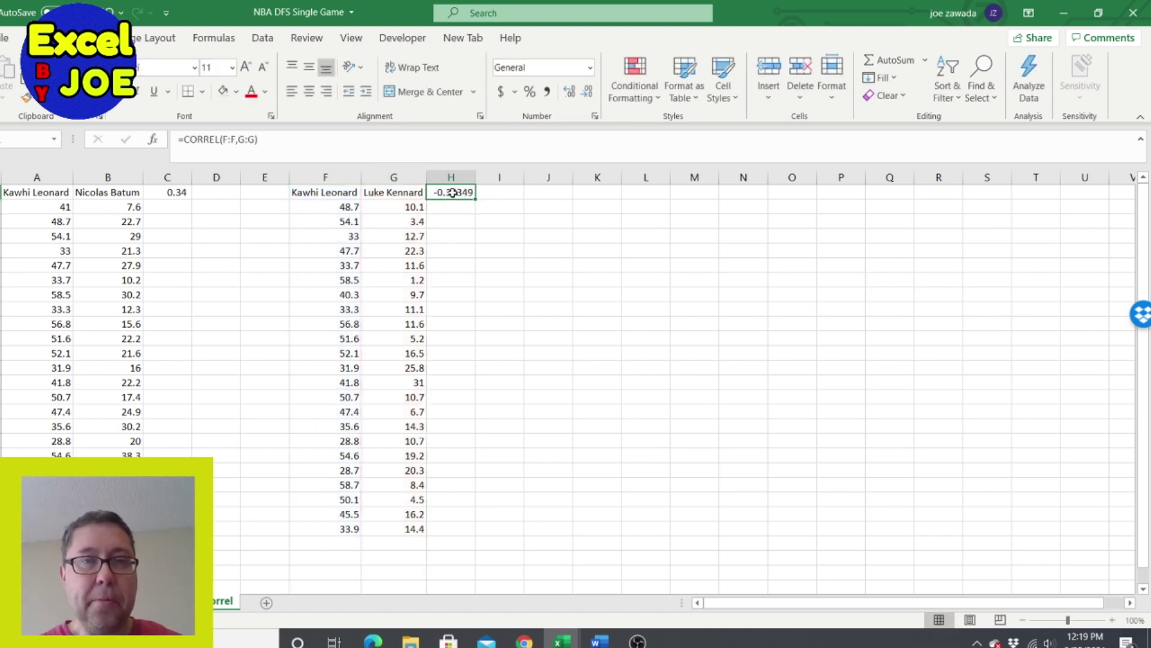
Step: Examine the correlation coefficients in C1 and H1 beside the two player pairings
click(176, 210)
click(180, 250)
click(224, 234)
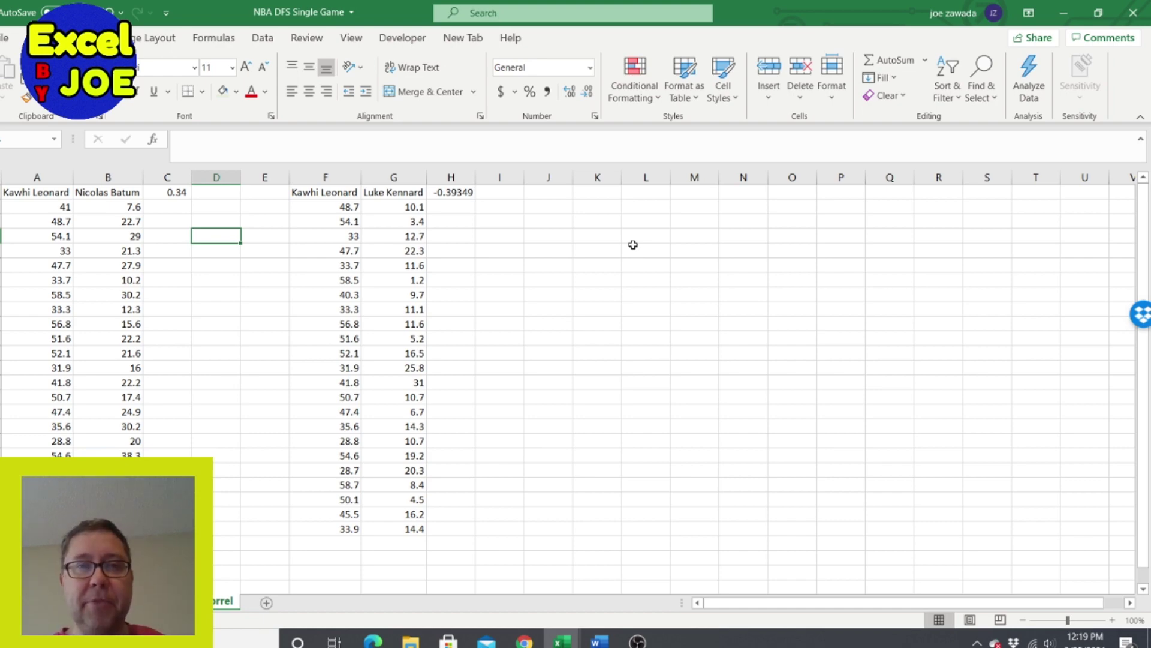
click(473, 264)
click(534, 237)
key(Left)
click(544, 240)
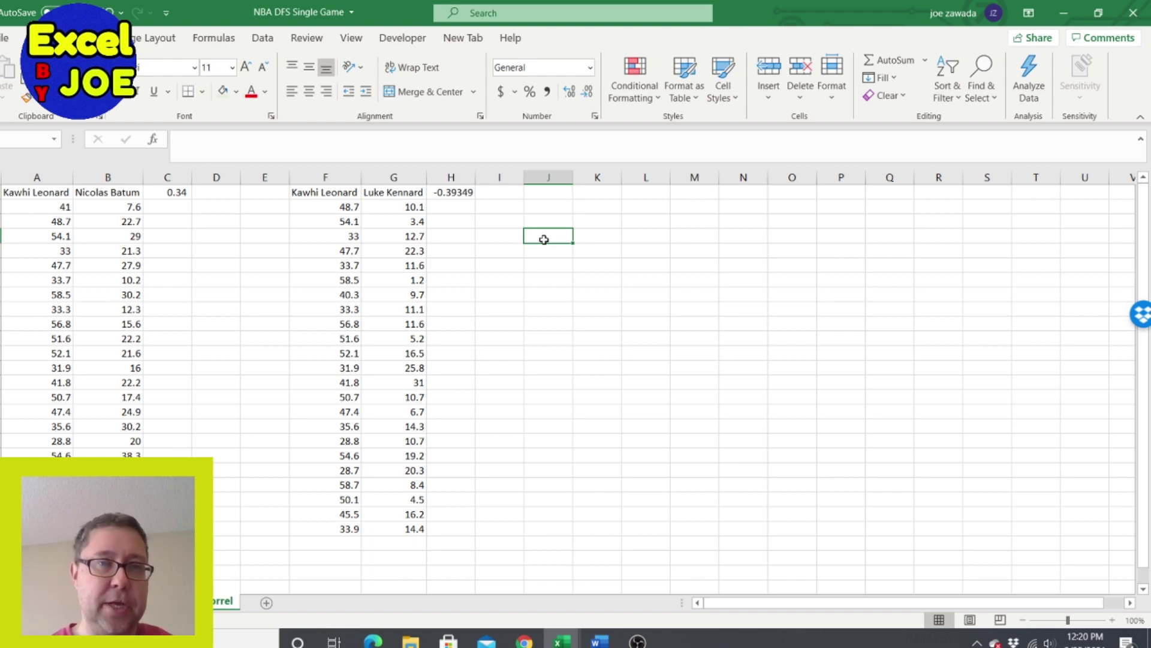
click(183, 220)
click(180, 250)
click(175, 205)
click(180, 189)
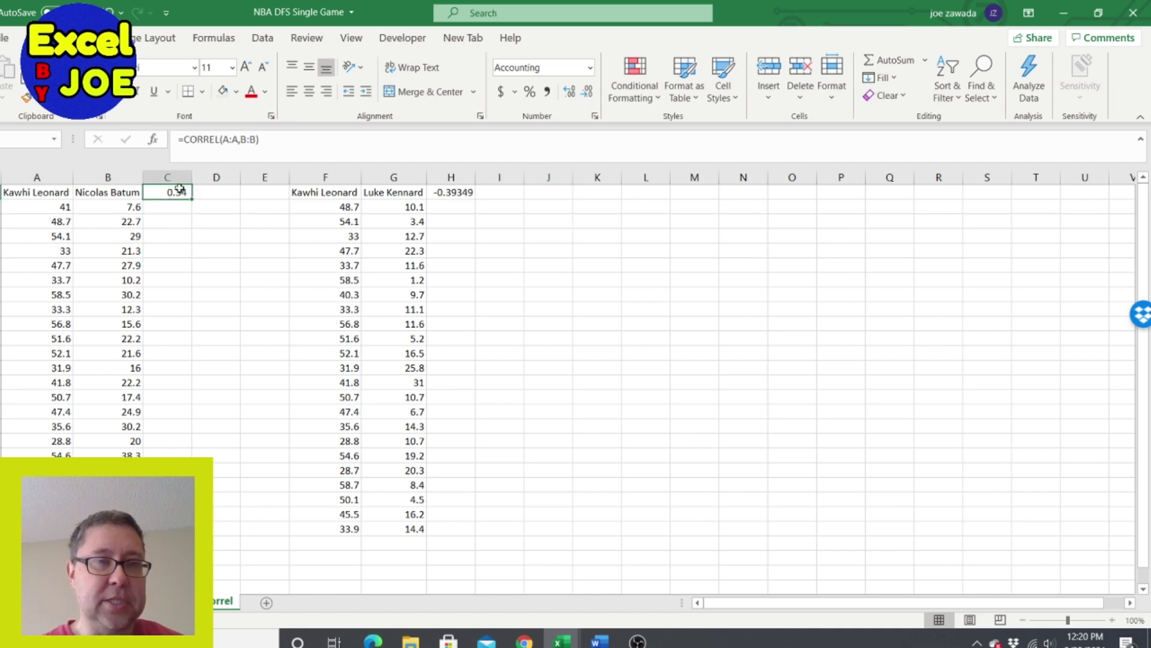
click(178, 233)
click(179, 208)
click(176, 251)
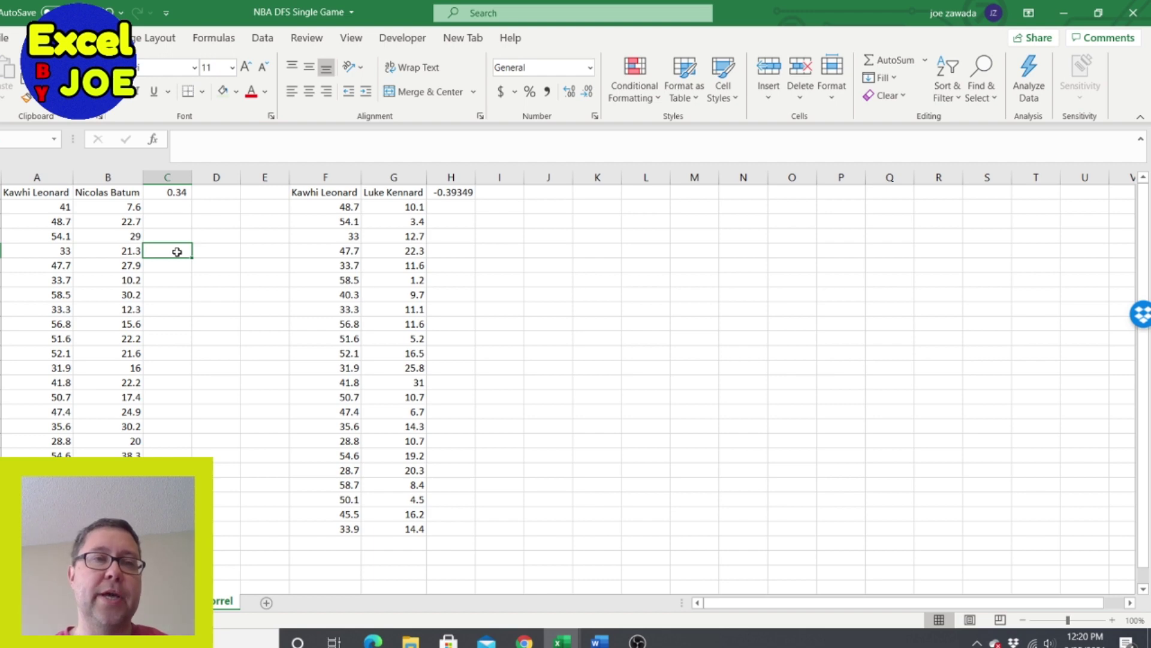
Step: Compare the Leonard and Batum pairing with the Leonard and Kennard pairing, checking each player's column against its coefficient
click(52, 192)
click(103, 192)
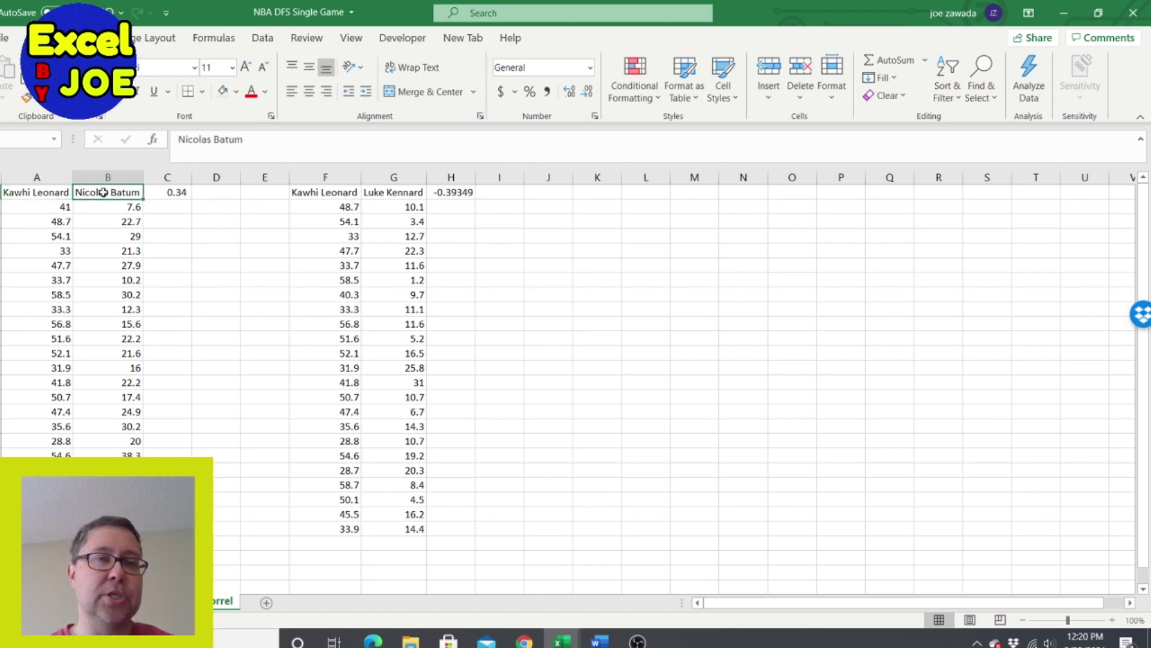
click(400, 195)
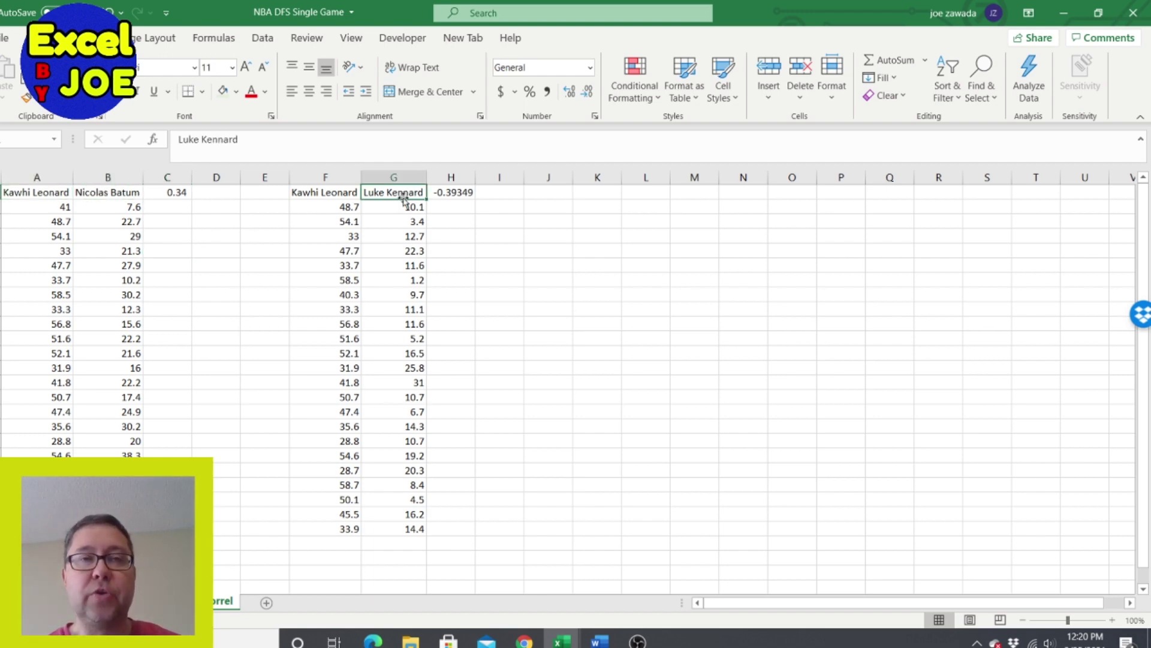
click(398, 221)
click(401, 236)
click(420, 193)
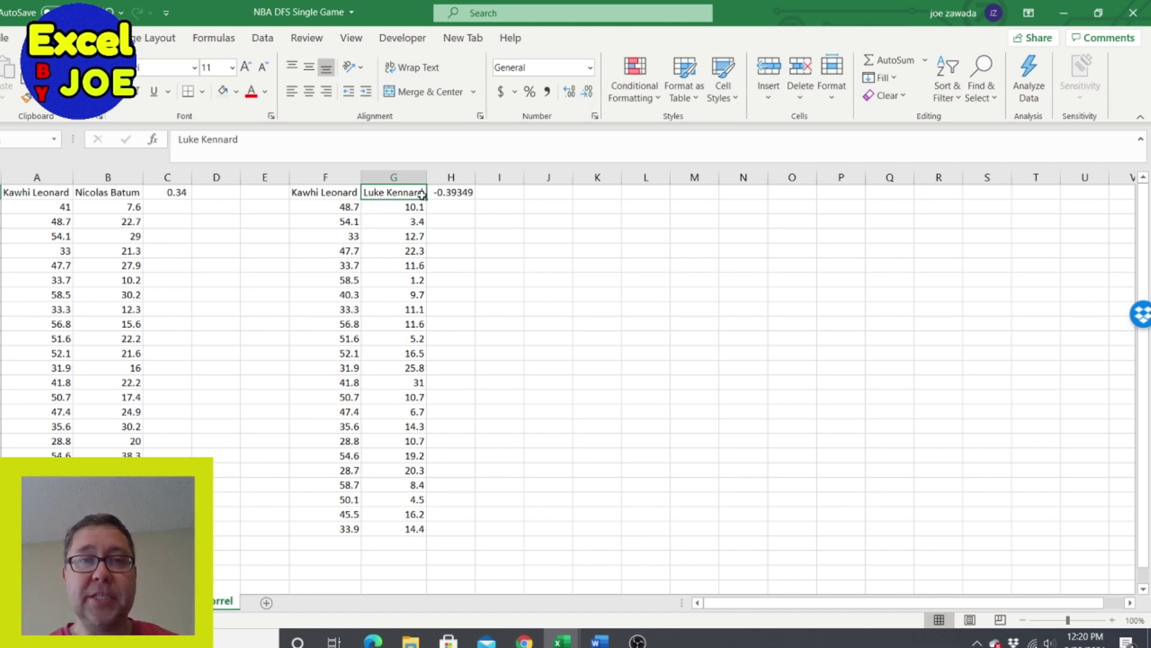
click(457, 195)
click(324, 193)
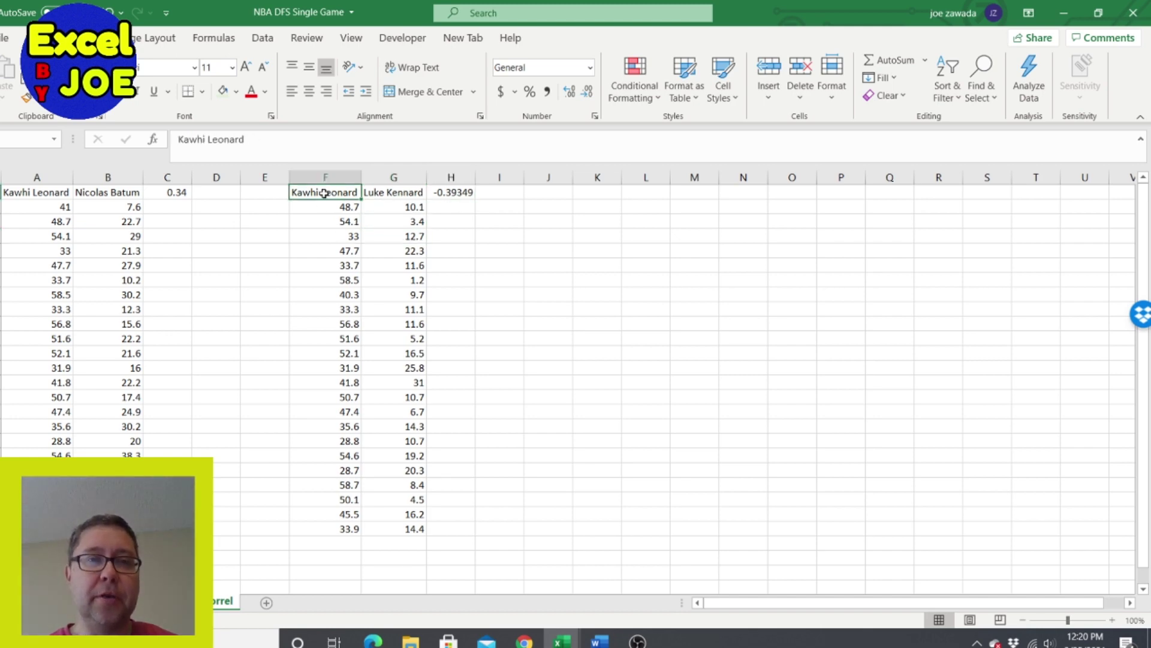
click(322, 220)
click(394, 191)
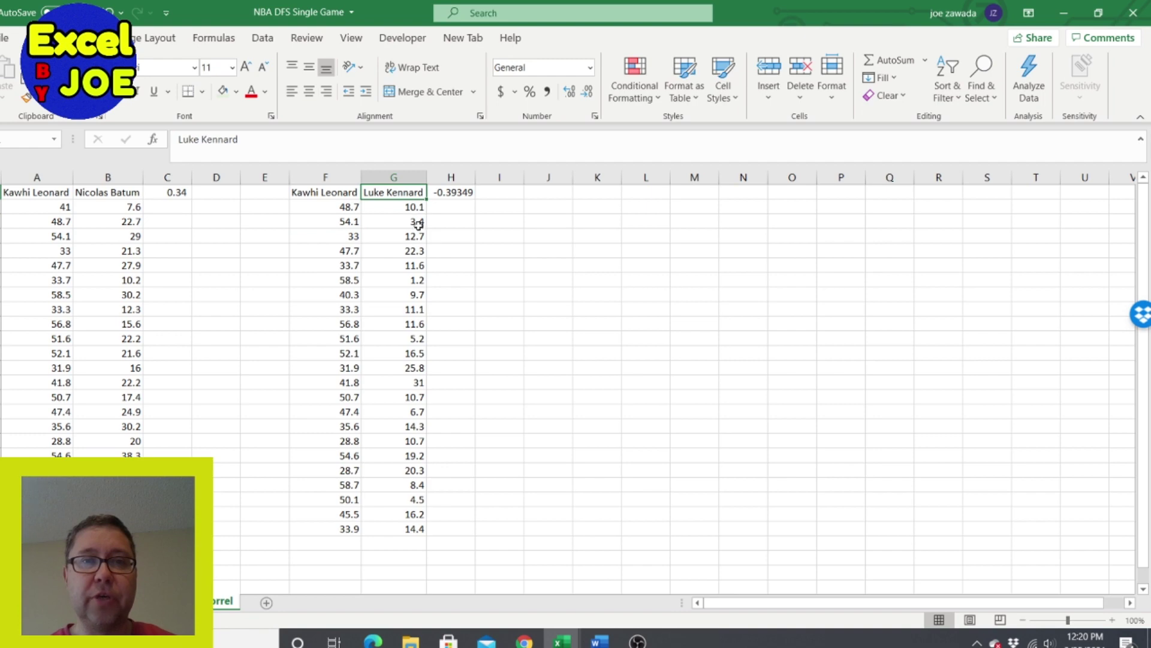
click(447, 250)
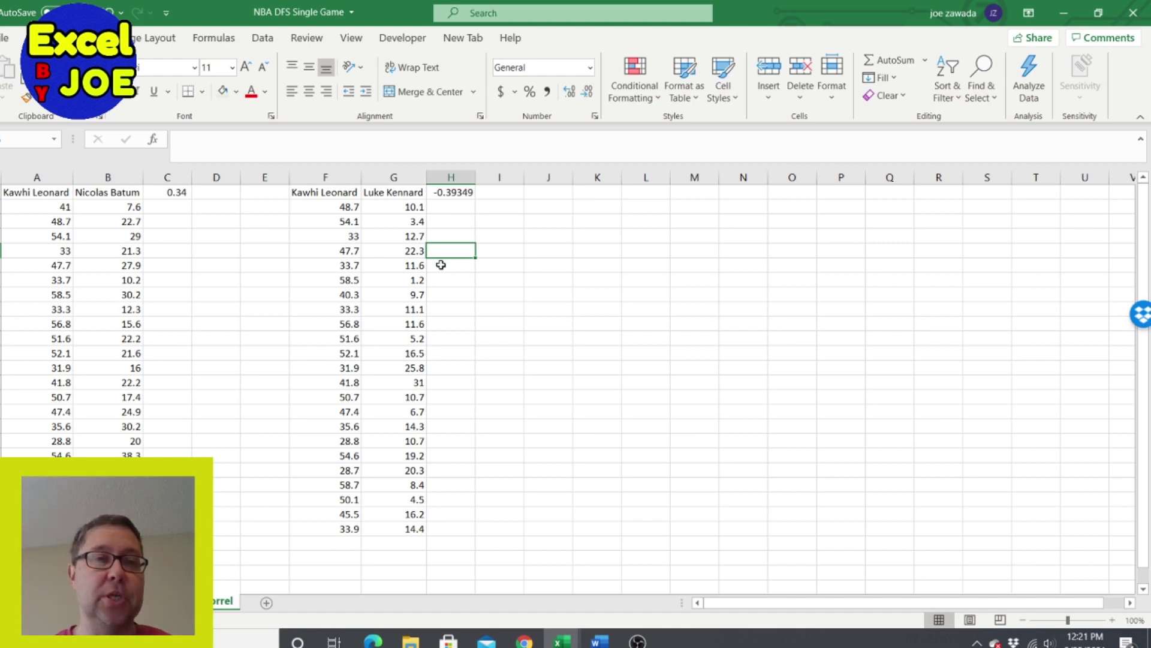
click(237, 255)
click(260, 255)
click(221, 307)
click(258, 321)
click(226, 383)
click(283, 367)
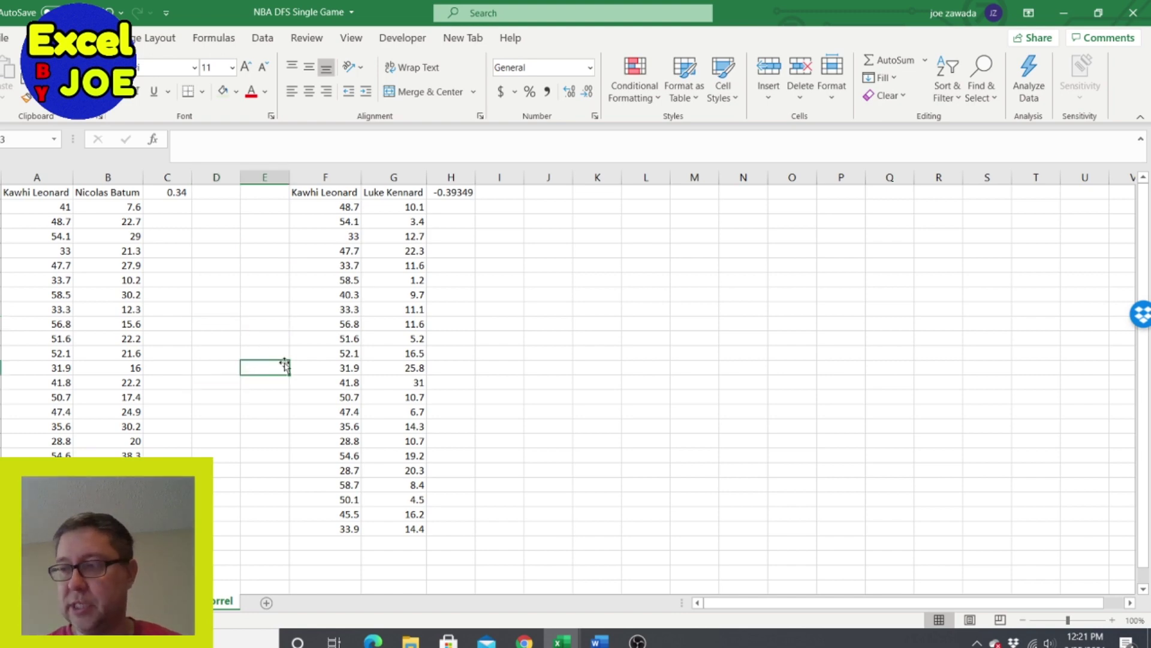
click(218, 350)
click(260, 307)
click(208, 307)
click(262, 264)
click(208, 264)
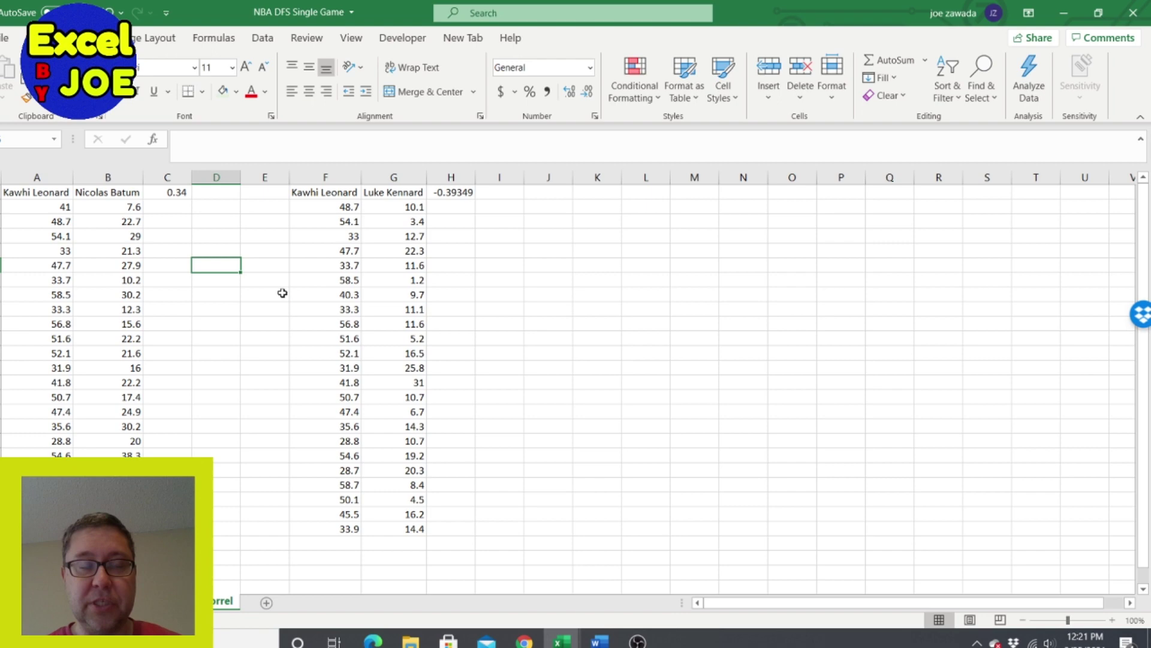
click(205, 370)
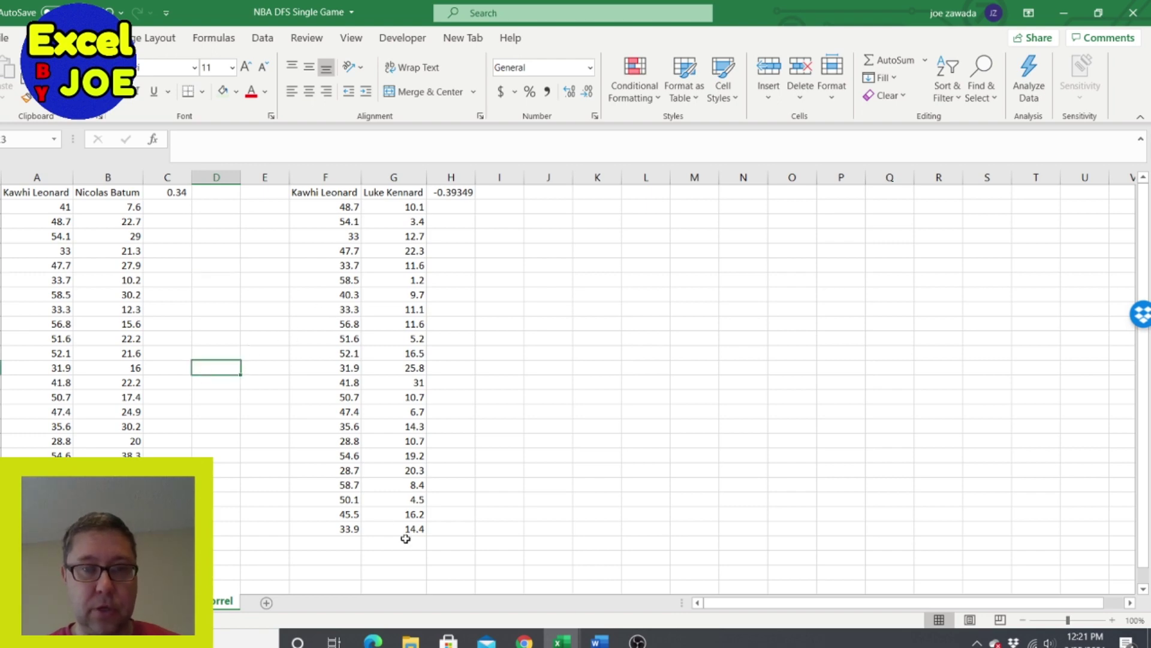
Step: Switch to the NBA Correlation teammates page in Chrome and view its table of minutes, DK and FD points correlations
click(524, 641)
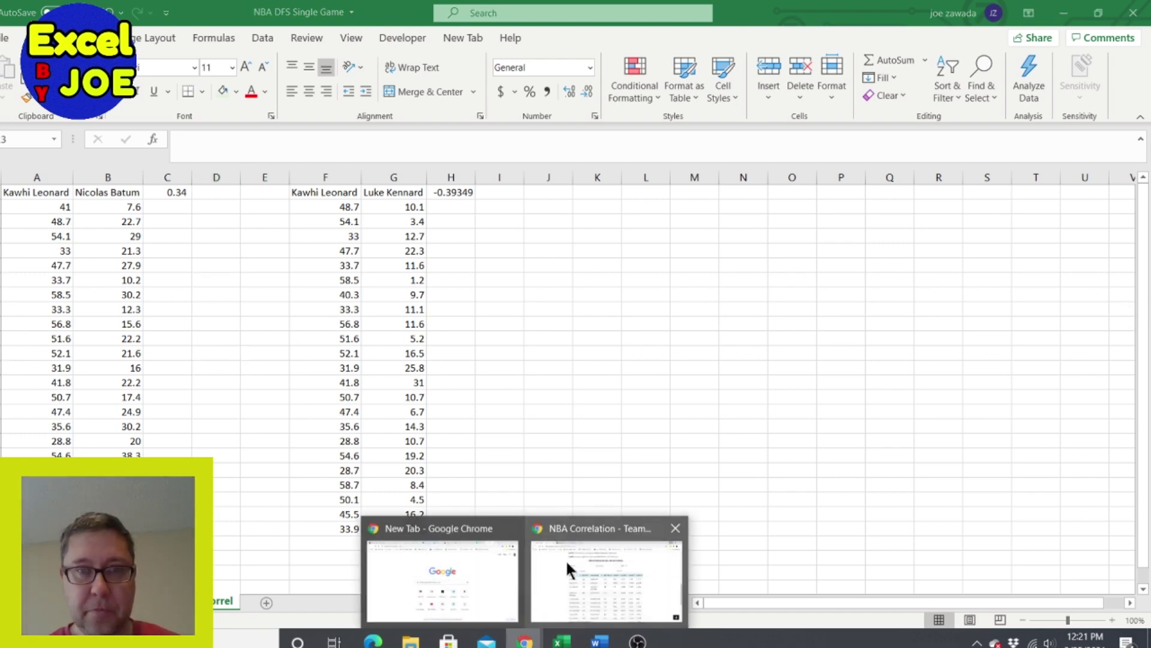
click(577, 533)
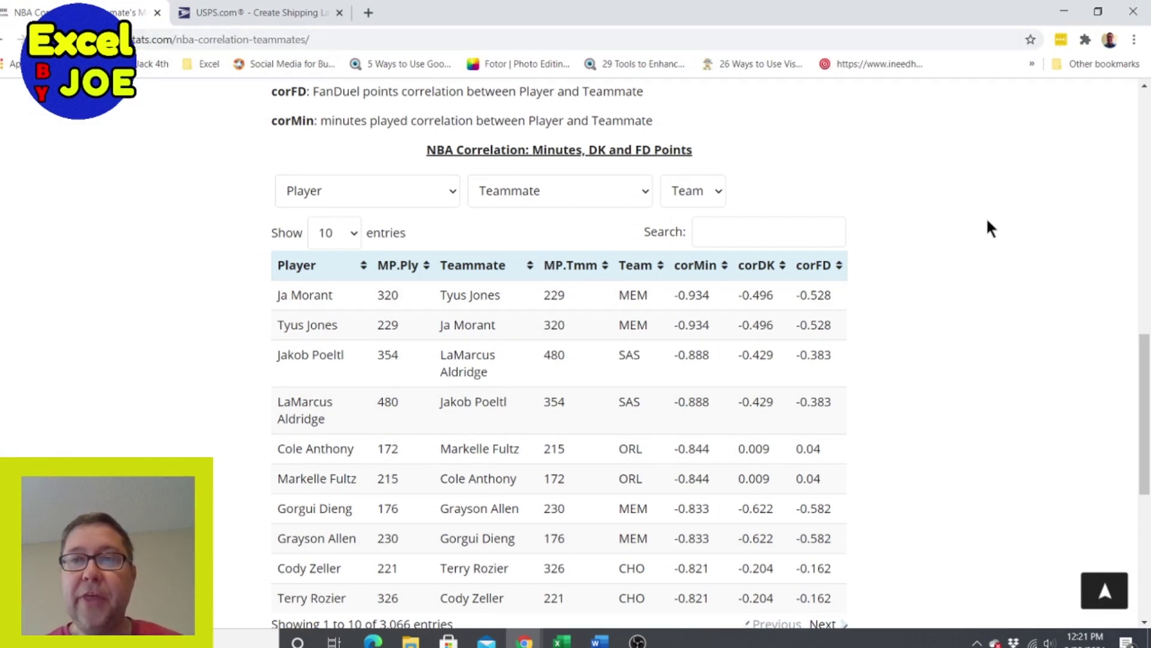
mouse_move(1144, 384)
mouse_down()
mouse_move(1143, 150)
mouse_move(1143, 397)
mouse_up()
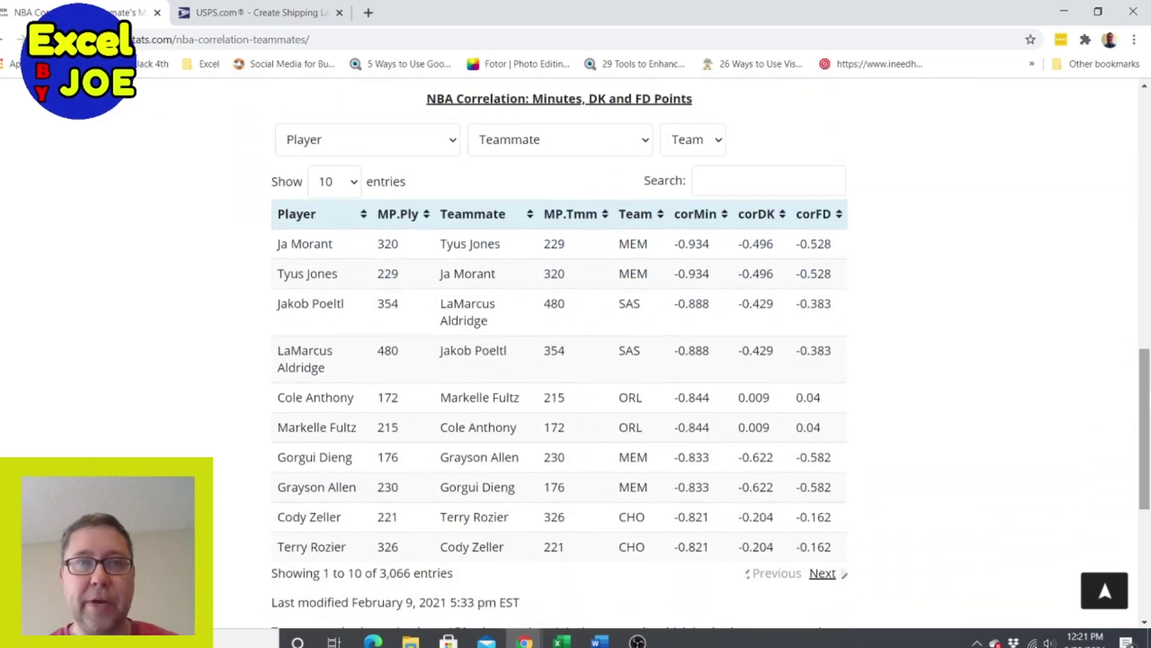
scroll(773, 153, up, 1)
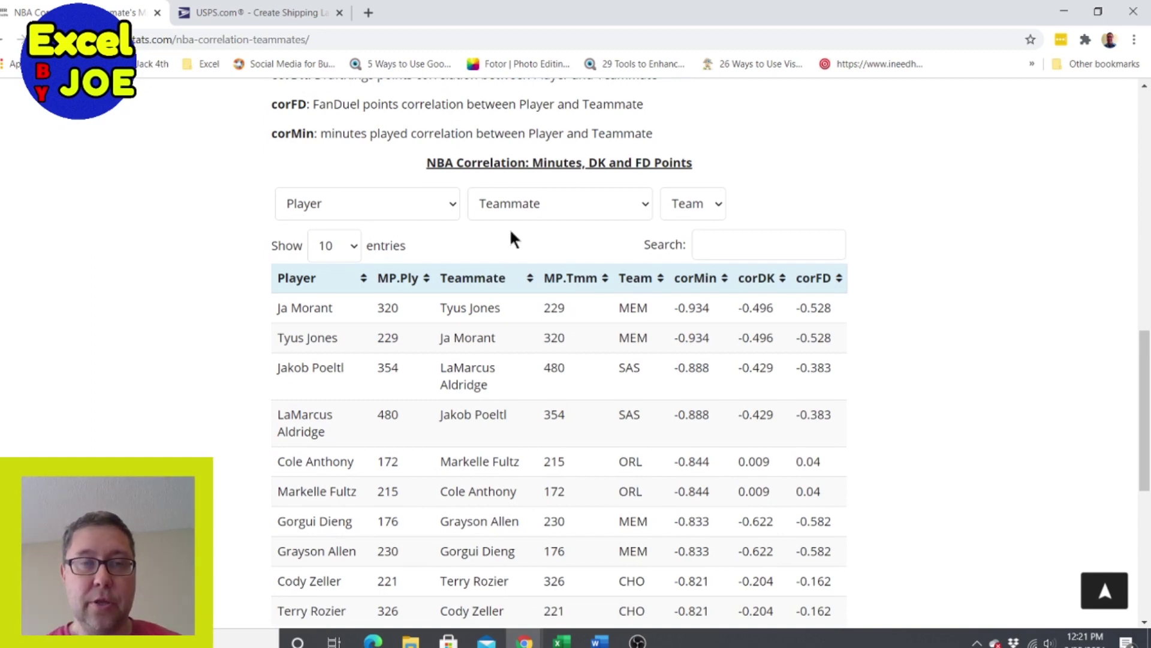
Step: Filter the NBA correlation table to team LAL and player LeBron James, and review all his teammate rows
click(708, 204)
scroll(717, 288, down, 2)
click(694, 385)
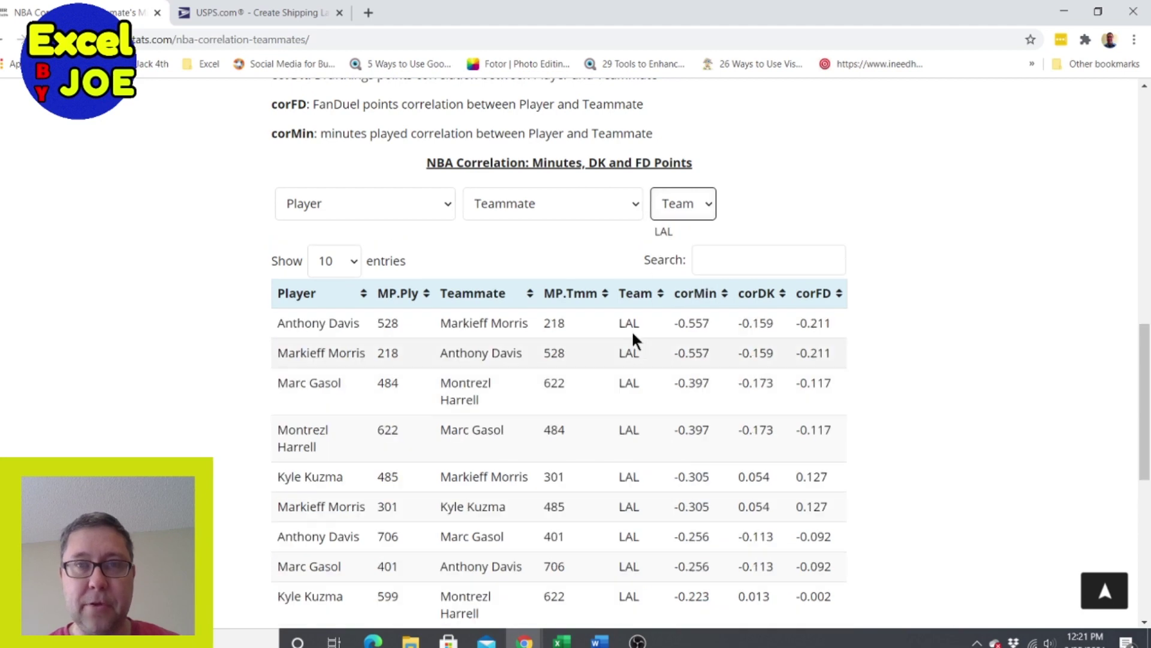
click(441, 202)
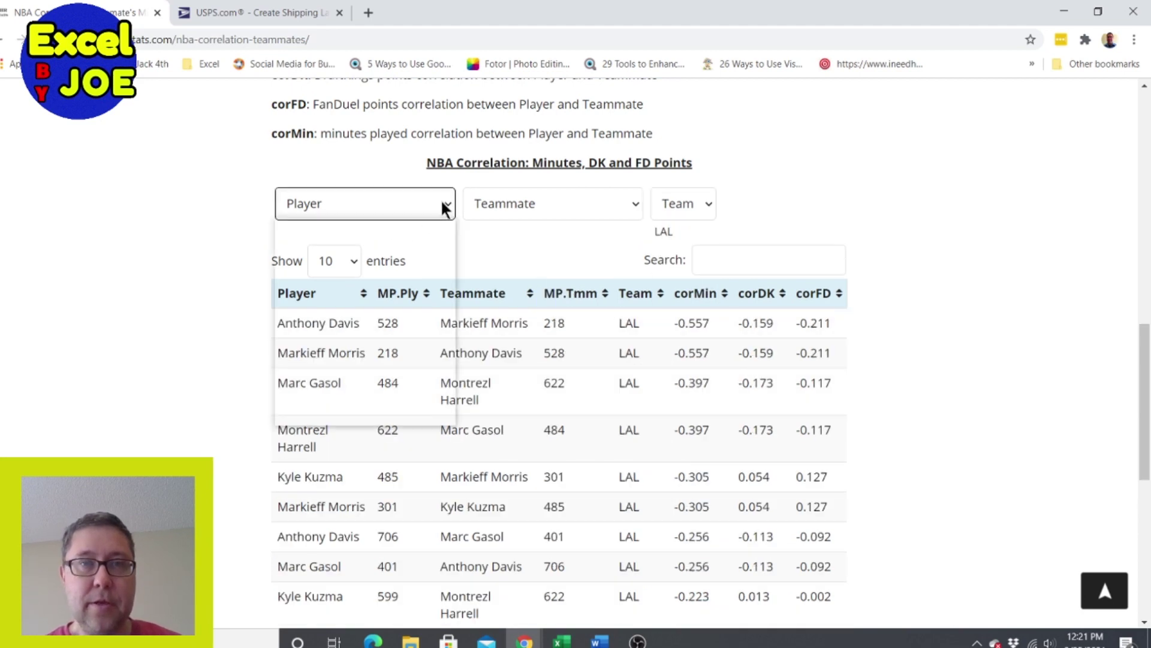
click(343, 331)
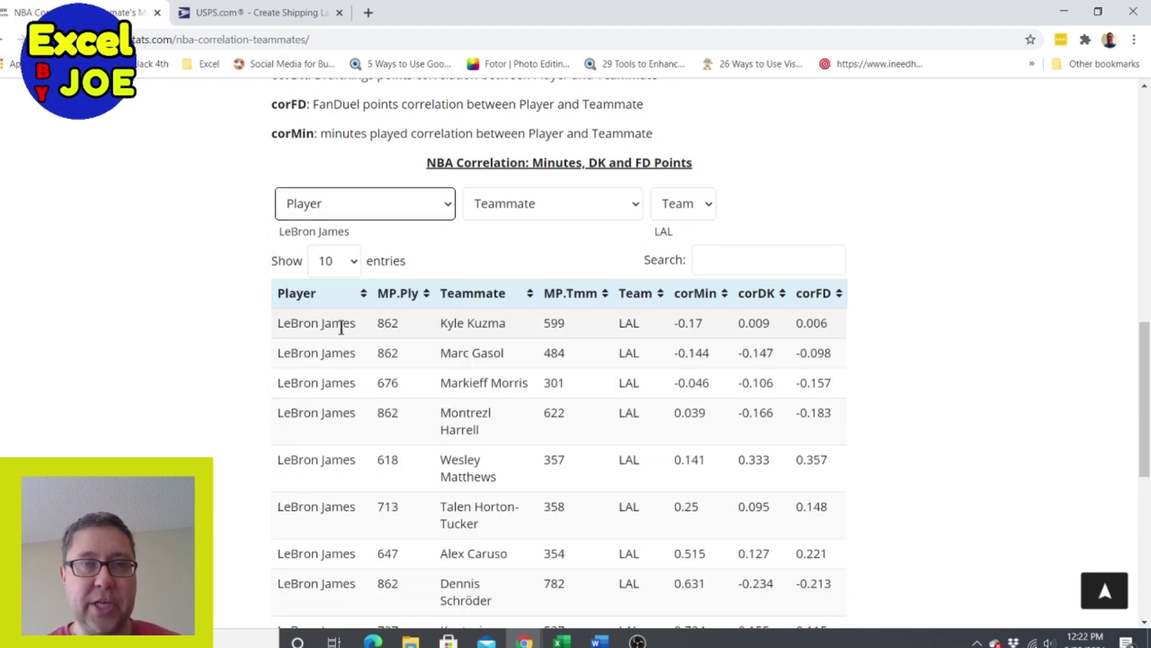
drag(1146, 328, 1147, 365)
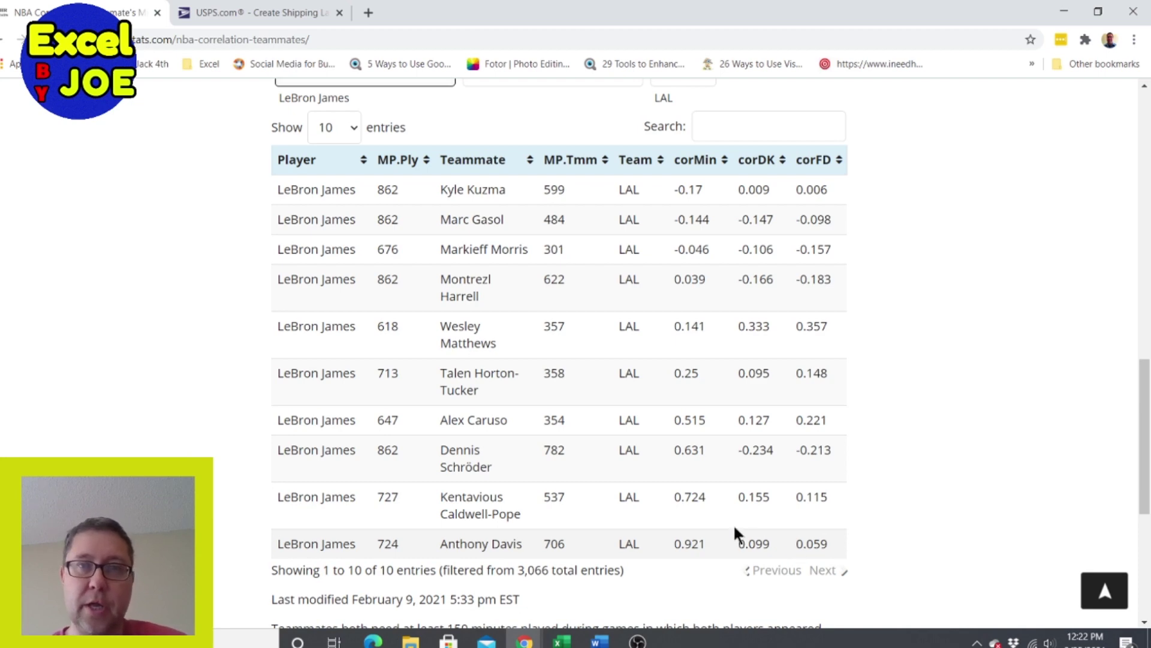
Step: Sort LeBron James's teammate rows by corFD in ascending order and review the list and the notes beneath it
click(794, 165)
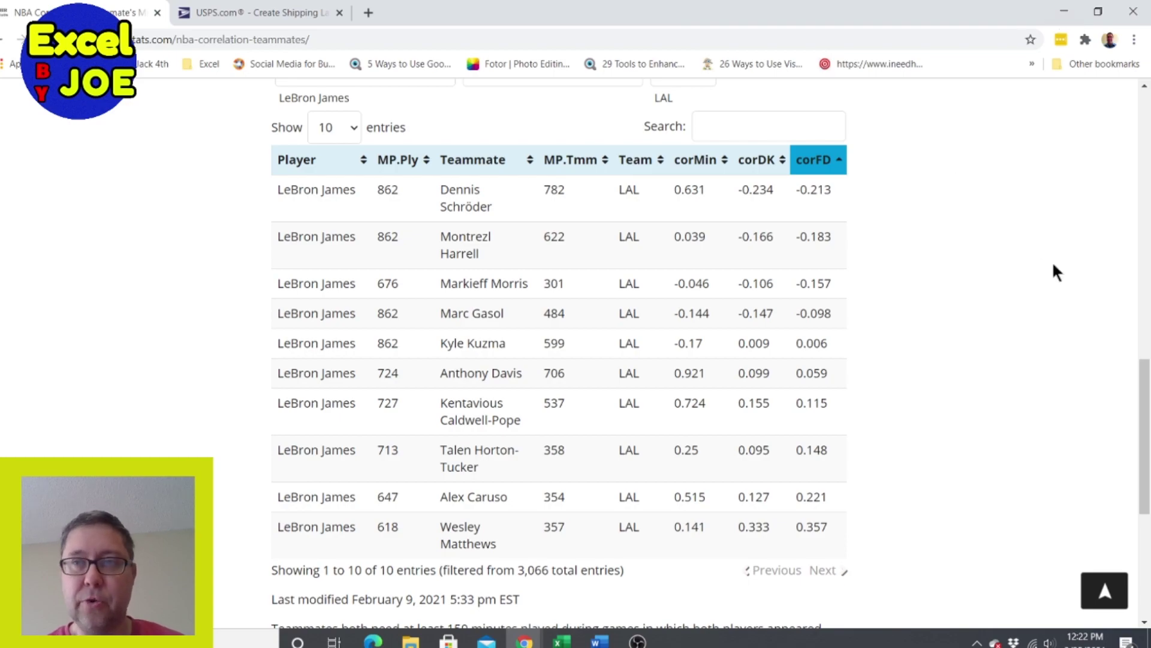
drag(1146, 400, 1146, 427)
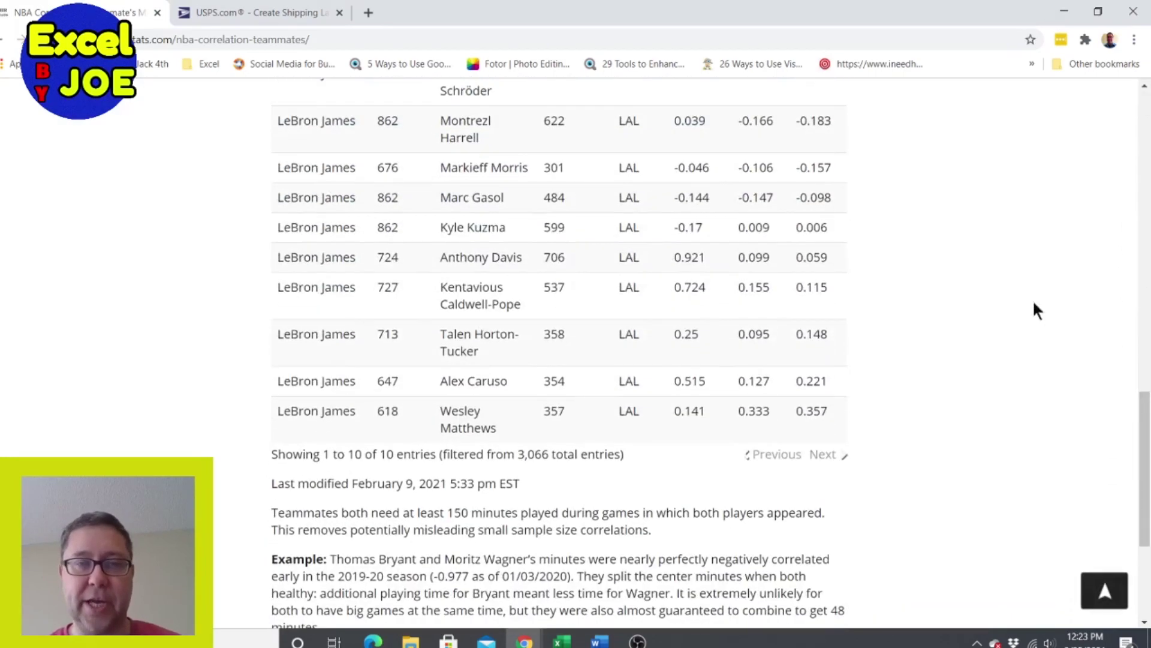
Step: Switch back to the NBA DFS Single Game workbook in Excel and remove the filter from the date and player points table
click(1060, 11)
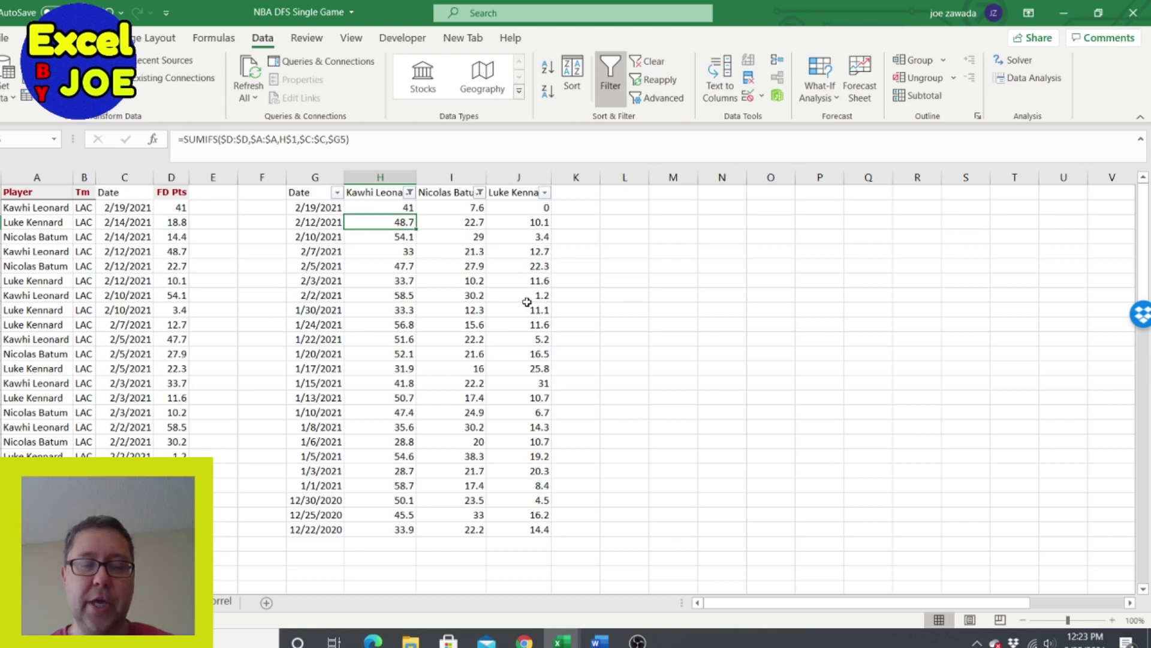
click(391, 297)
click(480, 297)
click(366, 354)
click(457, 339)
click(382, 370)
click(422, 356)
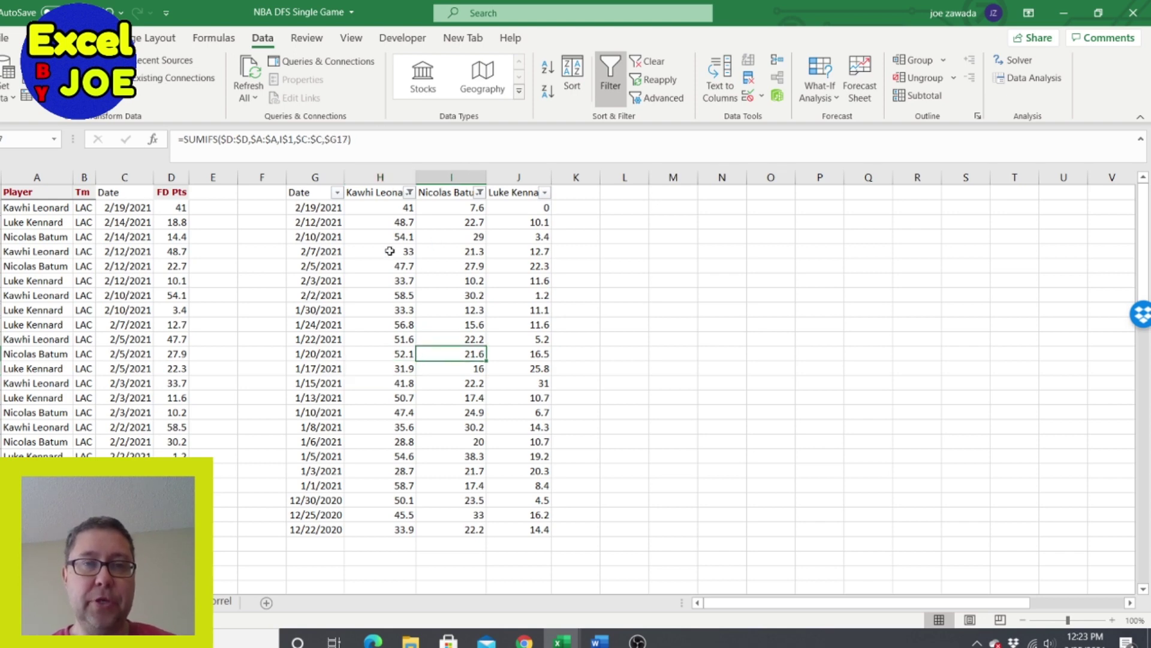
click(390, 251)
click(610, 81)
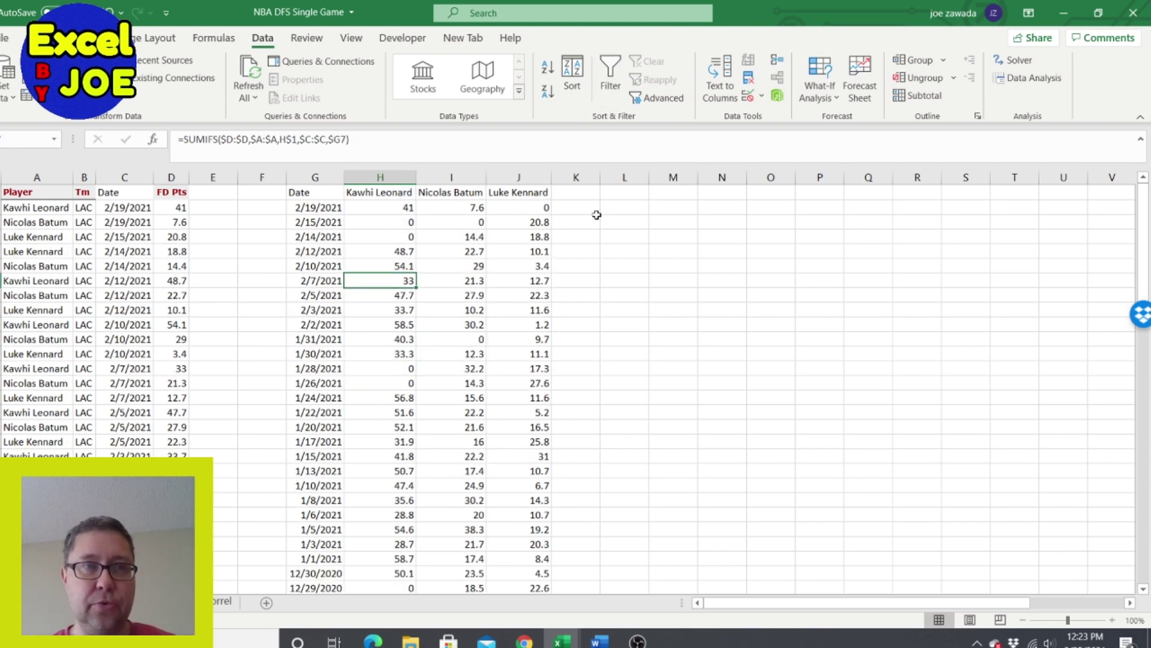
Step: Copy the three player name headers from H1:J1 to K1:M1 and fill the copies light green
click(580, 208)
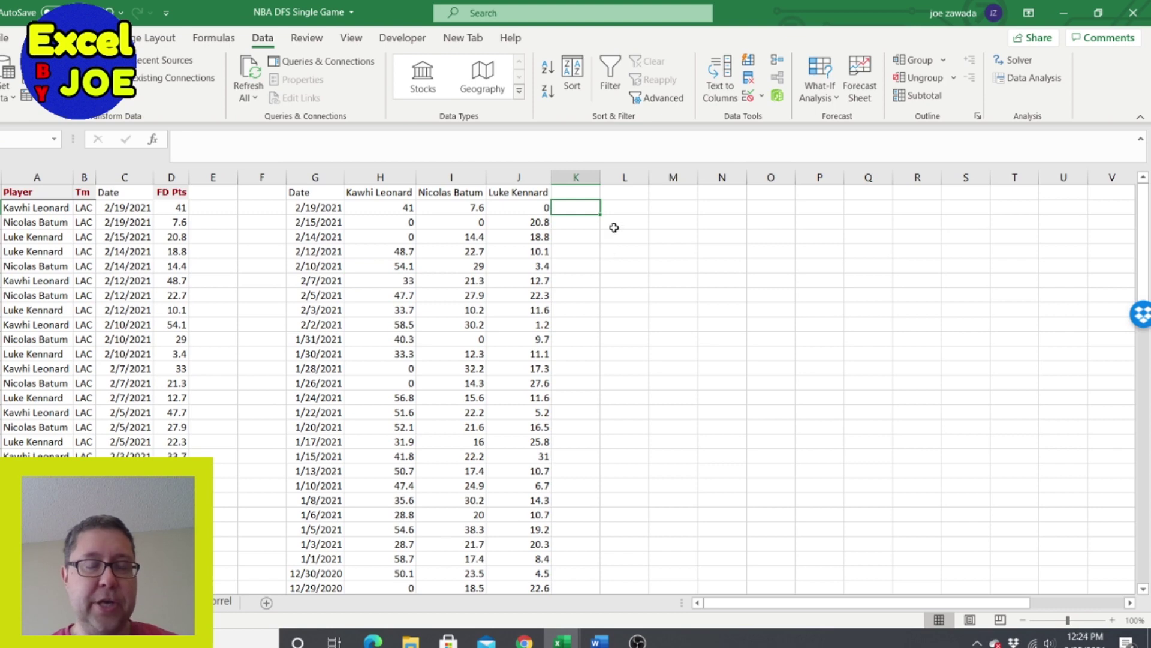
click(579, 192)
drag(355, 194, 513, 192)
key(ctrl+c)
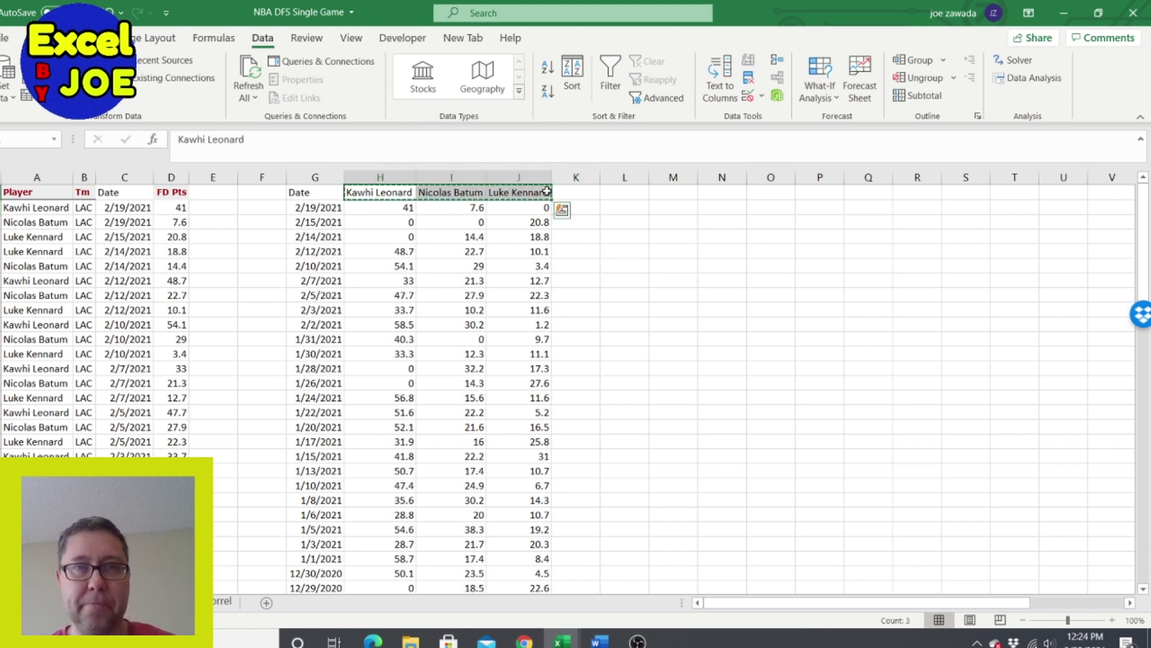
click(583, 192)
key(ctrl+v)
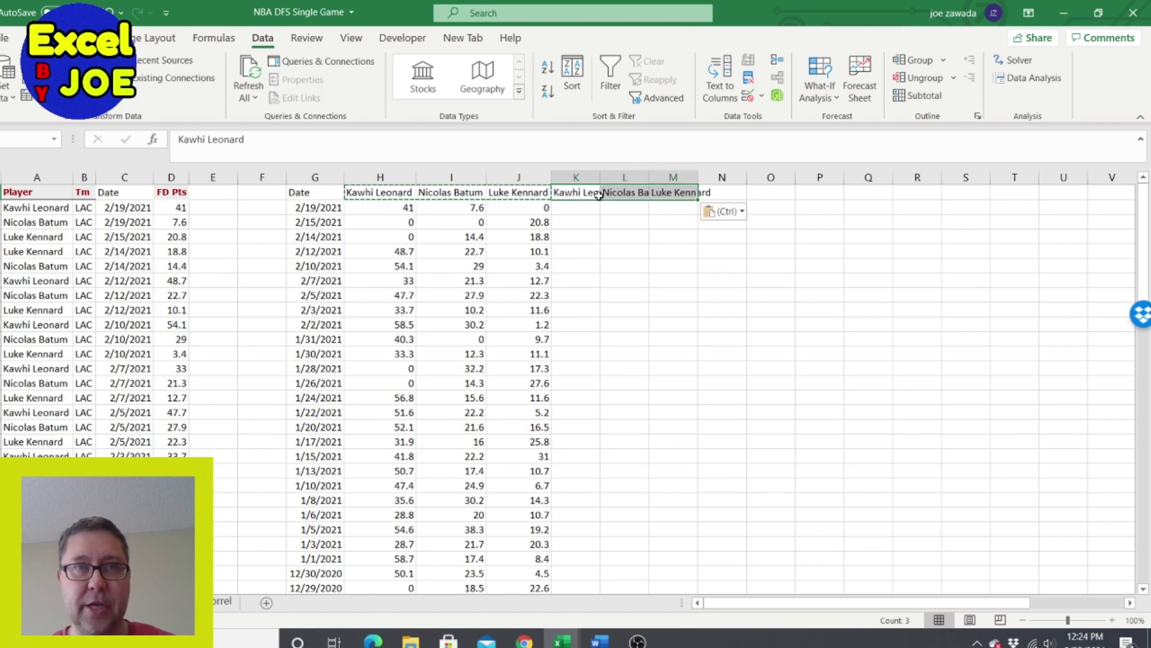
click(39, 37)
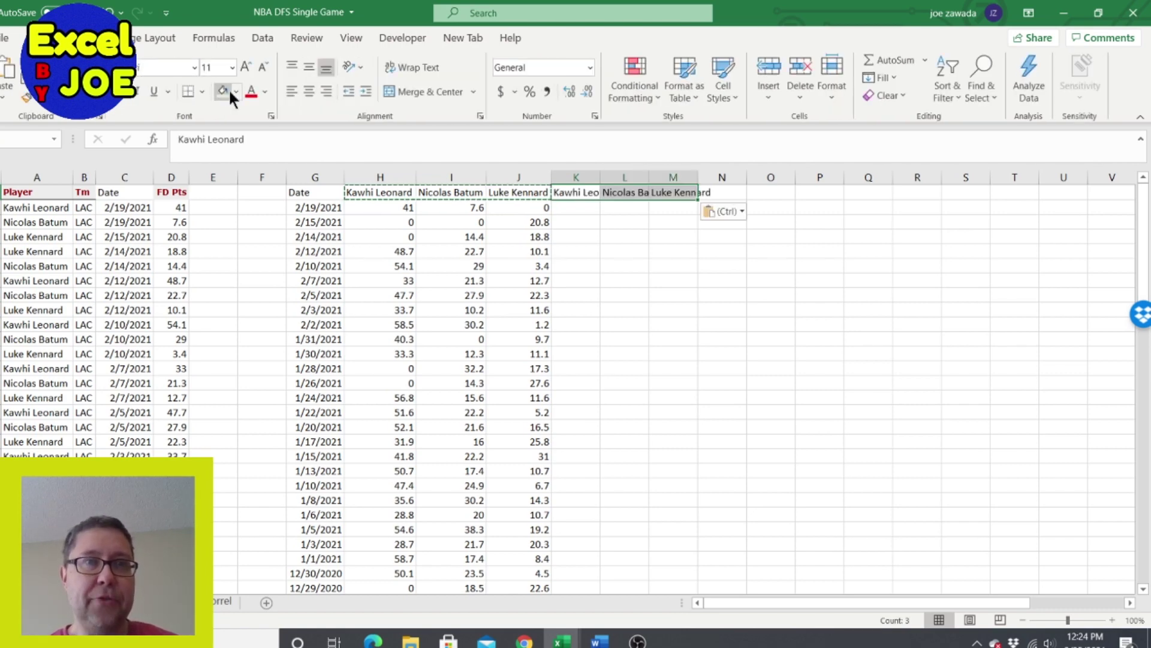
key(Escape)
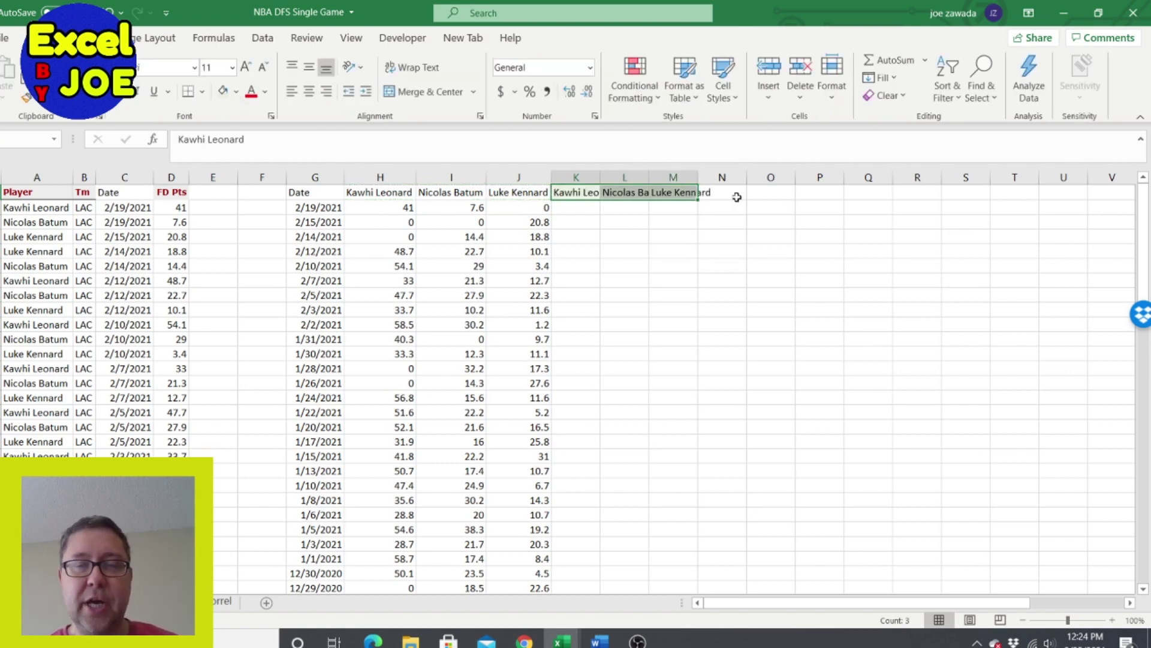
Step: Copy the green player headers from K1:M1 to N1:P1 and fill the new set light gold
click(718, 193)
drag(583, 191, 677, 193)
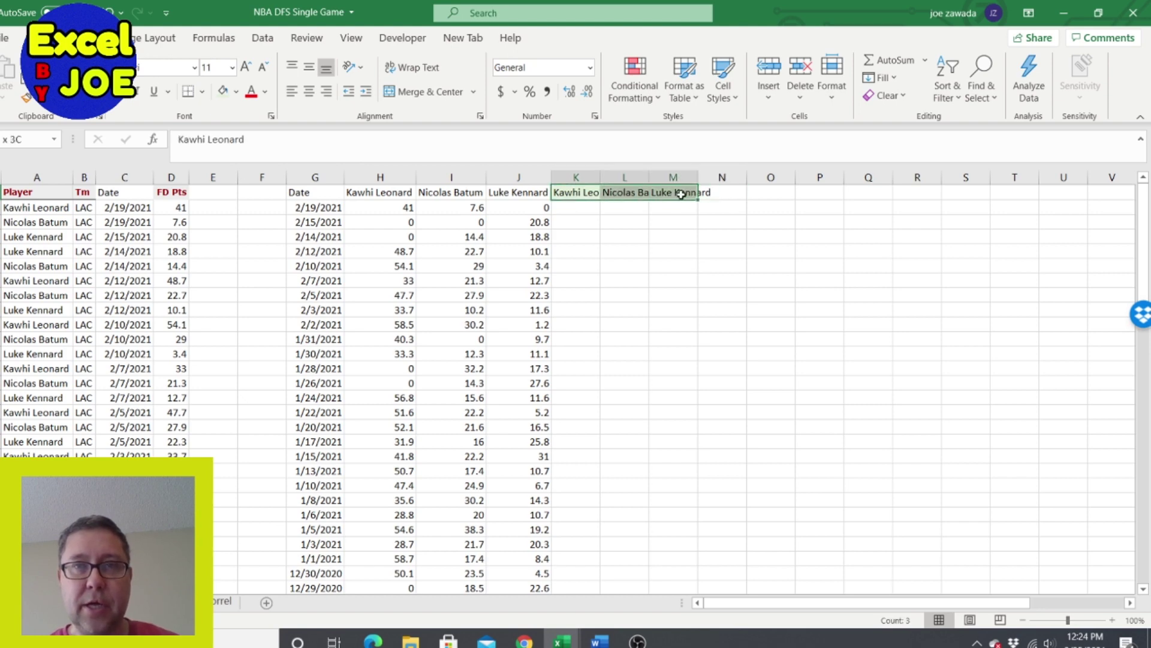
key(ctrl+c)
key(ctrl+v)
click(722, 192)
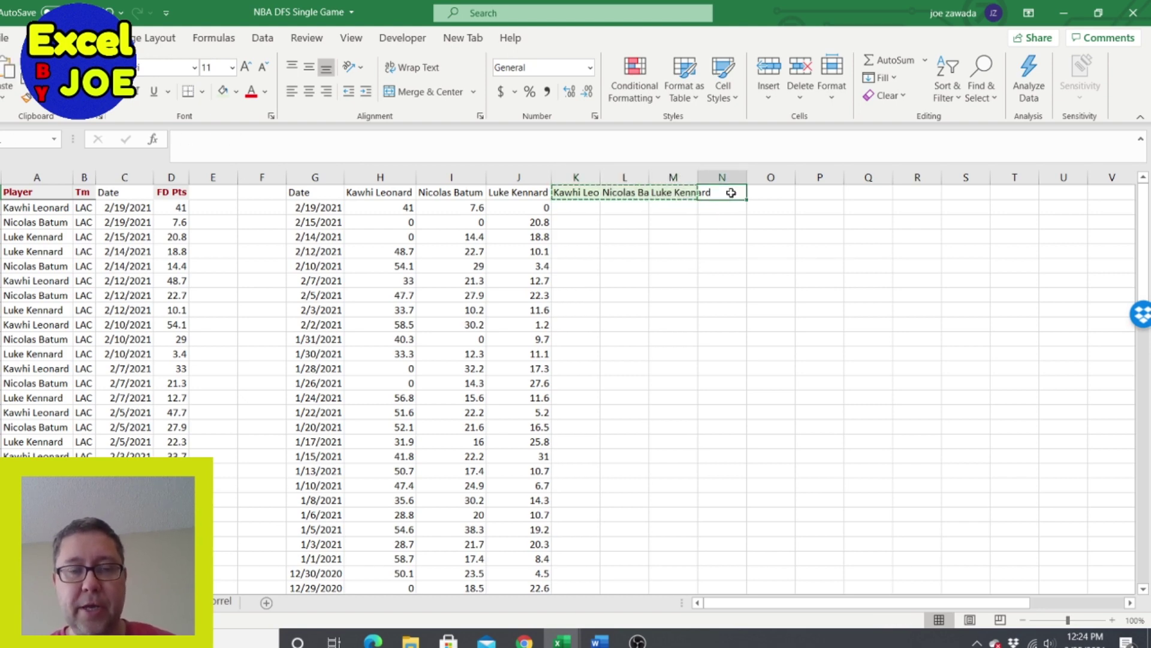
key(ctrl+v)
click(236, 92)
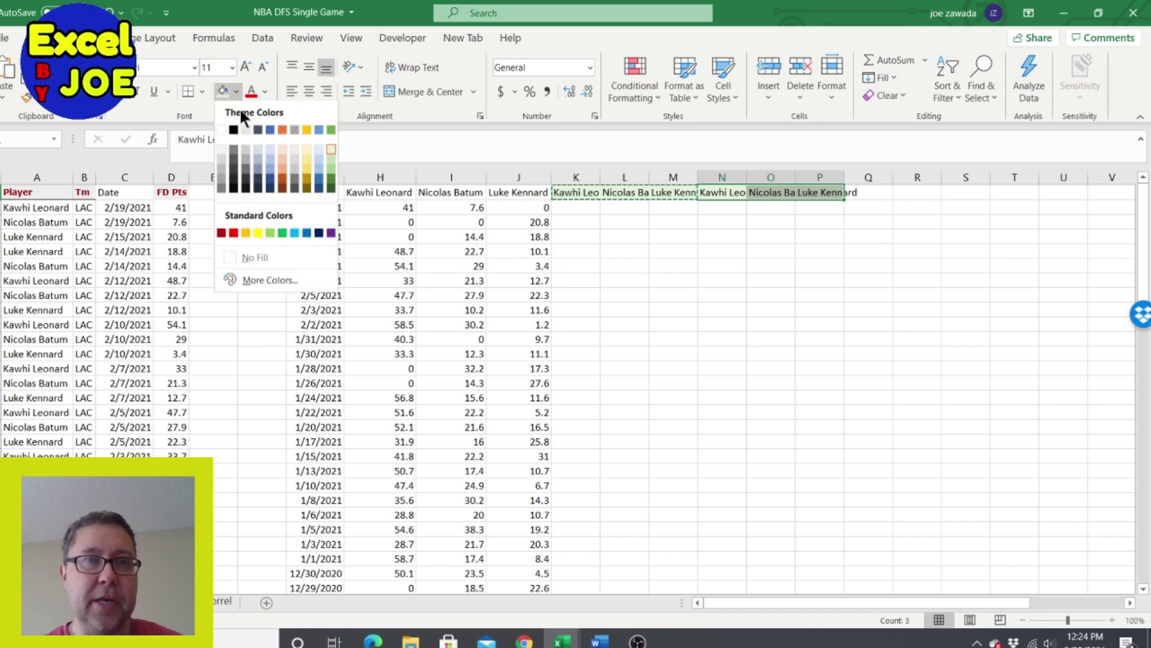
click(307, 151)
Step: Autofit the widths of columns K through Q to the player names
drag(597, 177, 869, 178)
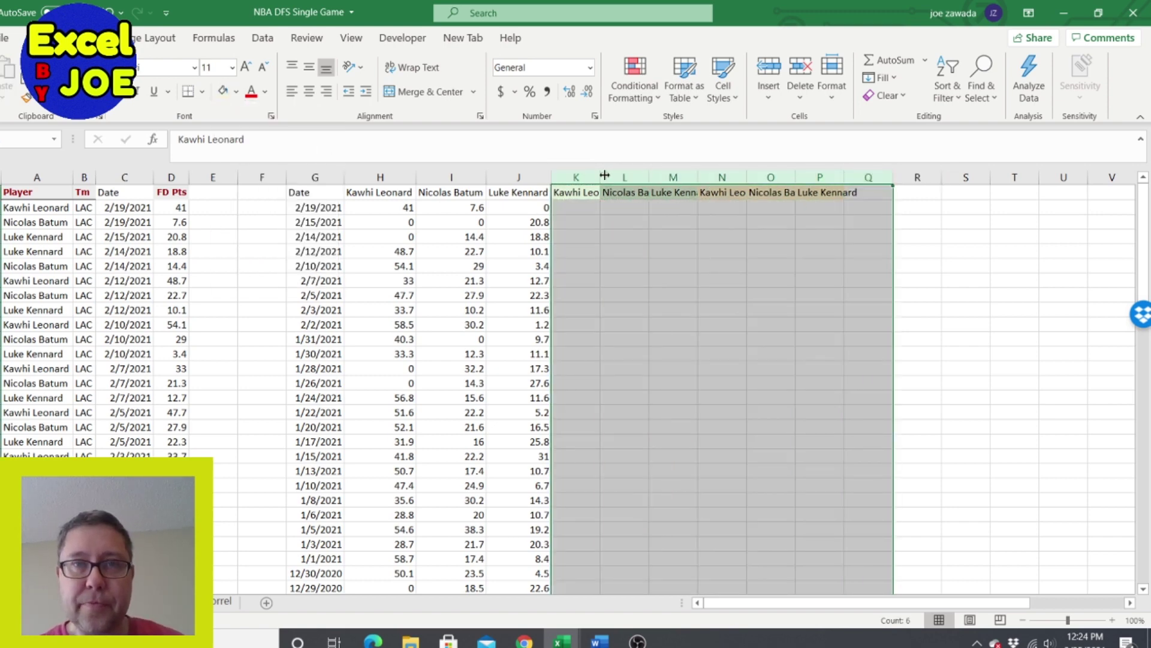
double_click(604, 174)
click(595, 251)
Step: Enter =AVERAGEIF(A:A,K1,D:D) in K2 to average Kawhi Leonard's FD points
click(595, 209)
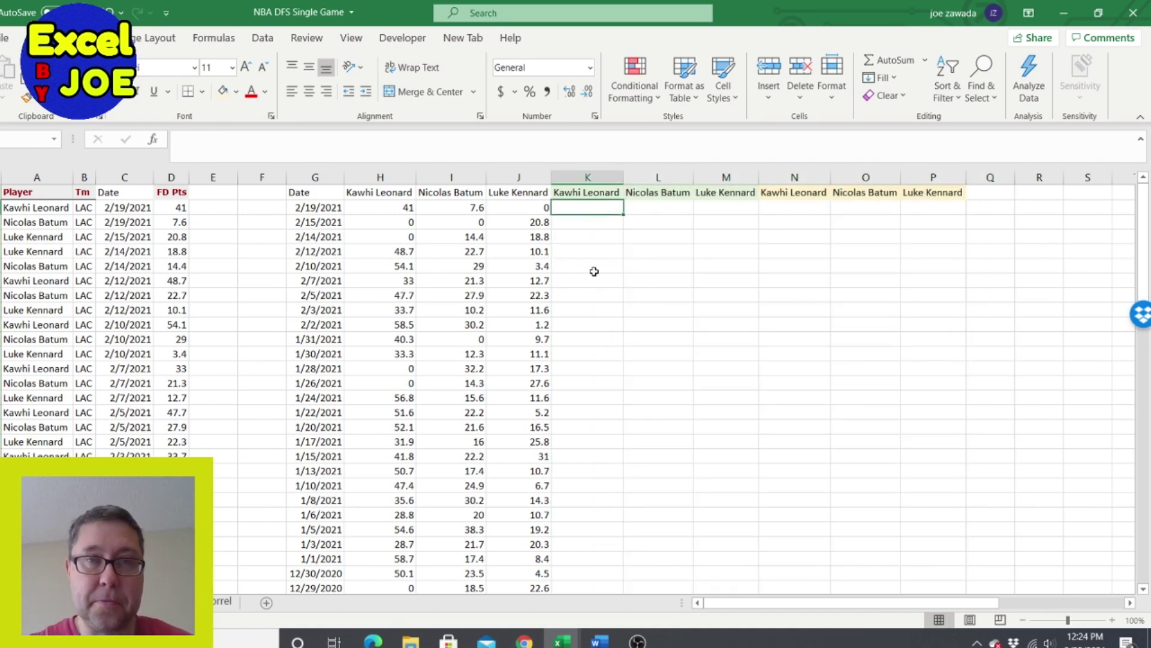
text(=average)
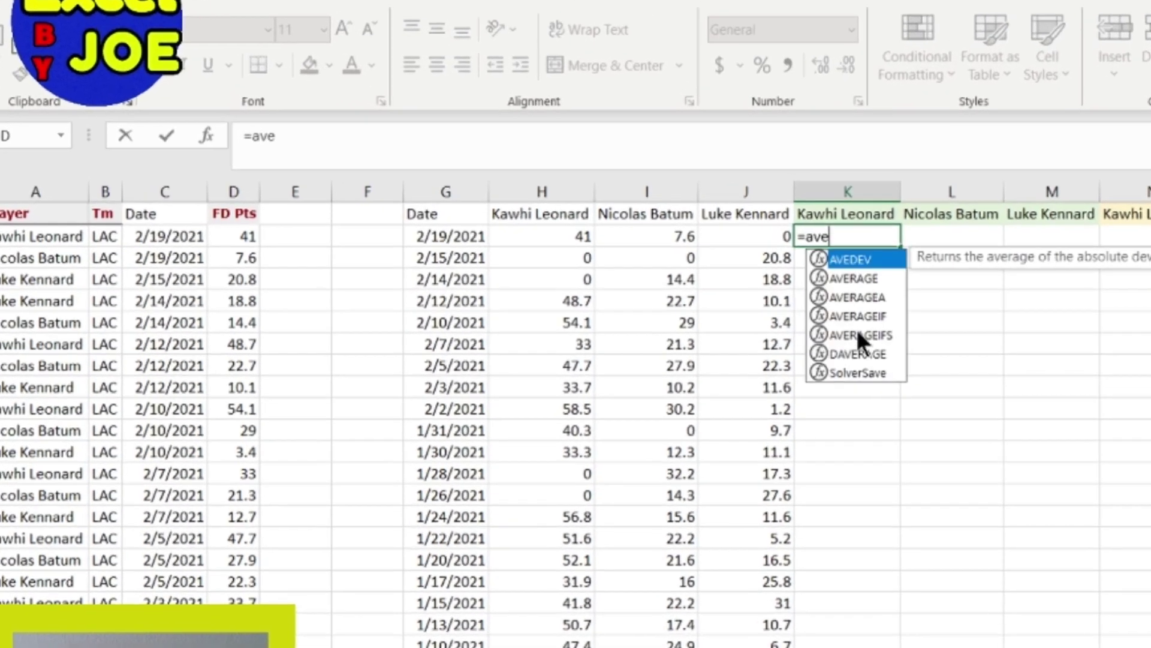
text(if()
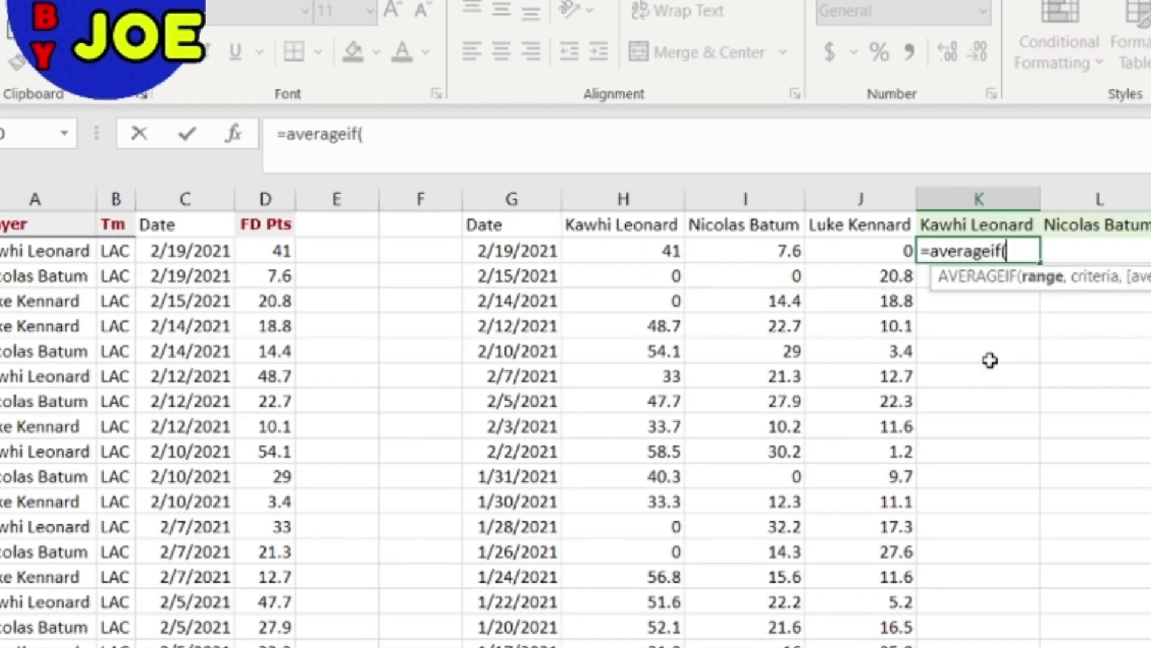
click(34, 198)
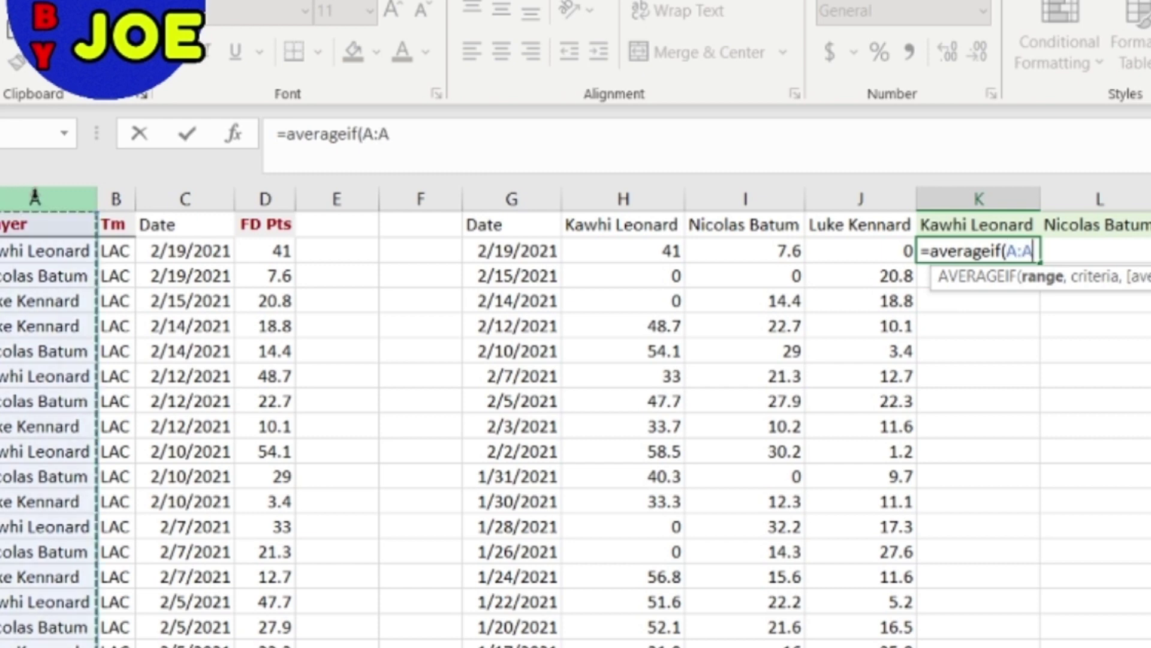
text(,)
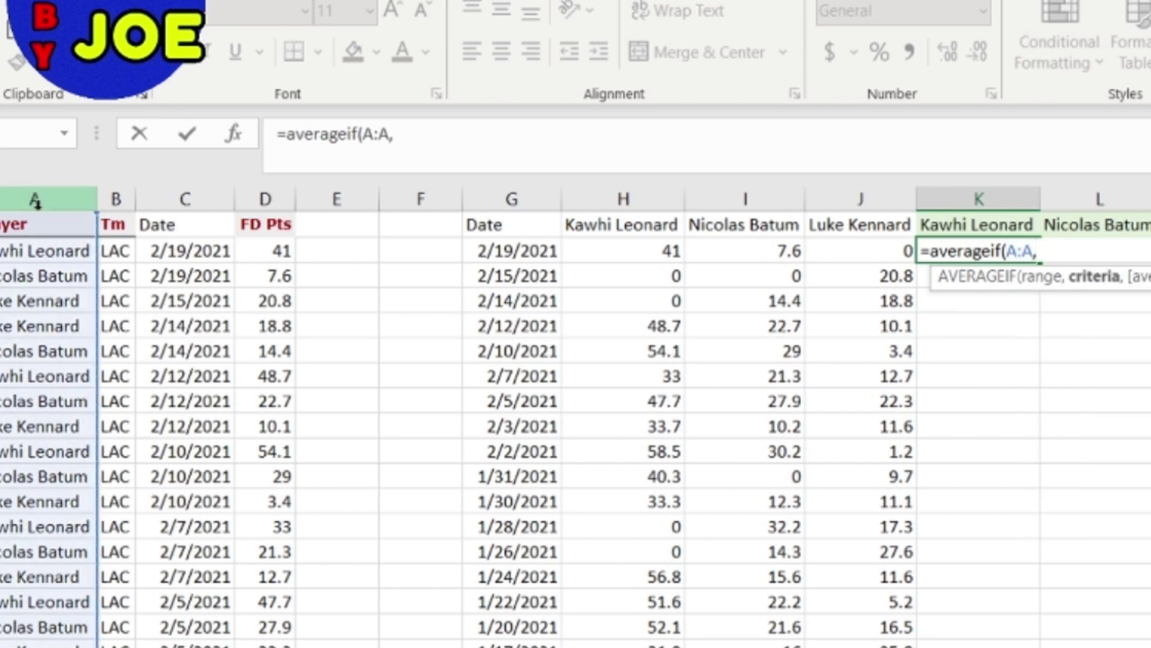
click(990, 220)
text(,)
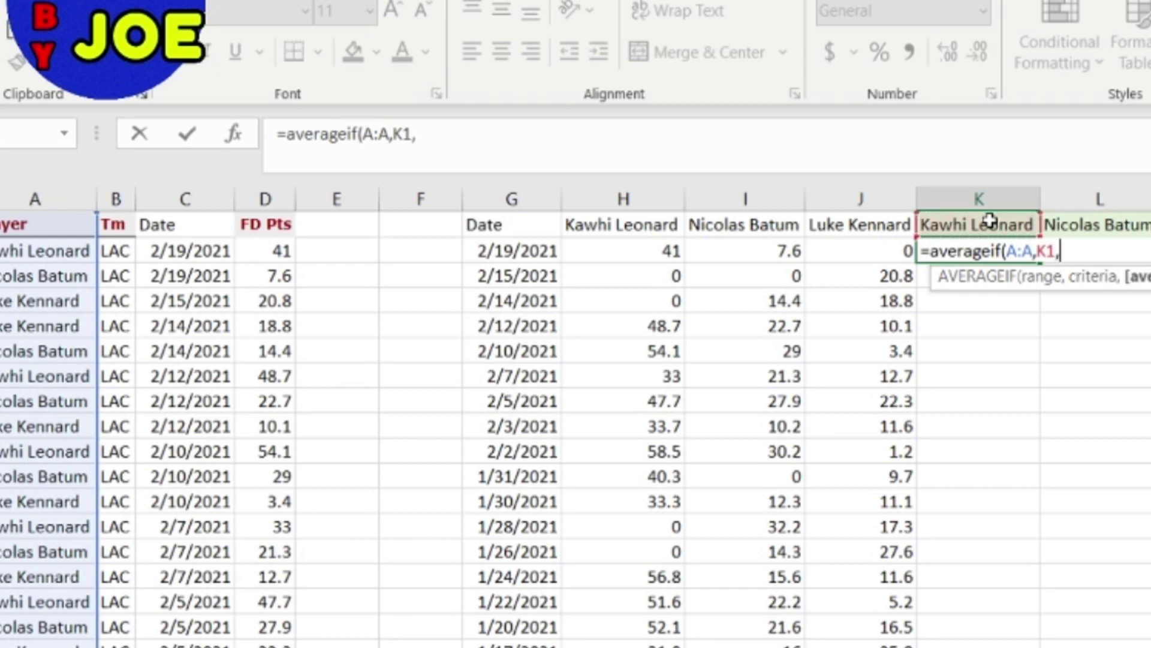
click(264, 199)
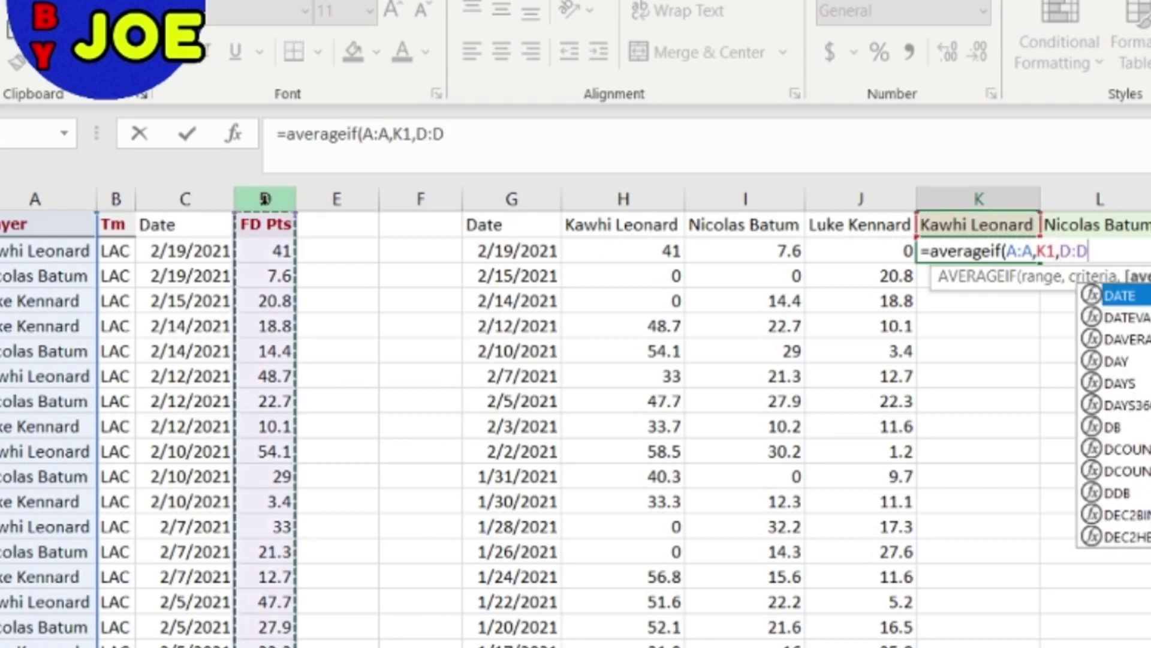
key(Return)
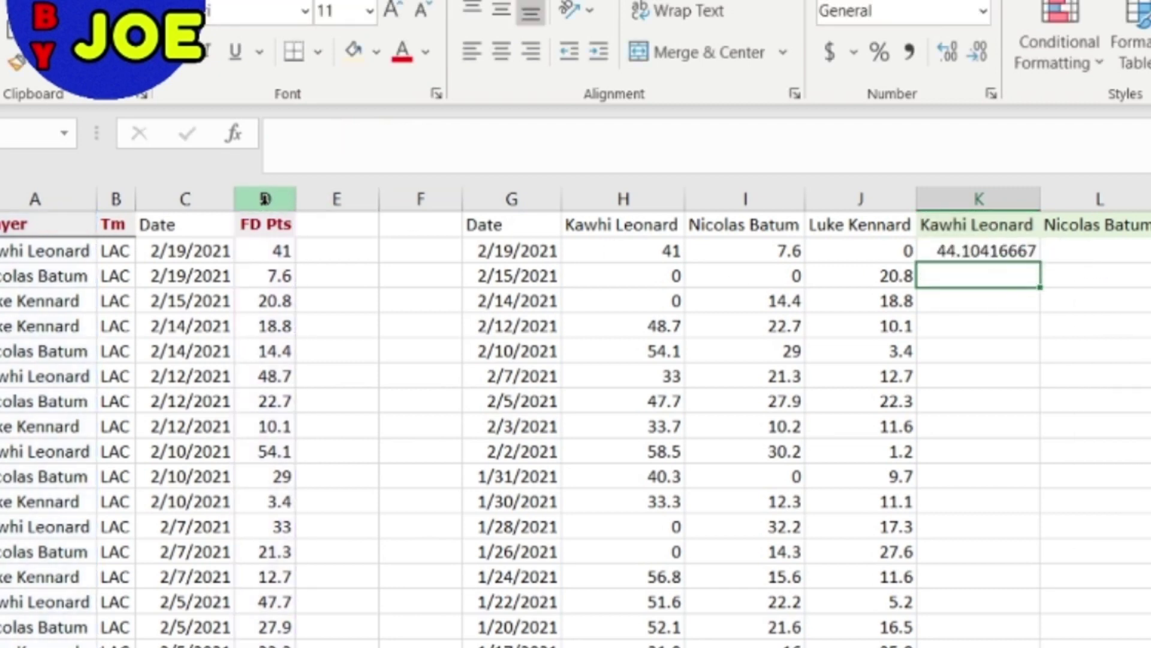
Step: Lock the criteria row as K$1 in K2's AVERAGEIF formula and fill it across to M2
click(983, 252)
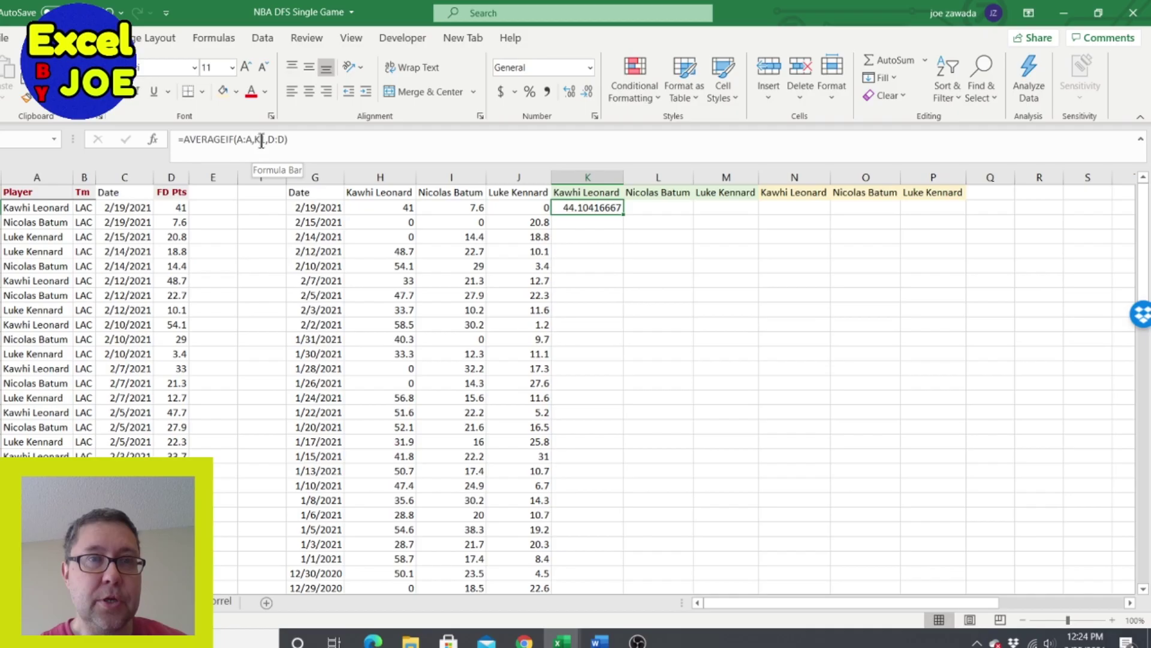
click(262, 141)
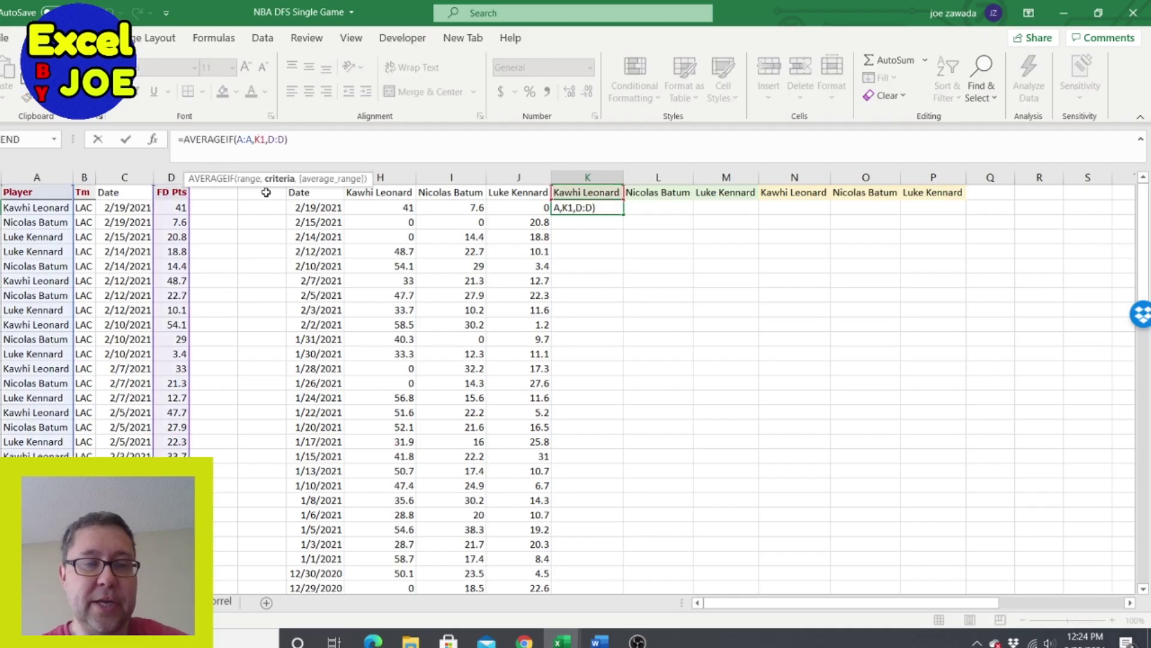
key(Return)
click(589, 207)
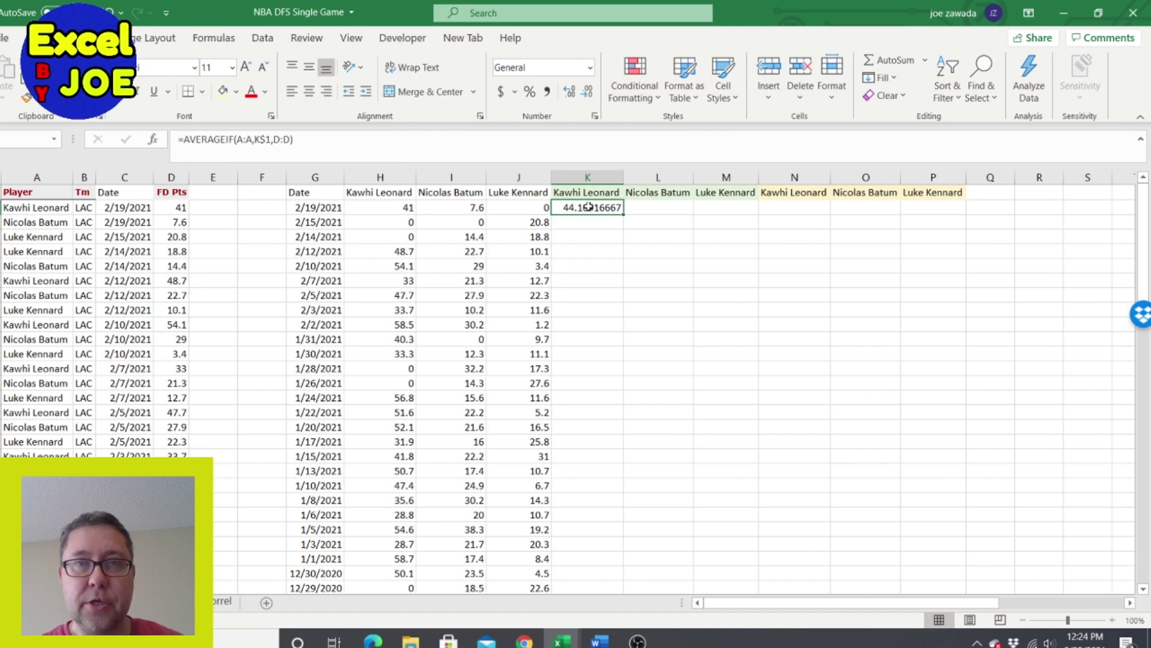
drag(623, 213, 747, 215)
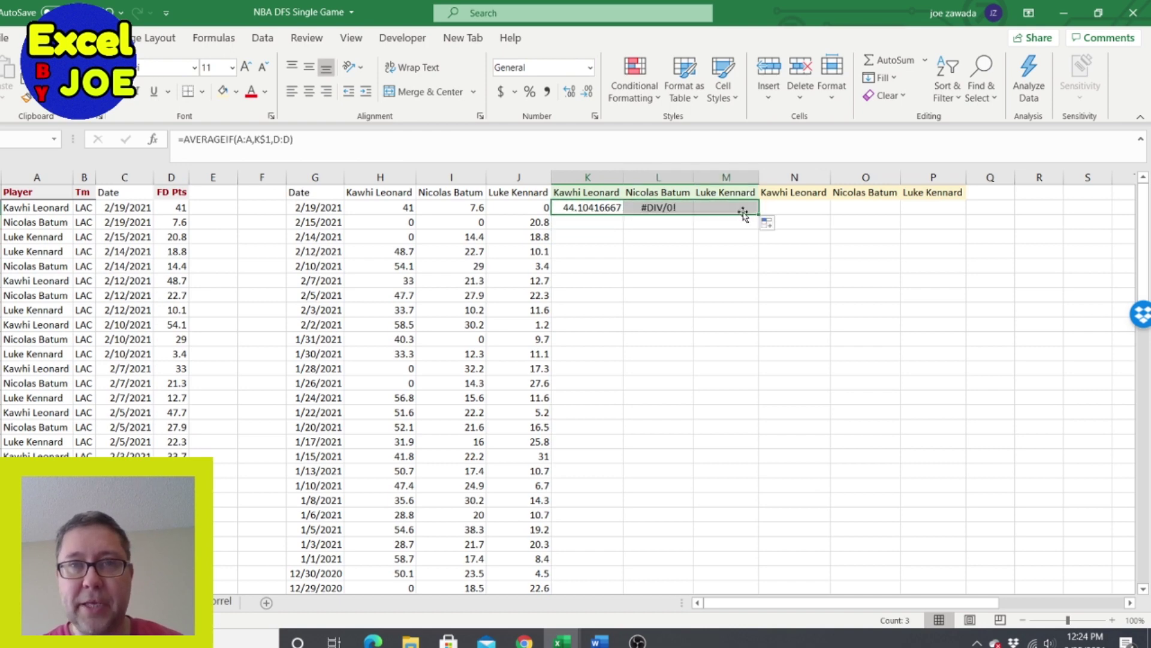
Step: Make the ranges in K2's formula absolute as $A:$A and $D:$D, and fill it across to M2 again
click(599, 204)
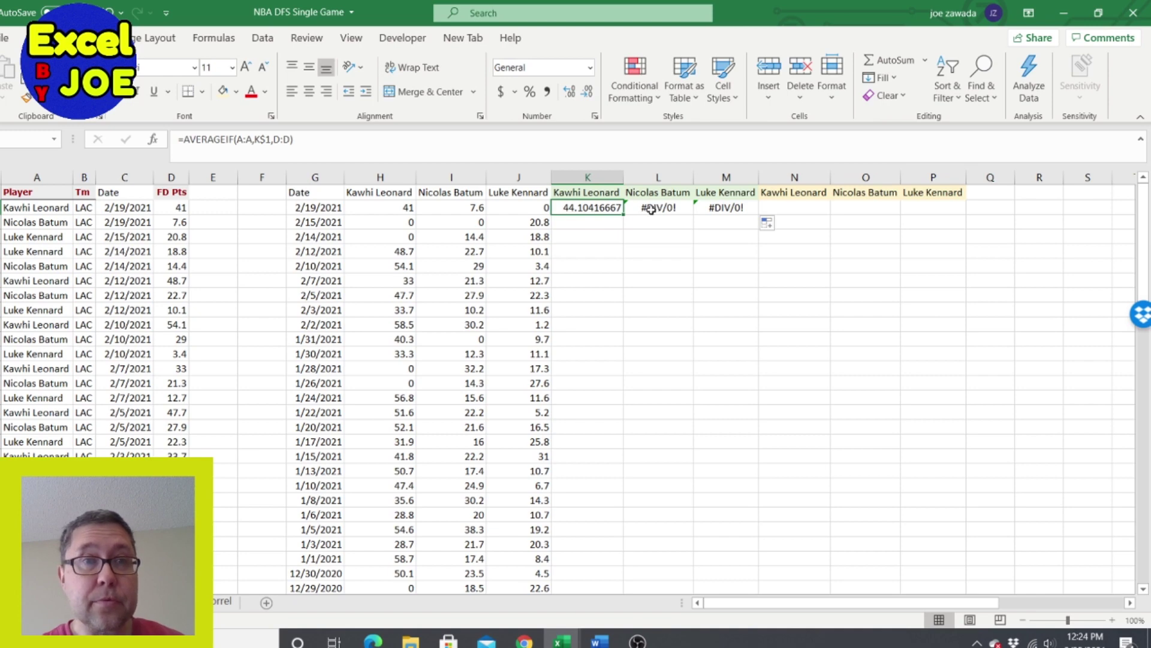
click(236, 139)
text($A:$)
key(Right)
key(Right)
key(Right)
key(Right)
key(Right)
text($)
key(Right)
key(Right)
text($)
key(Return)
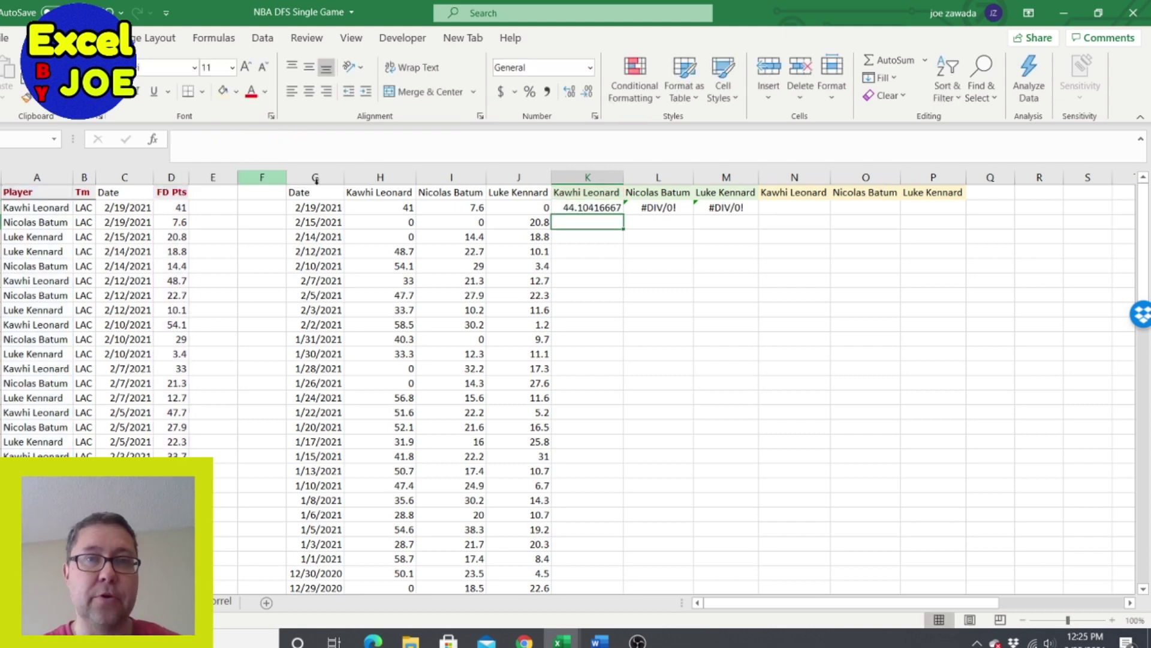
click(595, 206)
drag(625, 214, 760, 221)
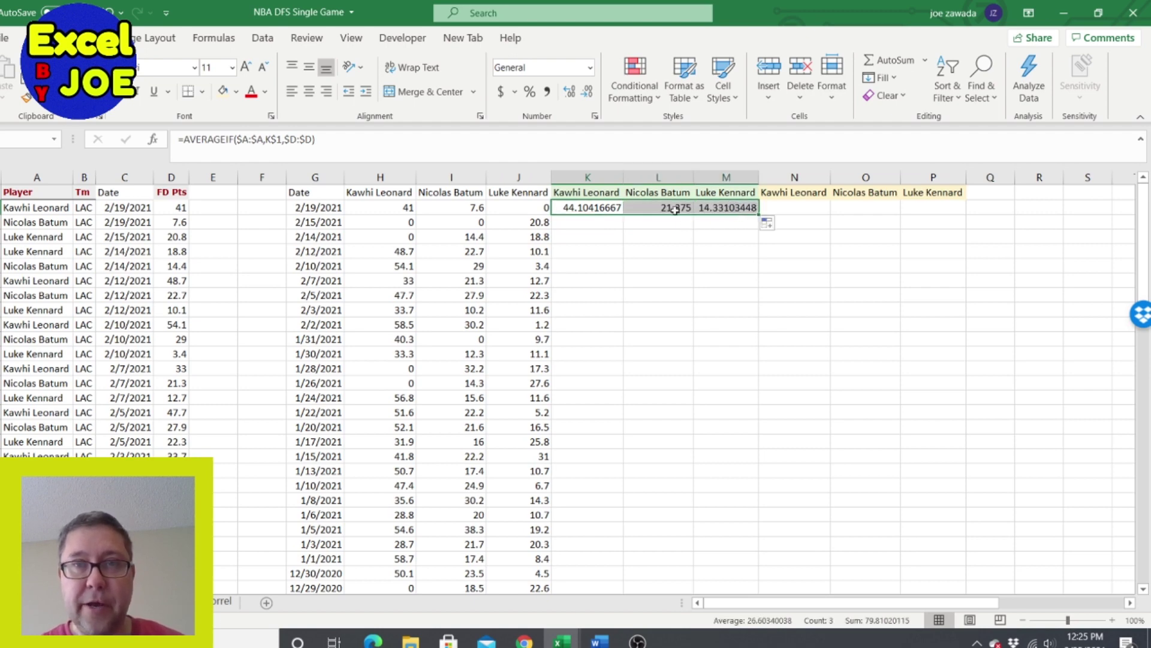
Step: Format the averages in K2:M2 in comma style and fill the formulas down for every game date
click(547, 91)
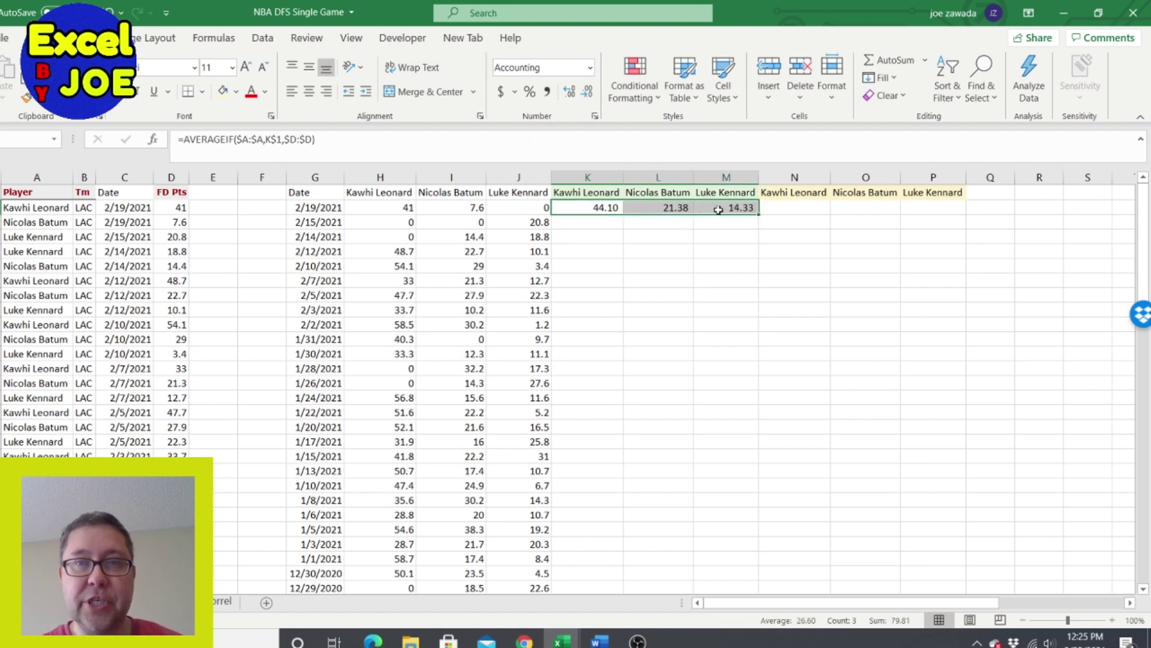
double_click(760, 214)
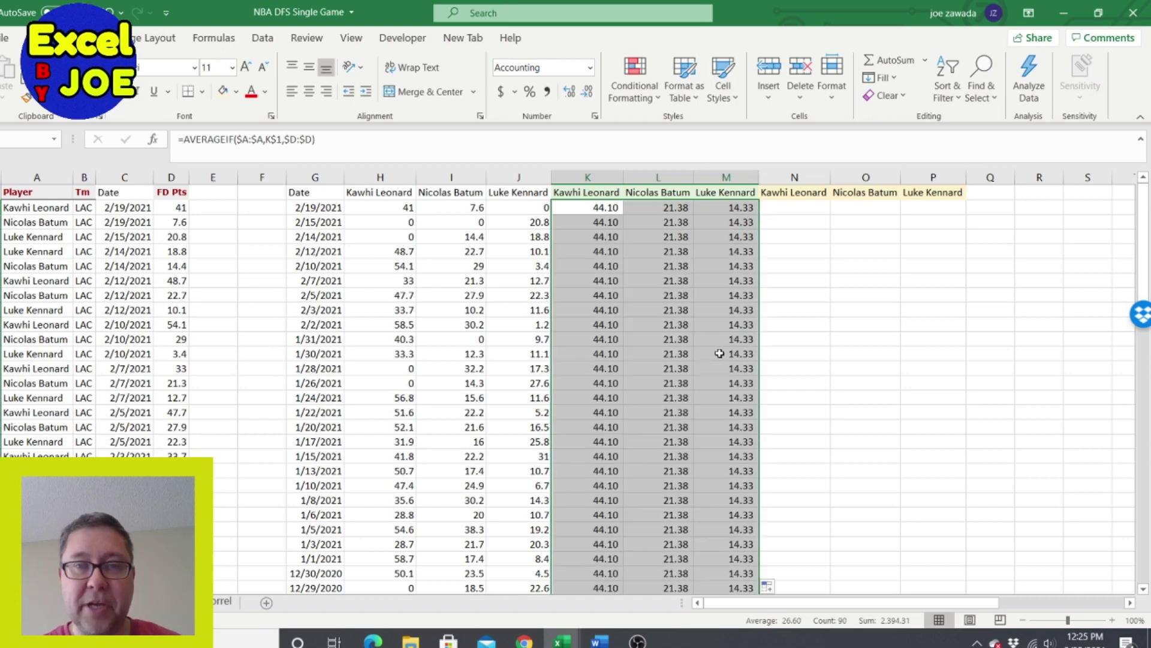
click(582, 254)
click(647, 324)
click(594, 327)
click(596, 225)
click(595, 206)
click(672, 240)
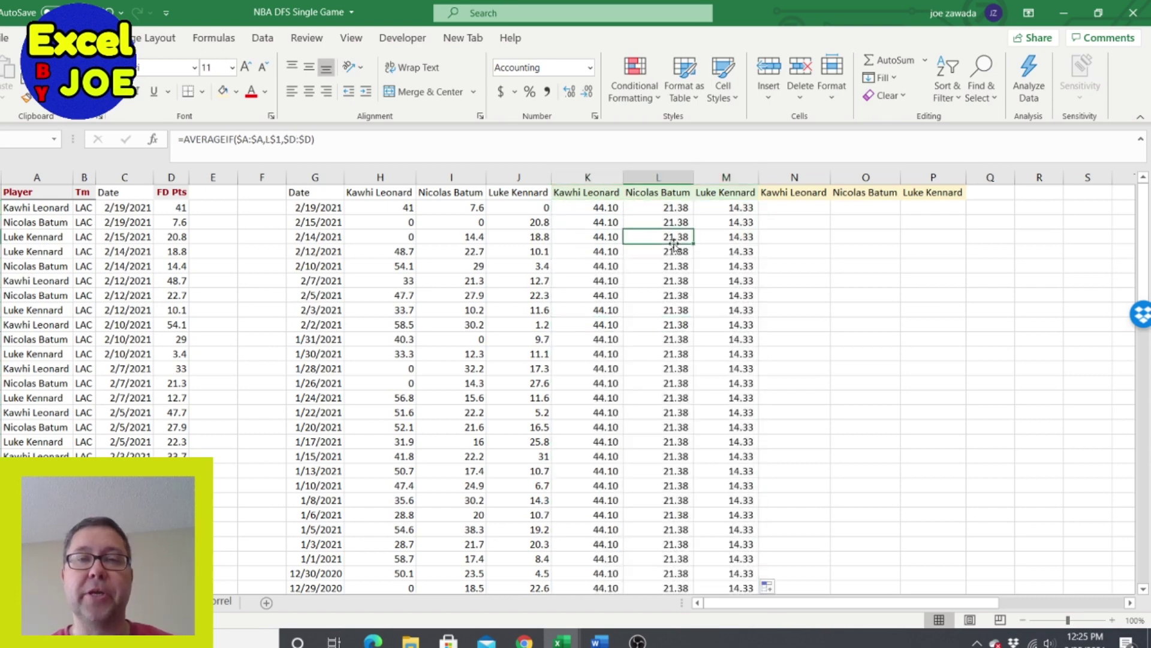
Step: Enter =IF(H2>K2,"Y","N") in N2 to flag whether Kawhi Leonard beat his average
click(782, 205)
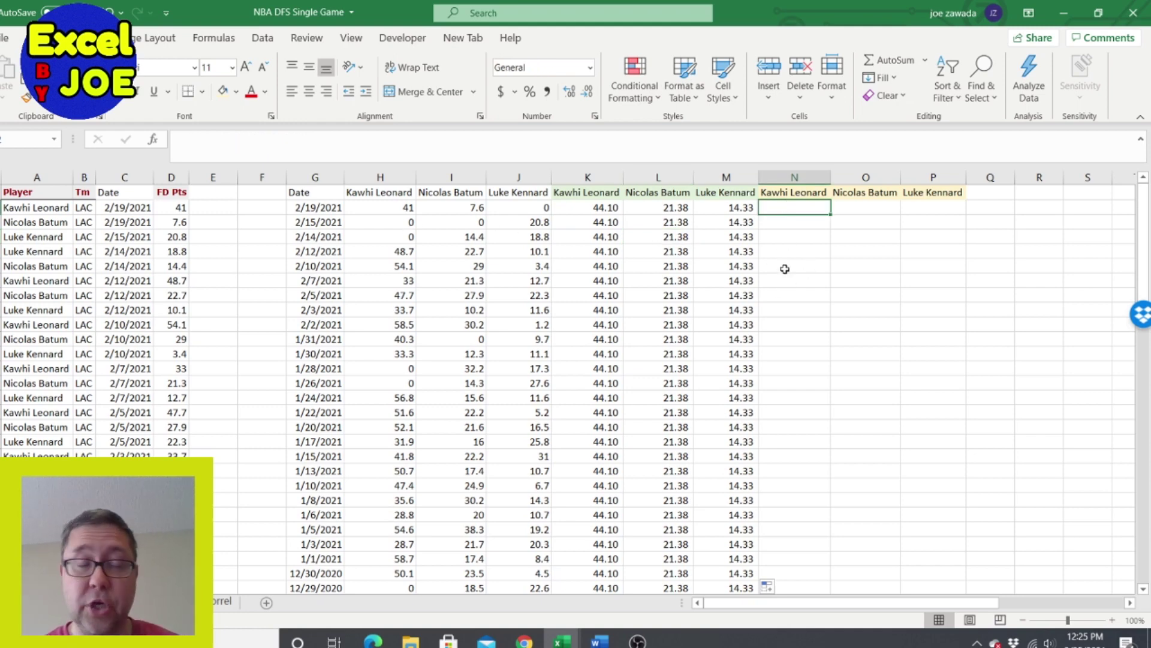
text(=if()
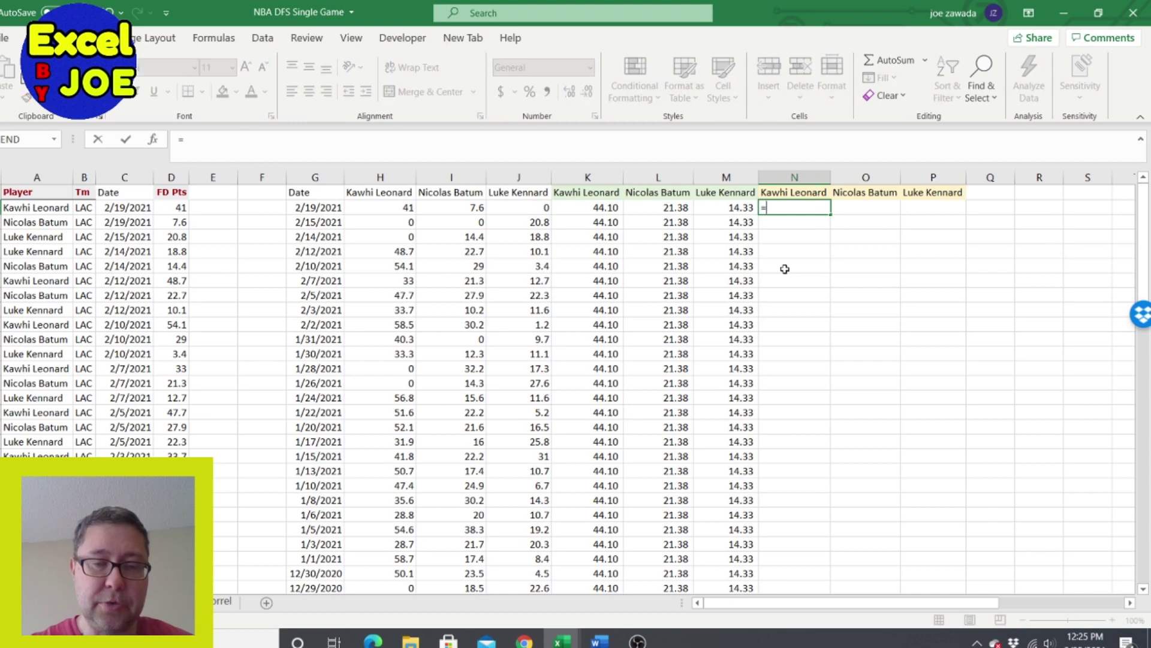
click(392, 208)
text(>)
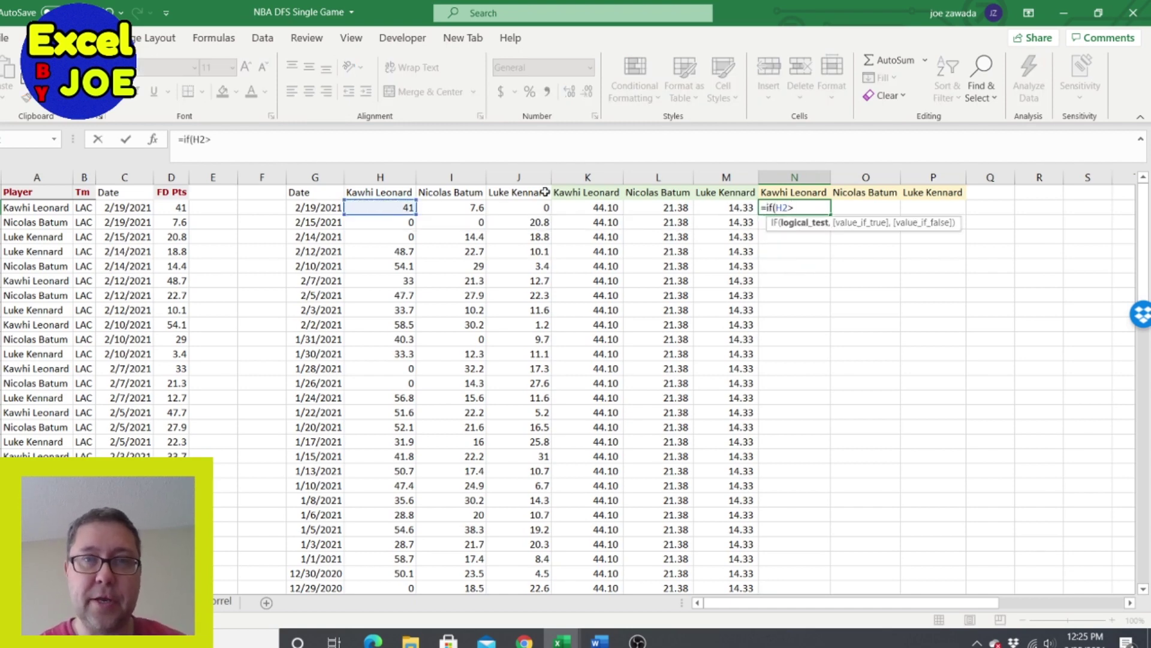
click(582, 208)
text(,)
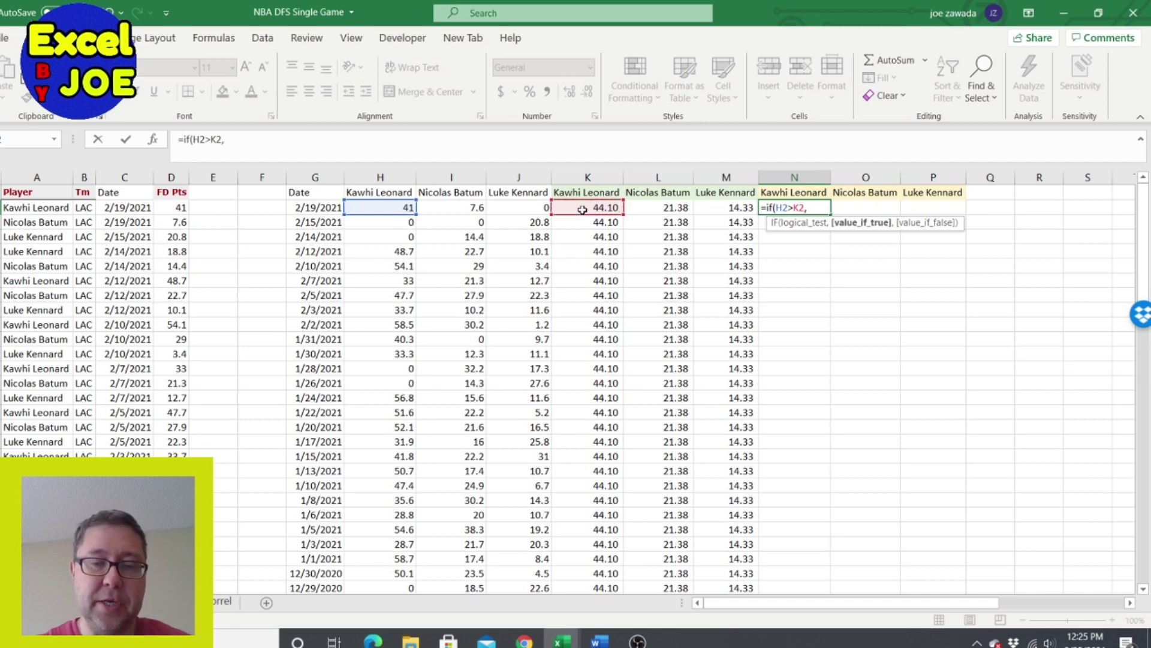
text("Y","N)
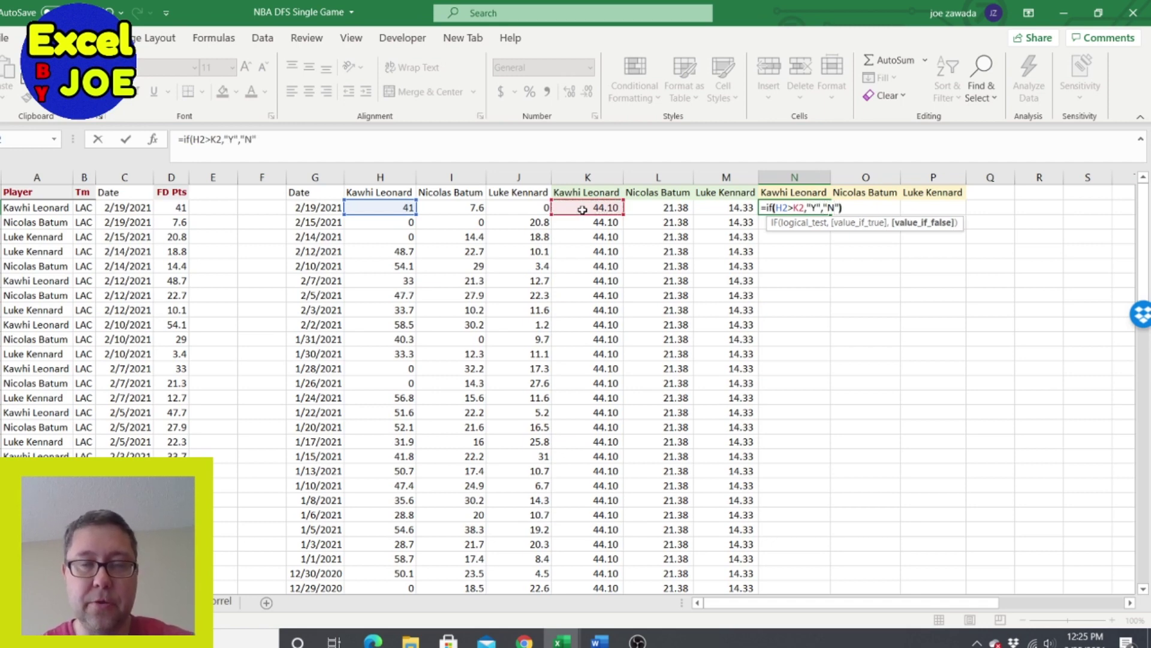
key(Return)
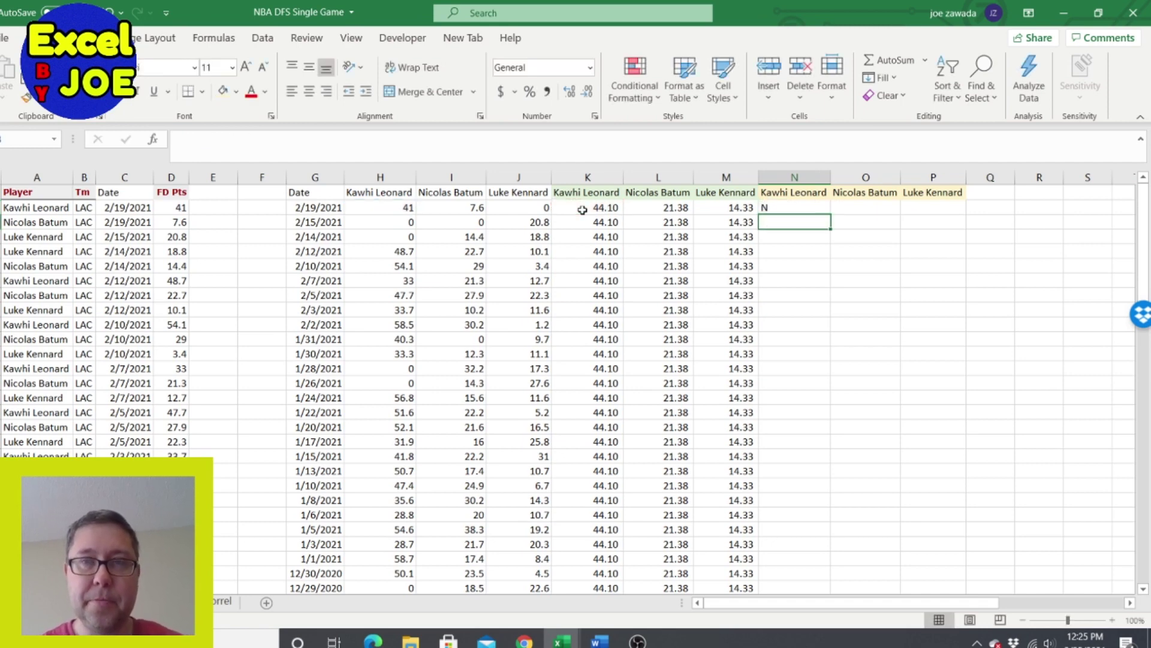
Step: Fill N2's IF formula across to P2 and down for every game date
click(793, 208)
drag(831, 215, 951, 216)
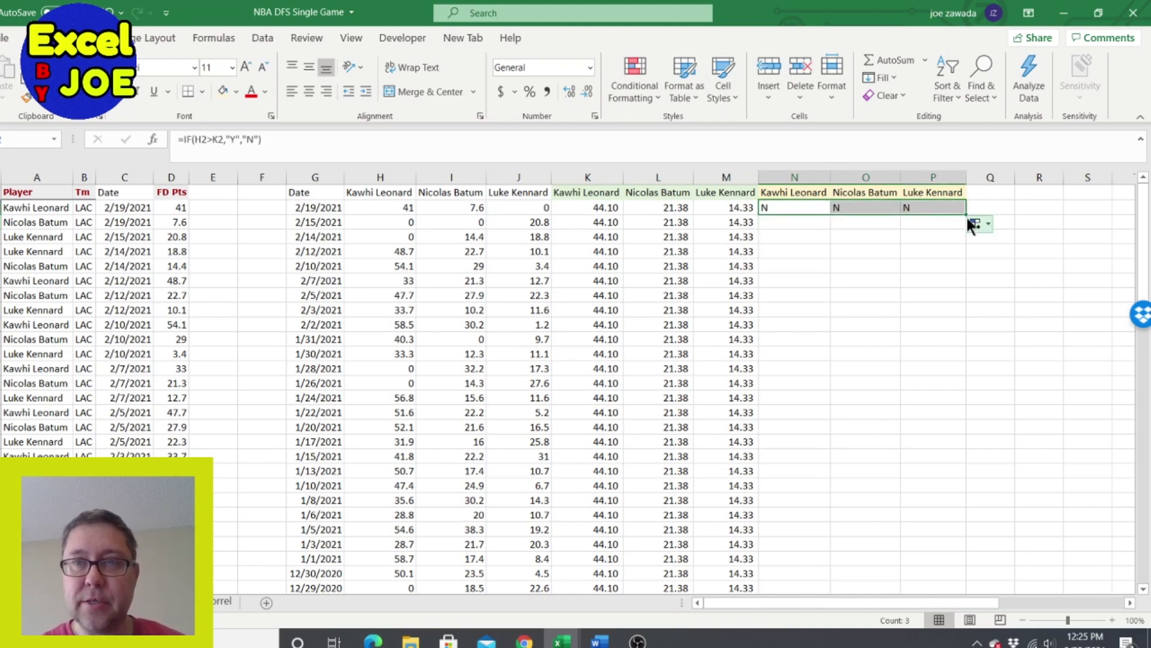
double_click(965, 218)
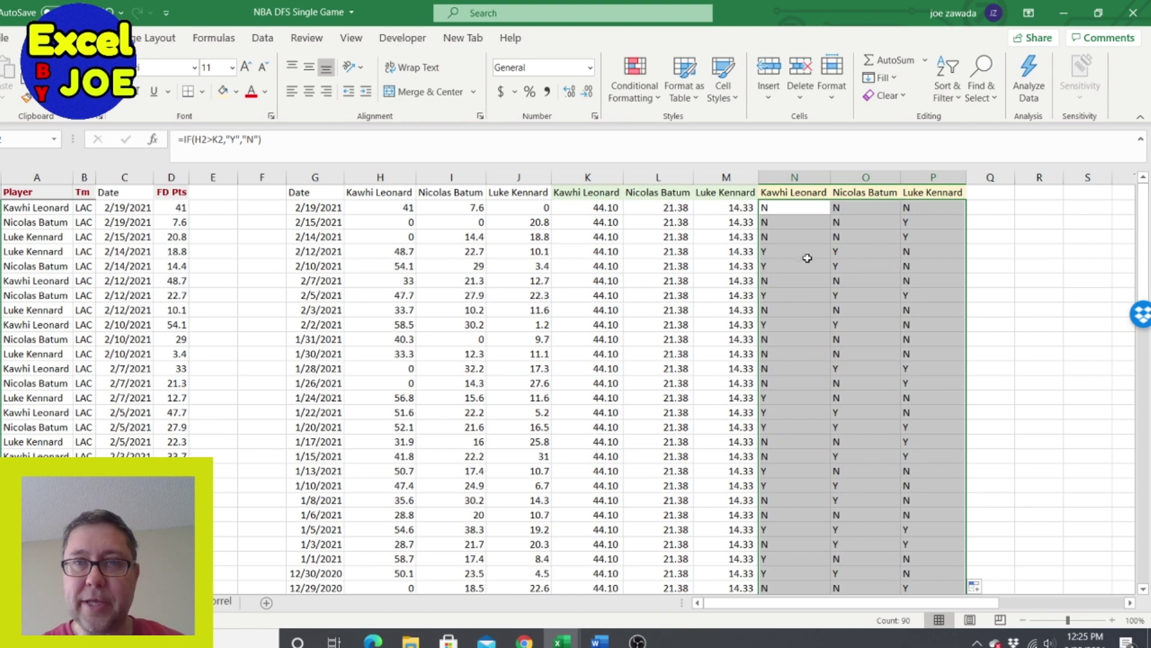
click(782, 235)
click(782, 209)
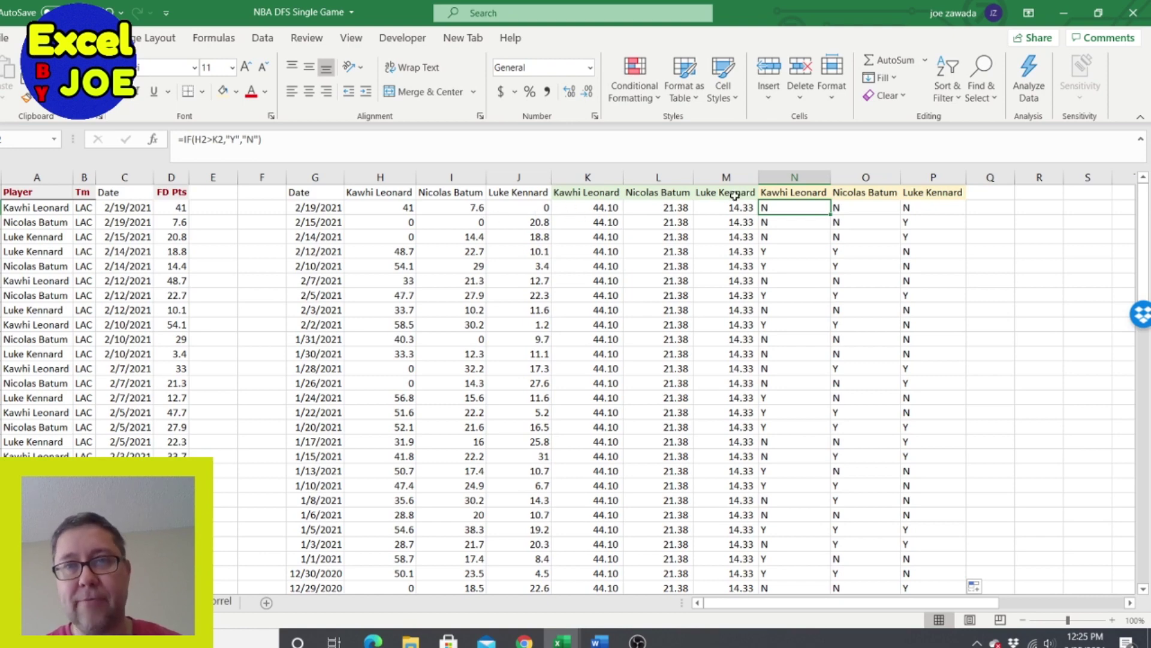
click(804, 236)
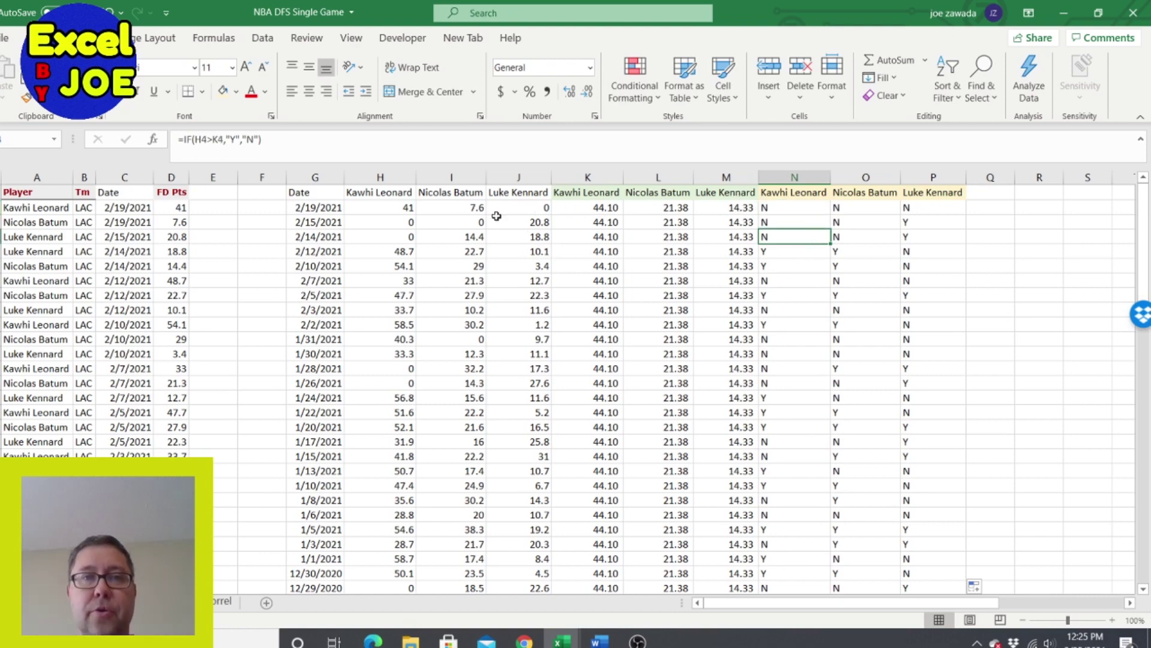
Step: Add filters to the game table and exclude 0 from Kawhi Leonard's points in column H
click(394, 194)
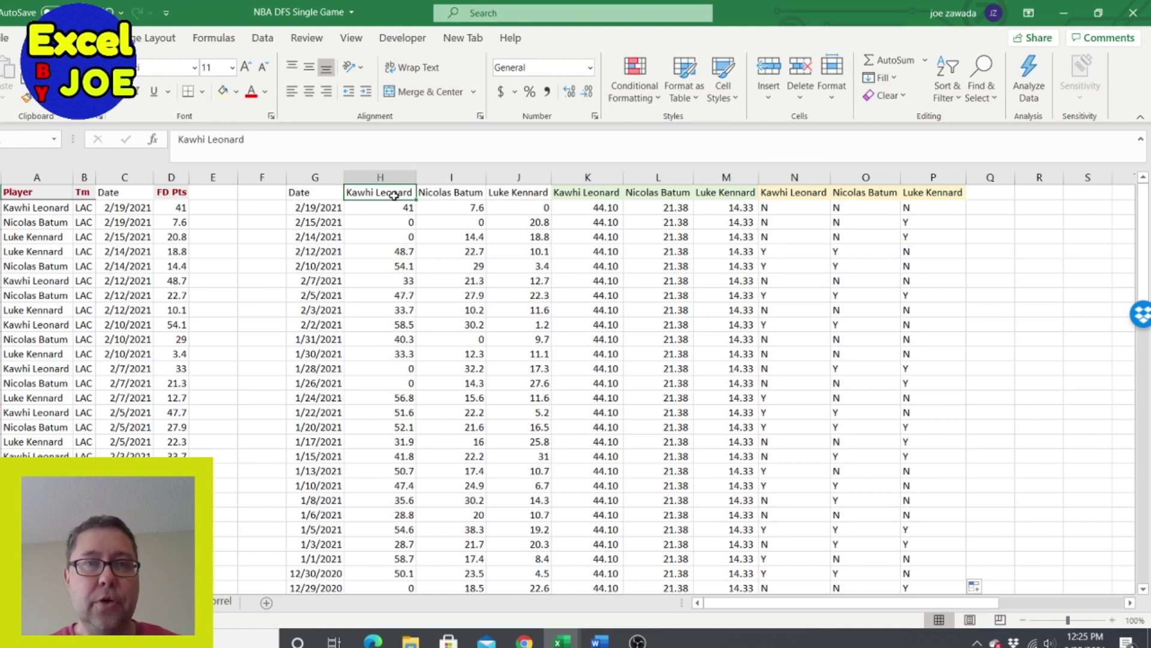
click(263, 37)
click(604, 90)
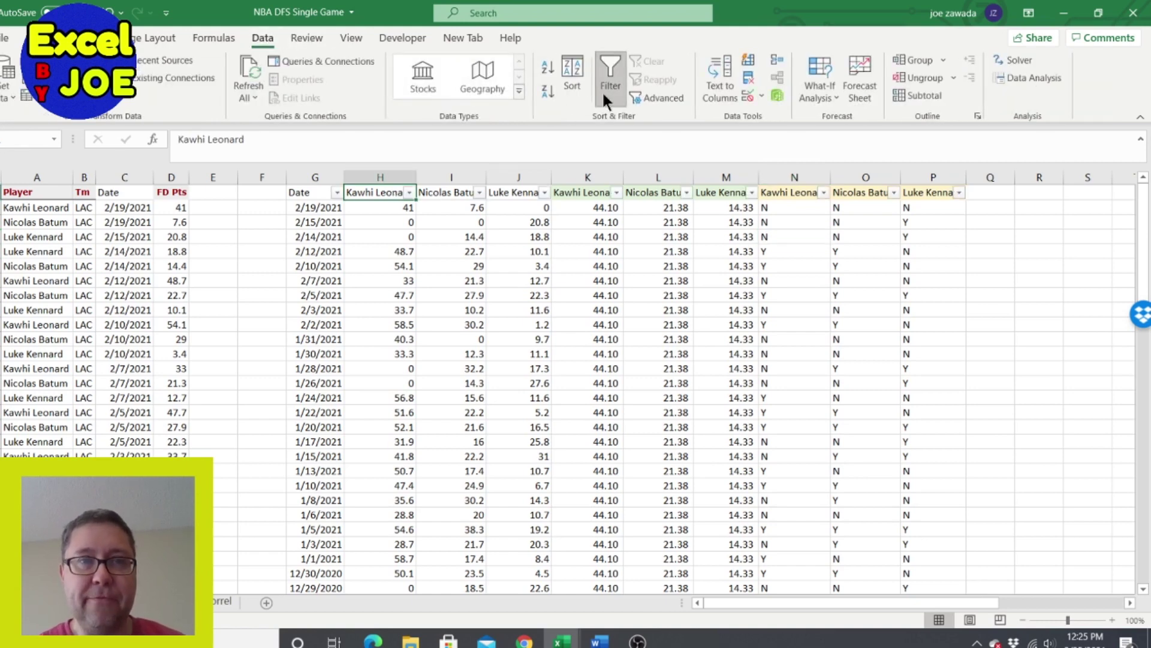
click(387, 237)
click(409, 192)
click(254, 385)
click(323, 514)
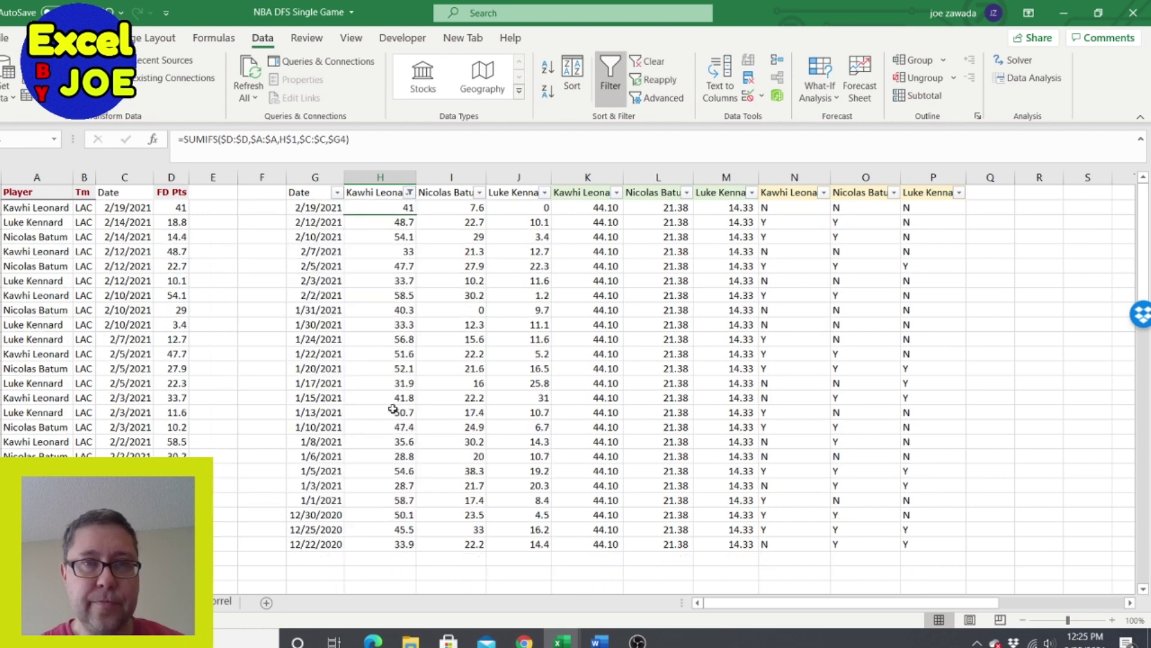
Step: Filter out the 0 values from Nicolas Batum's points in column I
click(479, 193)
click(324, 385)
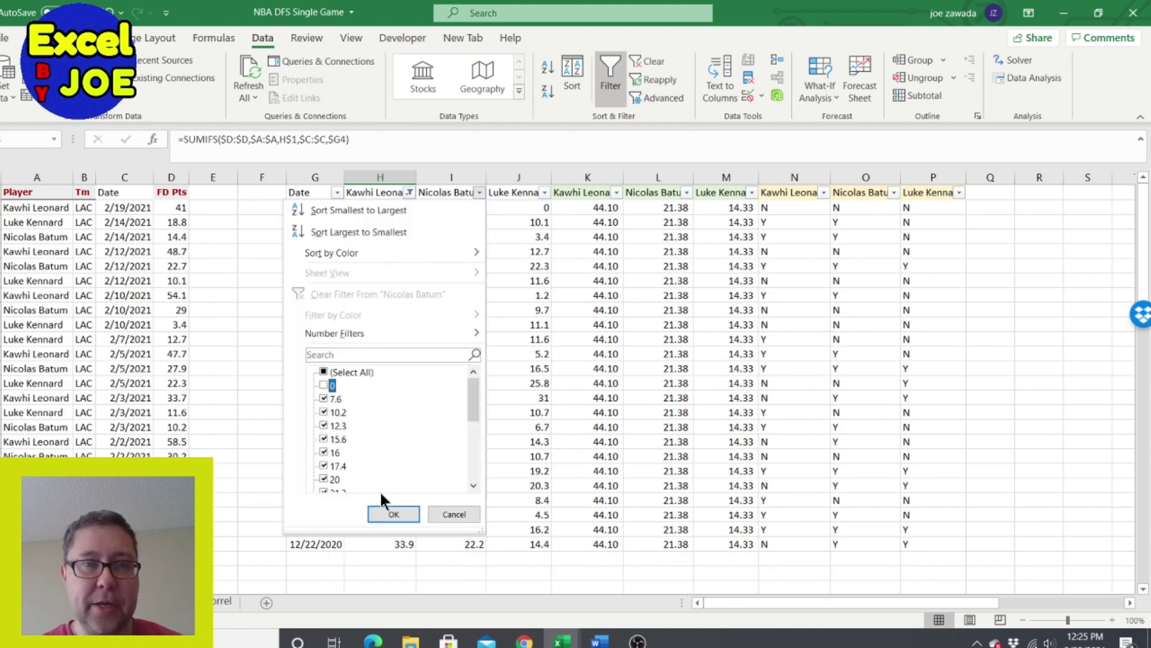
click(393, 514)
click(391, 265)
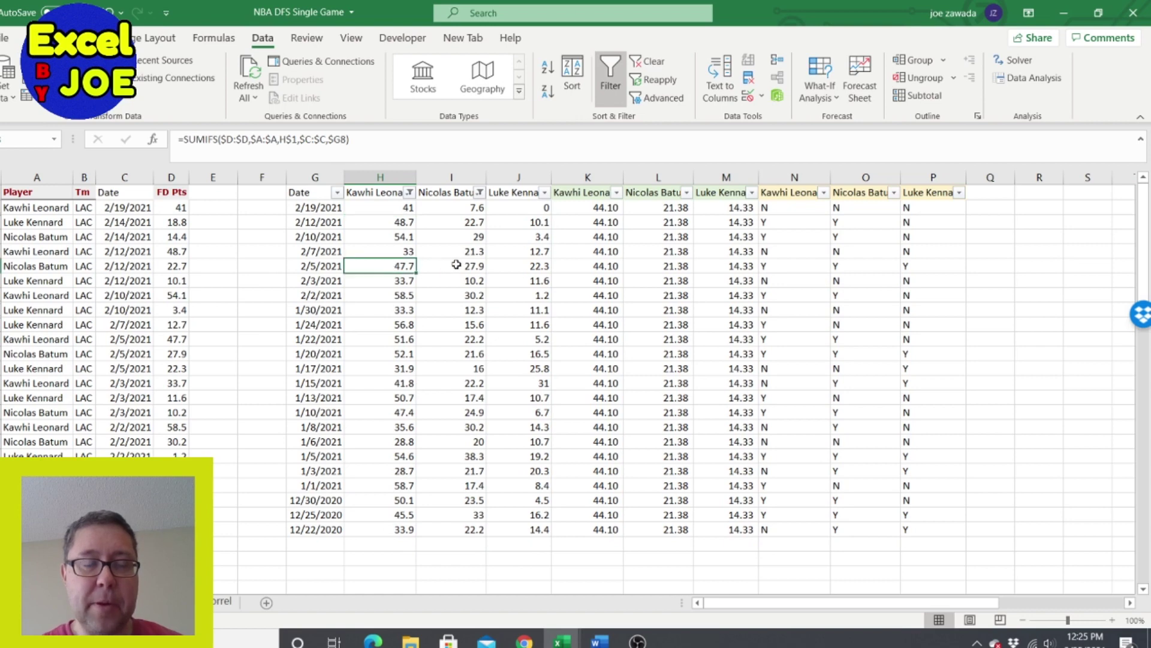
Step: Review the Kawhi Leonard and Nicolas Batum correlation on the CORREL sheet, and compare it with their paired scores in the filtered game table
click(223, 601)
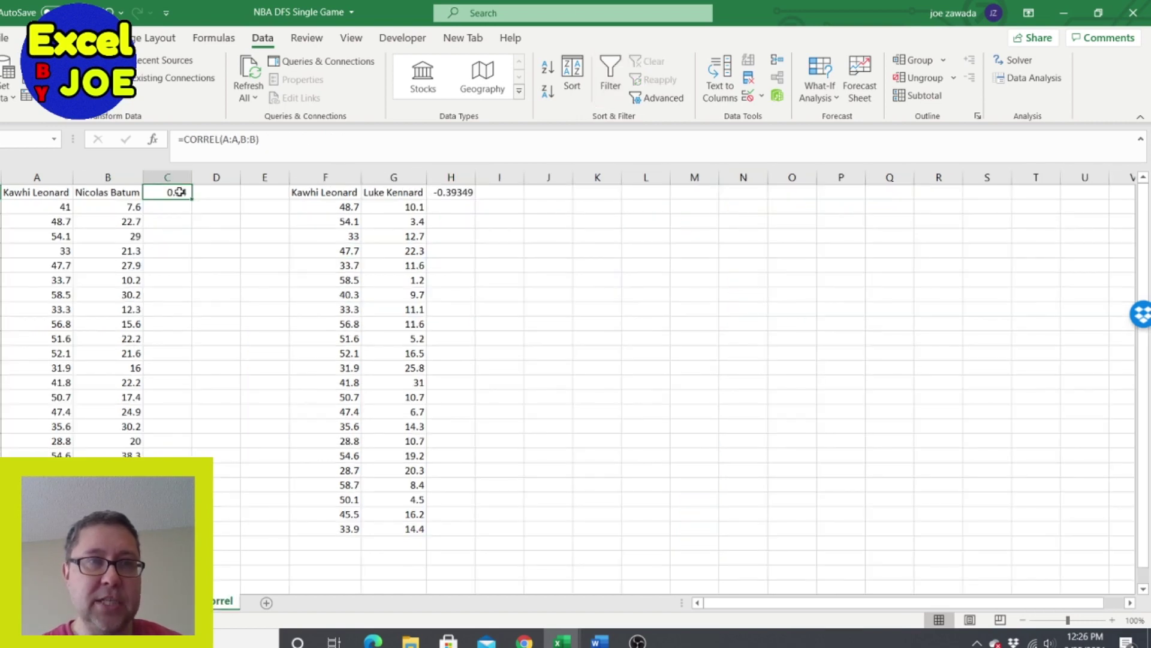
key(ctrl+Page_Up)
click(427, 222)
click(408, 235)
click(443, 251)
click(394, 311)
click(471, 306)
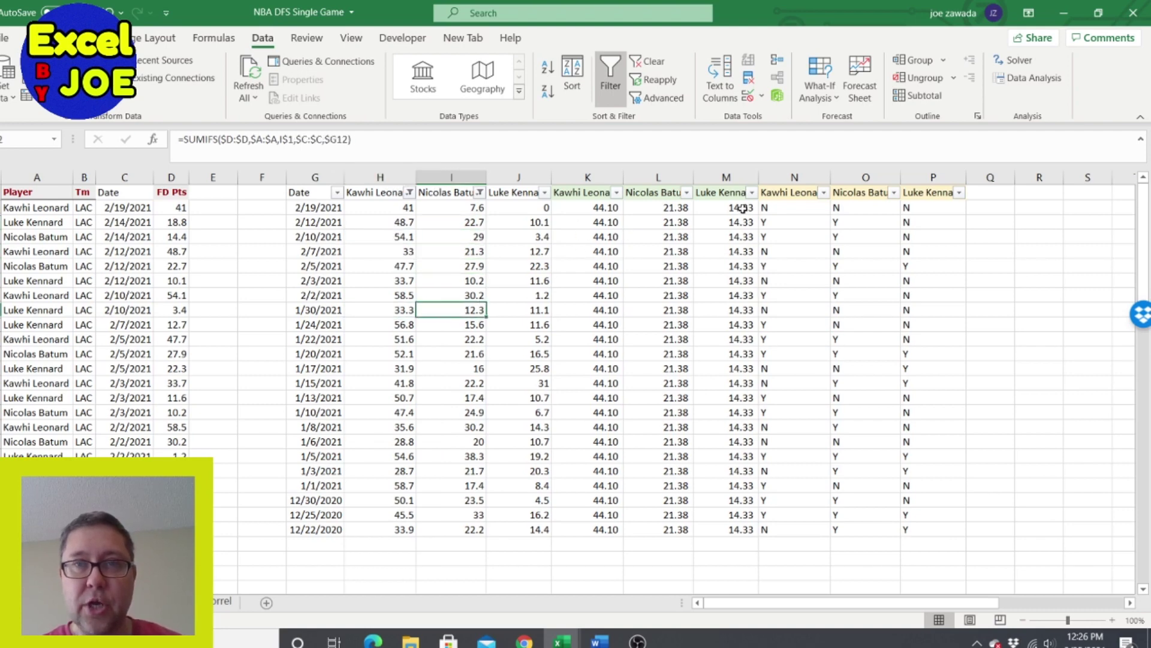
Step: Count the filtered games using Kawhi Leonard's points in column H
drag(412, 207, 407, 538)
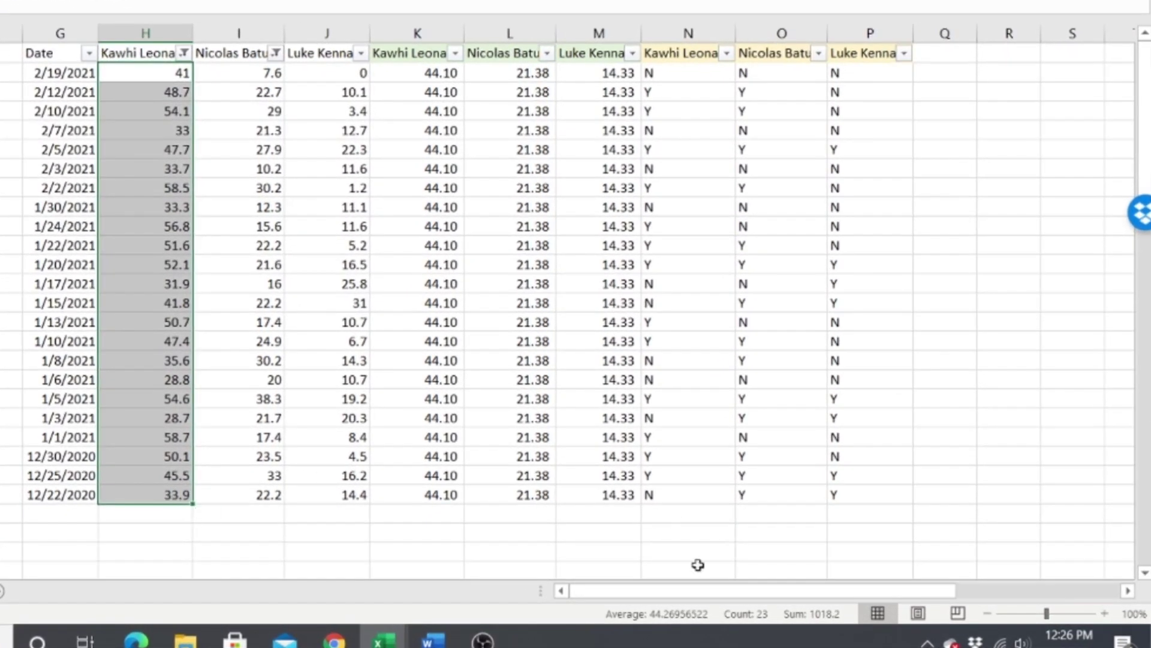
click(498, 154)
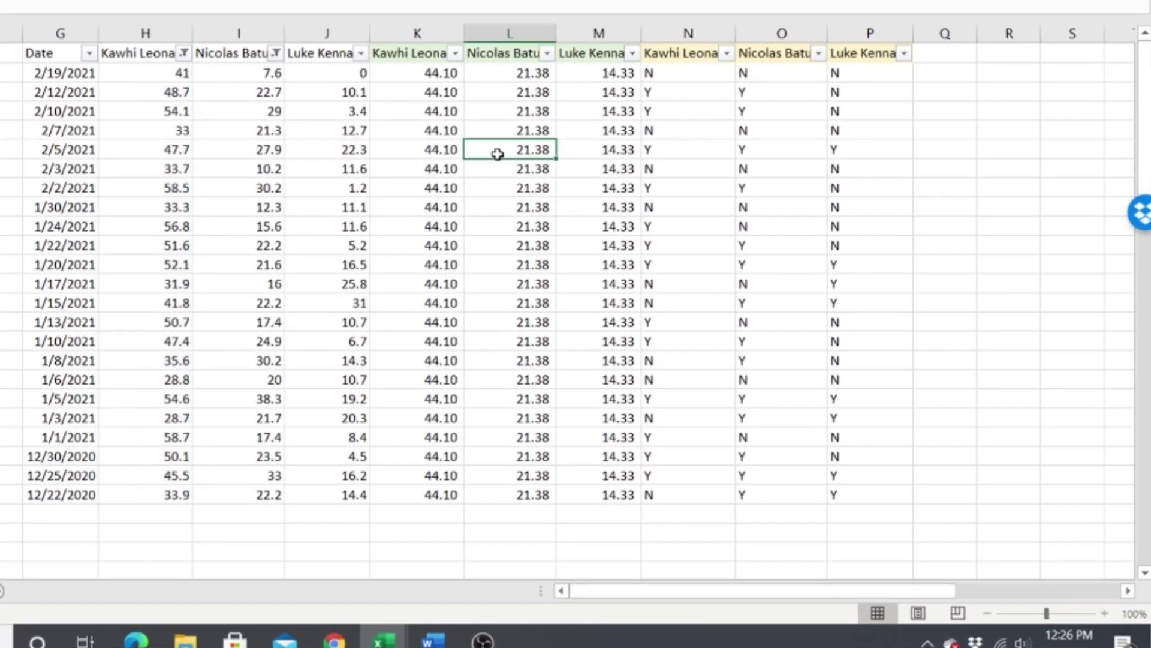
click(615, 76)
Step: Filter the Kawhi Leonard and Nicolas Batum flags in columns N and O to Y and count the matching games
click(727, 54)
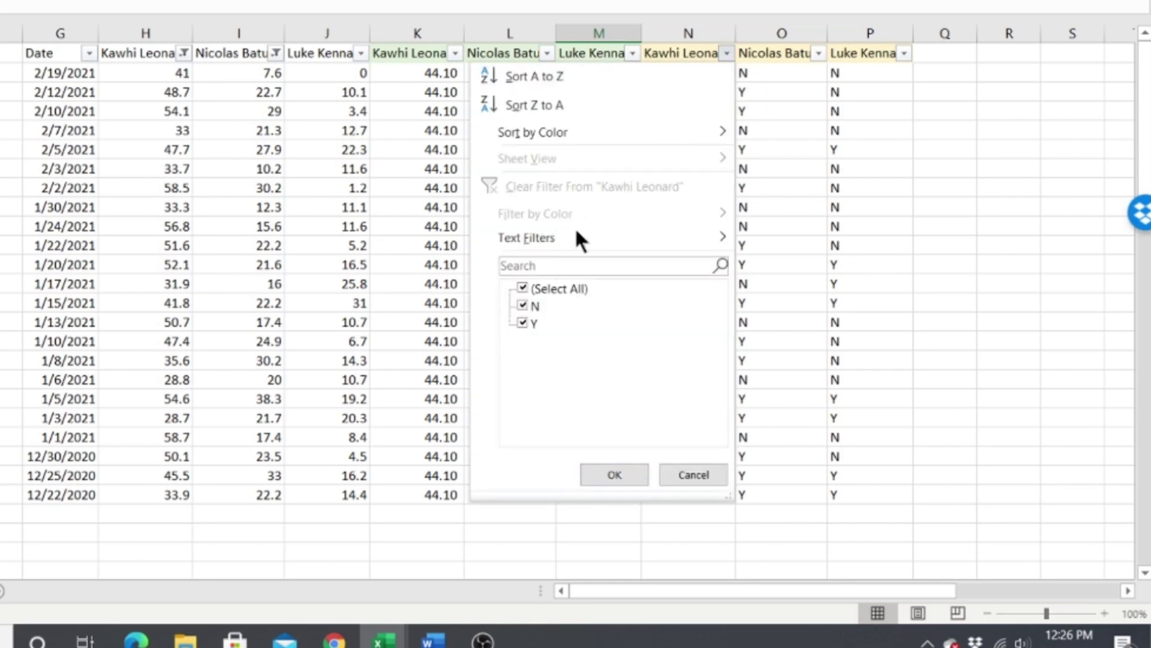
click(523, 305)
click(604, 474)
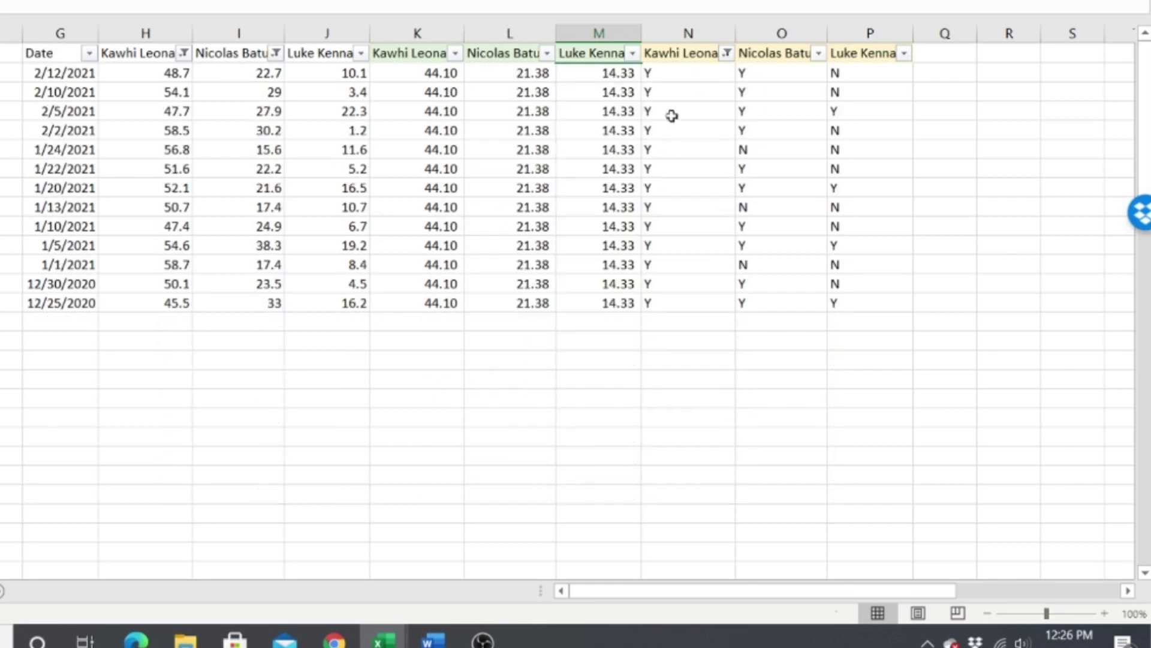
click(818, 54)
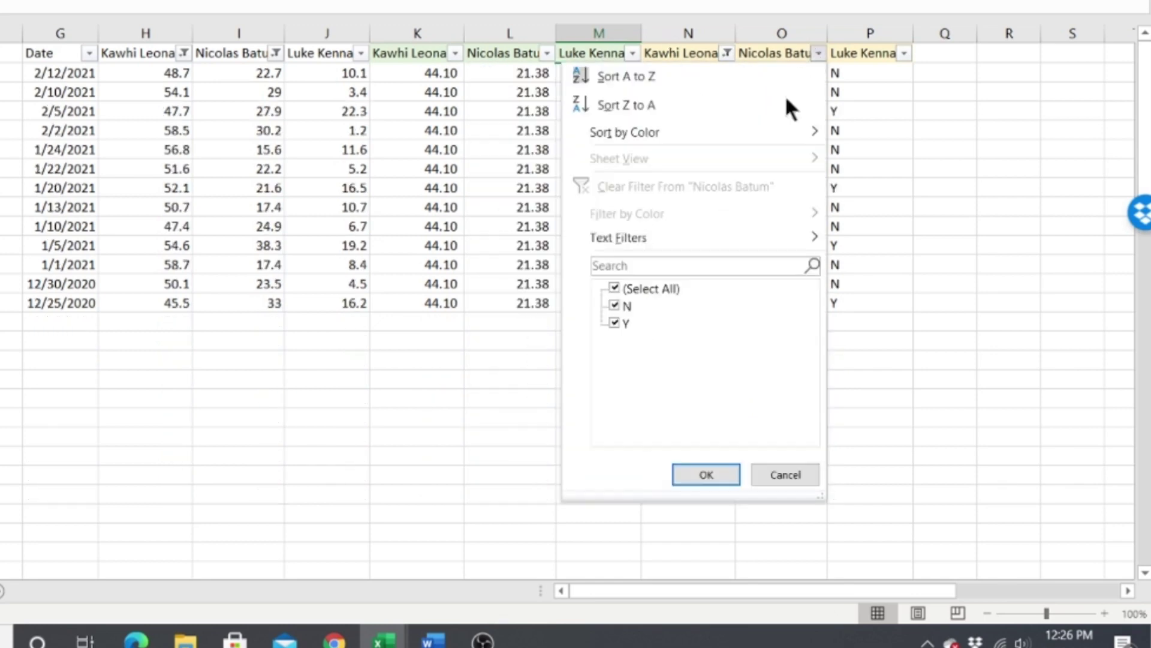
click(625, 310)
click(719, 471)
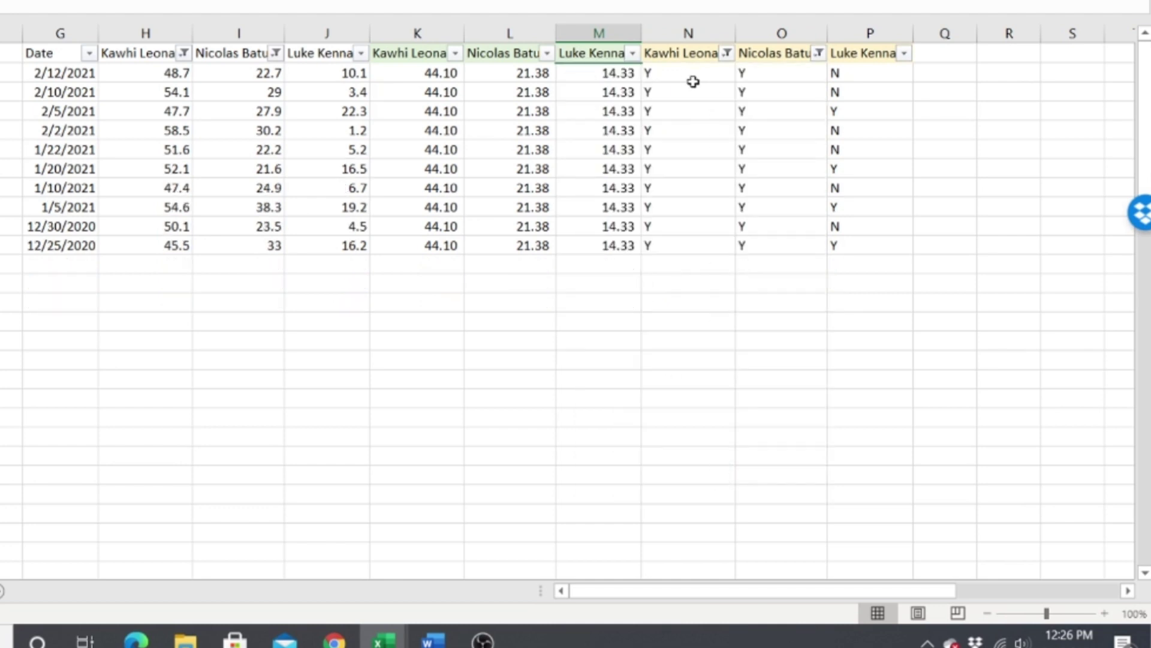
drag(682, 74, 684, 249)
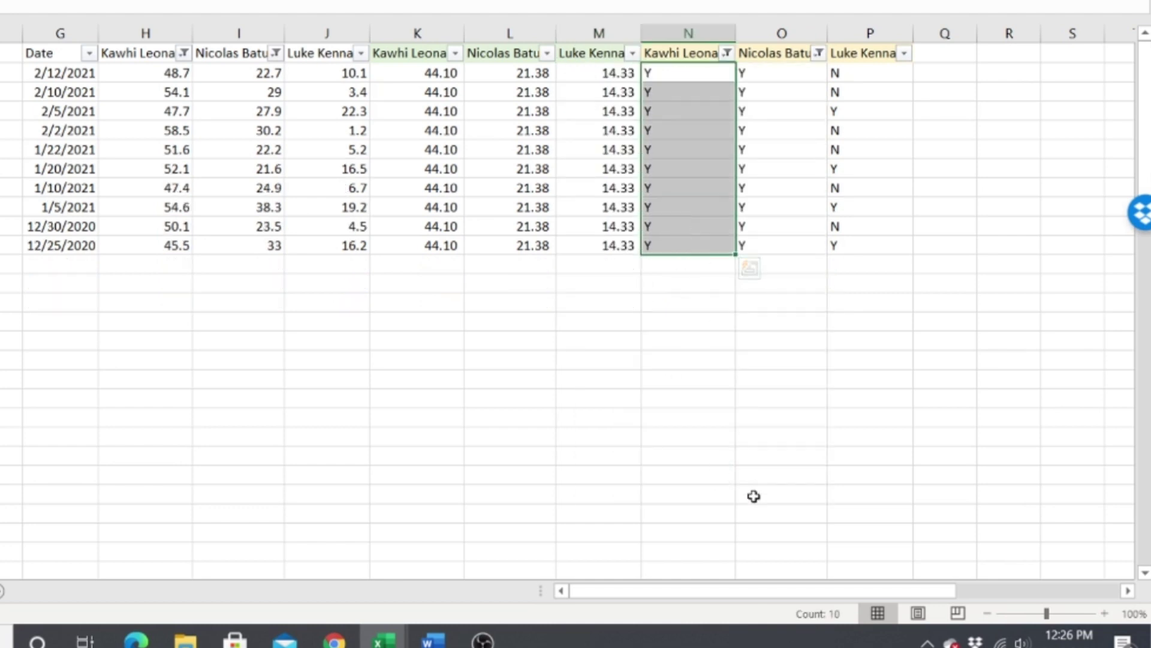
click(708, 77)
Step: Switch the flag filters in columns N and O to N only and count the games where both were below average
click(727, 53)
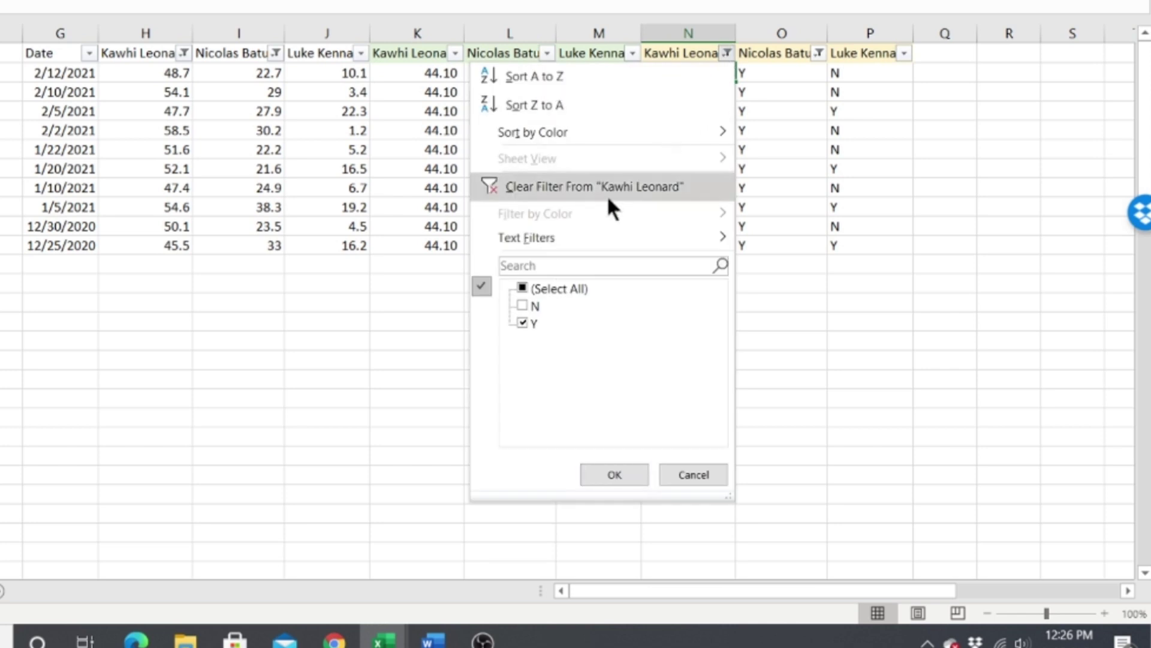
click(530, 306)
click(528, 320)
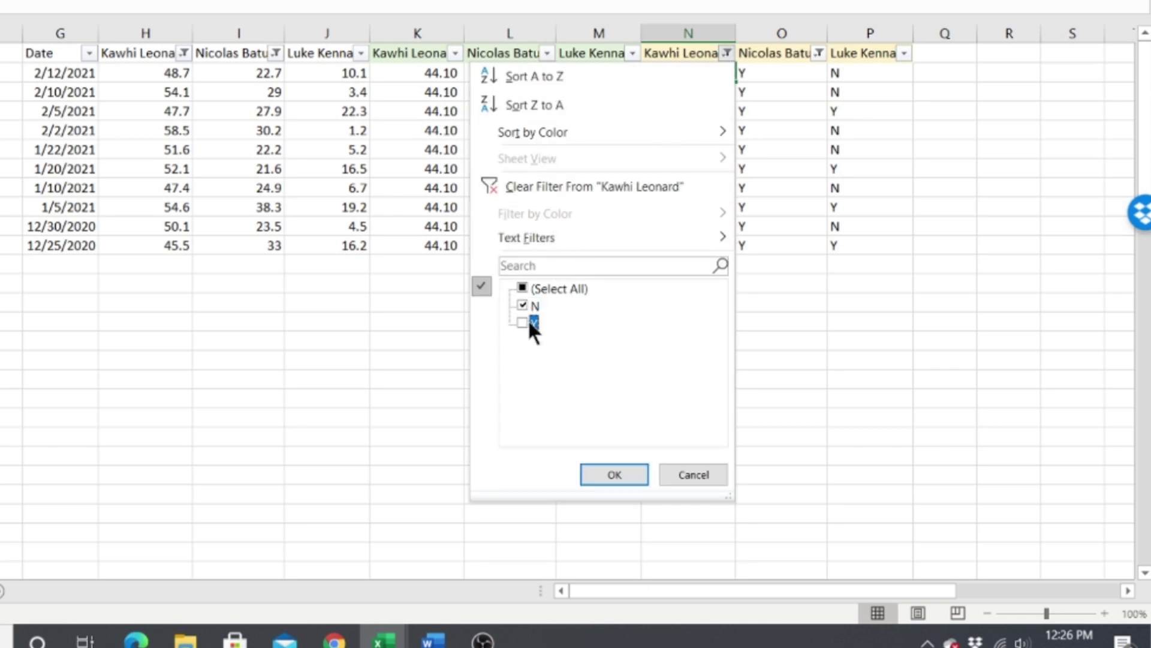
click(614, 474)
click(819, 54)
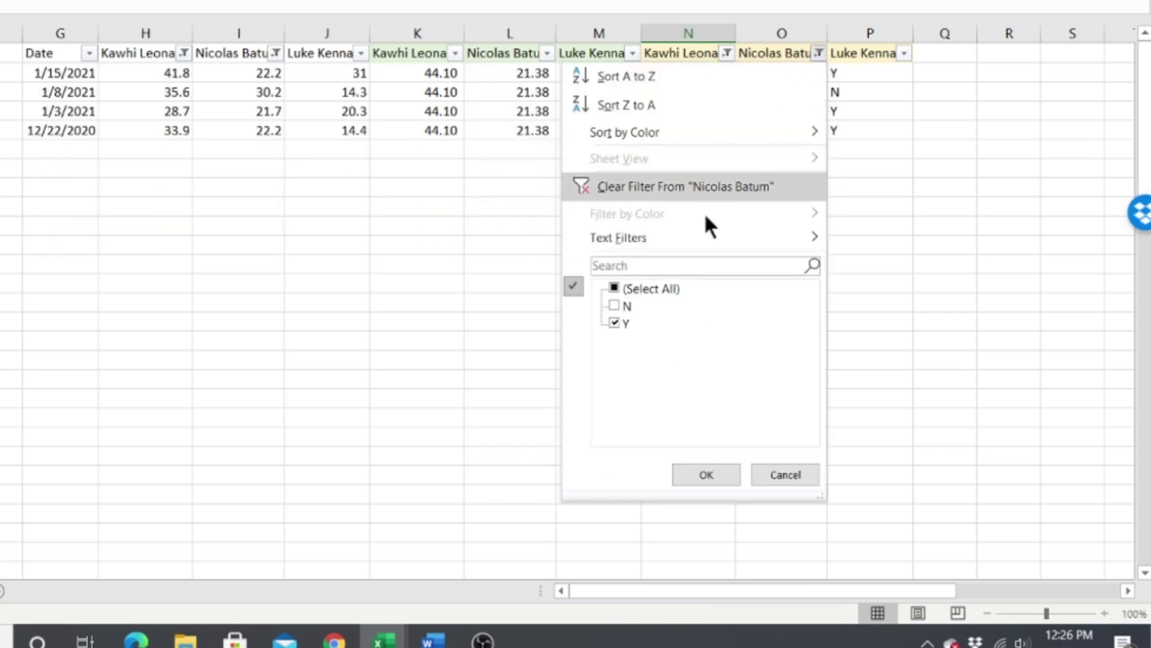
click(613, 306)
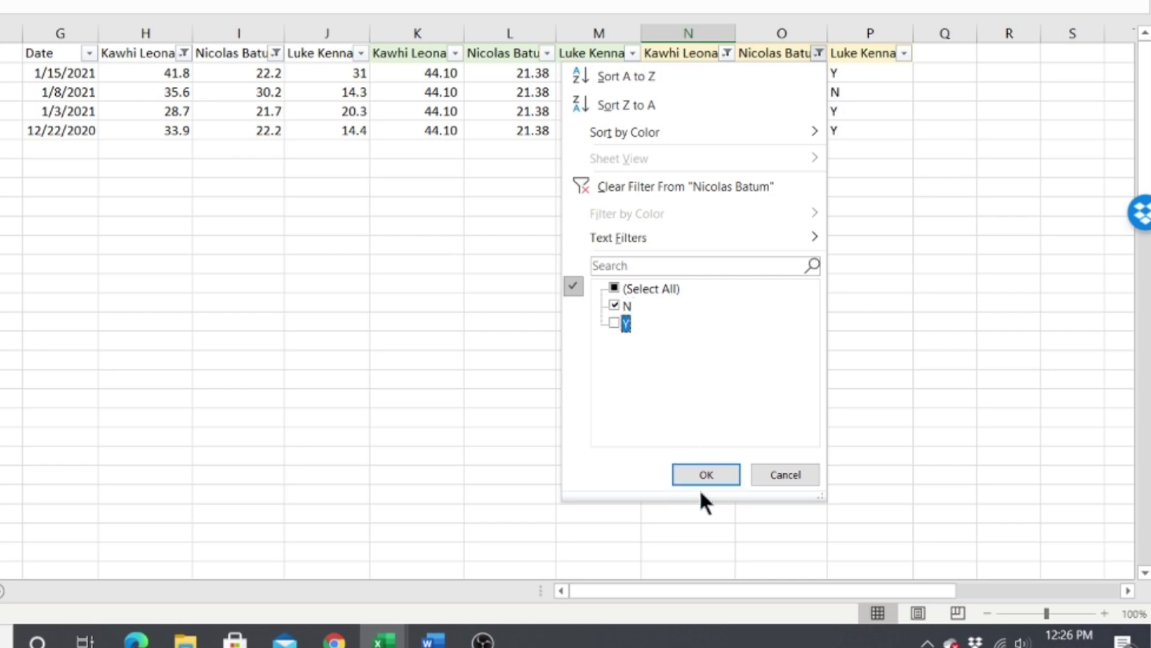
click(707, 474)
drag(763, 73, 768, 170)
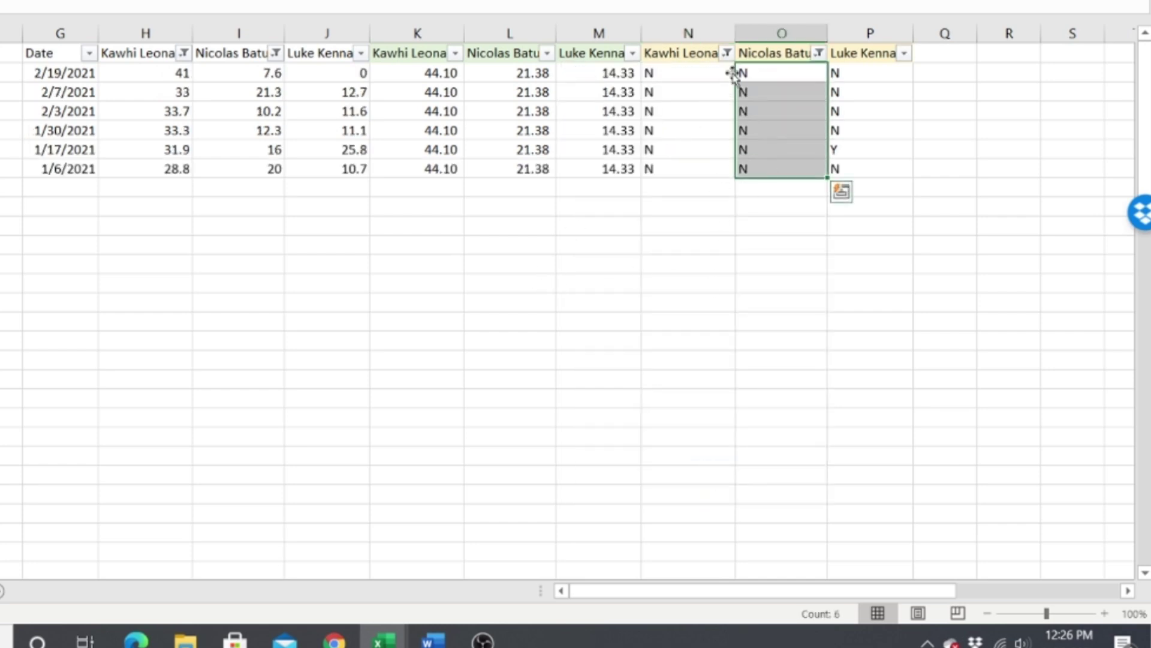
Step: Show all Y and N flags again in columns O and N
click(819, 53)
click(614, 290)
click(693, 474)
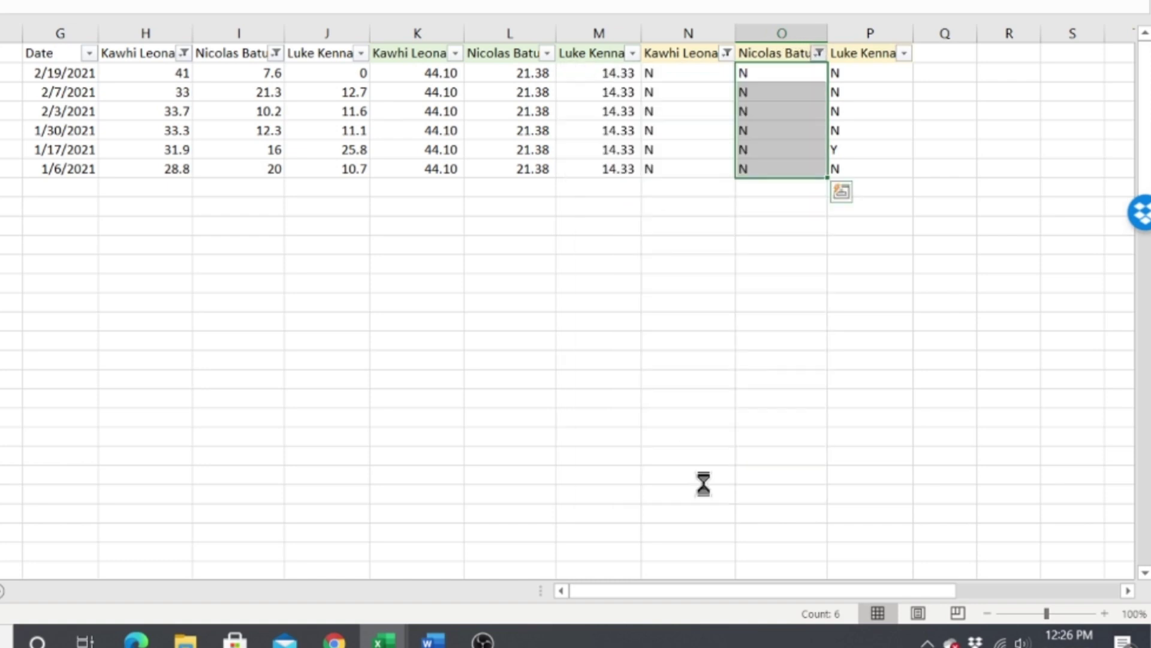
click(725, 54)
click(538, 290)
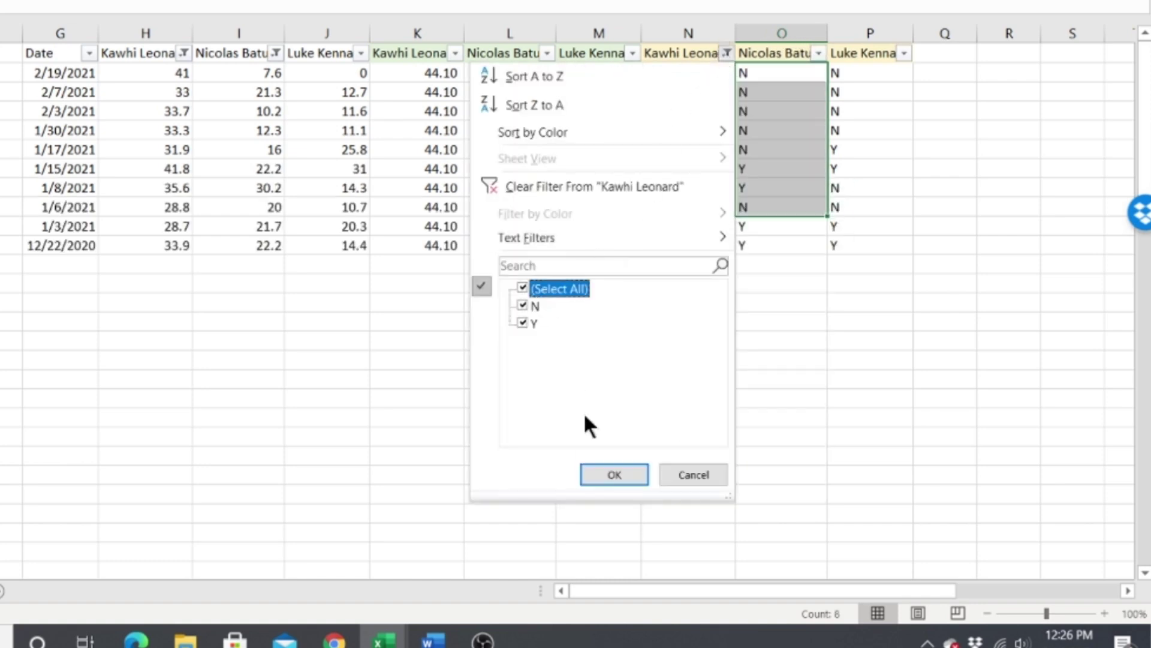
click(604, 473)
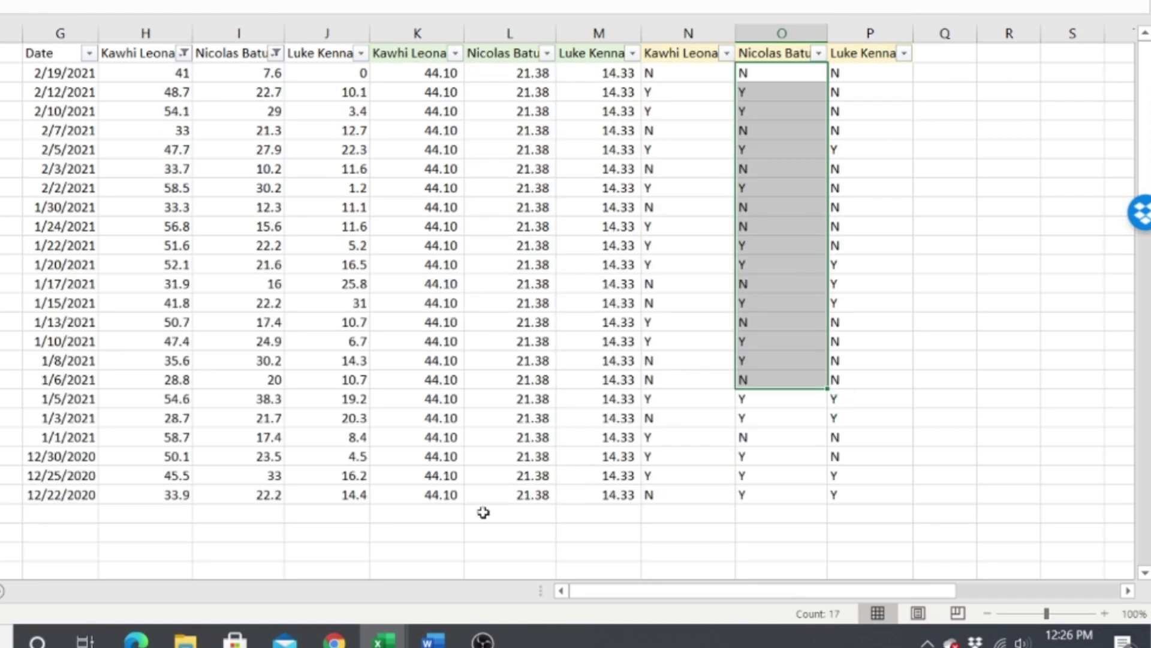
Step: Enter =16/23 in column J below the game table and format the result as a percentage
click(329, 539)
text(=16/23)
key(Return)
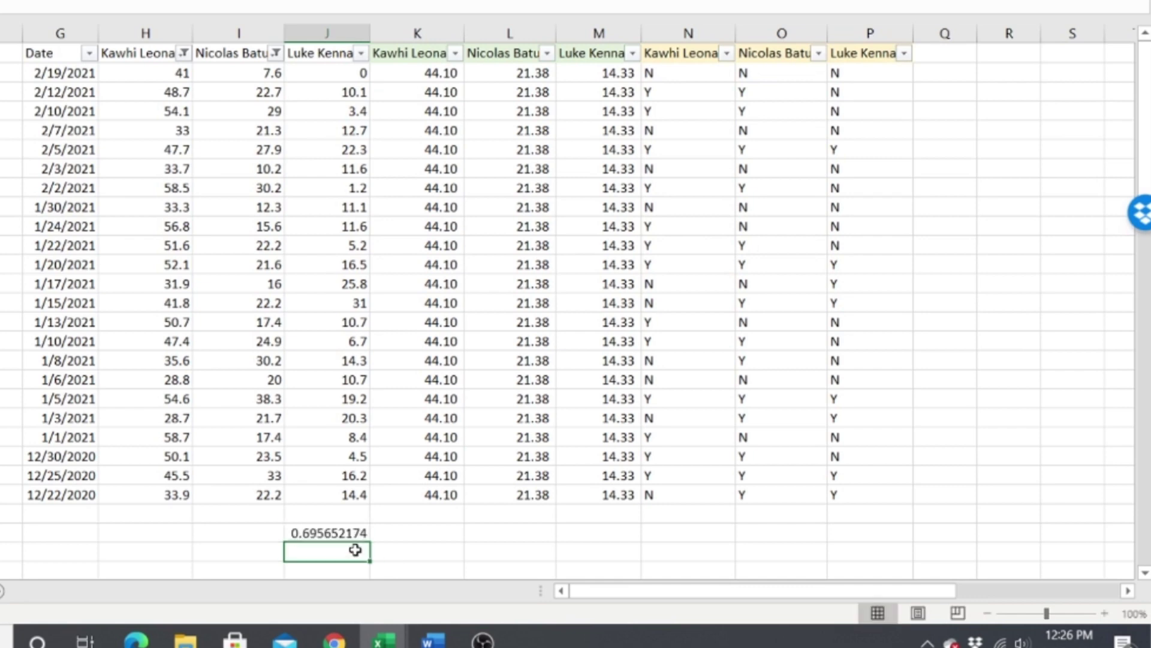
key(Up)
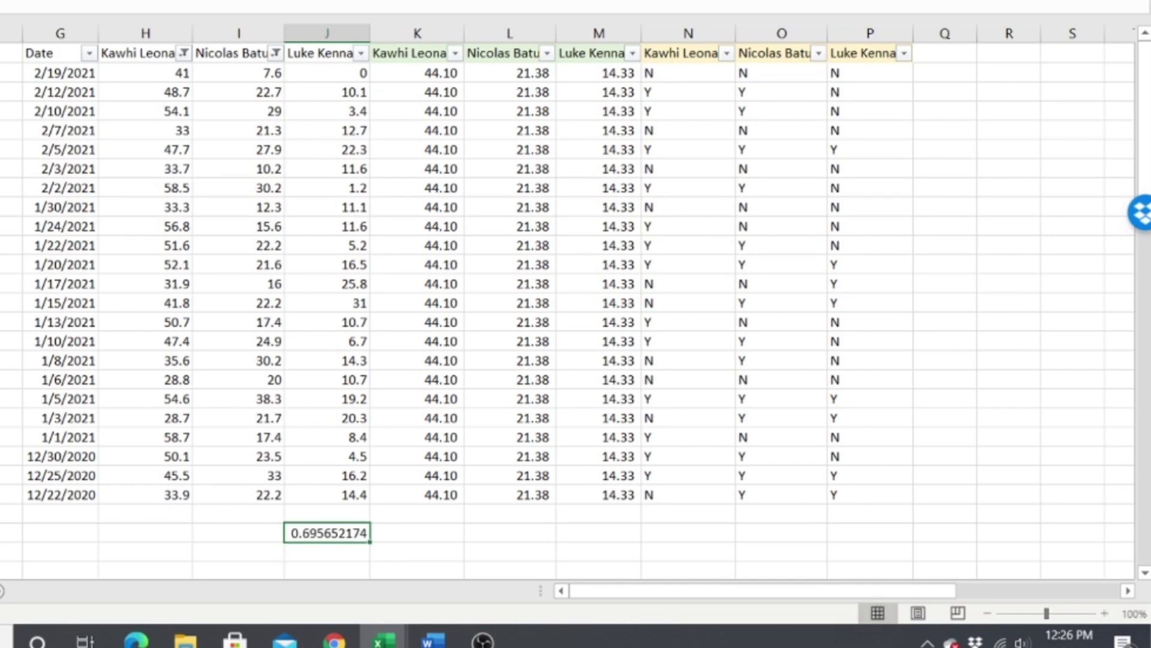
key(ctrl+shift+5)
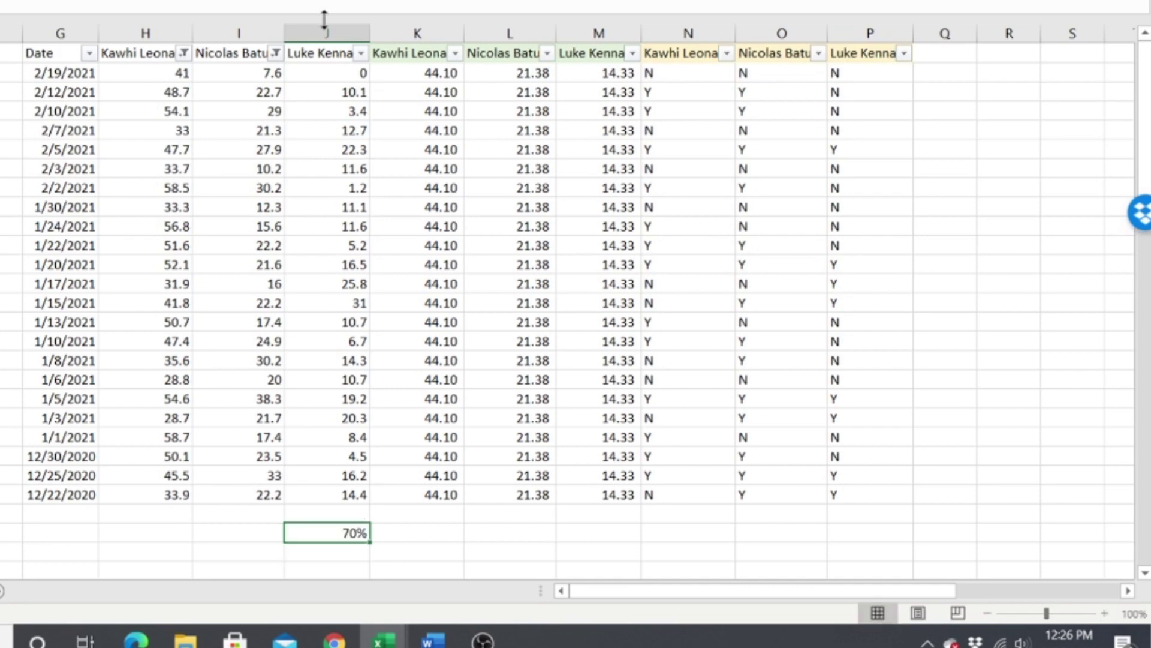
click(412, 536)
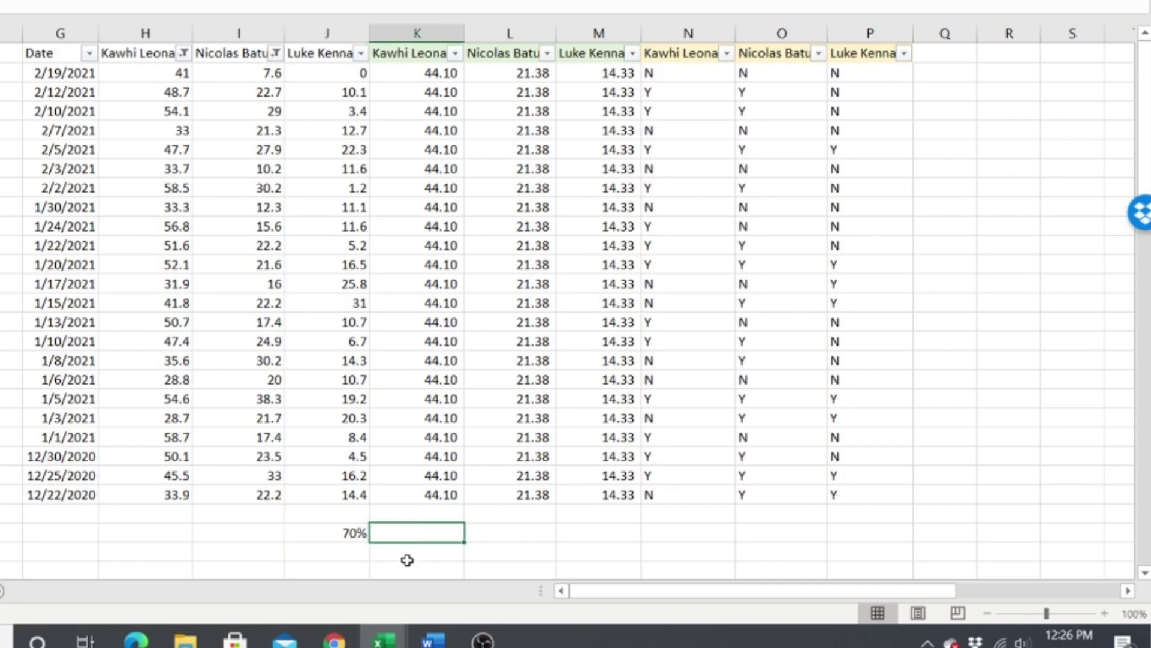
click(480, 549)
click(344, 556)
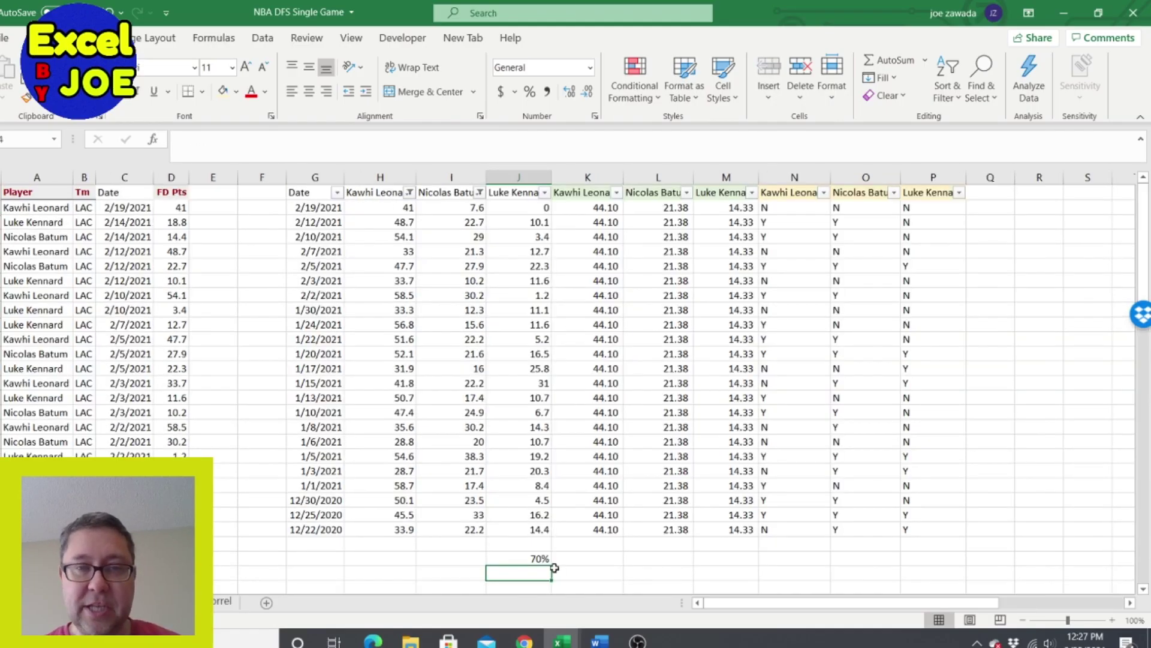
click(537, 559)
click(609, 559)
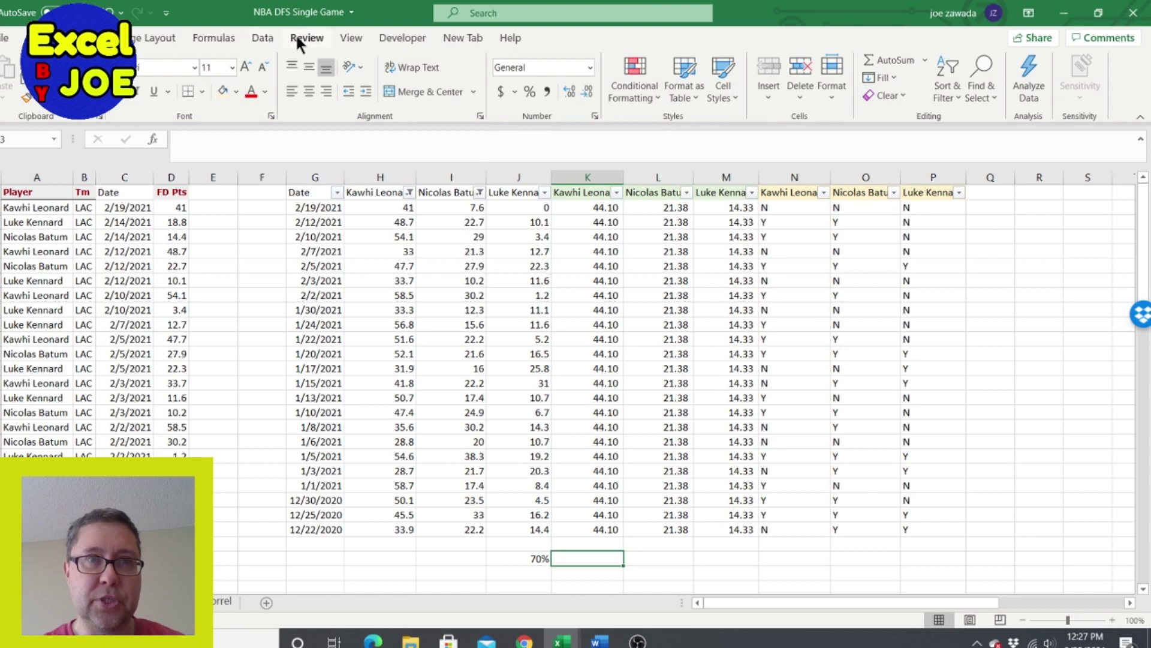
Step: Remove all filters from the game table and turn filtering back on for its header row
click(258, 36)
click(607, 84)
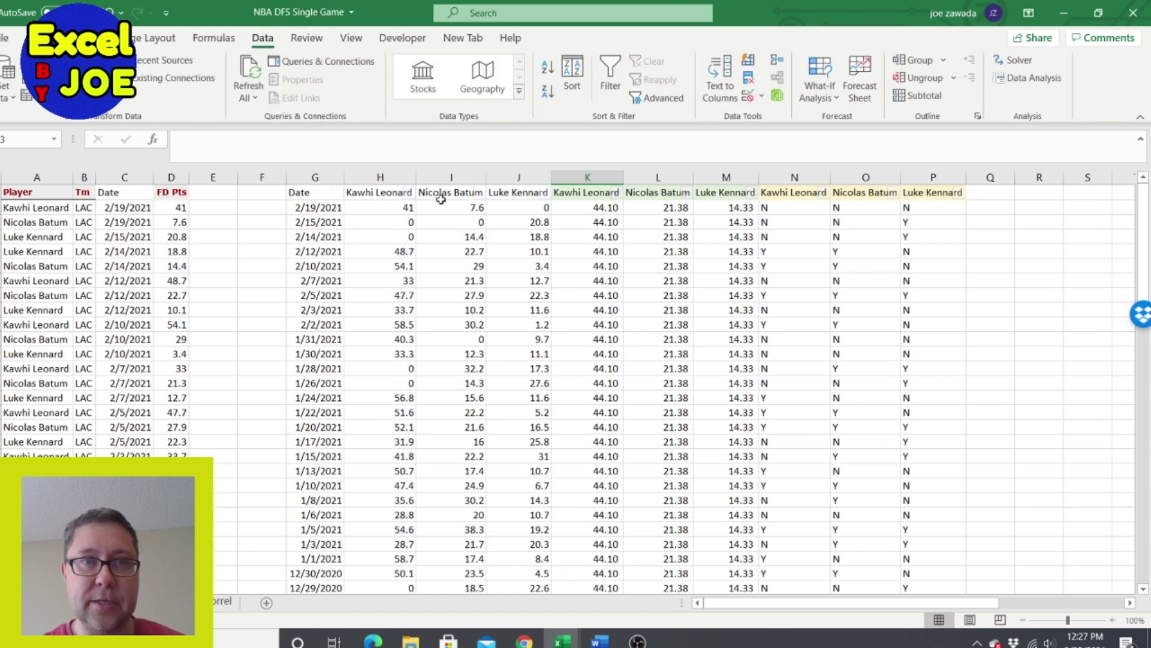
click(445, 198)
click(611, 78)
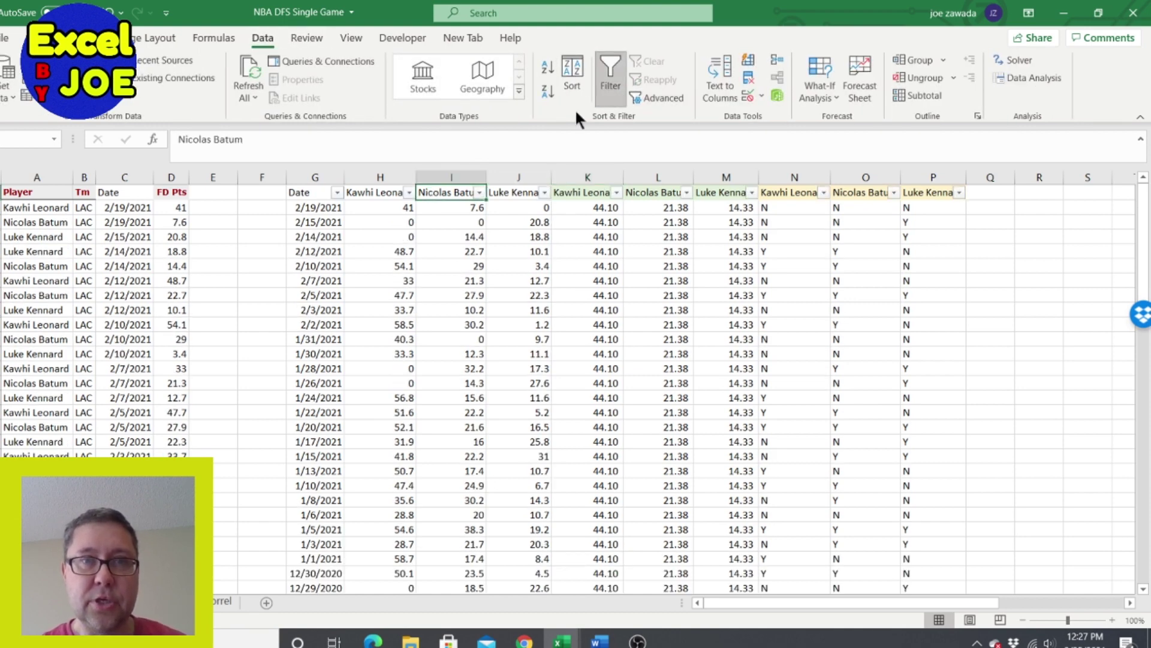
Step: Filter out the 0 scores for Kawhi Leonard in column H and Luke Kennard in column J, and count the remaining games
click(410, 192)
click(257, 385)
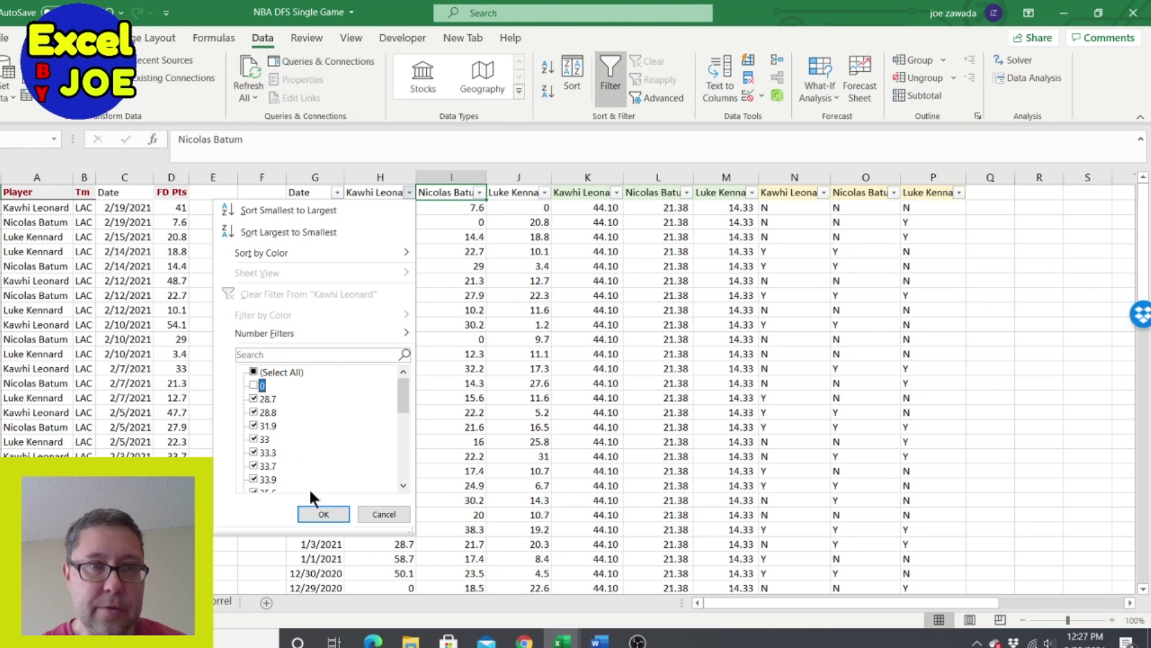
click(314, 511)
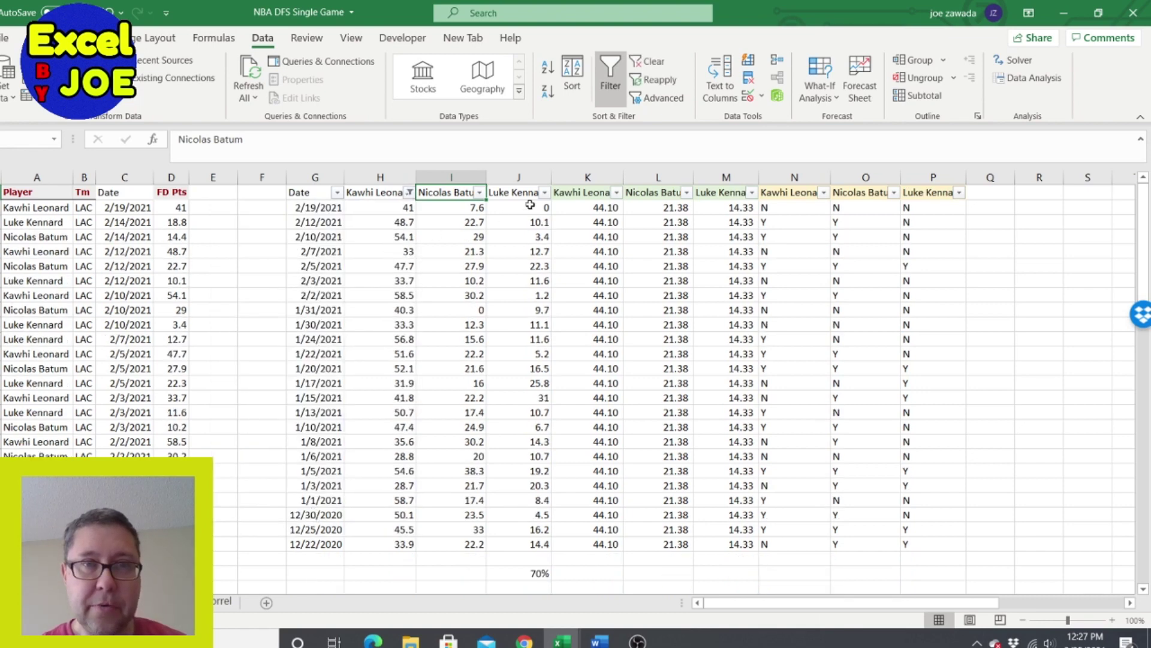
click(380, 236)
click(545, 192)
click(389, 385)
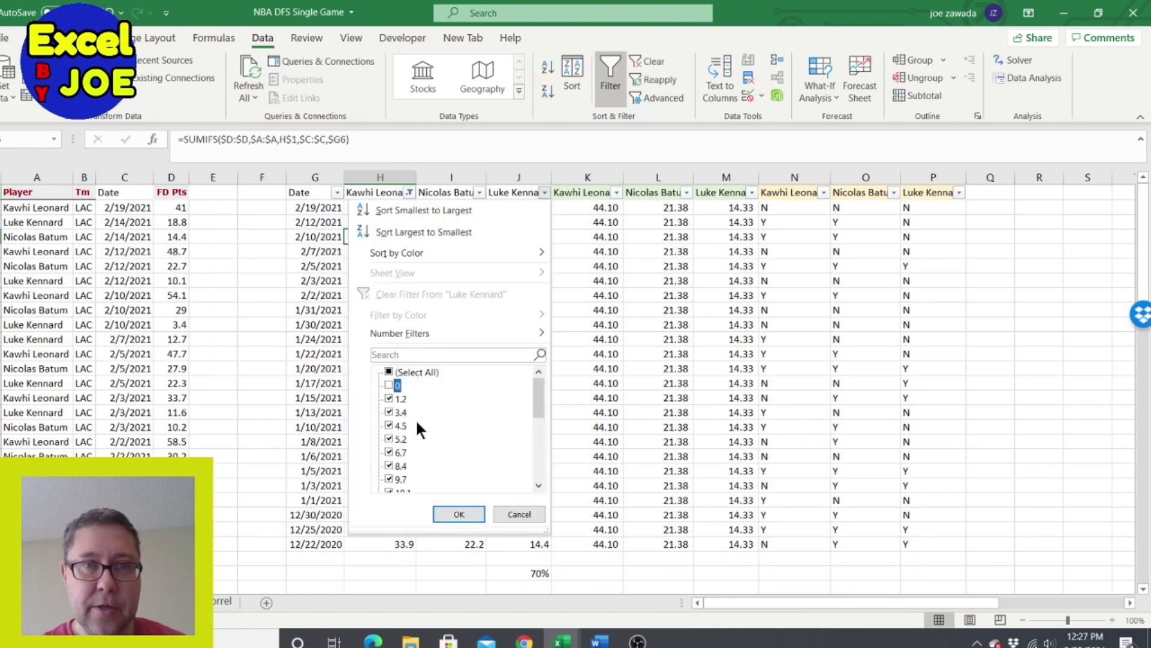
click(453, 508)
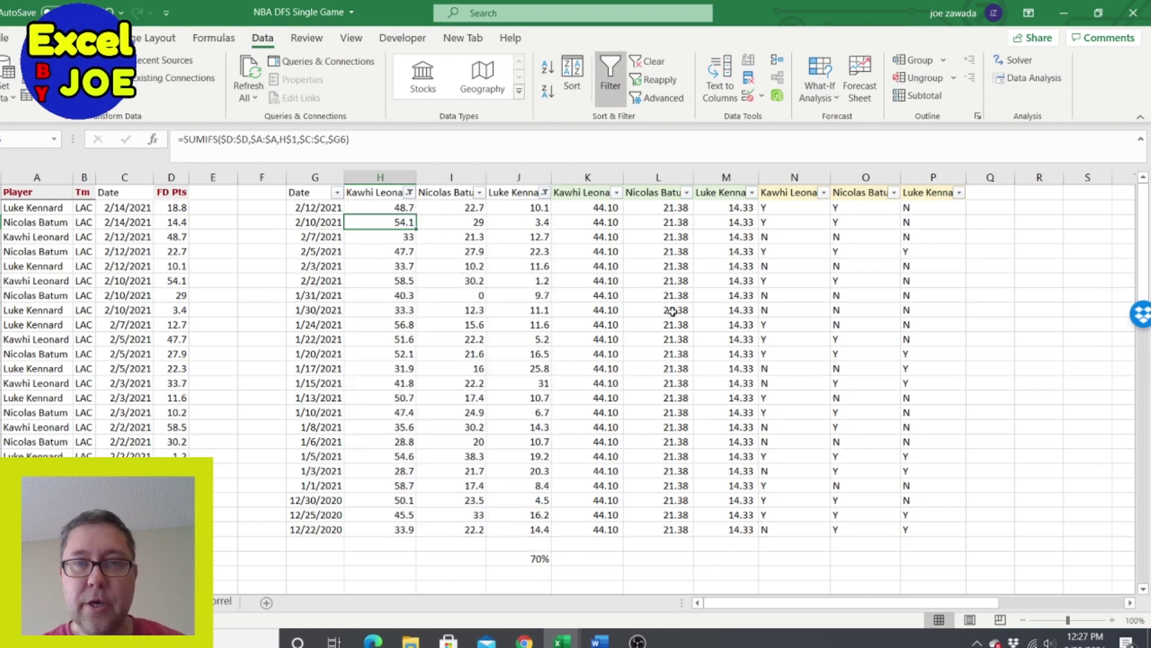
drag(680, 210, 673, 531)
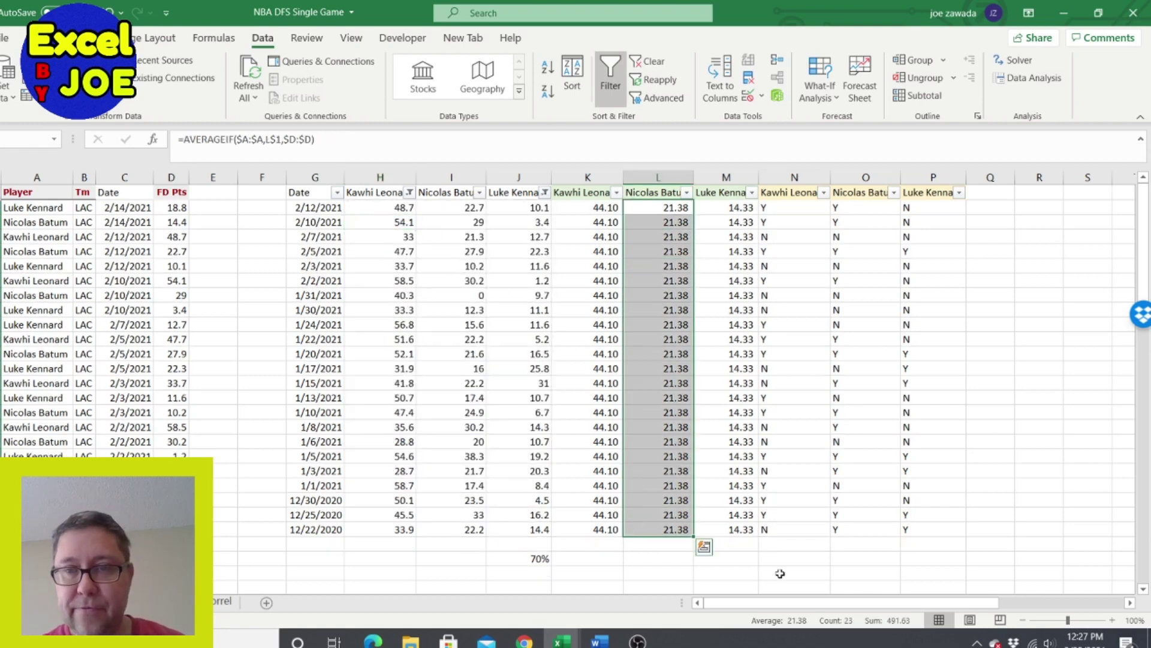
click(766, 311)
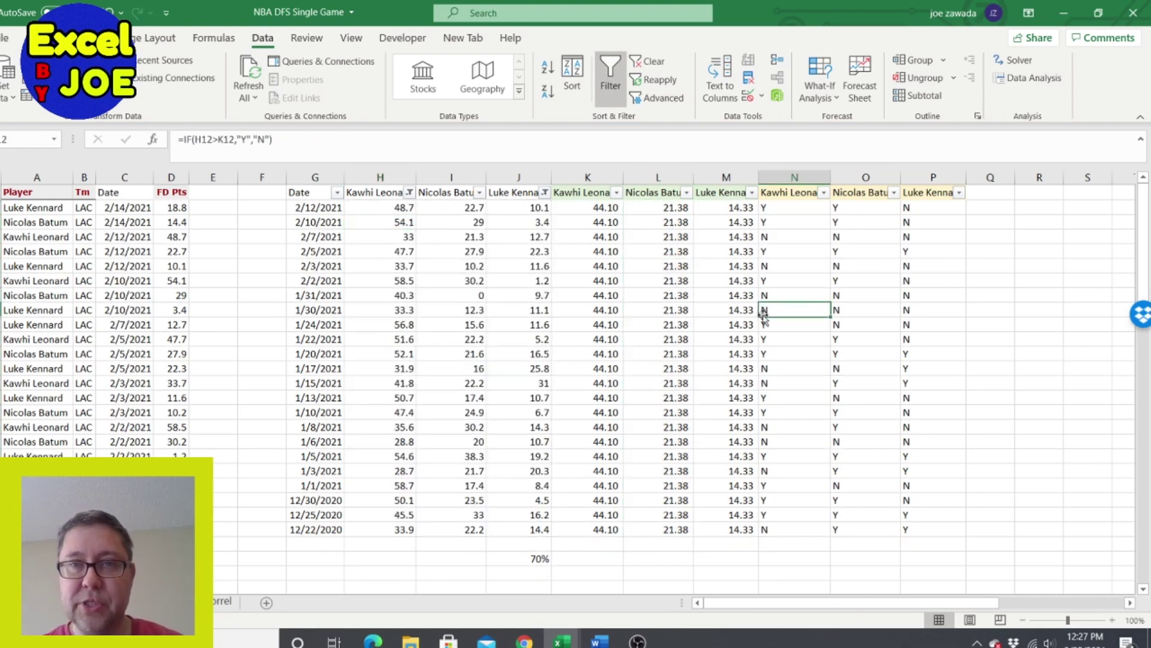
Step: Filter the Kawhi Leonard and Luke Kennard flags in columns N and P to Y and count the matching games
click(824, 193)
click(670, 387)
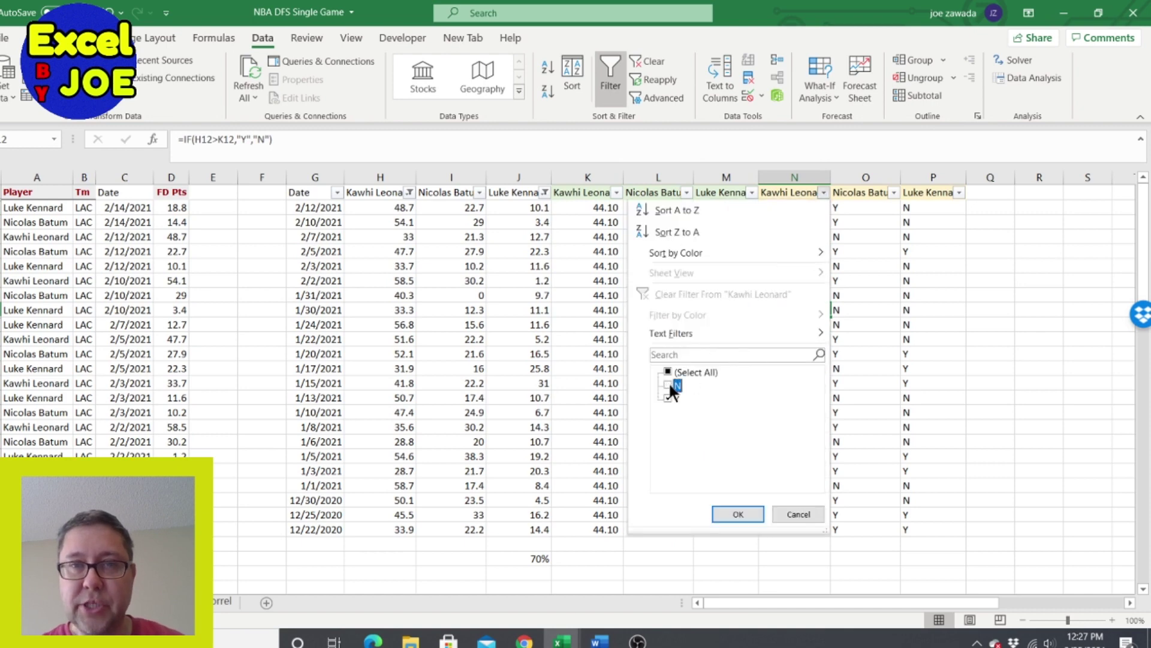
click(739, 515)
click(959, 193)
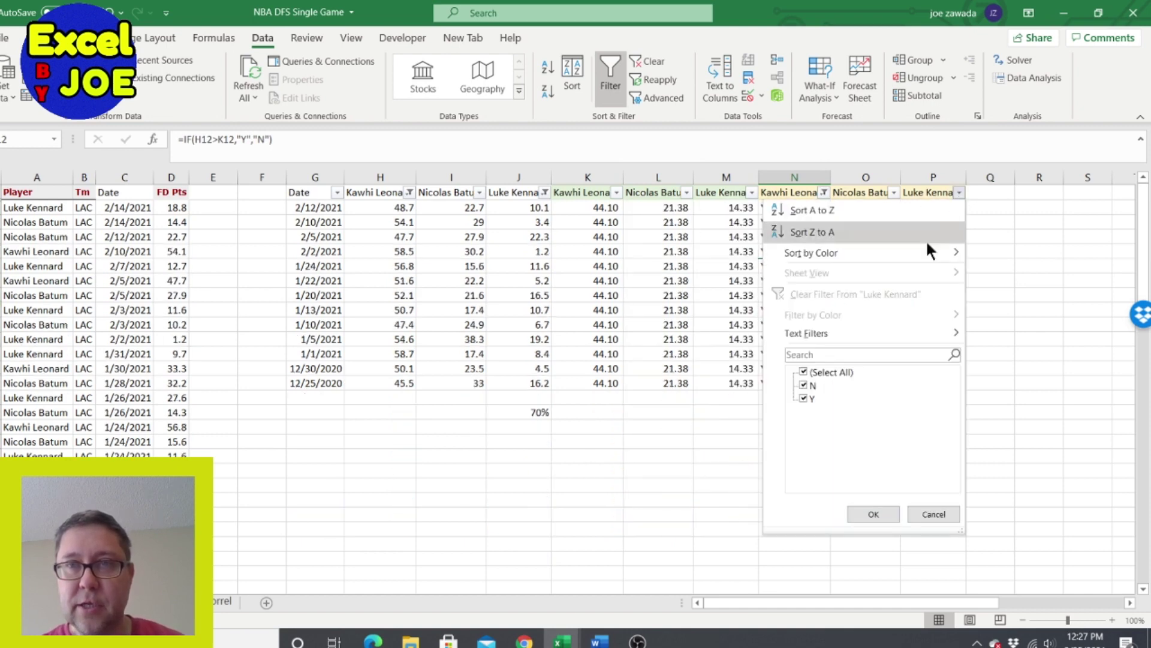
click(804, 386)
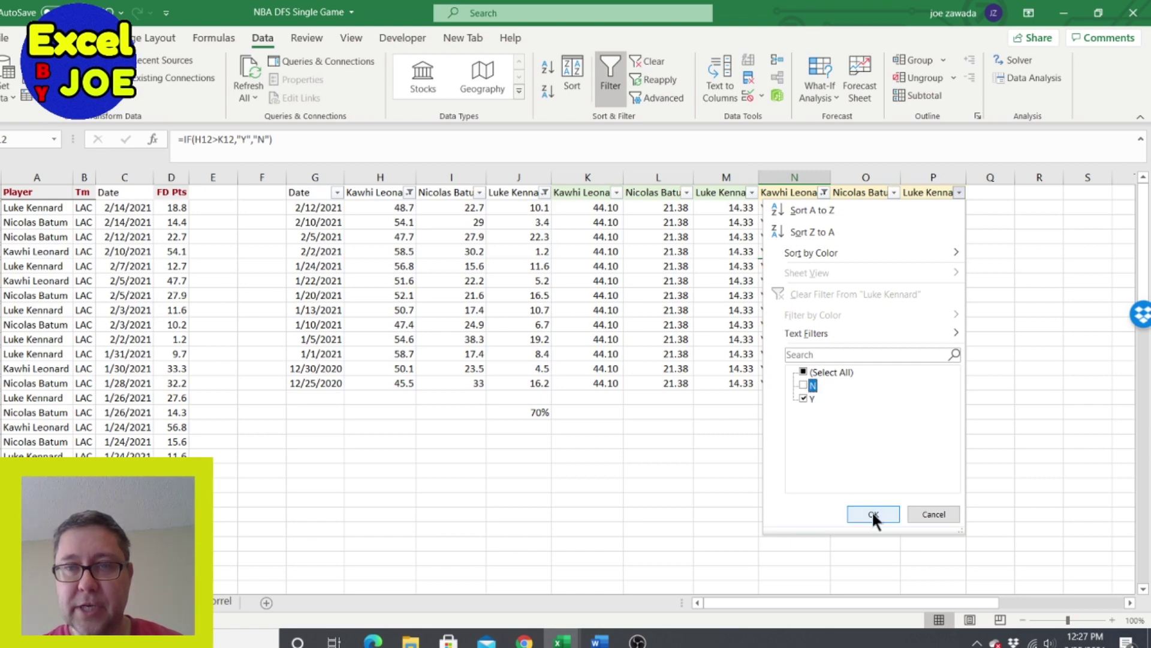
click(874, 514)
drag(911, 208, 912, 252)
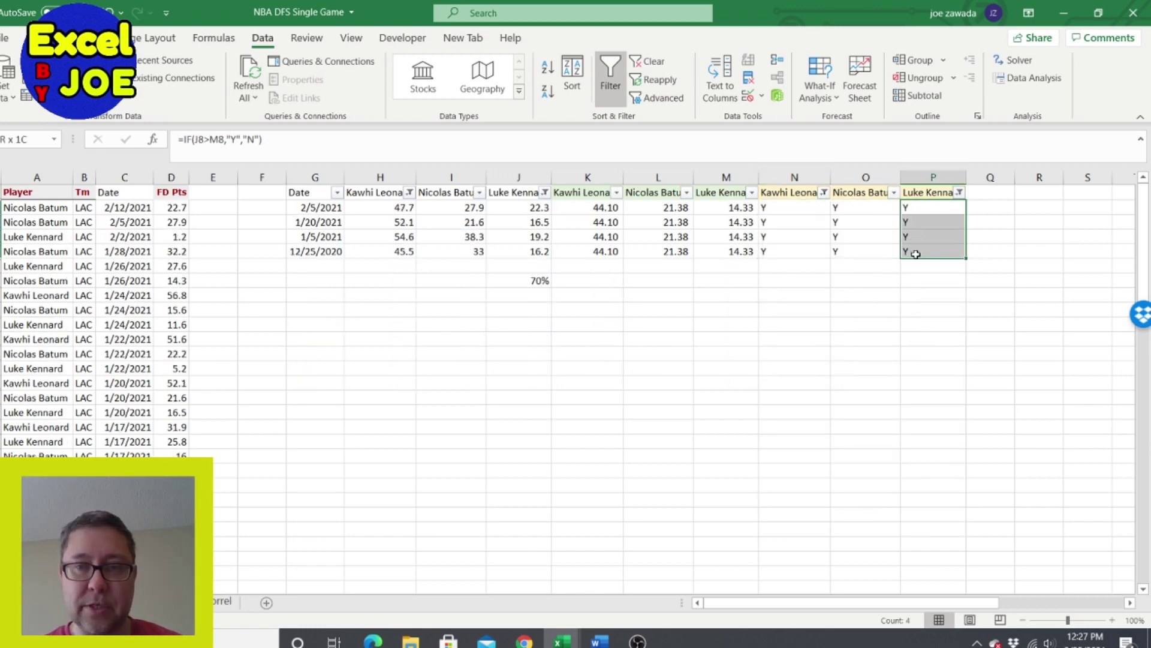
click(852, 294)
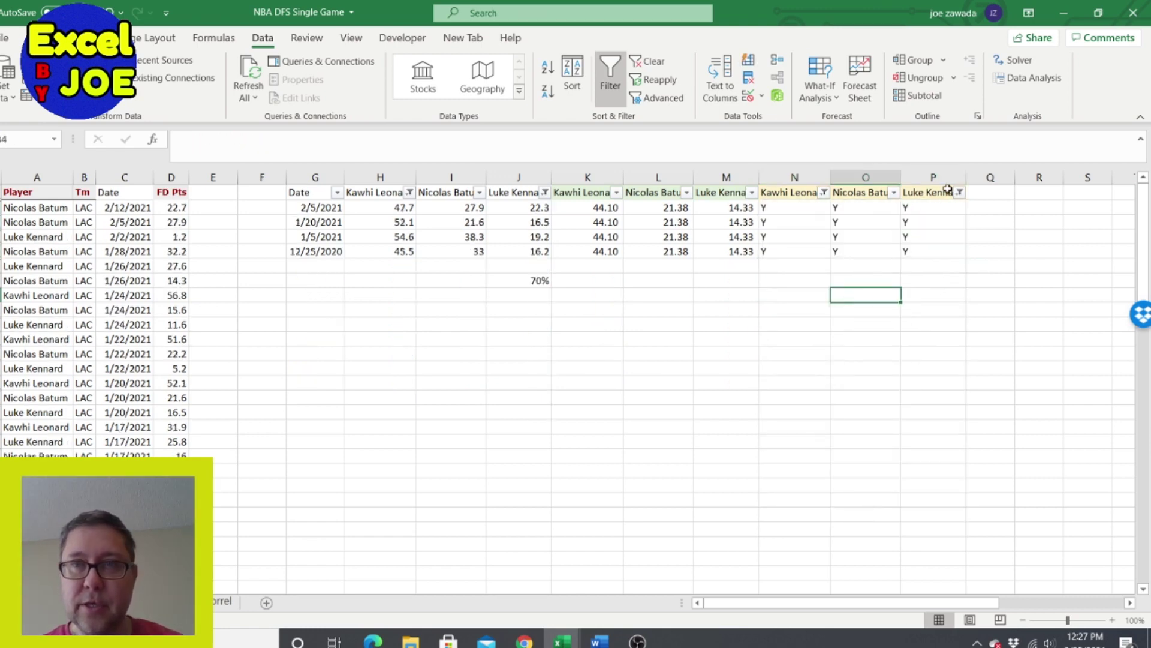
Step: Include the N flags again in the Kawhi Leonard flag filter in column N
click(824, 192)
click(671, 386)
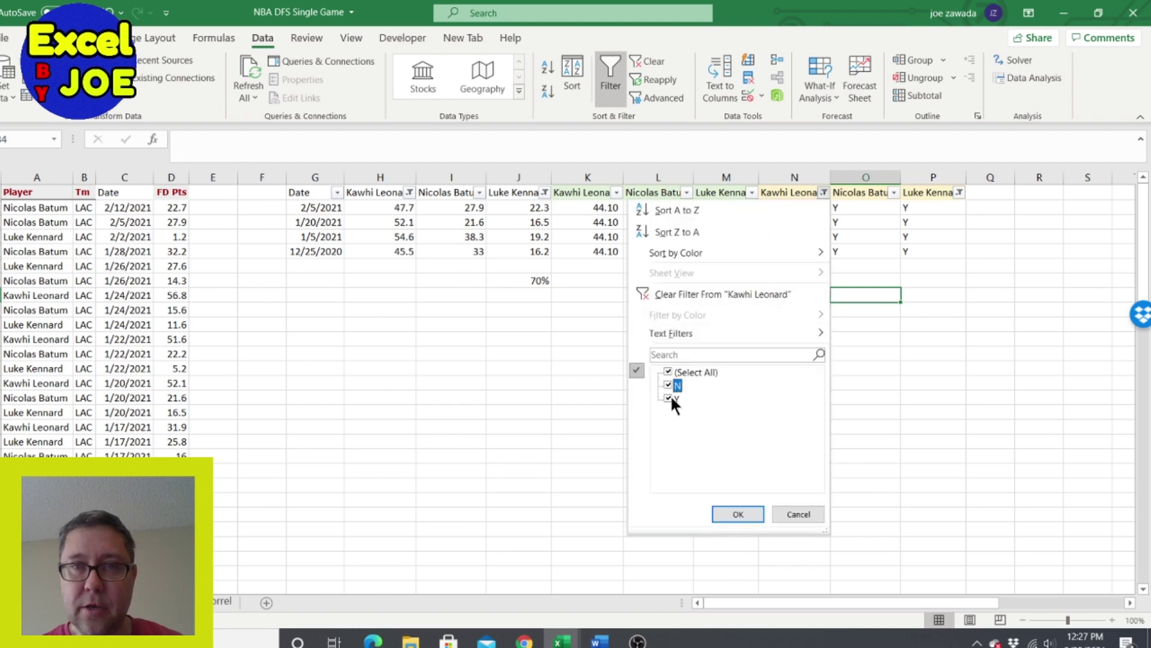
Step: Filter the yellow Kawhi Leonard and Luke Kennard columns to N and select the remaining Luke Kennard cells to count them
click(734, 512)
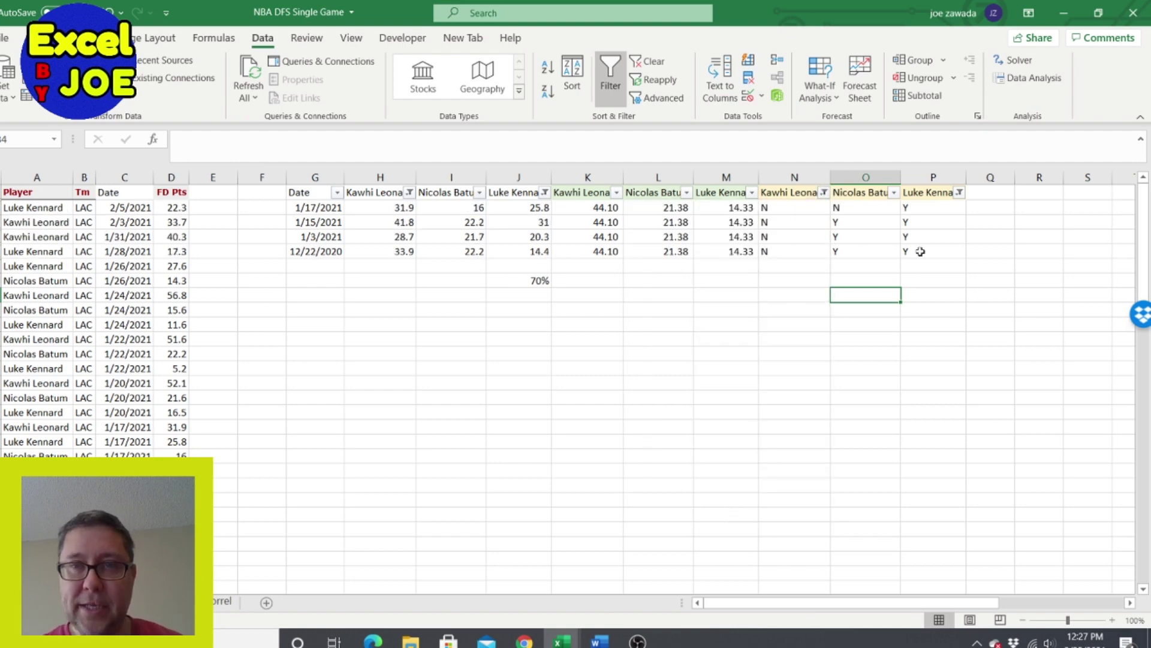
click(962, 191)
click(805, 385)
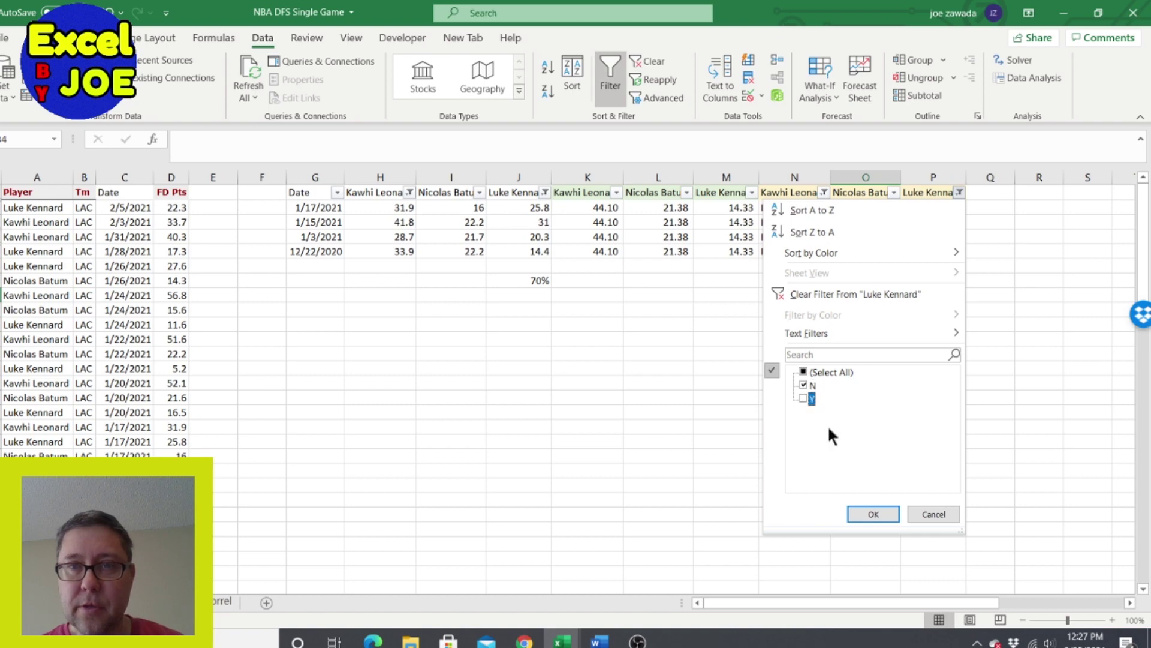
click(871, 515)
drag(920, 205, 930, 283)
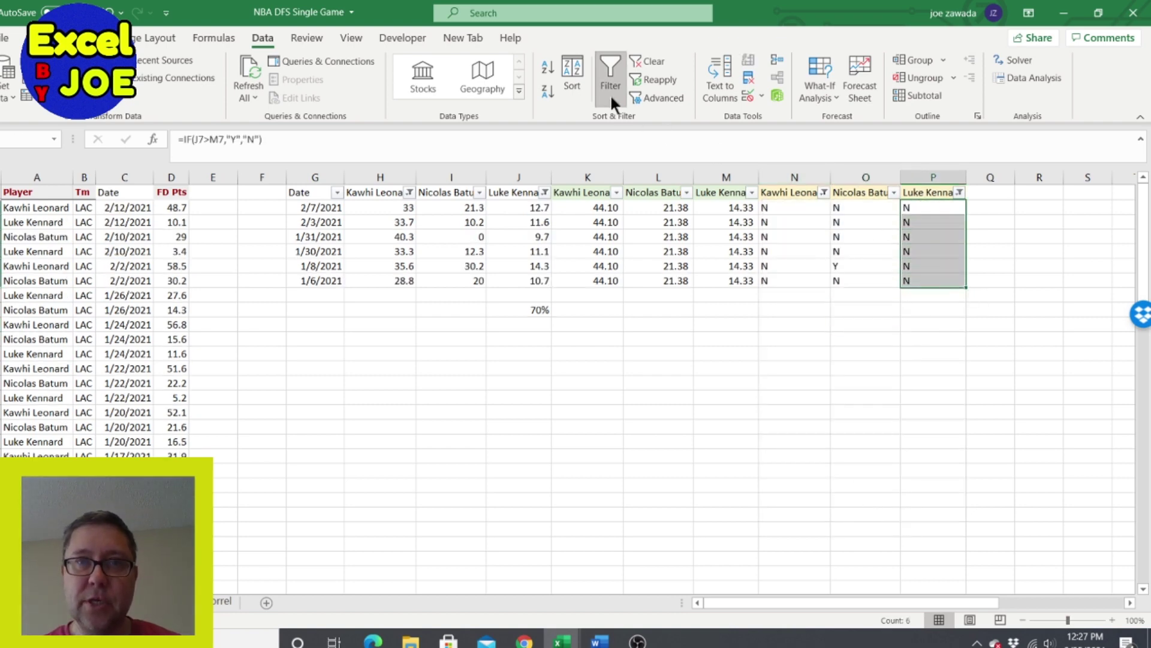
Step: Show all values again in the yellow Luke Kennard and Kawhi Leonard columns
click(960, 192)
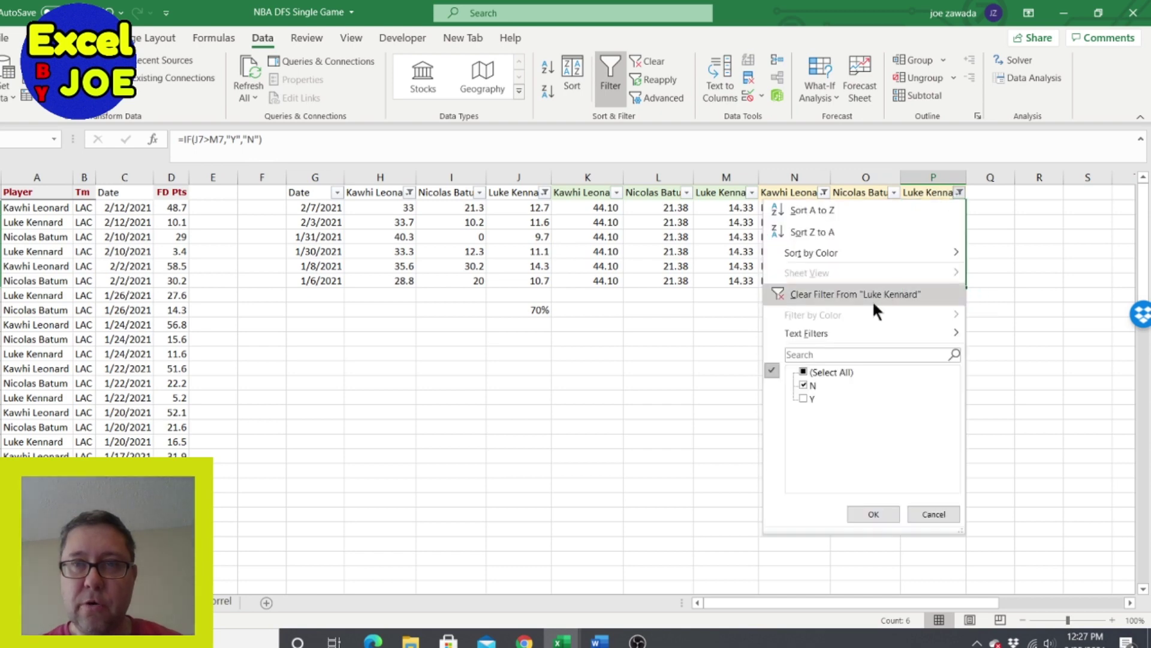
click(808, 370)
click(873, 514)
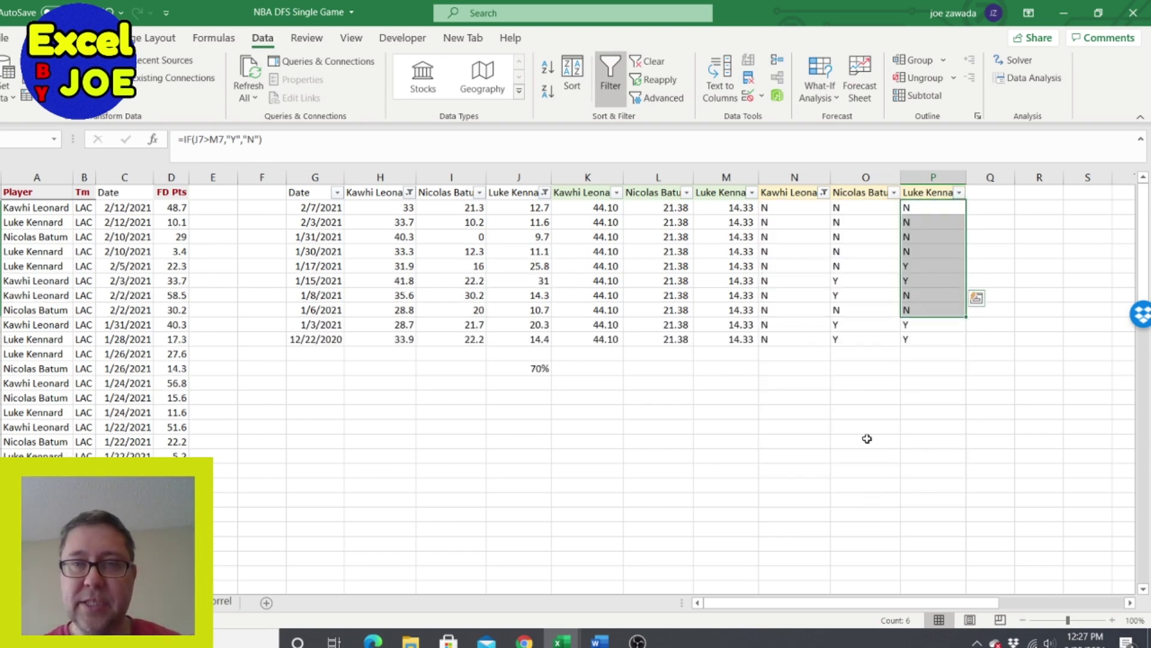
click(824, 192)
click(671, 373)
click(737, 513)
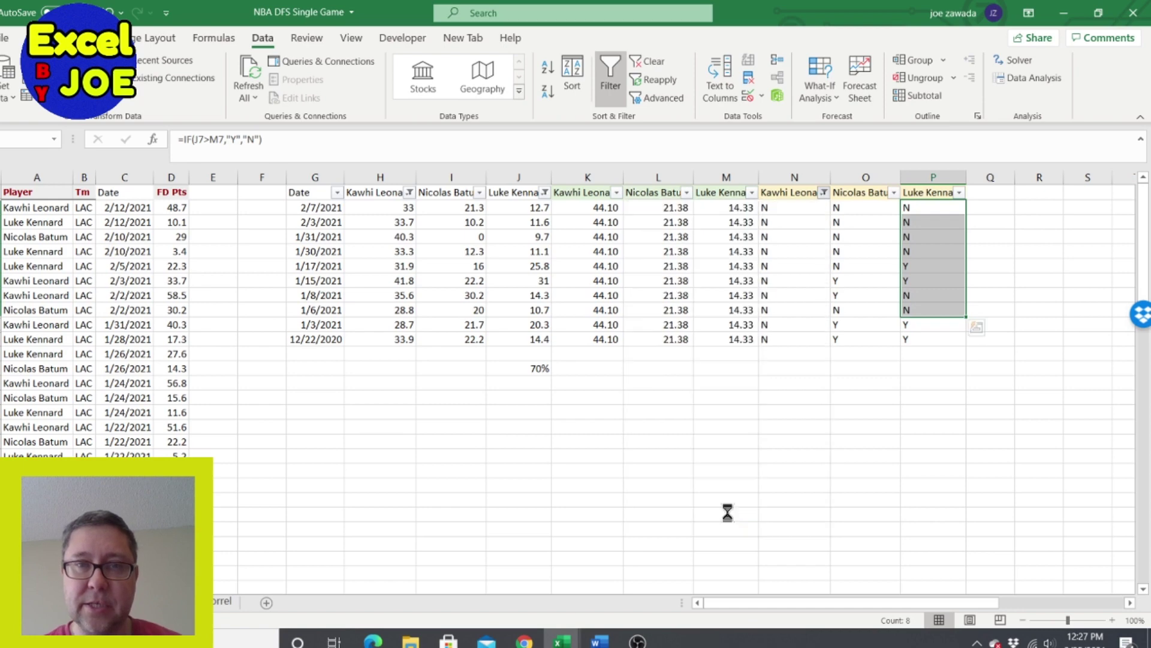
Step: Enter =10/23 in column K beside the 70% result and format it as a percentage
click(578, 559)
text(=10/2)
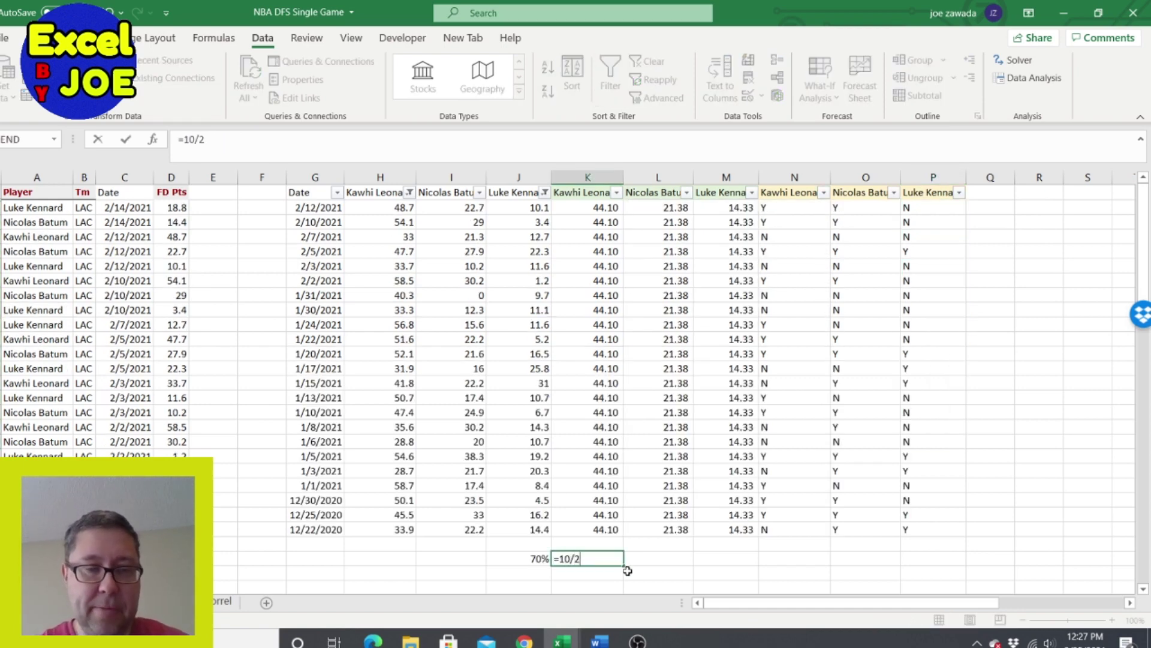
text(3)
key(Return)
click(595, 558)
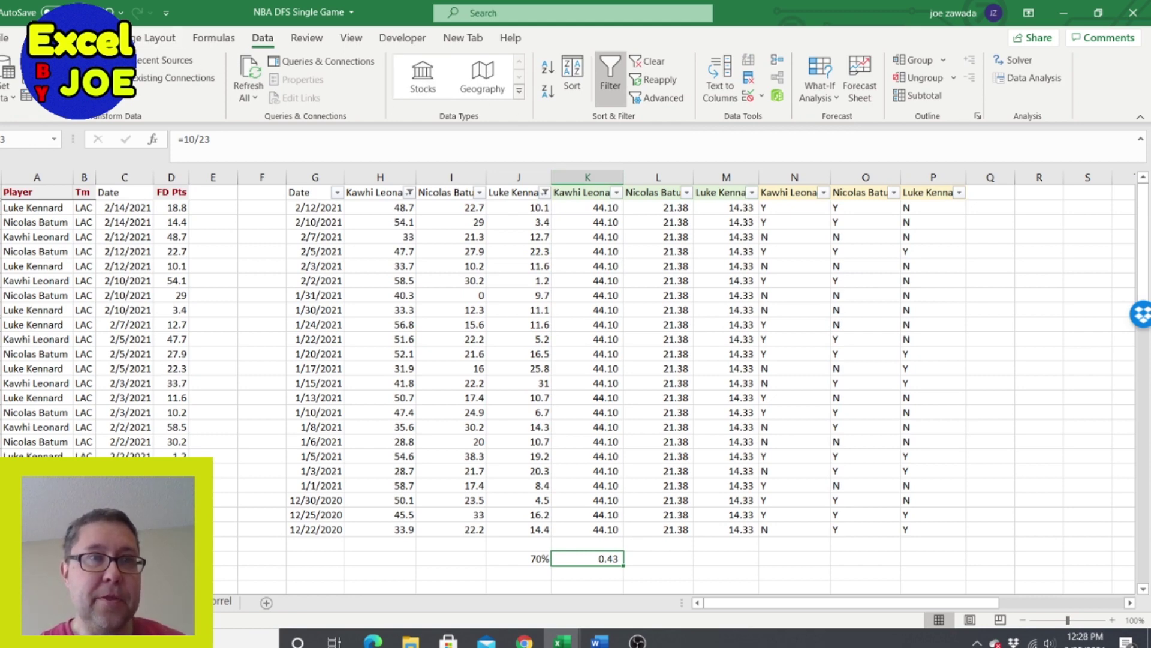
click(45, 37)
click(529, 91)
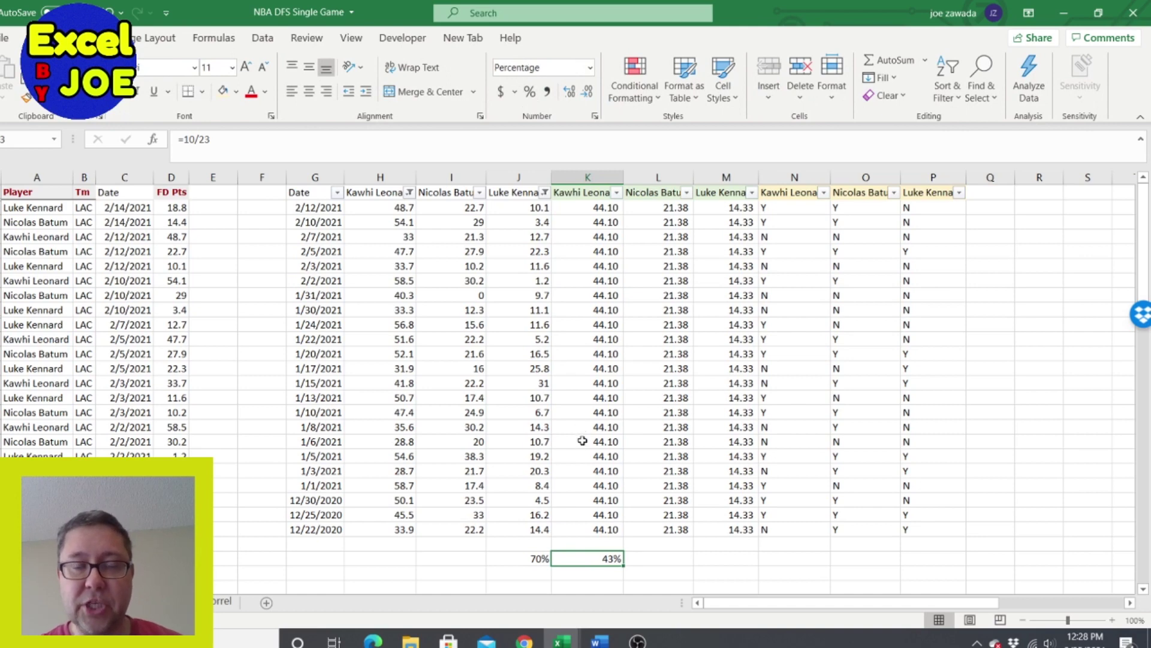
click(520, 571)
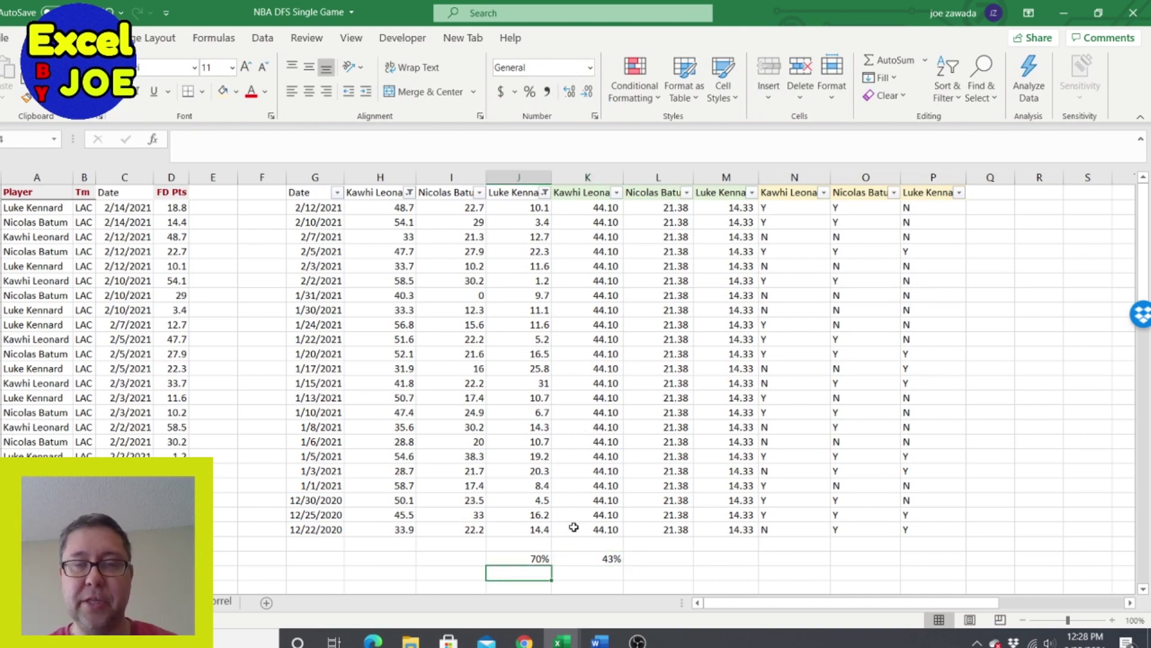
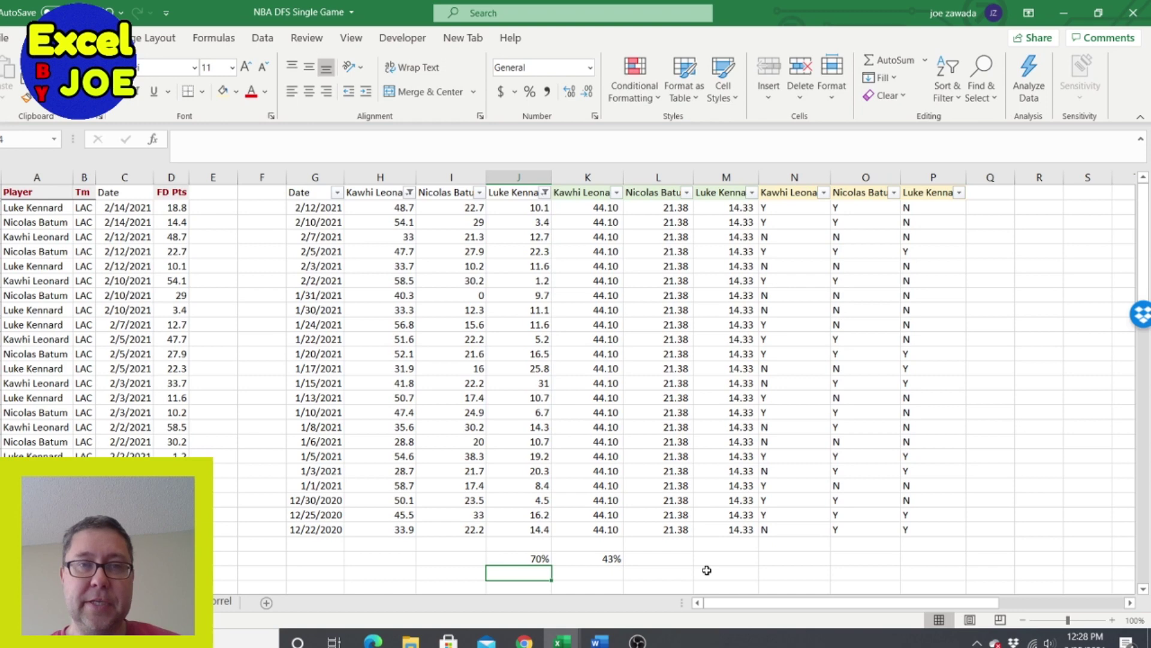
Step: Examine the player correlations on the Correl sheet
click(232, 602)
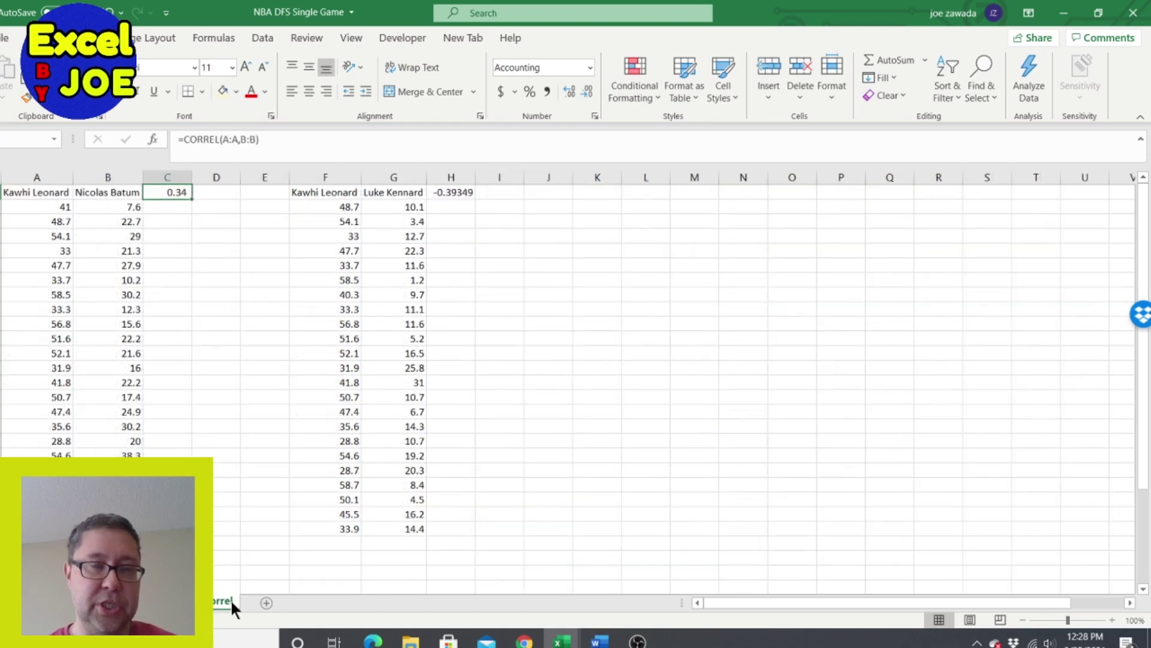
click(197, 377)
click(237, 278)
click(226, 211)
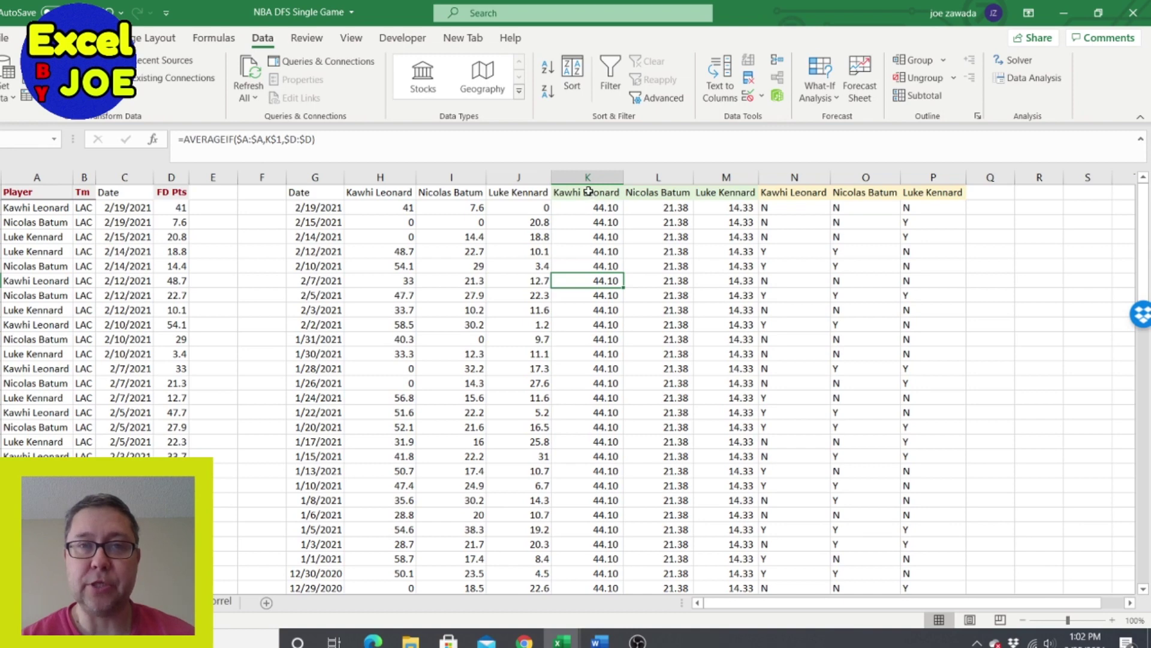
Step: Copy the green player headers with their first row of averages to cell U1 and autofit columns U to W
drag(589, 191, 720, 209)
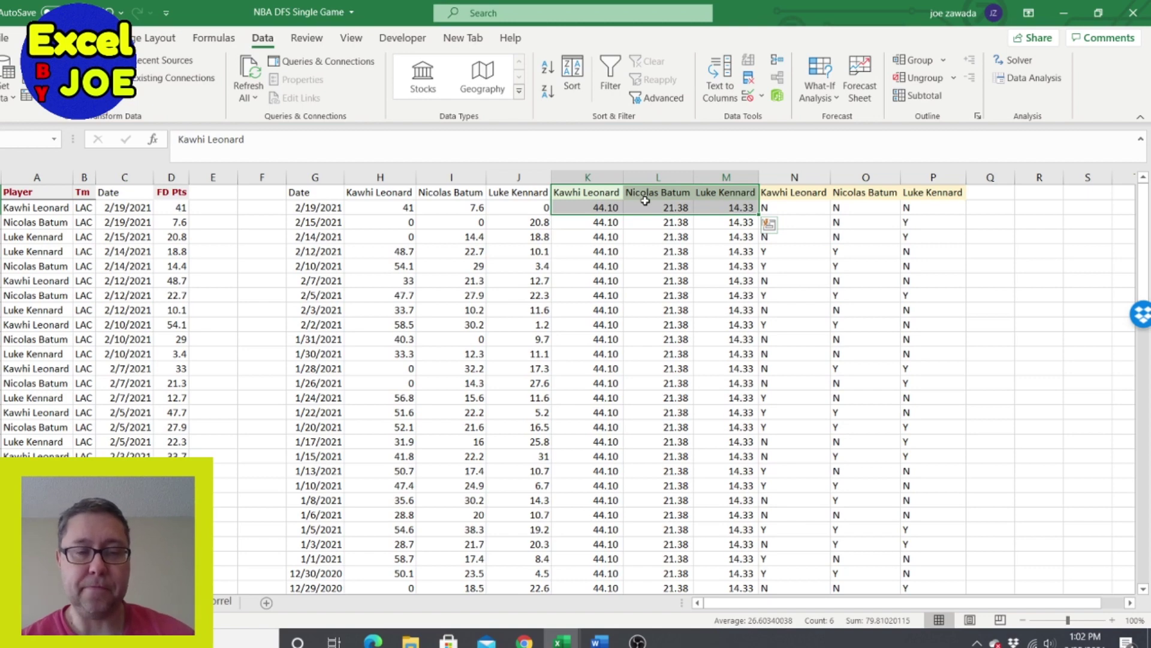
key(ctrl+c)
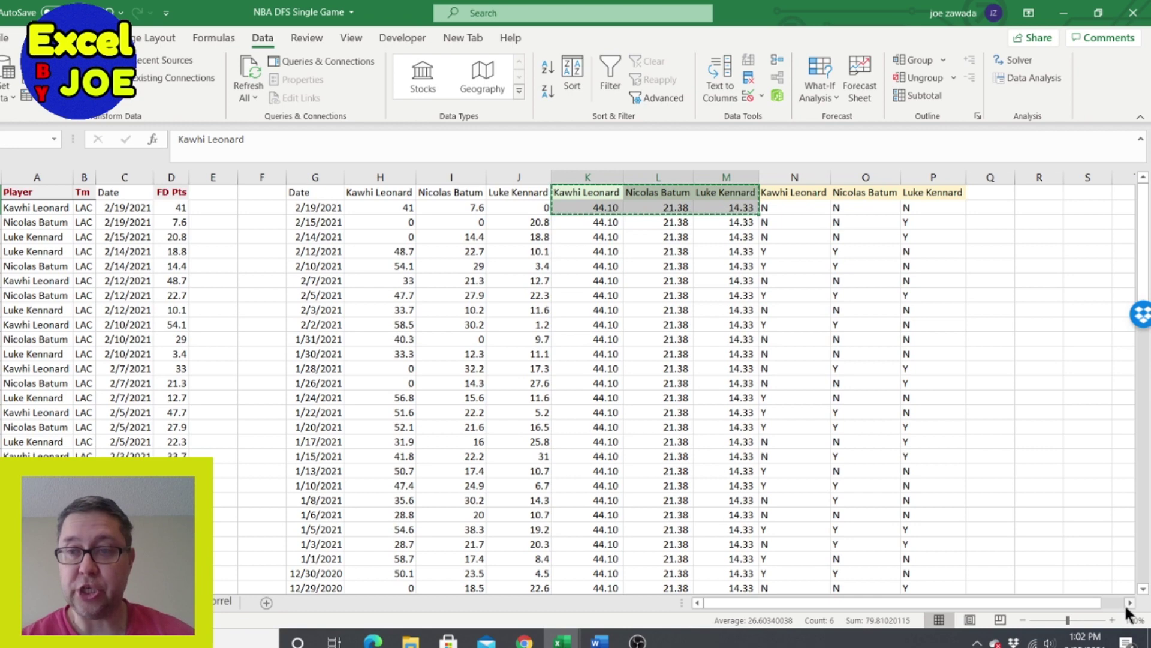
scroll(1124, 604, right, 5)
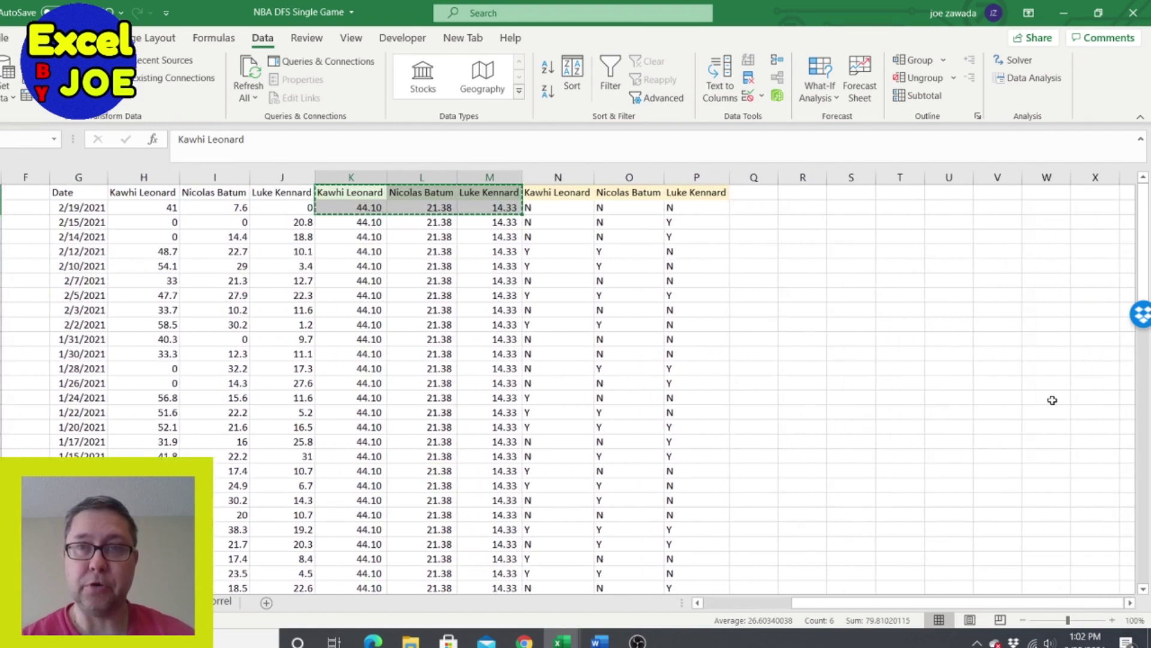
click(952, 193)
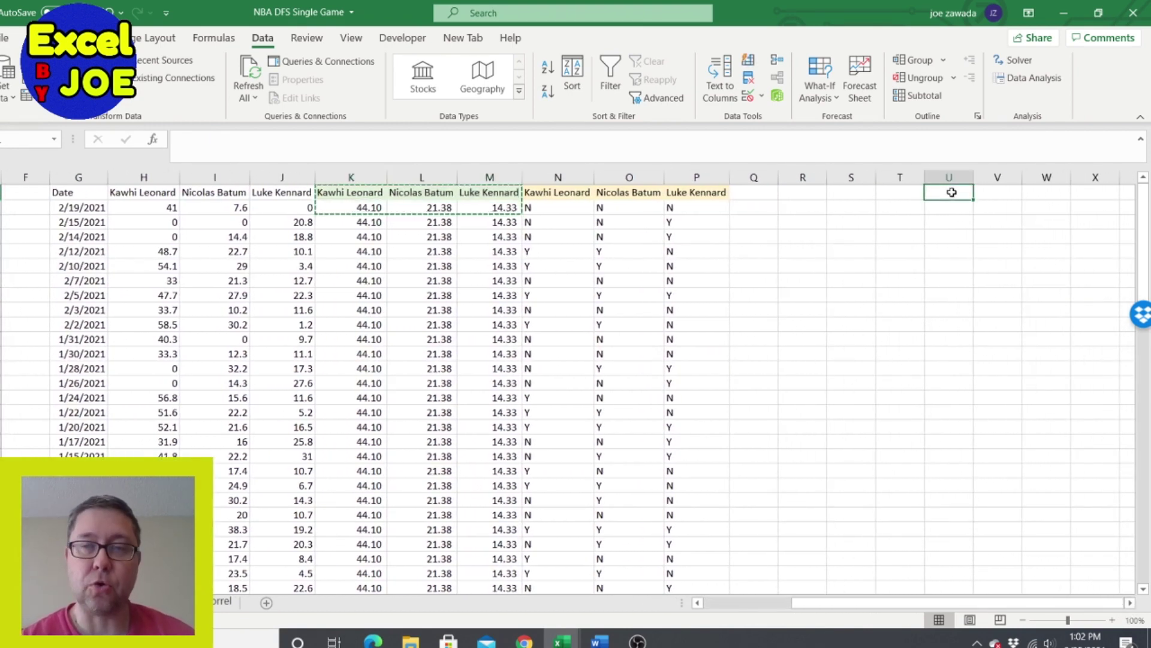
right_click(951, 192)
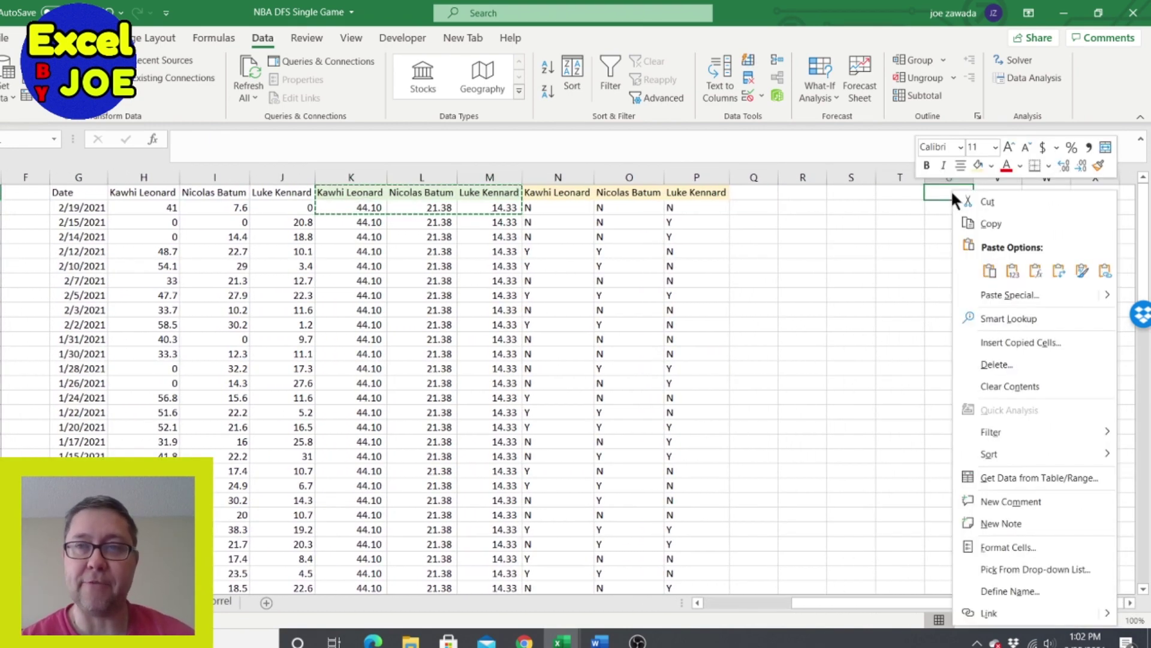
click(988, 268)
drag(950, 178, 1044, 178)
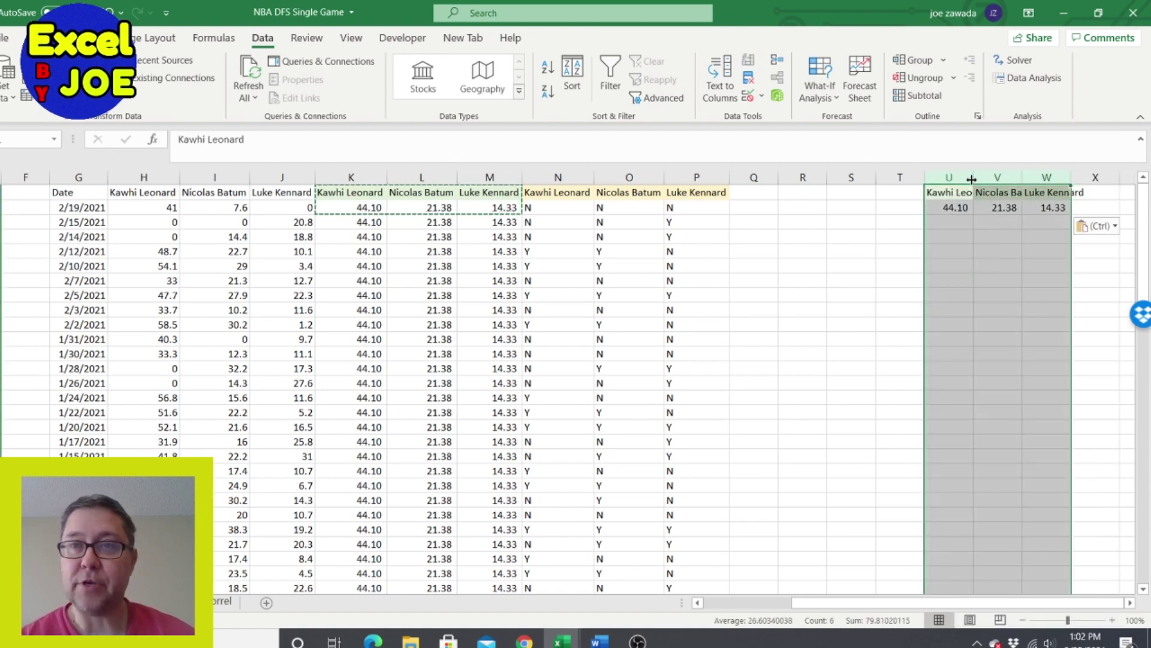
double_click(1068, 177)
Step: Label the first two rows under the header row in column T "Average" and "Correlation"
click(907, 208)
text(Average)
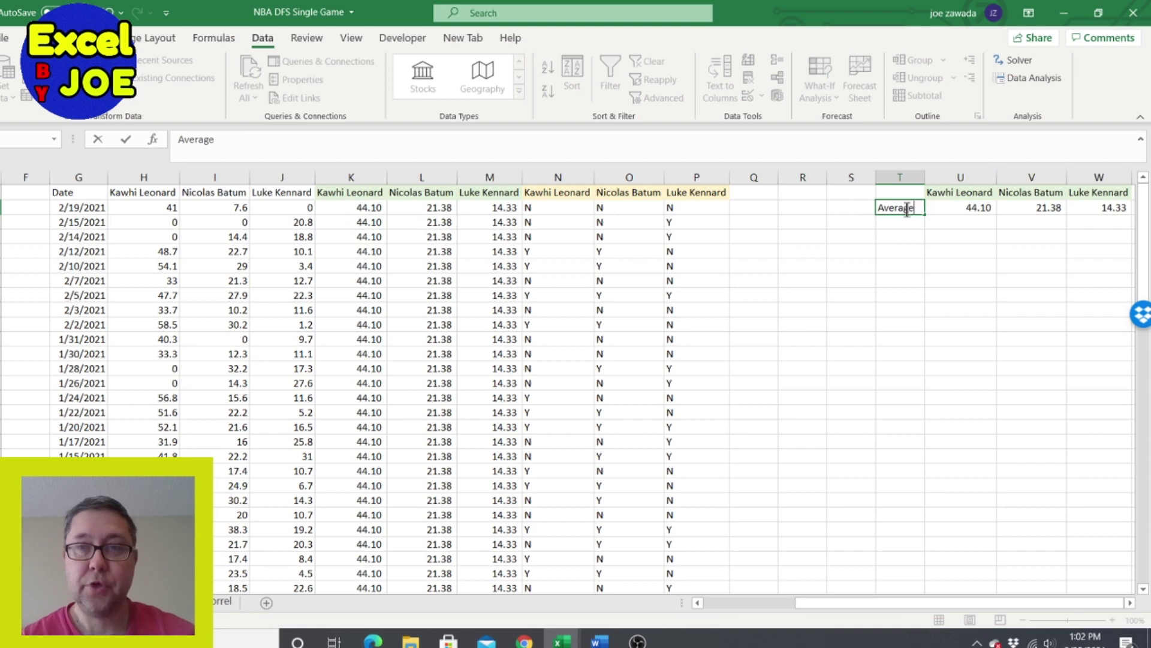
key(Return)
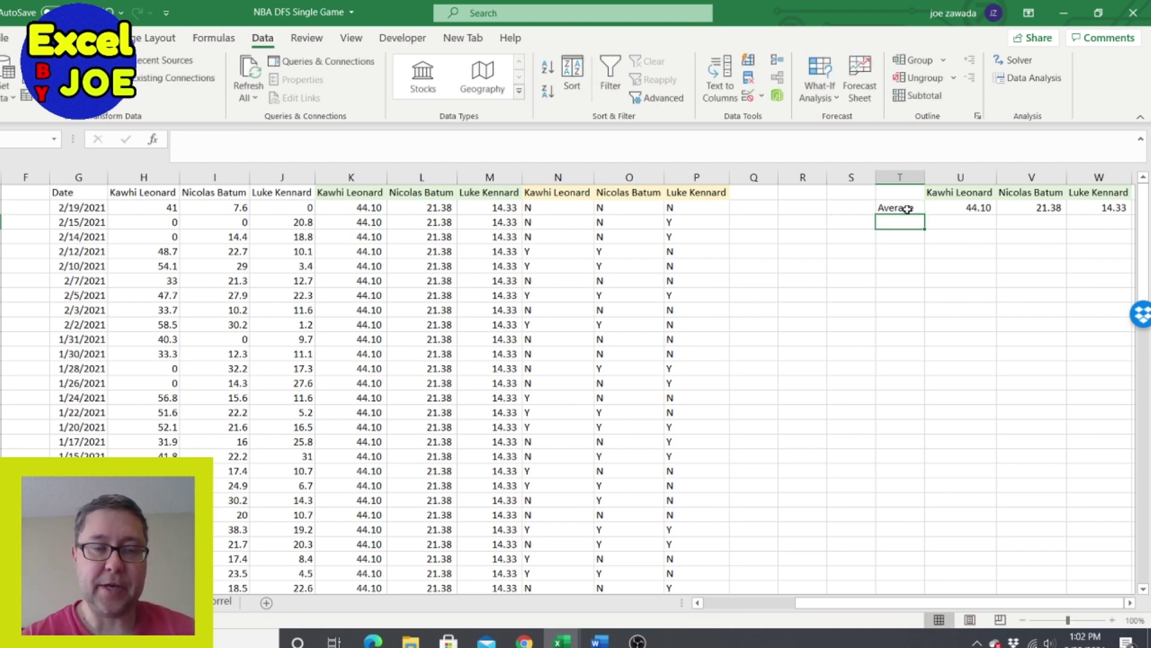
text(Correlation)
key(Return)
Step: Look up Nicolas Batum's correlation on the Correl sheet and enter 0.34 in his Correlation cell in column V
key(Right)
key(Right)
key(Right)
key(Right)
key(Right)
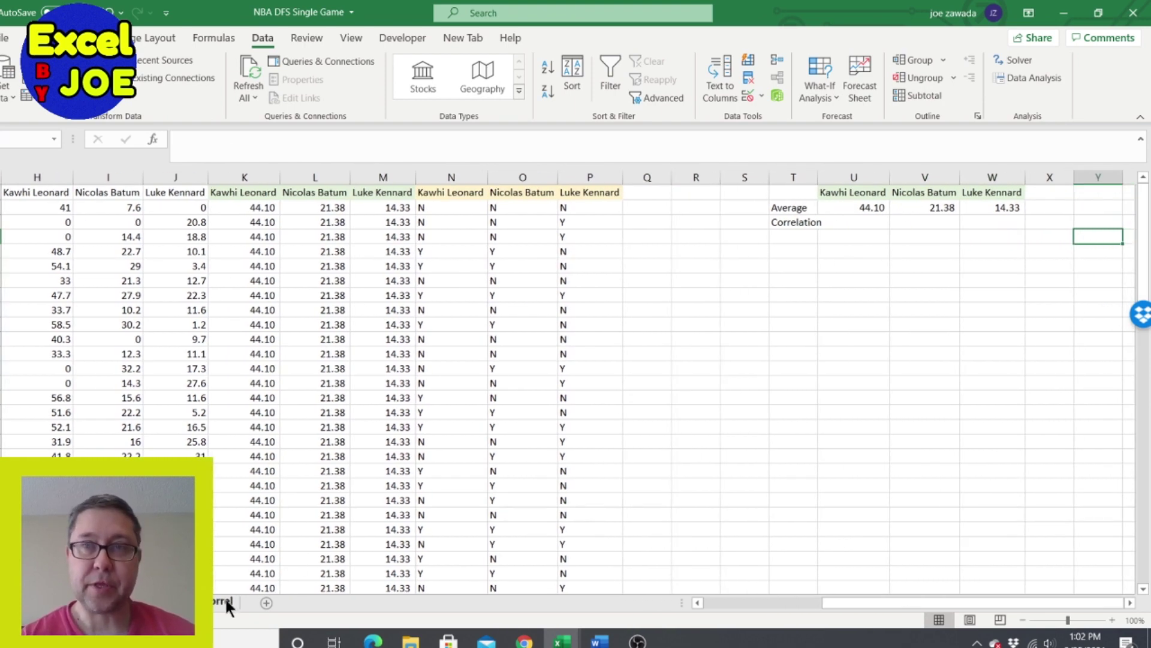
click(879, 221)
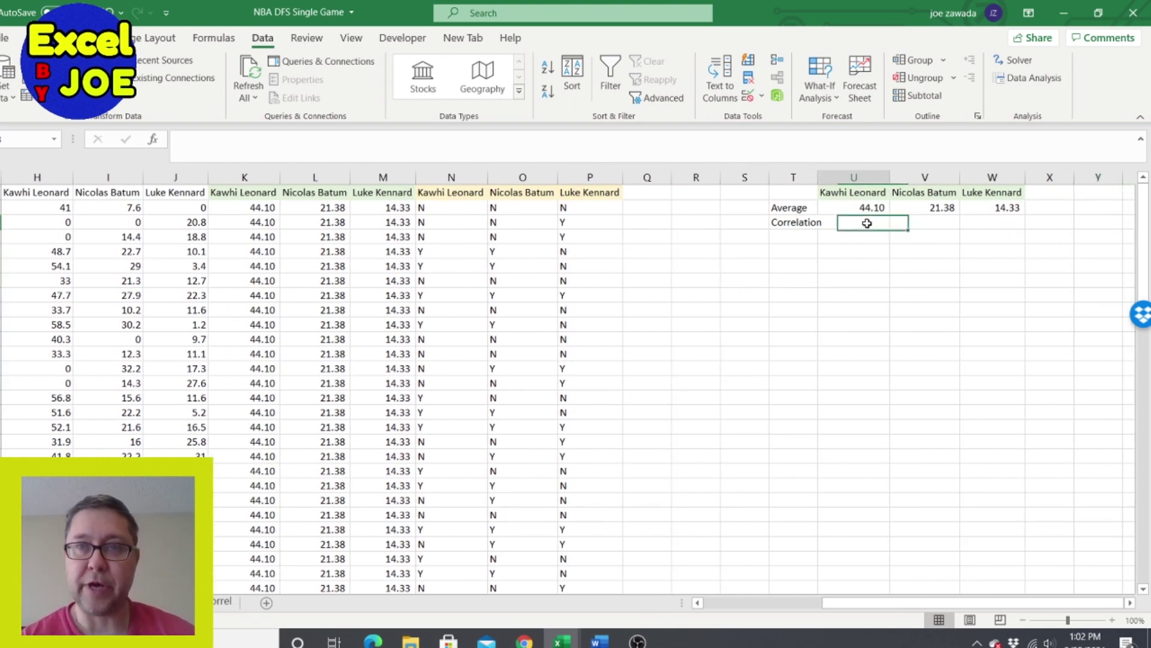
click(919, 221)
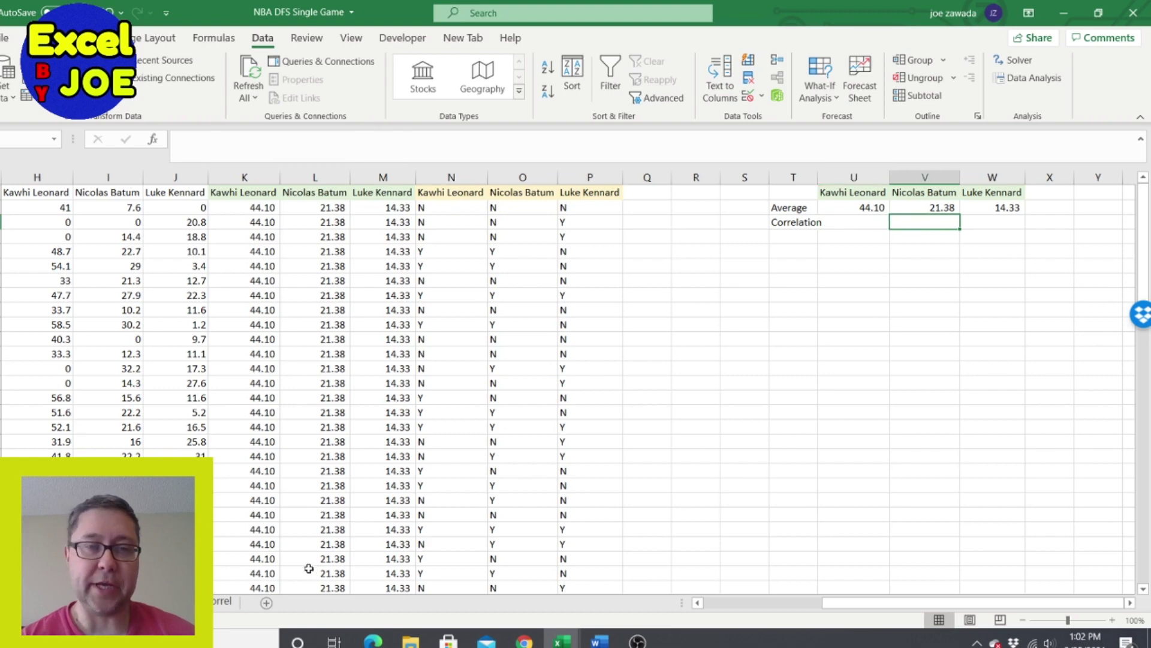
click(234, 601)
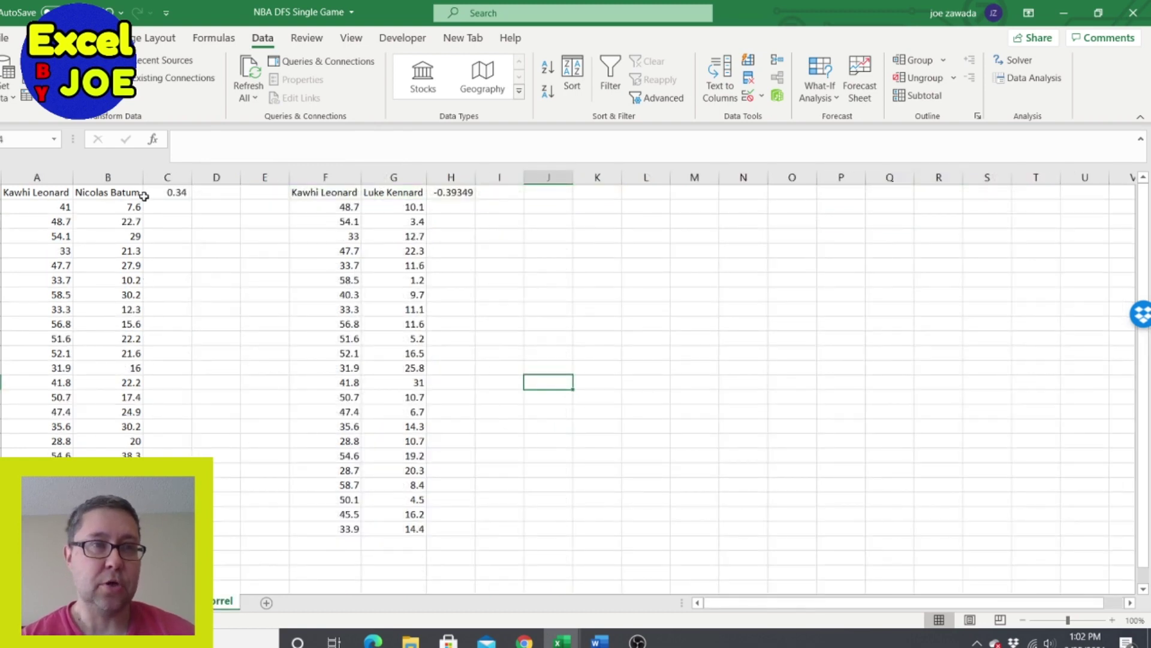
key(ctrl+Page_Up)
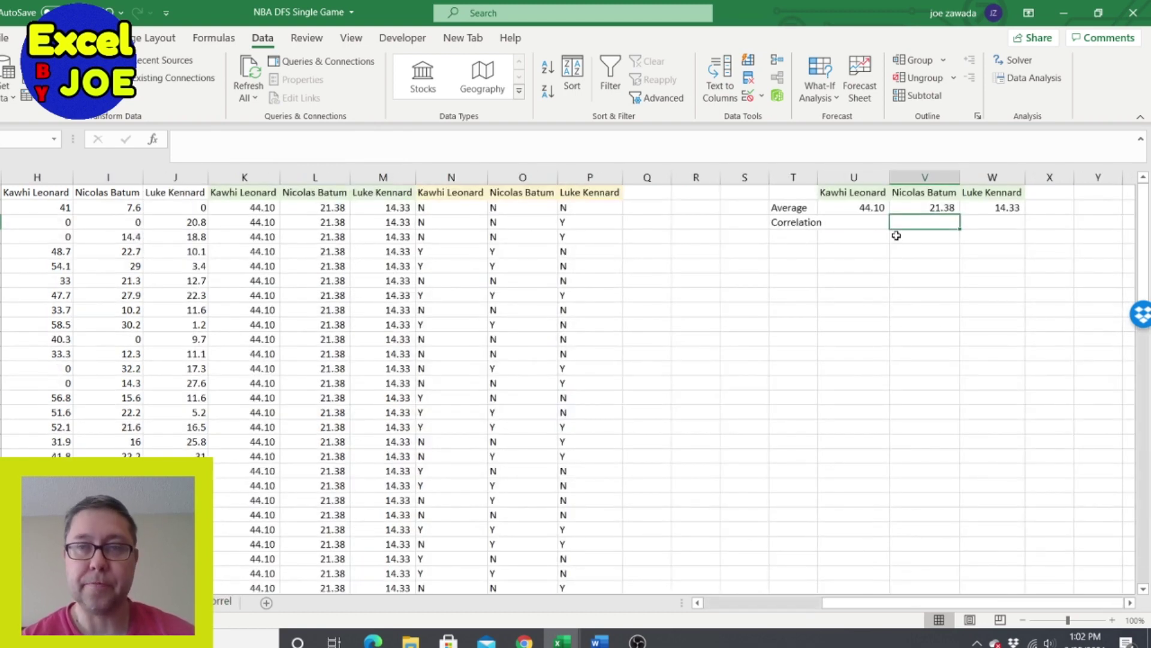
text(0.34)
key(Return)
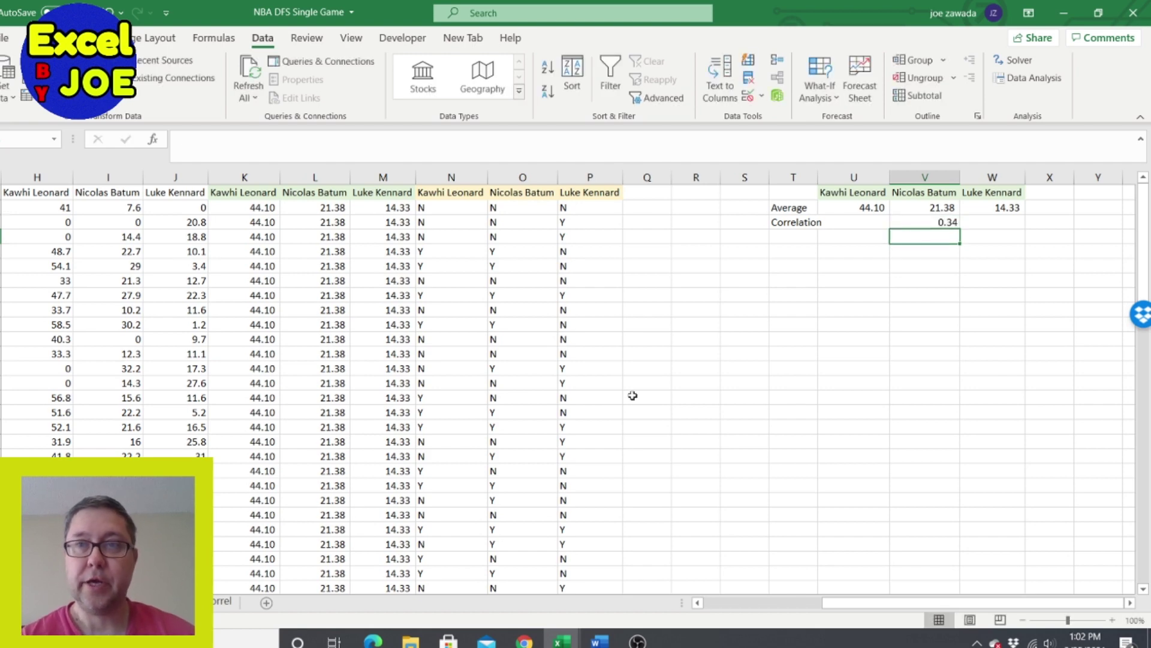
Step: Look up Luke Kennard's correlation on the Correl sheet and enter -0.39 in his Correlation cell in column W
click(221, 601)
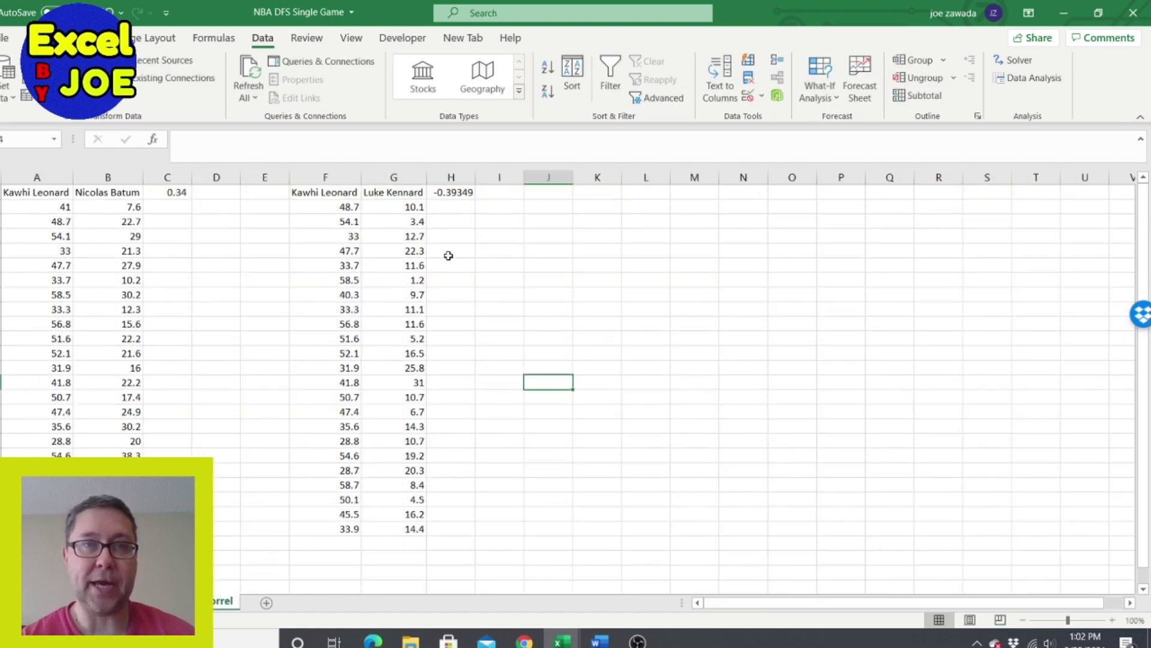
key(ctrl+Page_Up)
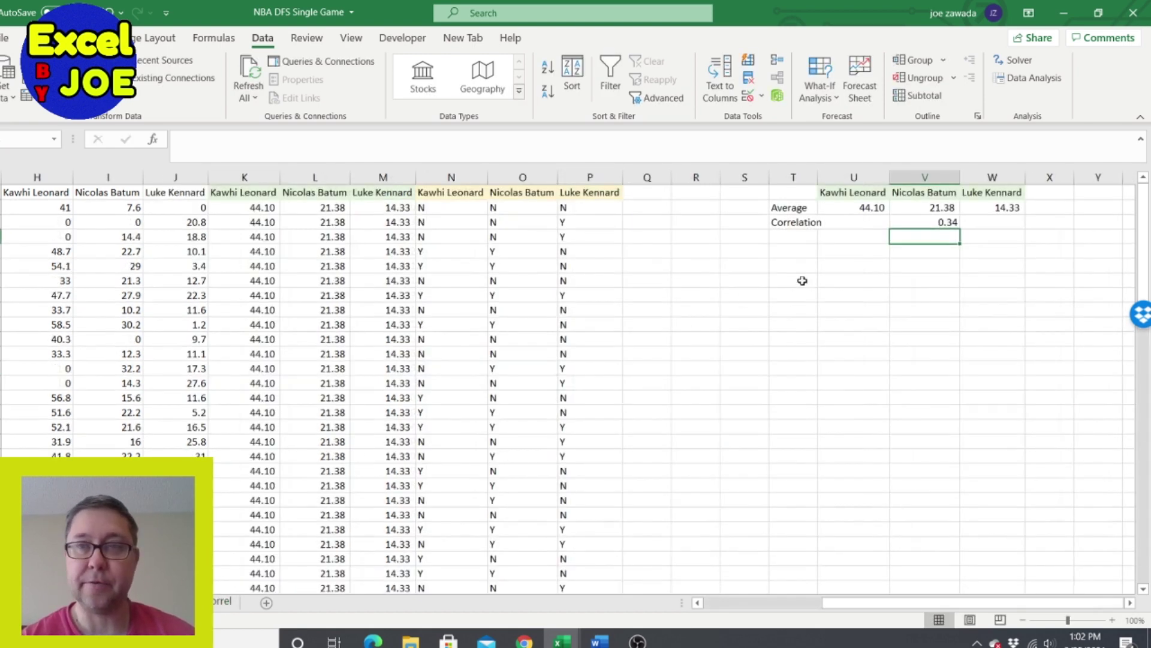
click(991, 223)
text(-0.)
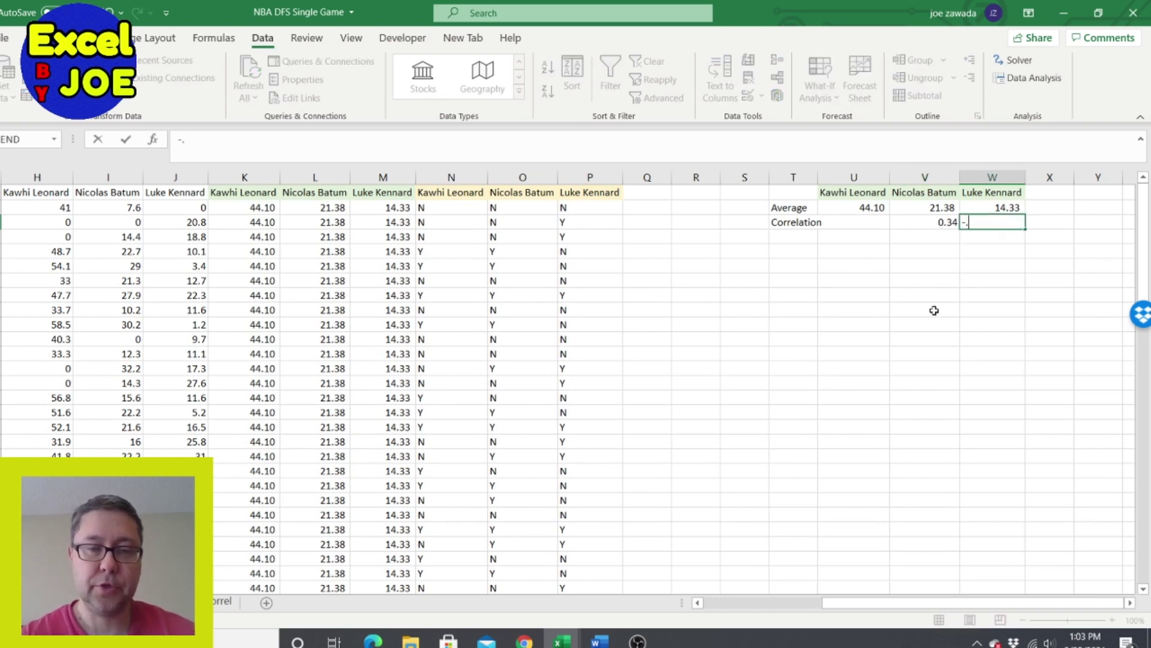
text(39)
key(Return)
Step: Add the row label "st dev" below Correlation in column T
key(Left)
key(Left)
key(Left)
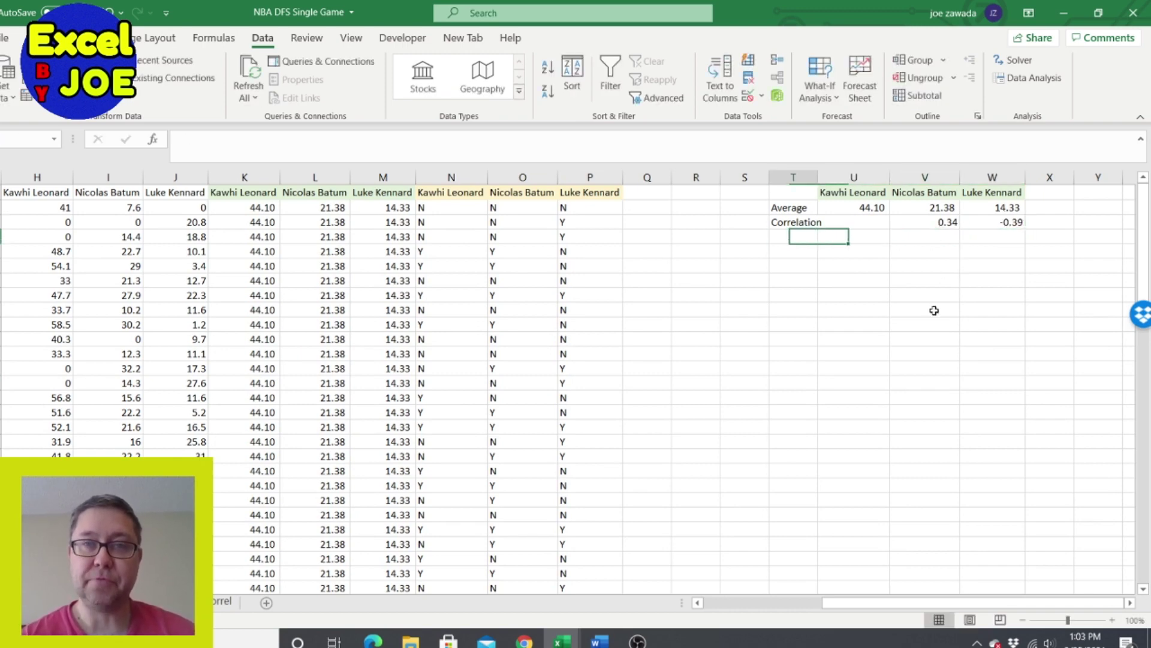
text(st d)
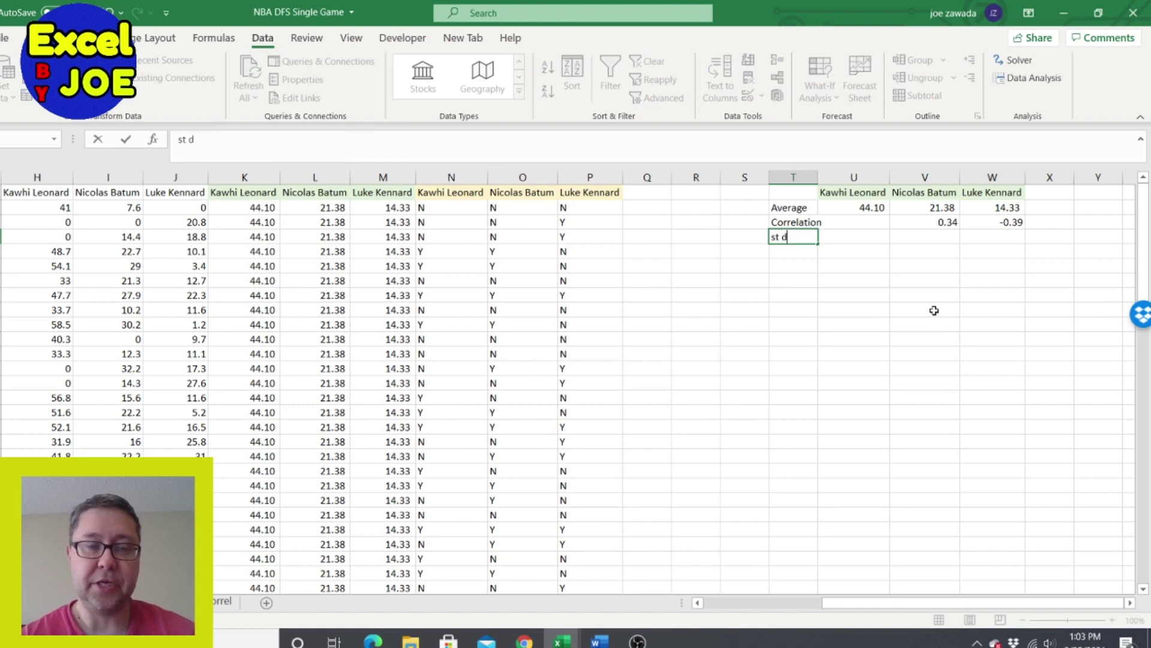
text(ev)
key(Return)
Step: Enter the array formula =STDEV.P(IF(A:A=A2,D:D)) in E2 to compute the standard deviation of that player's FD Pts
key(Left)
key(Left)
key(Left)
key(Left)
key(Left)
key(Left)
key(Left)
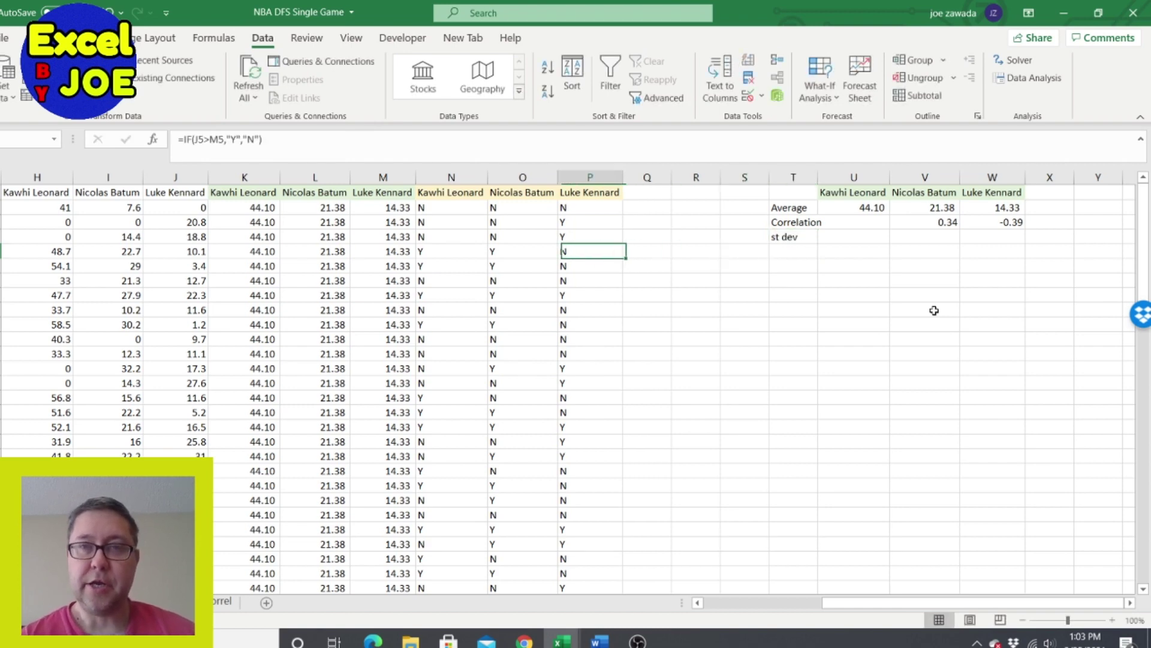
key(Left)
key(Left)
key(Left)
key(Left)
key(Left)
key(Left)
key(Left)
key(Left)
key(Left)
key(Left)
key(Left)
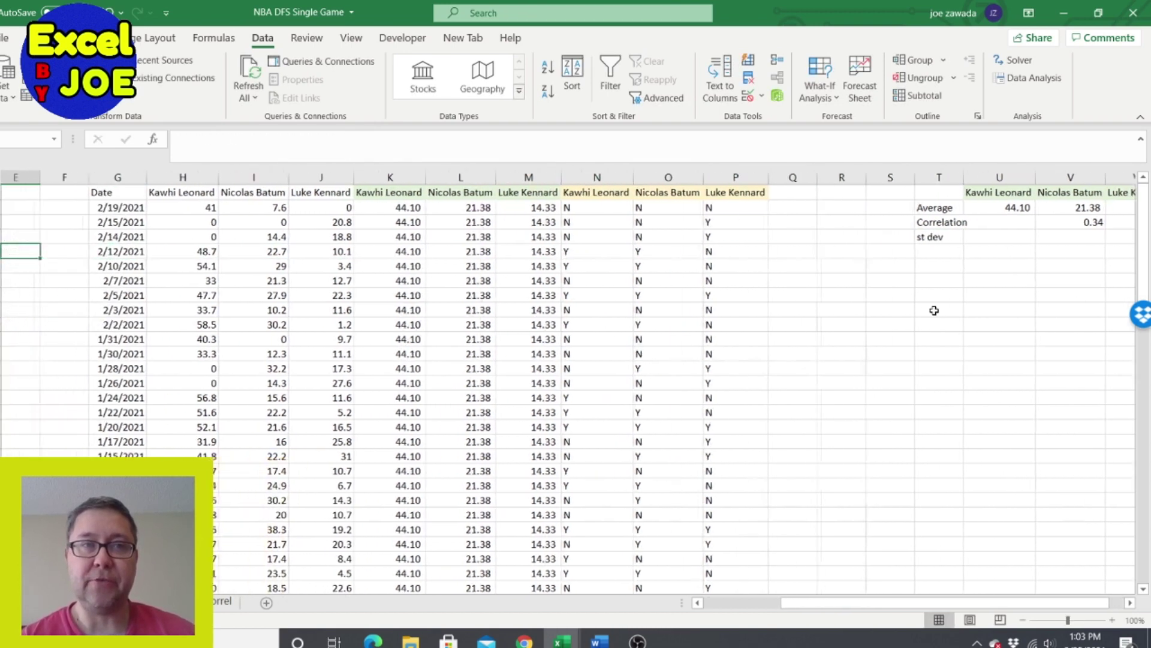
key(Left)
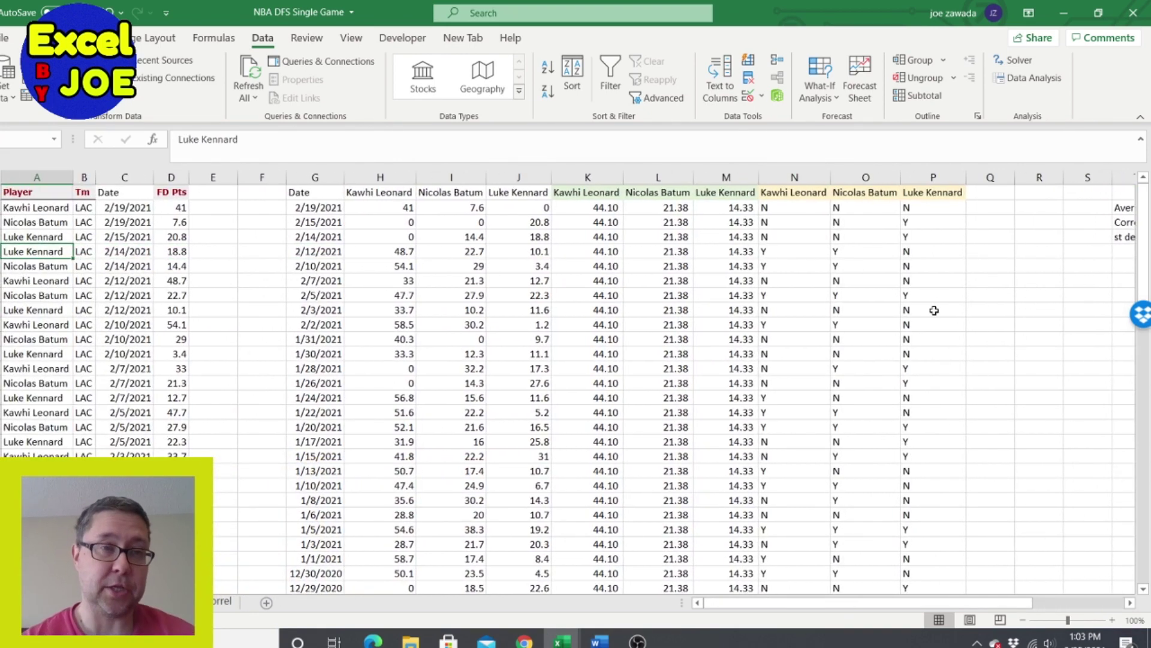
click(217, 206)
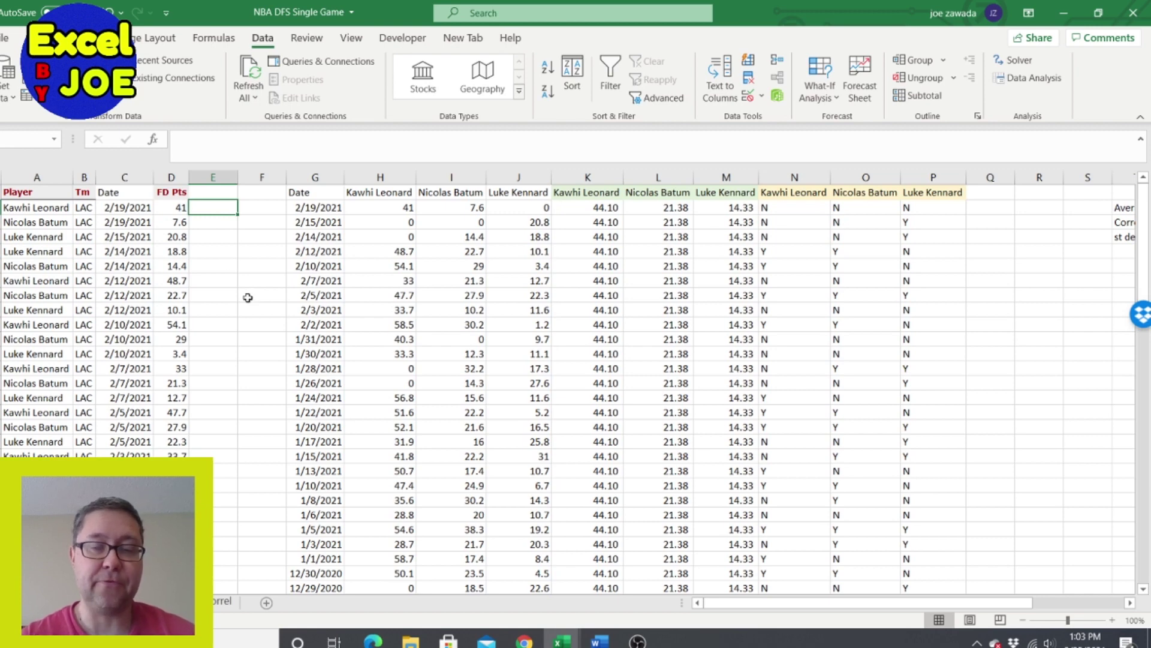
text(=stdev)
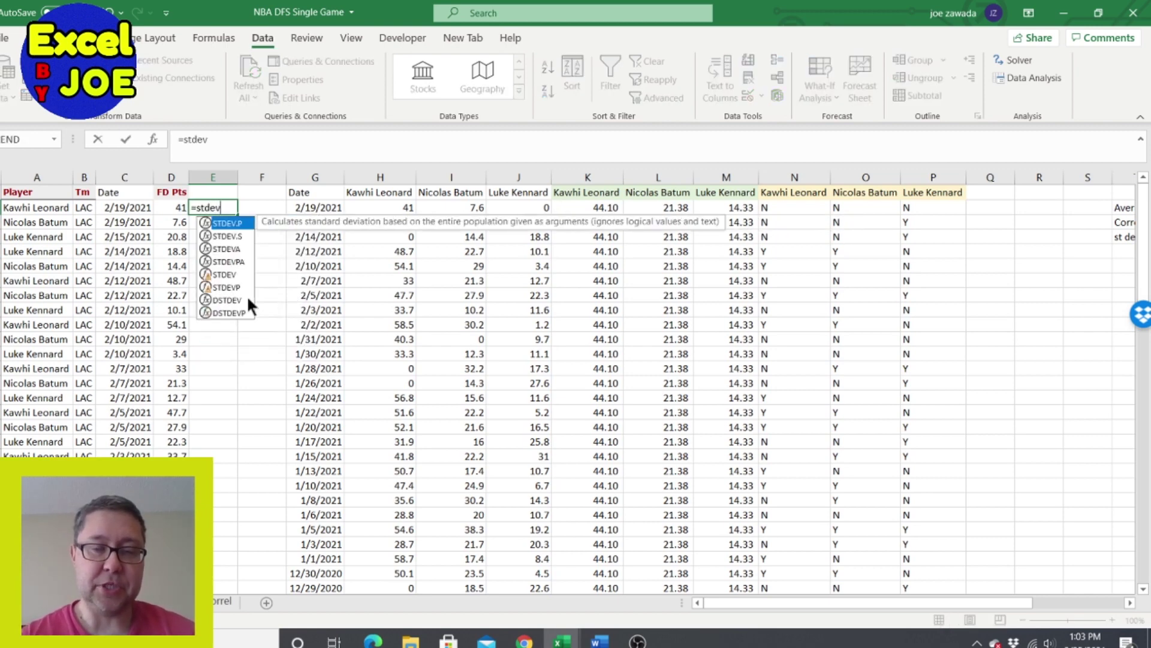
text(.p)
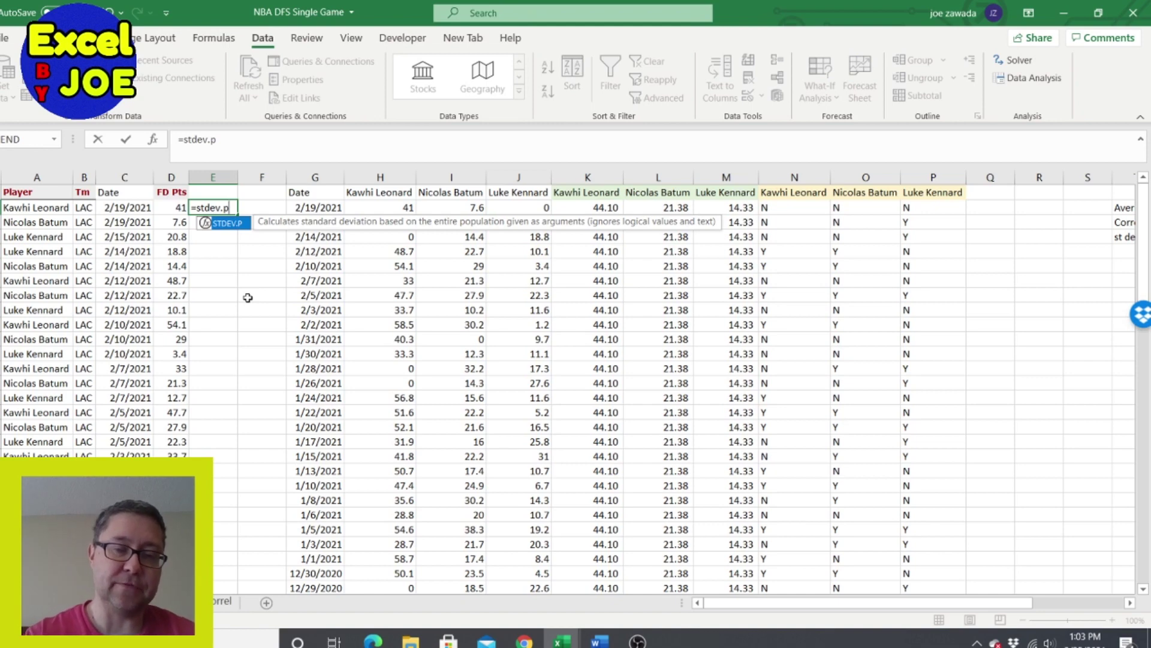
text(()
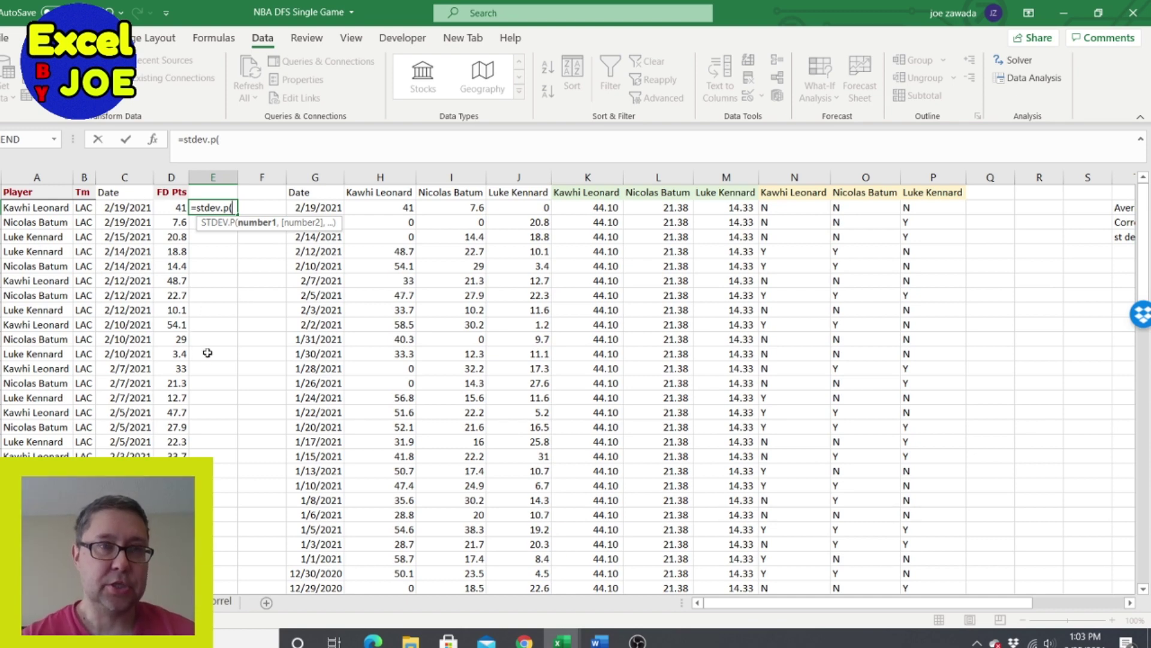
text(if()
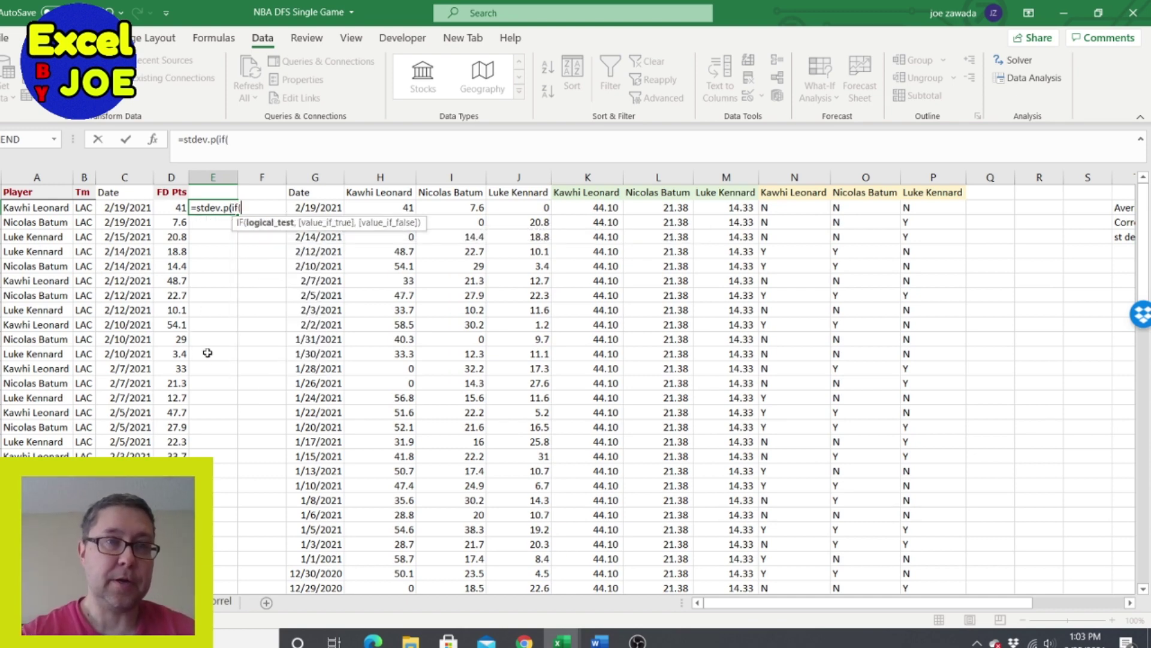
click(25, 172)
text(=)
click(20, 207)
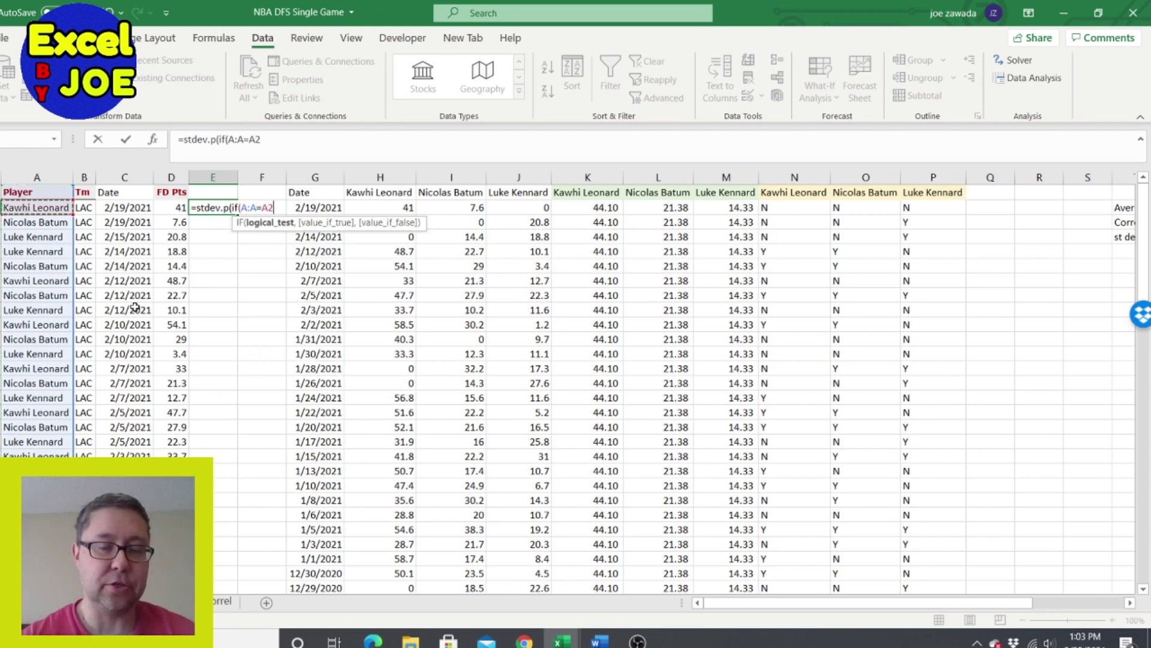
text(,)
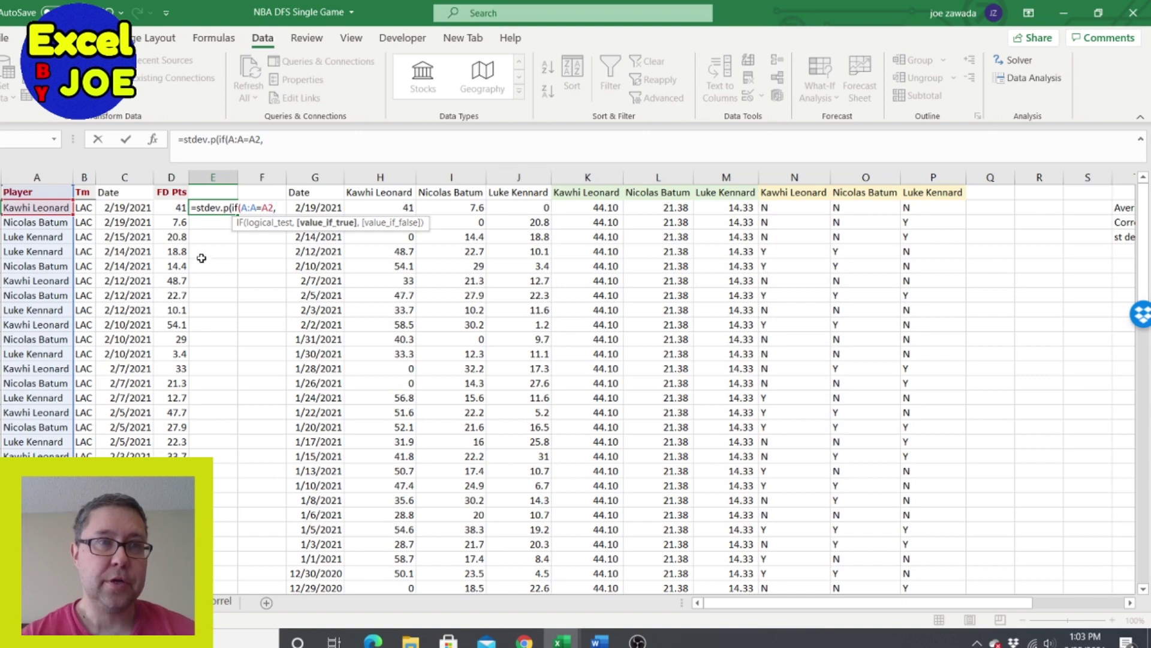
click(171, 176)
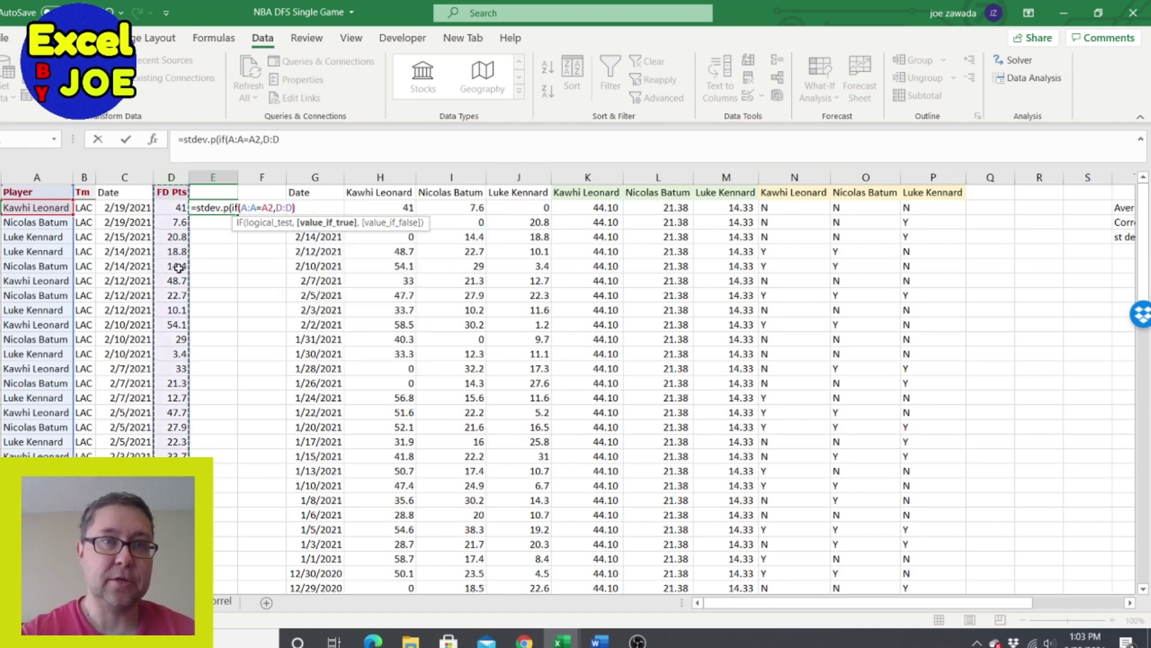
text())
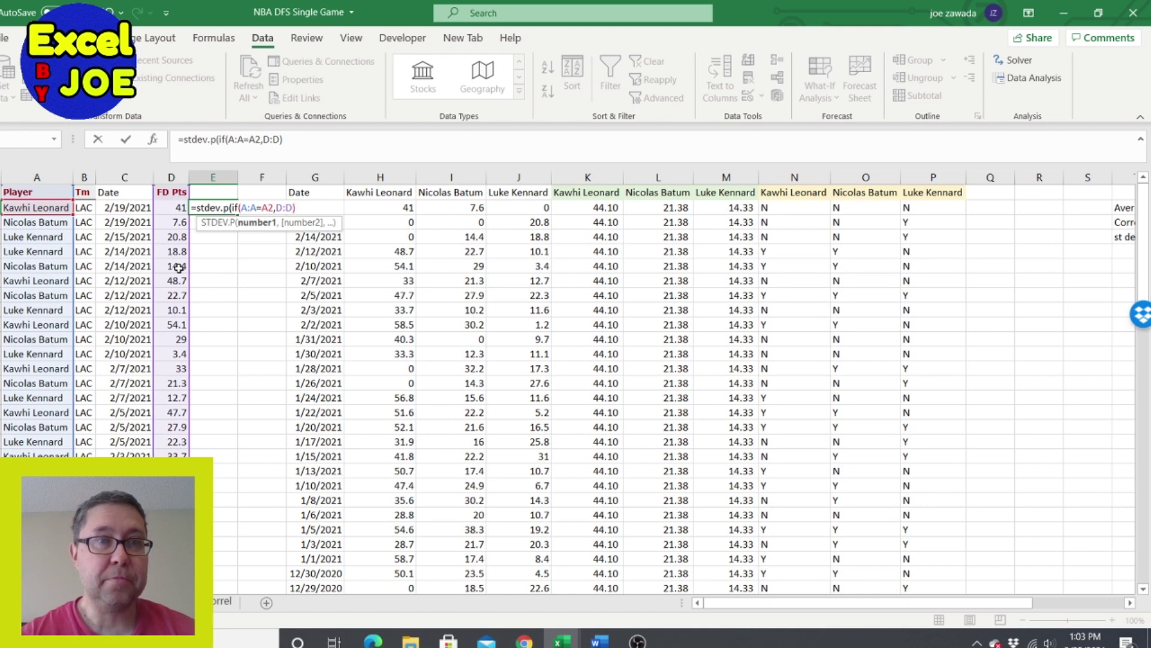
text())
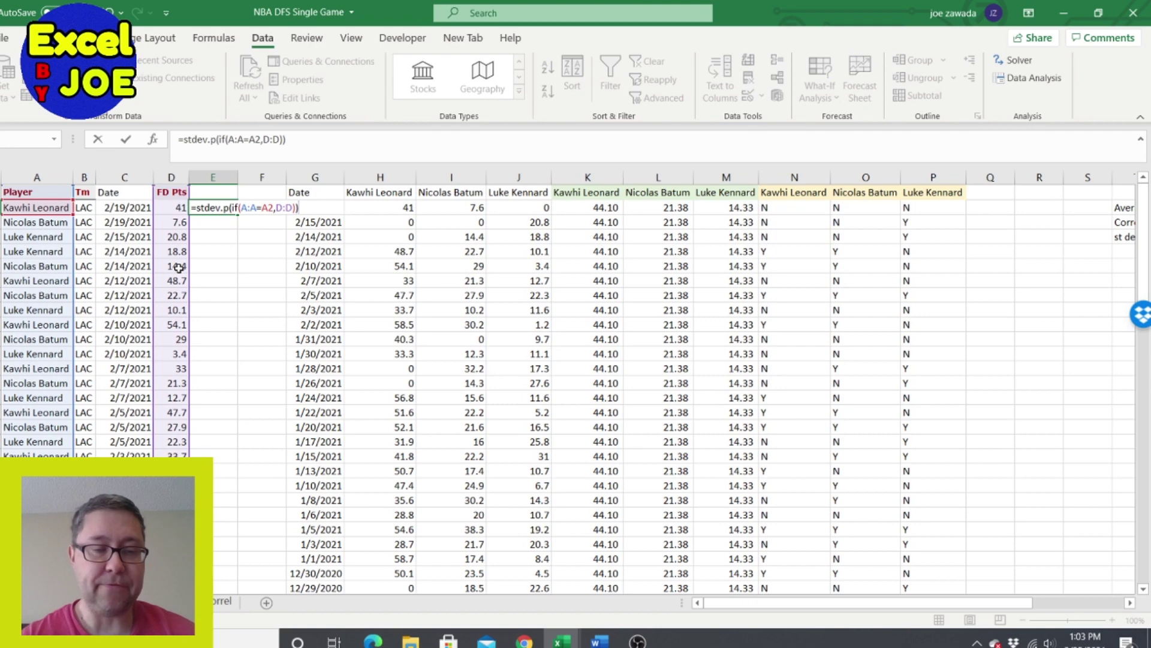
key(ctrl+Return)
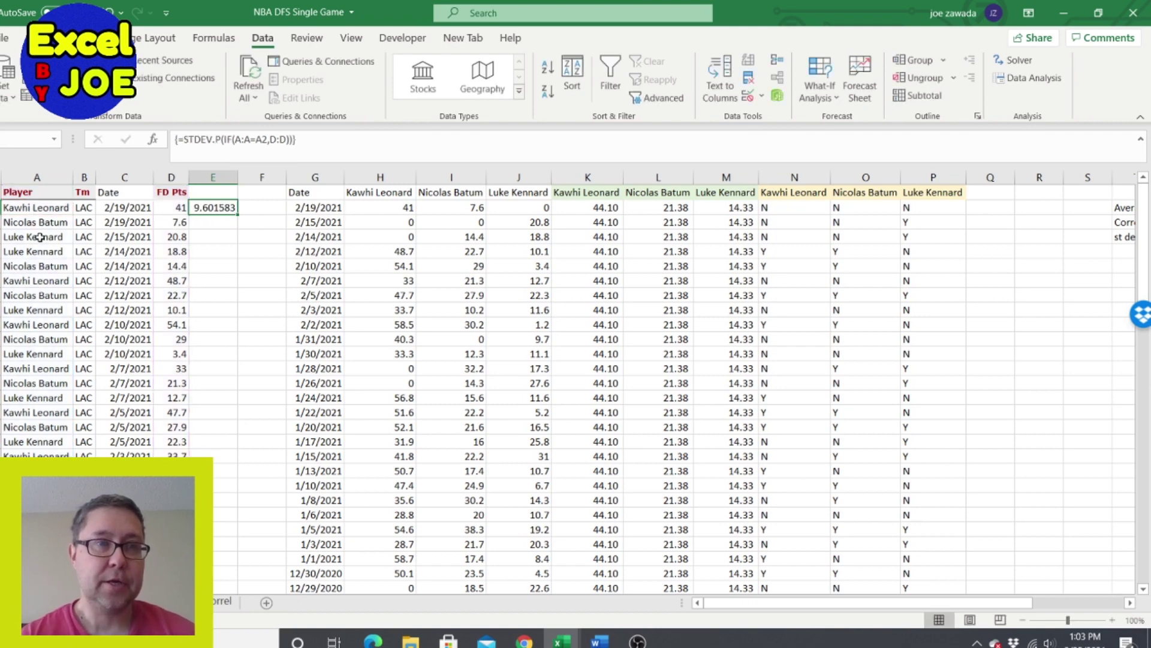
Step: Fill the standard deviation formula from E2 down column E for the player rows and check it against the player names
mouse_move(237, 214)
mouse_down()
mouse_move(220, 522)
mouse_move(275, 535)
mouse_move(302, 480)
mouse_up()
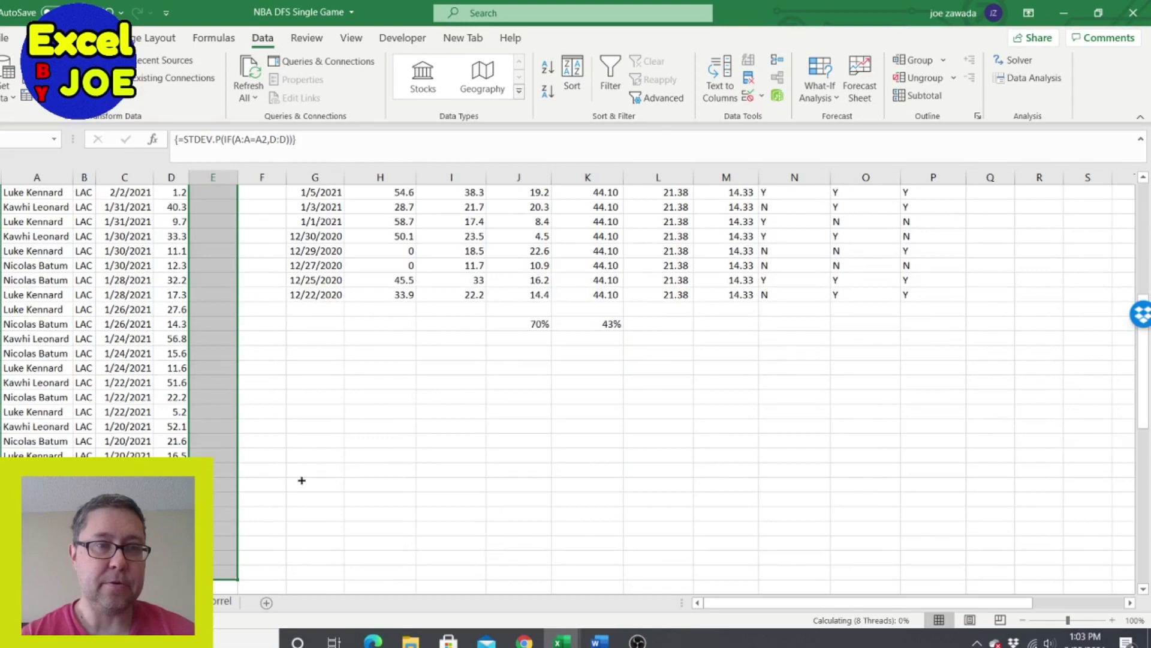
drag(264, 265, 273, 120)
click(223, 251)
click(202, 221)
click(63, 208)
click(52, 223)
click(46, 238)
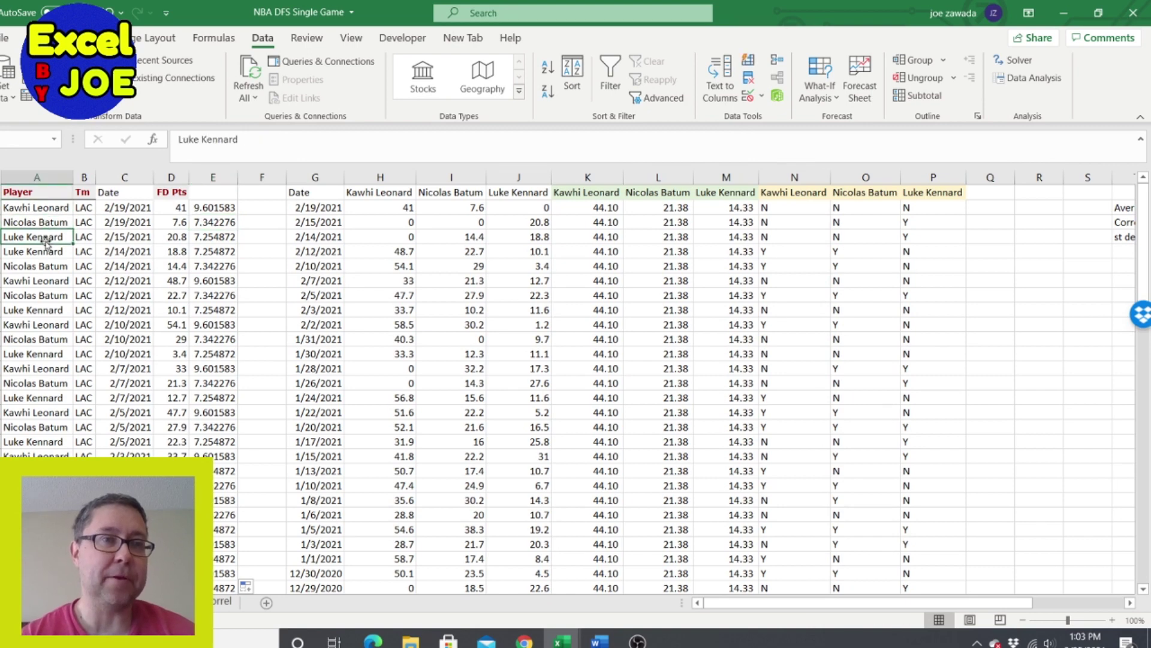
Step: Format column E in comma style with one decimal place
click(224, 175)
click(37, 37)
click(546, 92)
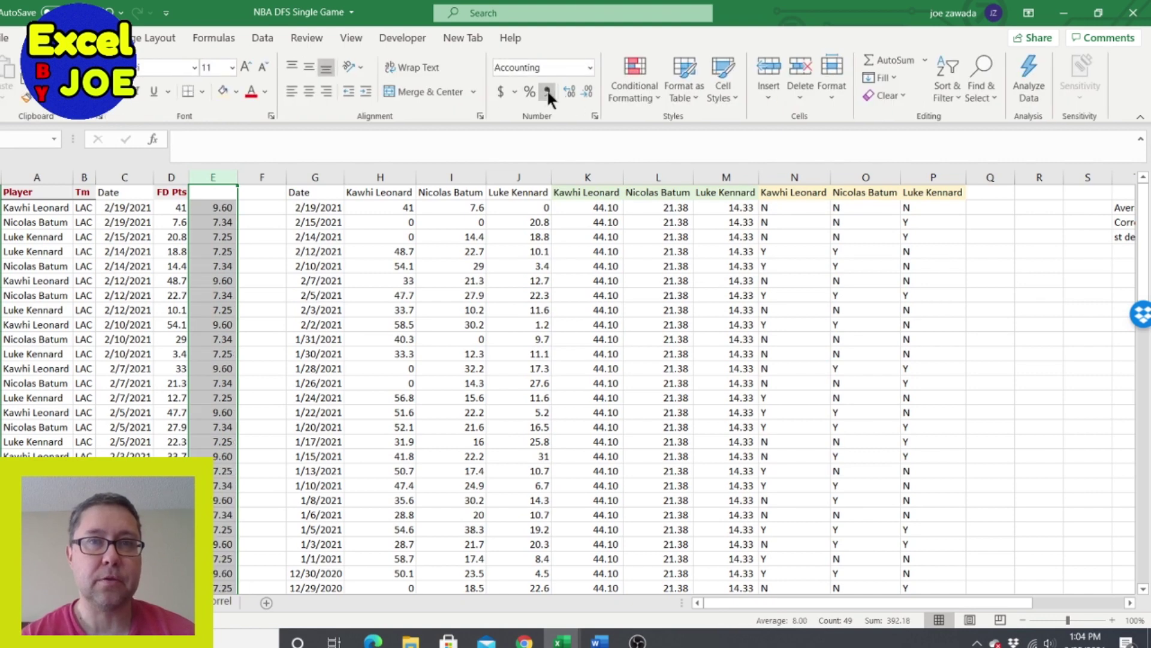
click(586, 95)
click(214, 208)
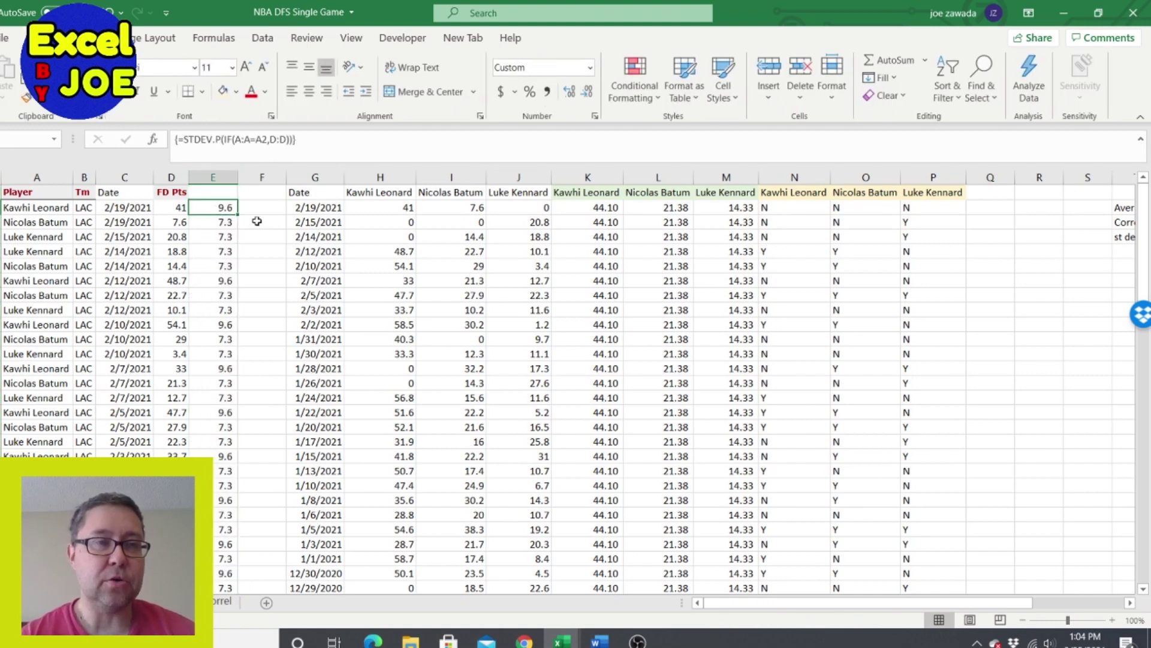
Step: Fill the summary table's st dev row with 9.6 for Kawhi Leonard, 7.3 for Nicolas Batum and 7.3 for Luke Kennard
click(1119, 253)
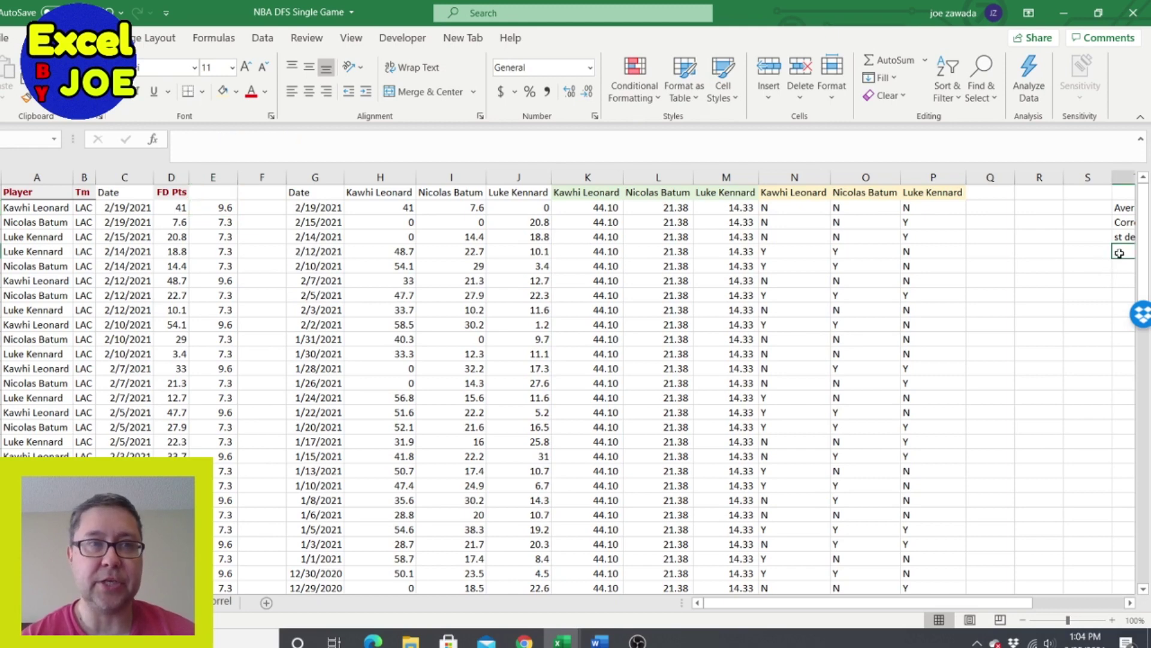
click(223, 224)
click(222, 241)
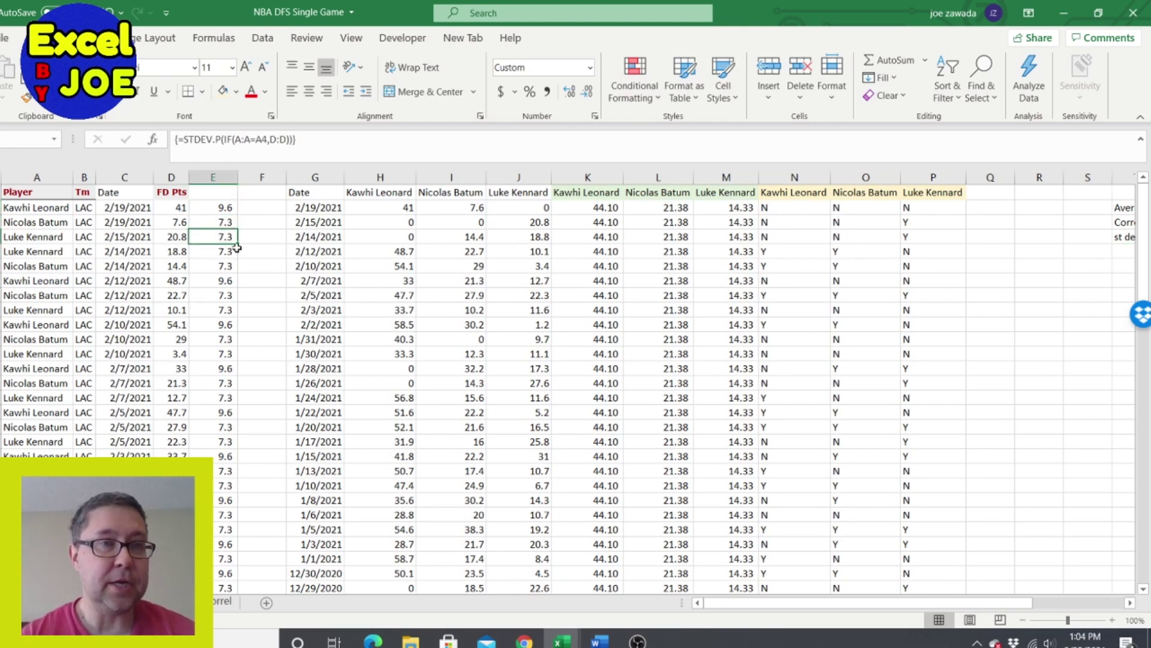
click(1024, 228)
key(Right)
key(Right)
key(Right)
key(Right)
key(Right)
key(Right)
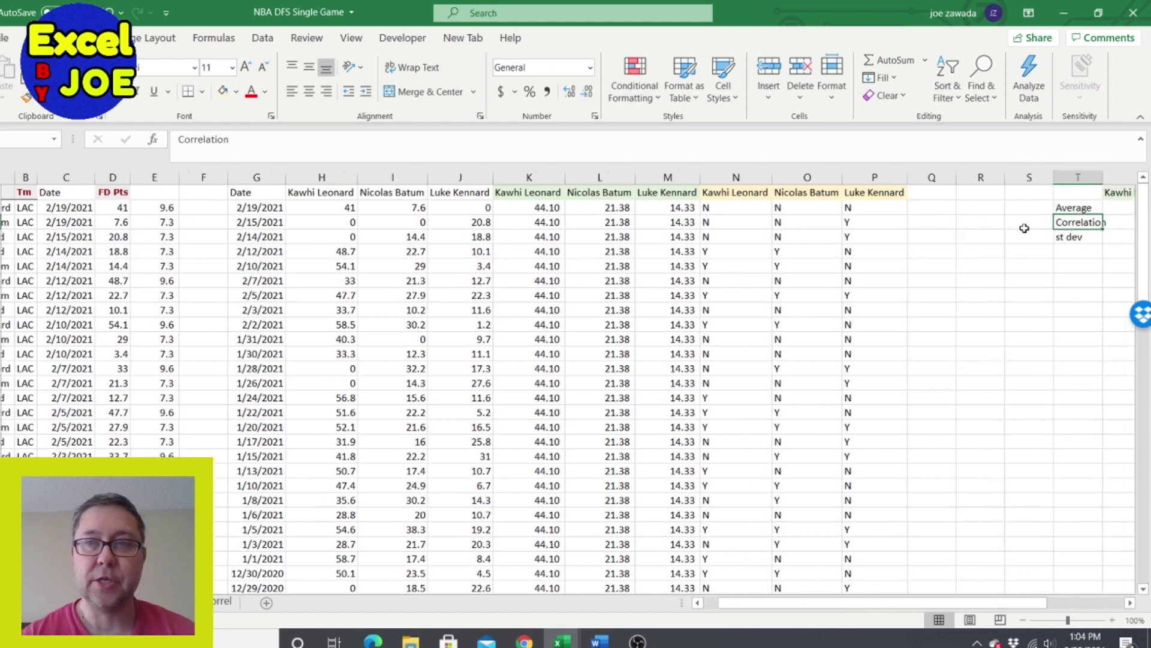
key(Down)
key(Left)
key(Left)
key(Left)
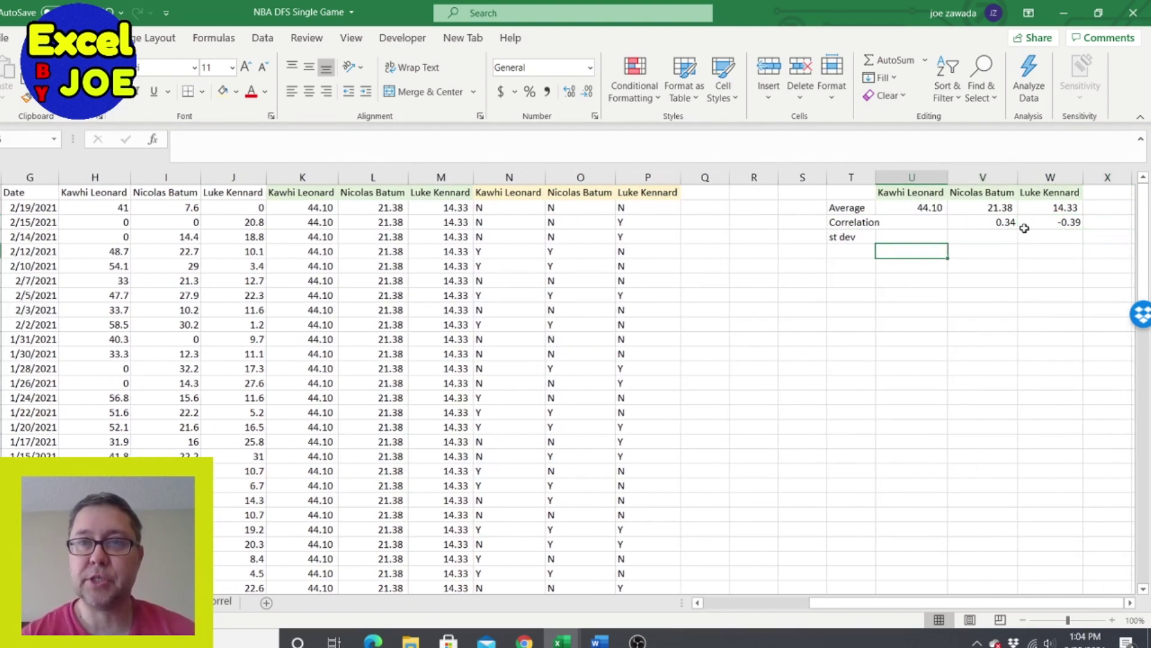
text(9)
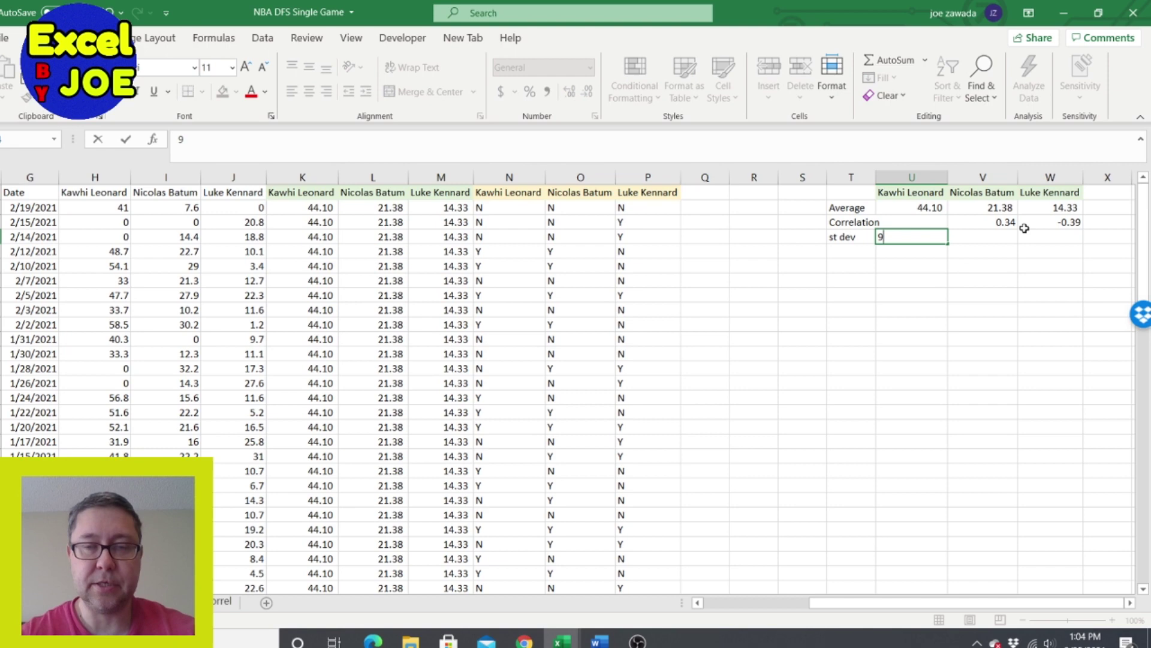
text(.6)
key(Tab)
text(7.3)
key(Tab)
text(7)
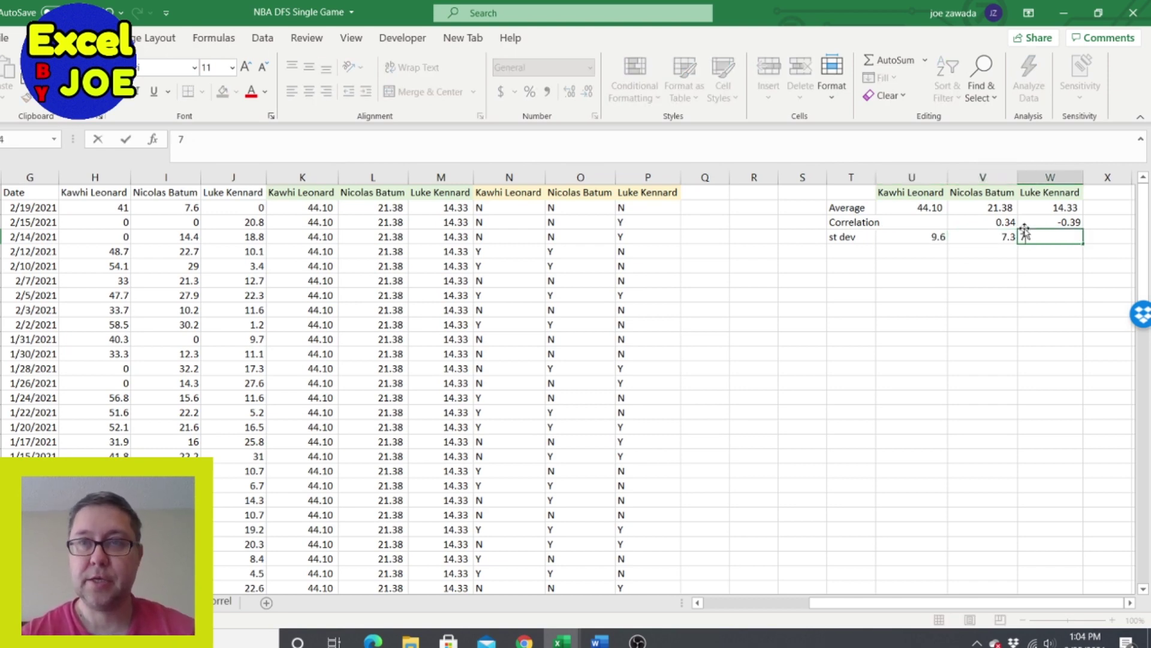
text(.3)
key(Return)
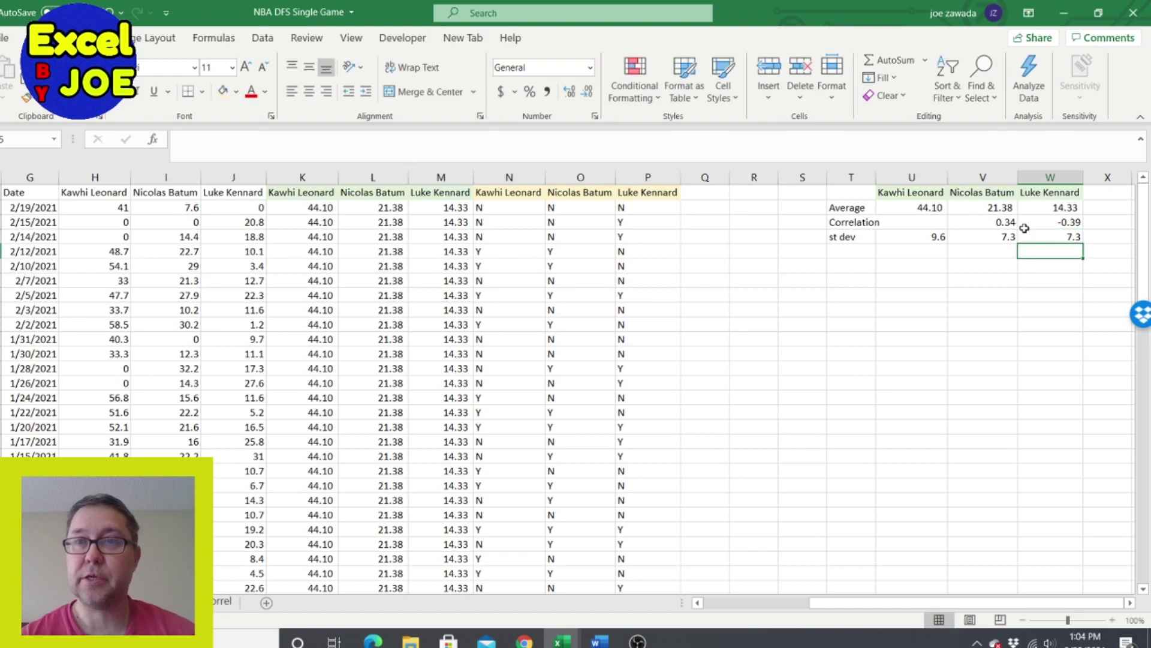
Step: Widen column T to fit the summary table's row labels
click(851, 280)
drag(876, 178, 883, 290)
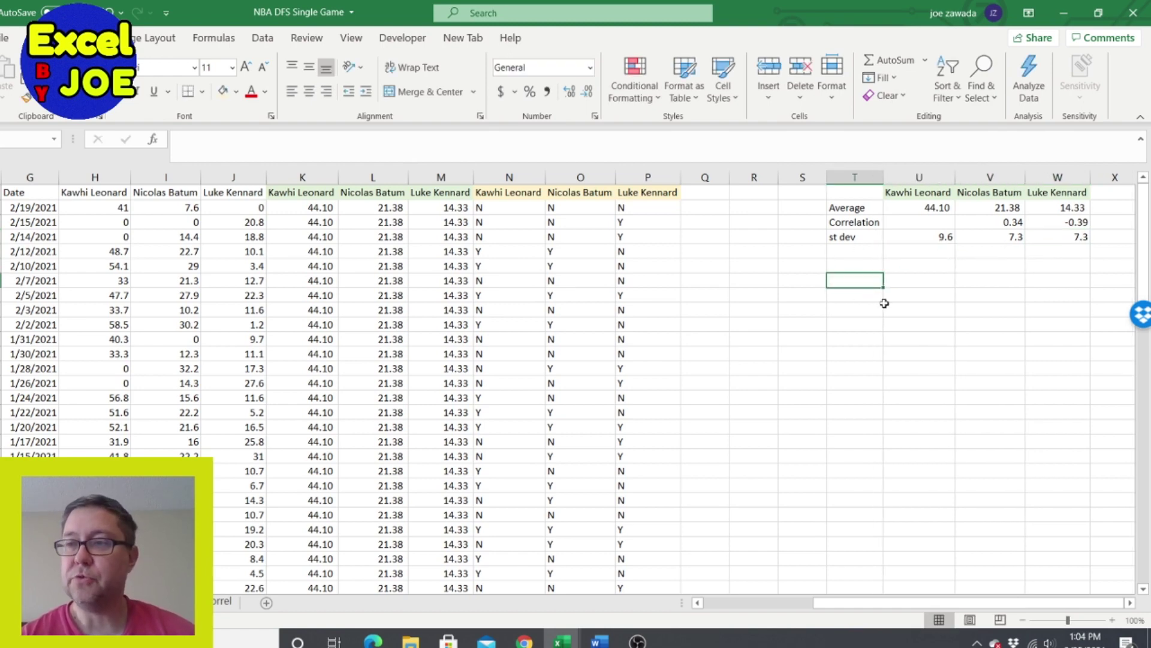
click(871, 322)
Step: Copy the three player name headers from the summary table to AA1:AC1 and autofit those columns
click(916, 308)
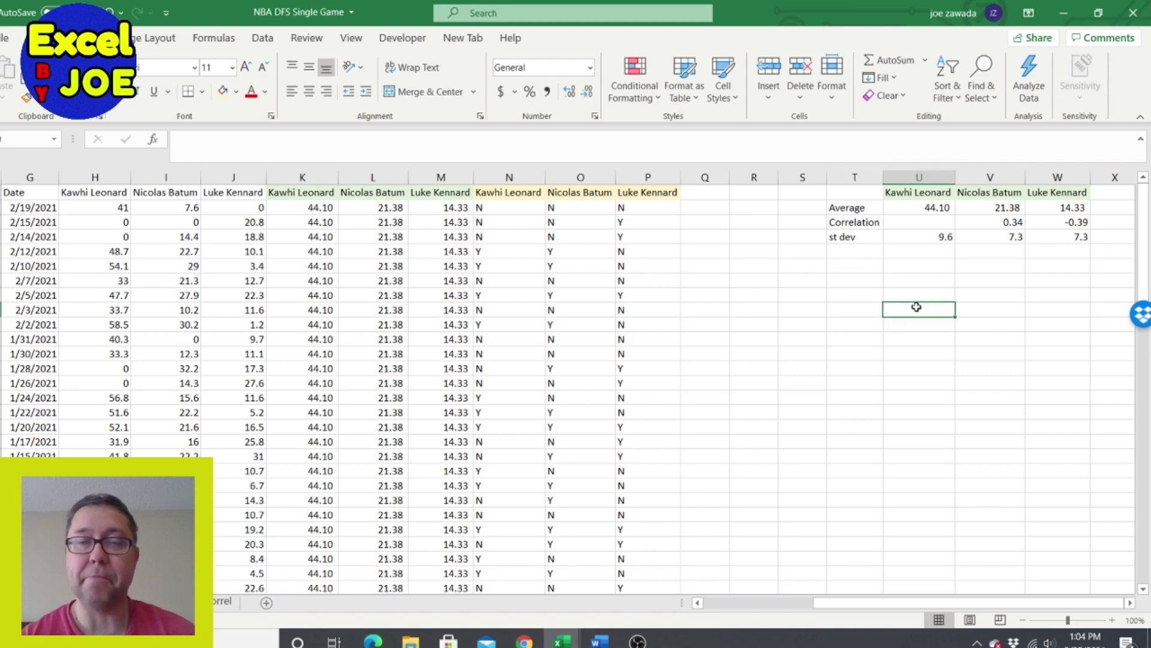
key(Right)
key(Right)
key(Right)
key(Right)
key(Right)
key(Right)
key(Right)
key(Right)
key(Right)
key(Right)
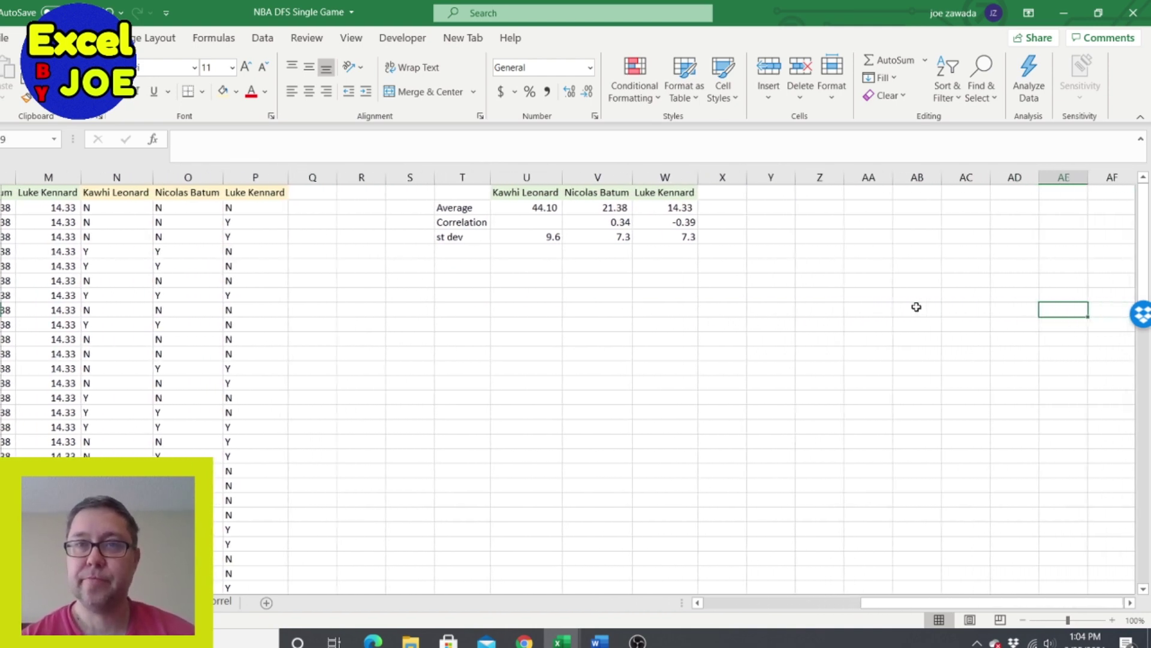
key(Left)
key(Left)
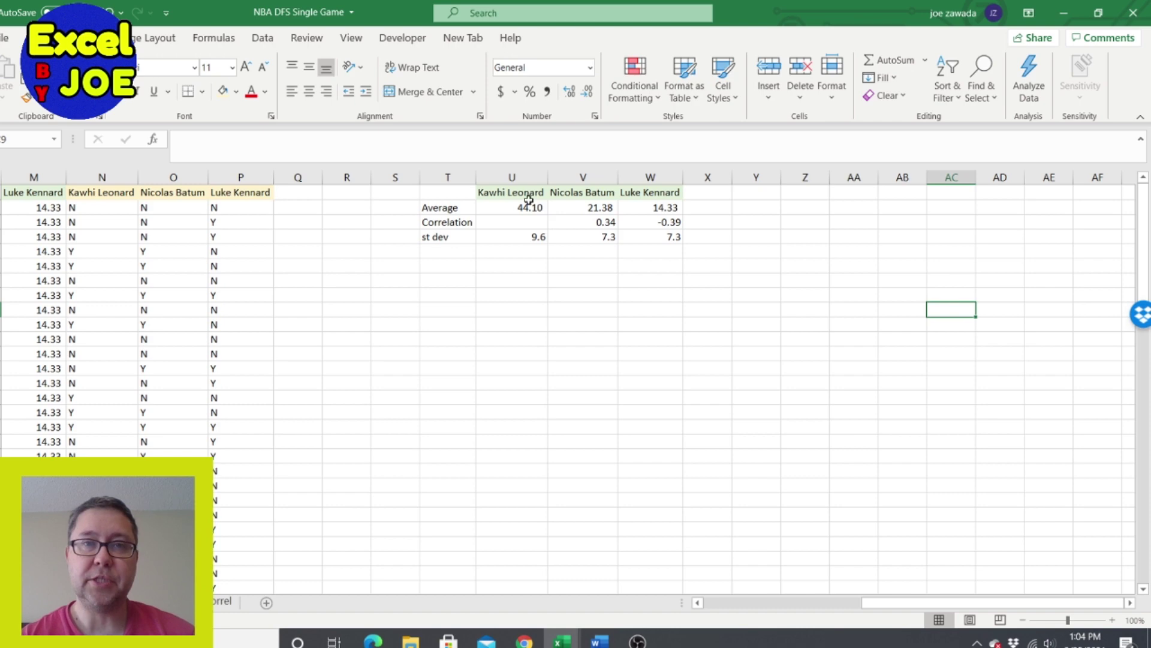
drag(520, 193, 638, 191)
key(ctrl+c)
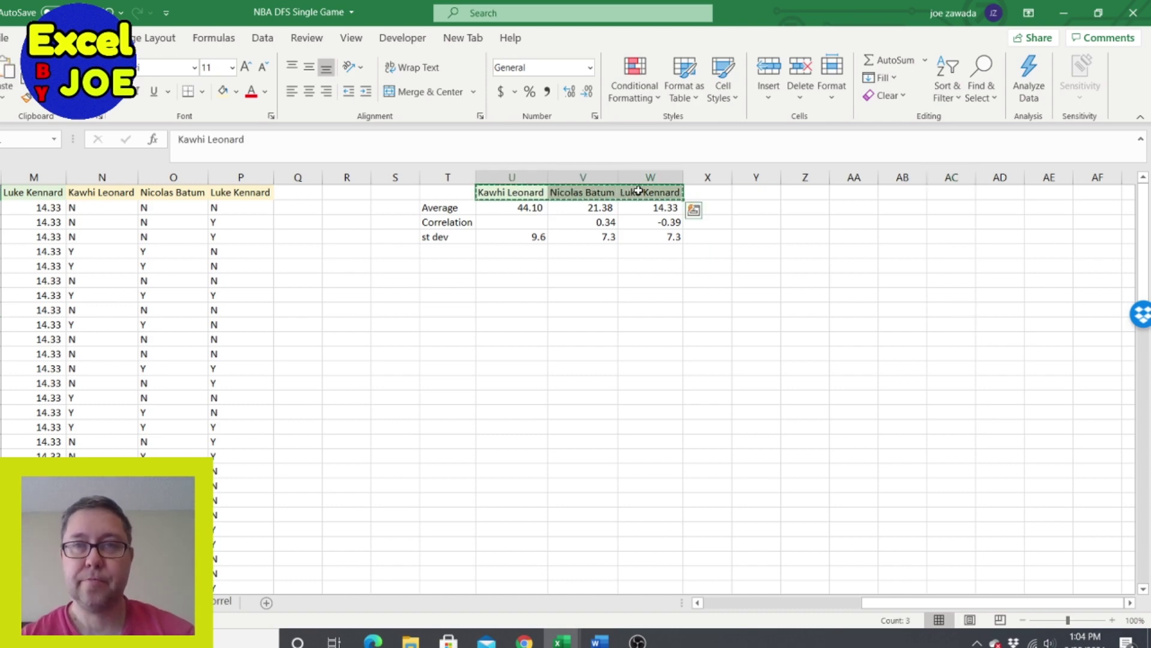
click(849, 195)
key(ctrl+v)
drag(854, 177, 952, 177)
double_click(879, 177)
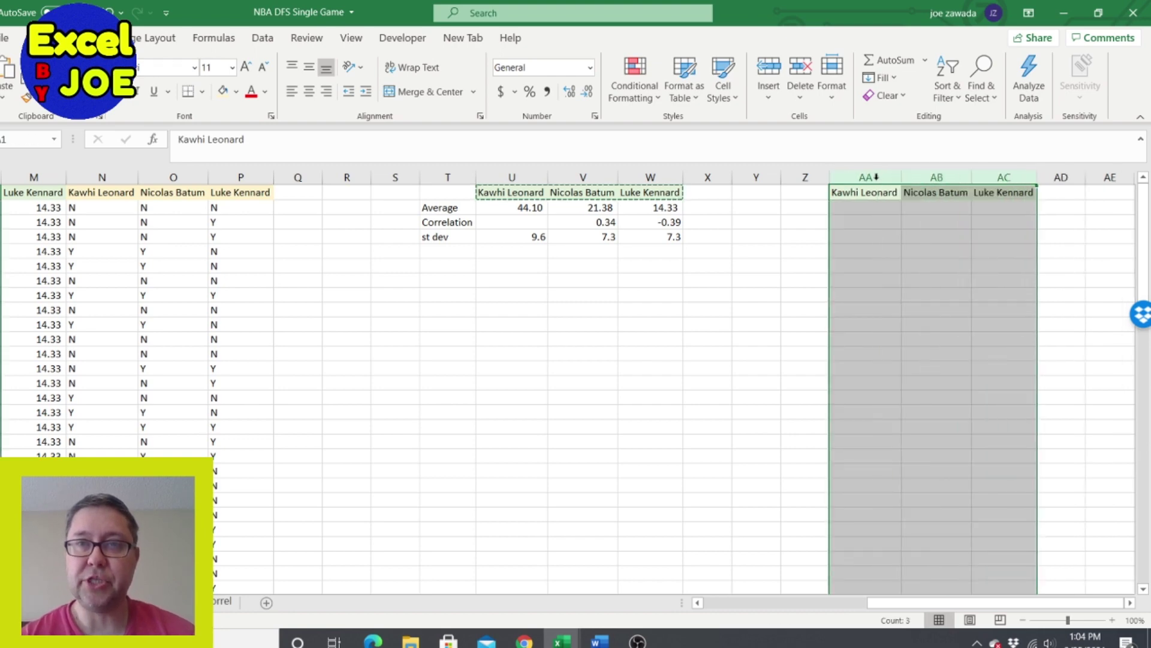
Step: Enter =NORMINV(RAND(),U2,U4) in AA2 to simulate a score from Kawhi Leonard's average and standard deviation
click(864, 207)
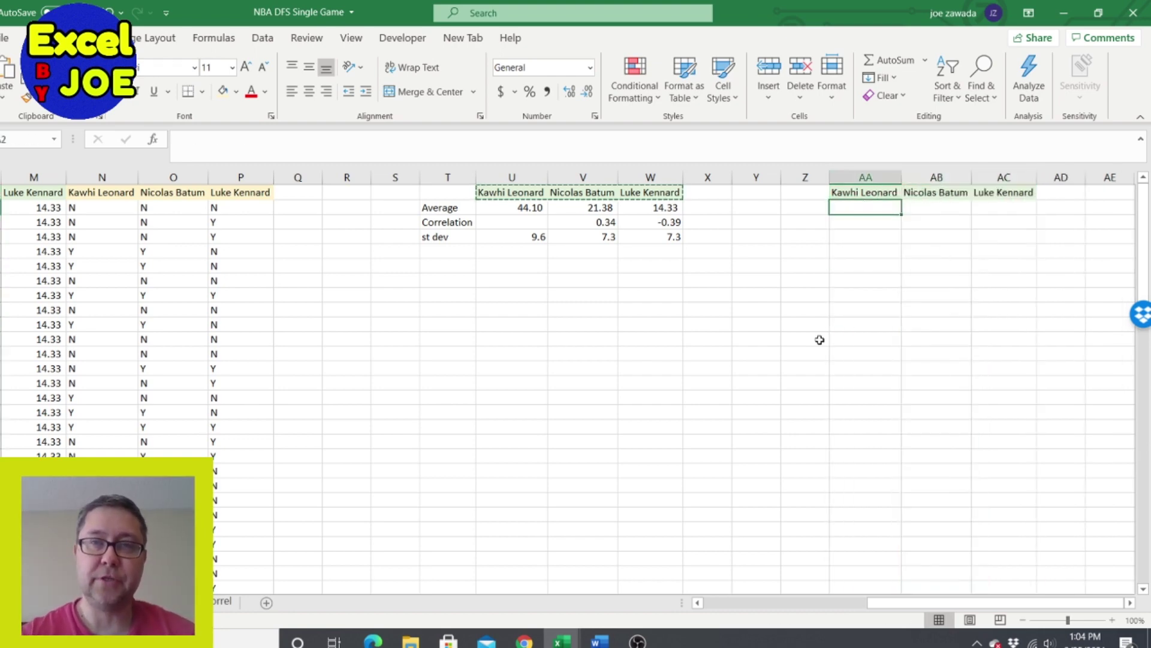
text(=norminv)
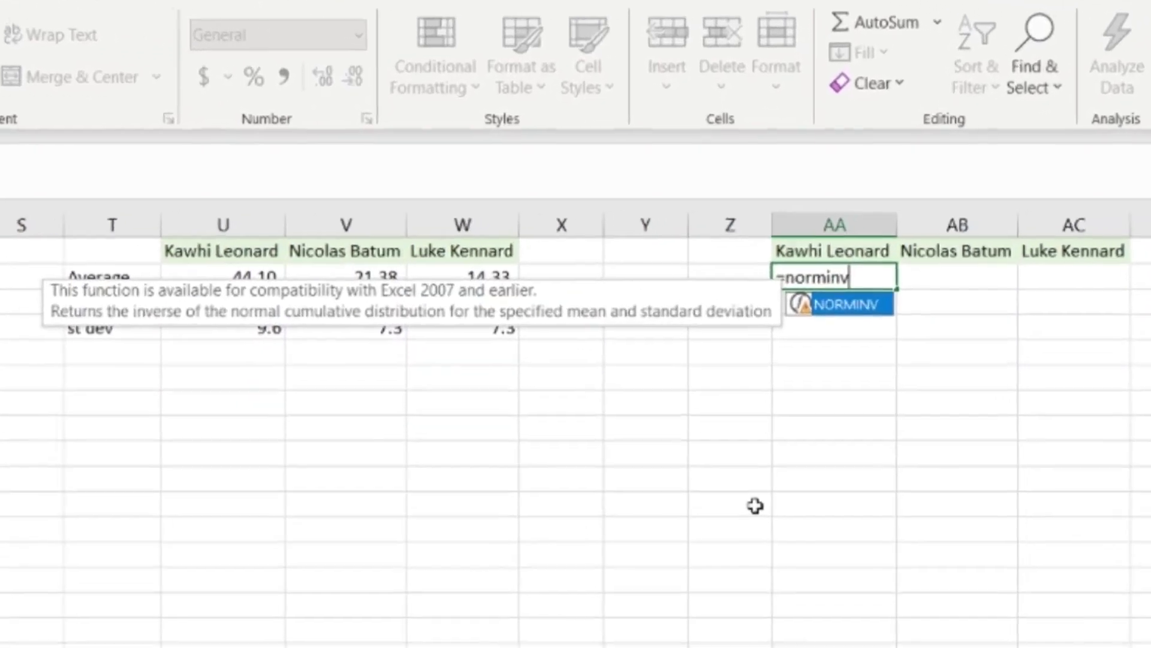
text((rand())
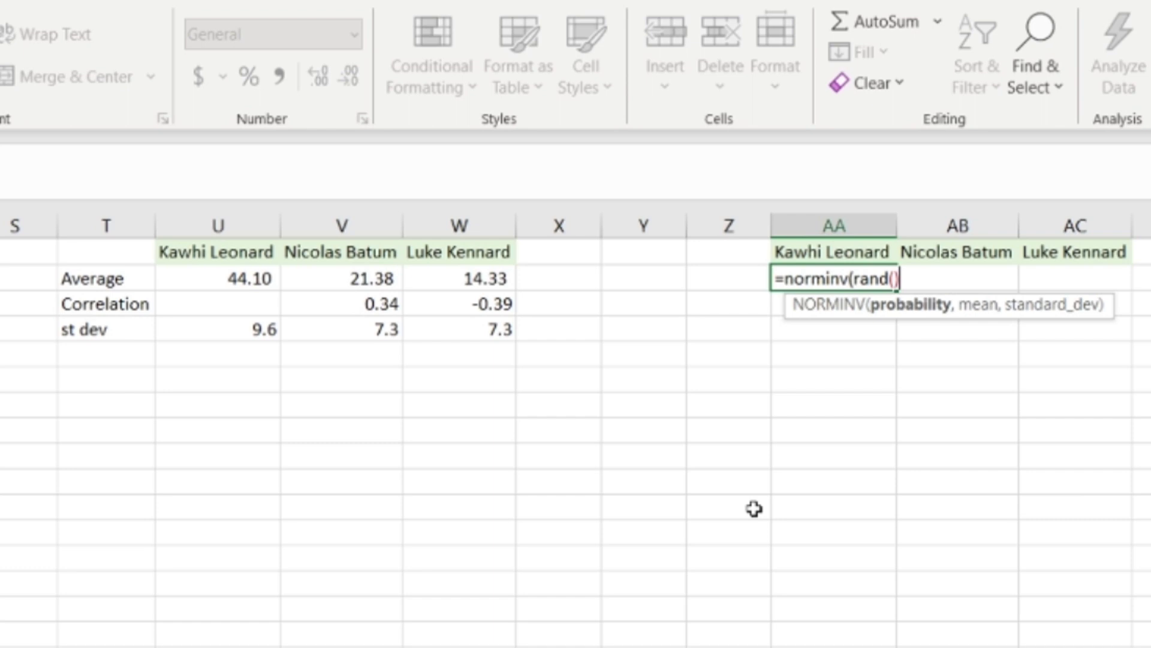
text(,)
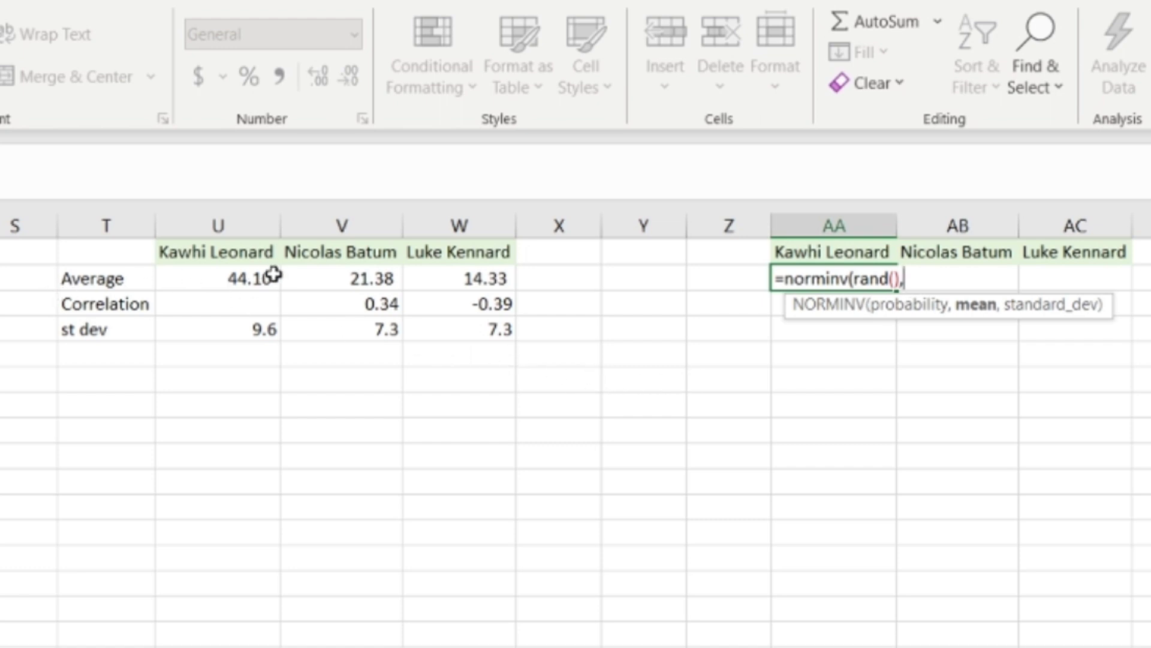
click(213, 279)
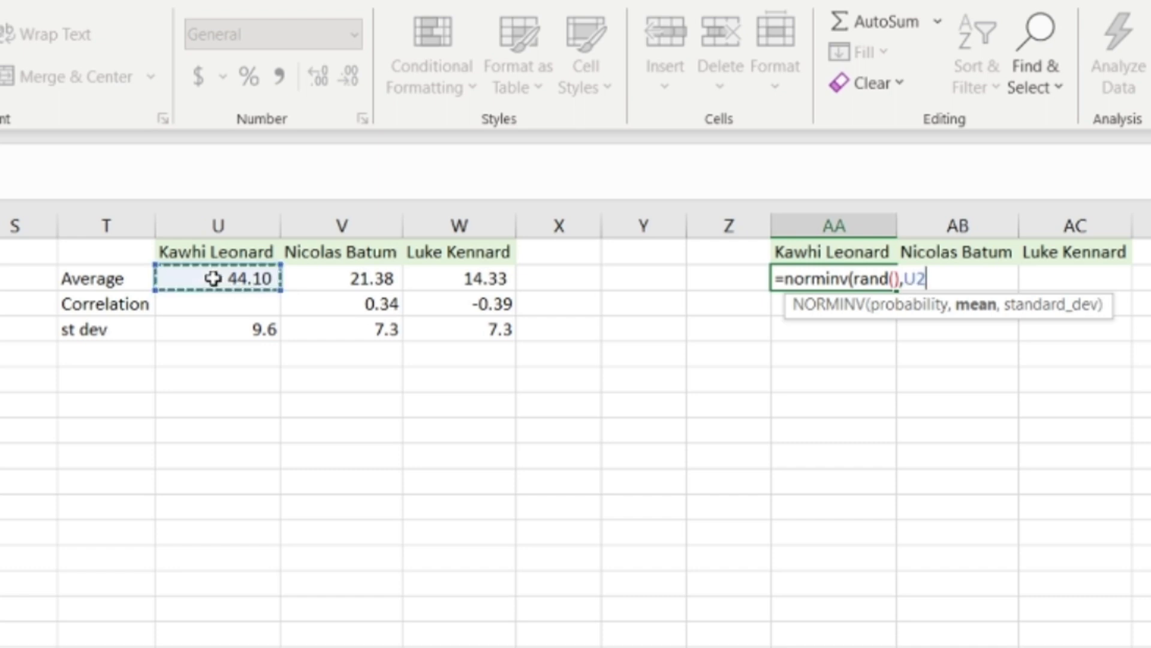
text(,)
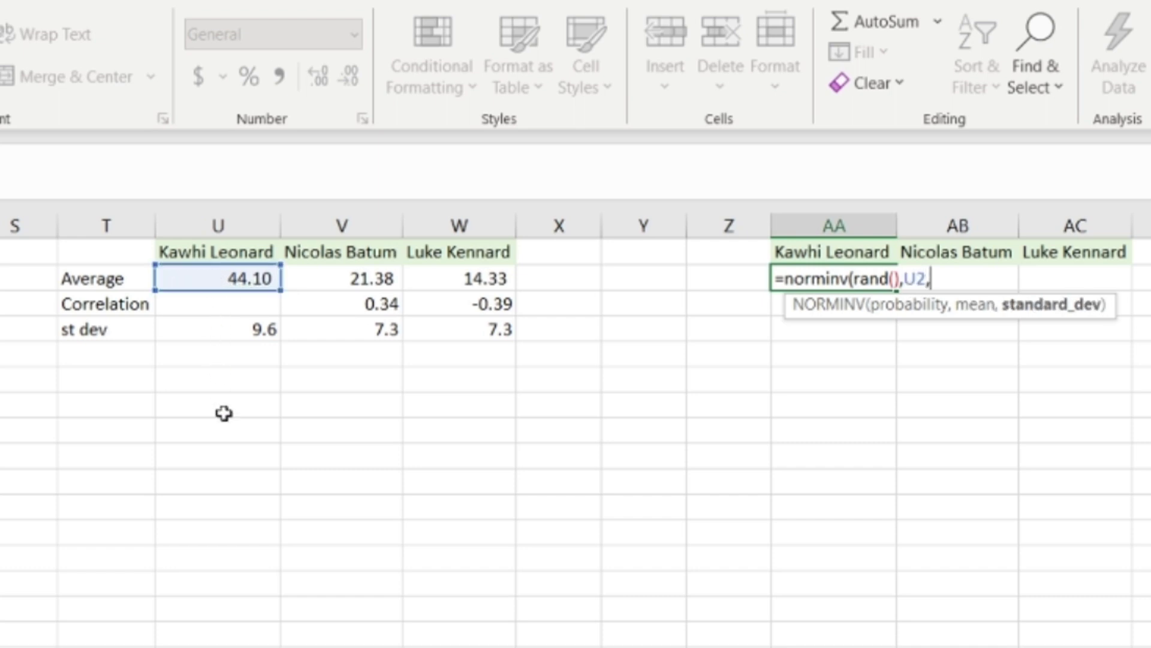
click(234, 330)
text())
key(Return)
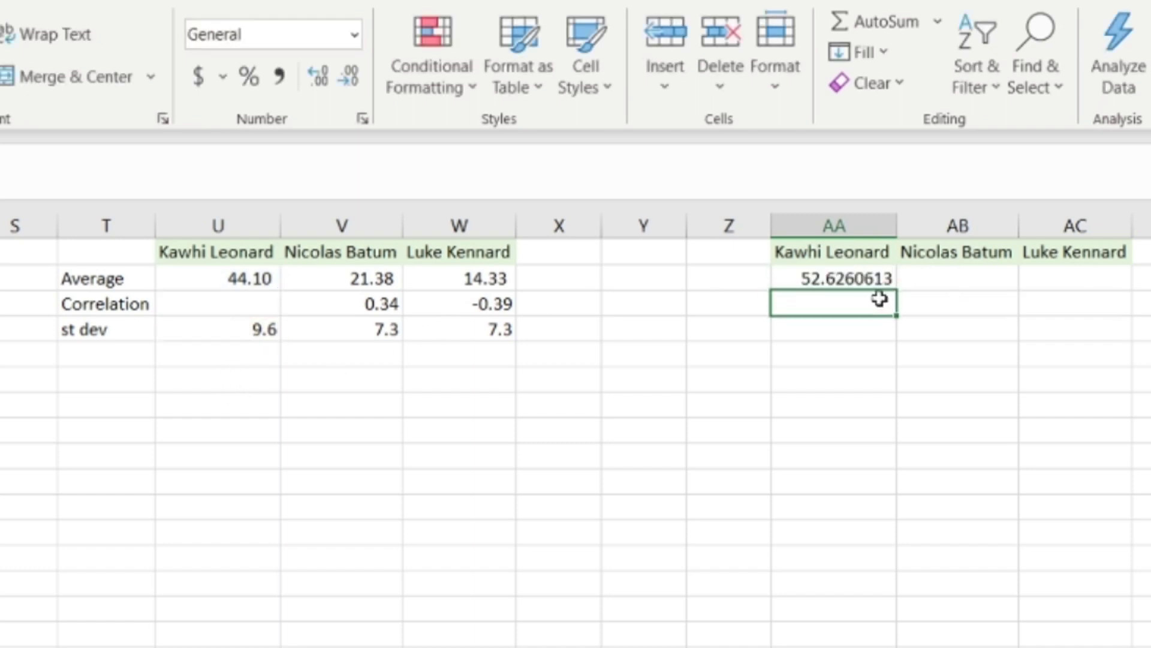
Step: Format the simulated score in AA2 in comma style with one decimal place
click(853, 278)
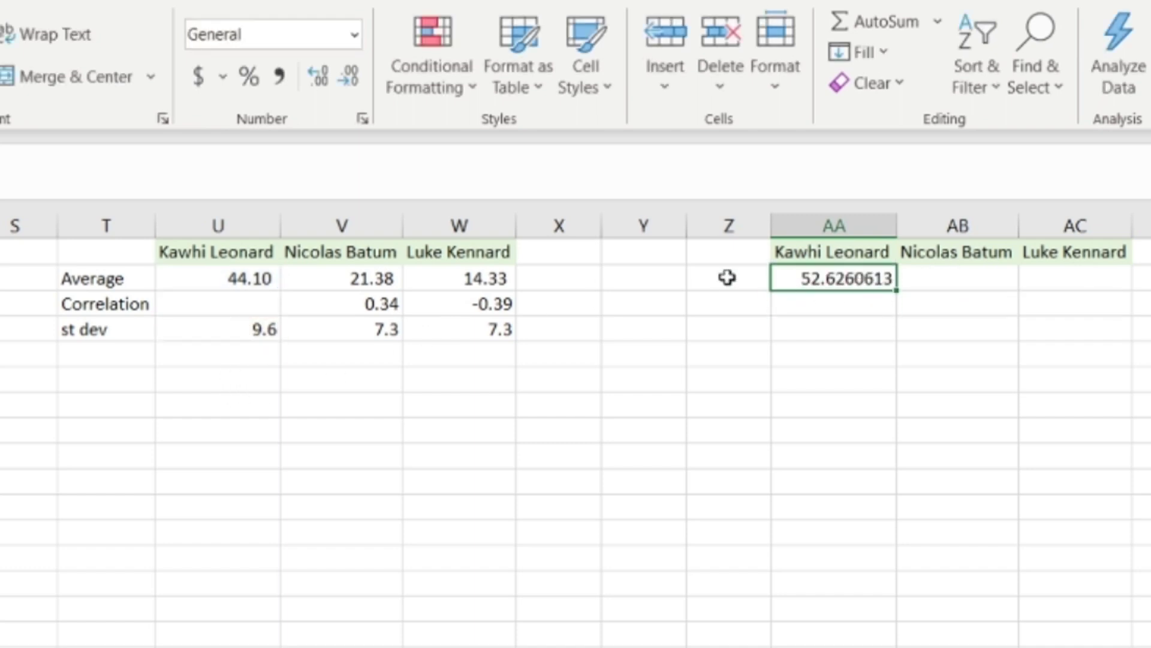
click(280, 76)
click(348, 77)
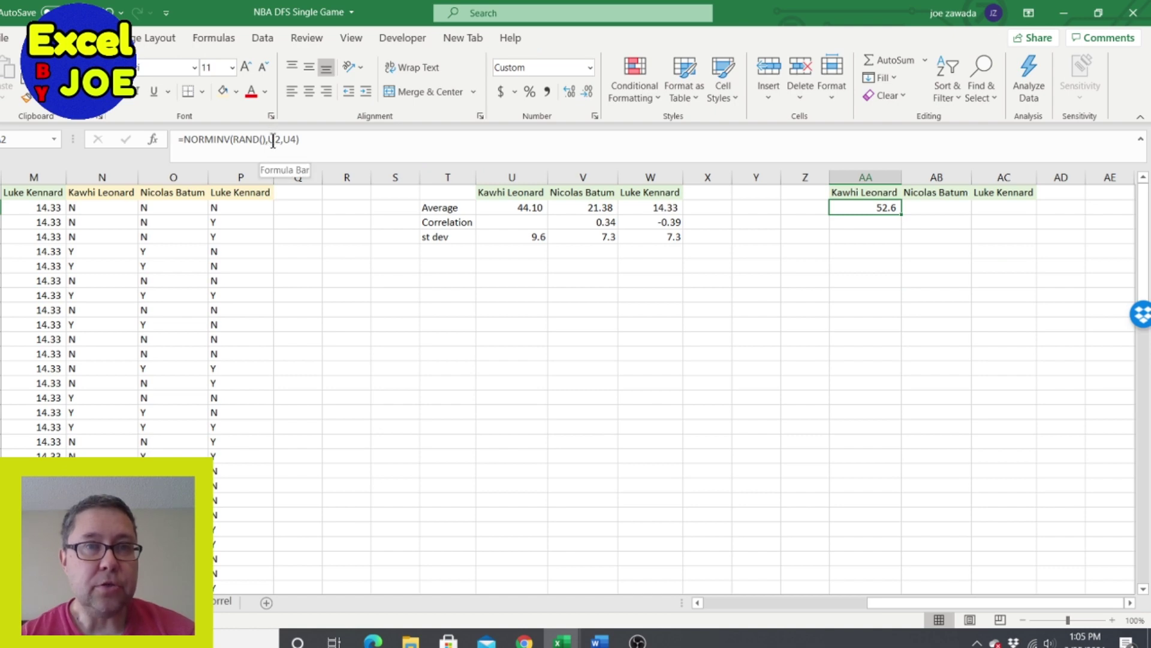
Step: Lock the row references in AA2's formula, making it =NORMINV(RAND(),U$2,U$4)
click(273, 139)
text($)
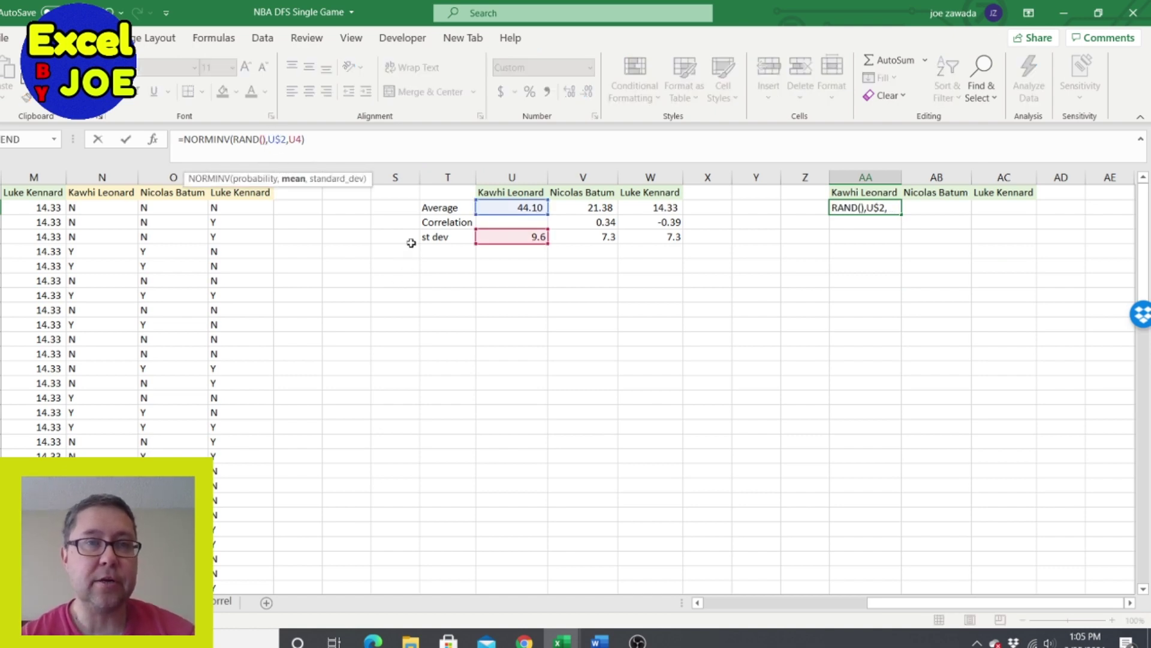
click(297, 140)
text($)
key(Return)
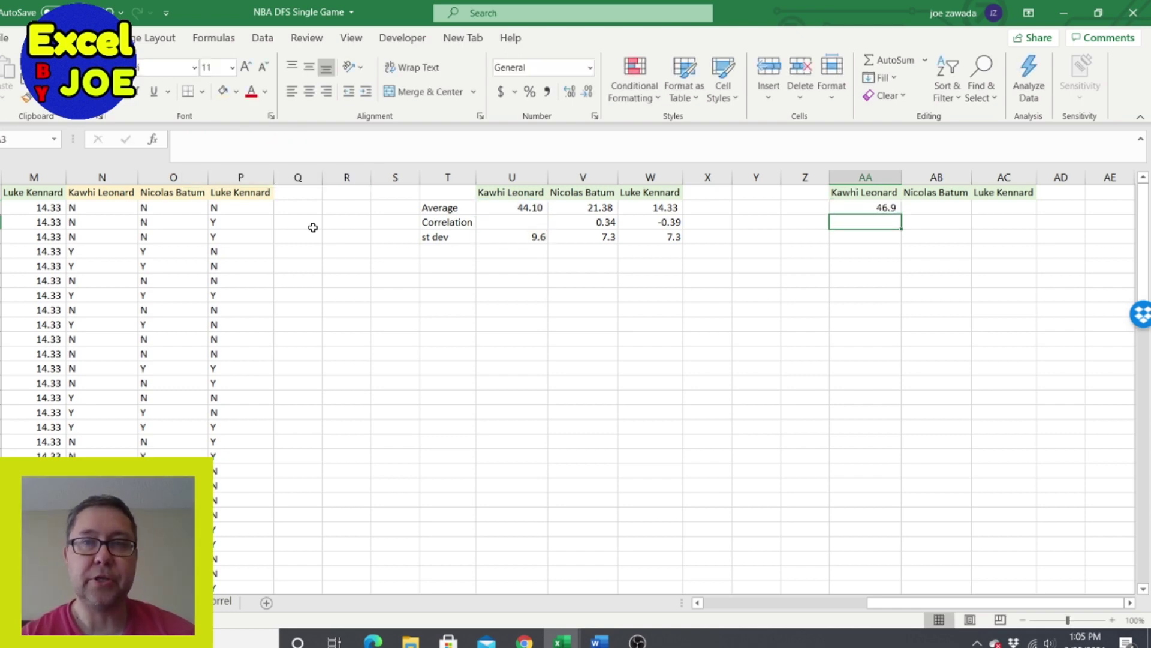
Step: Copy AA2's NORMINV formula across to AB2:AC2 for Nicolas Batum and Luke Kennard, and check the copied references
click(867, 207)
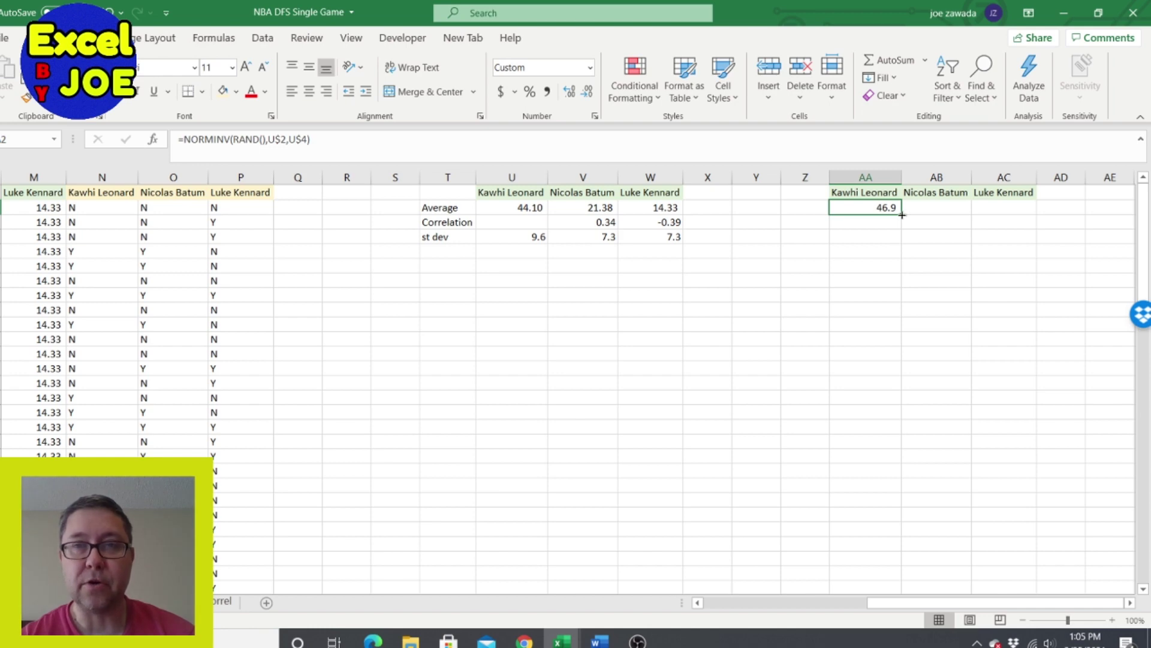
drag(902, 214, 1036, 211)
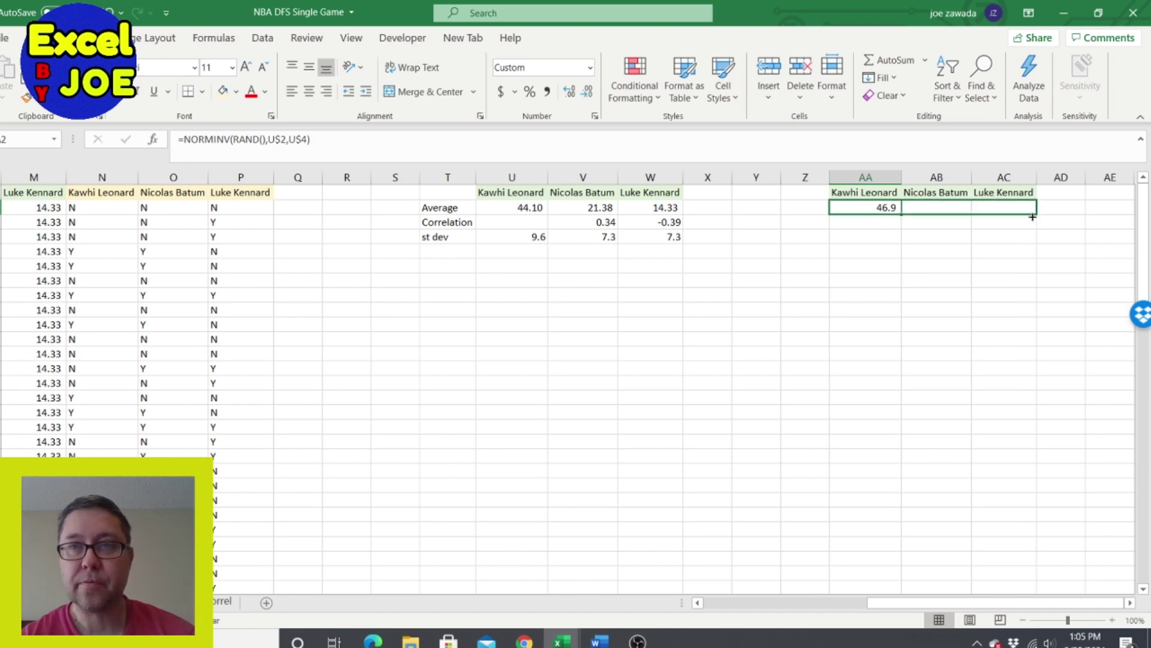
click(943, 207)
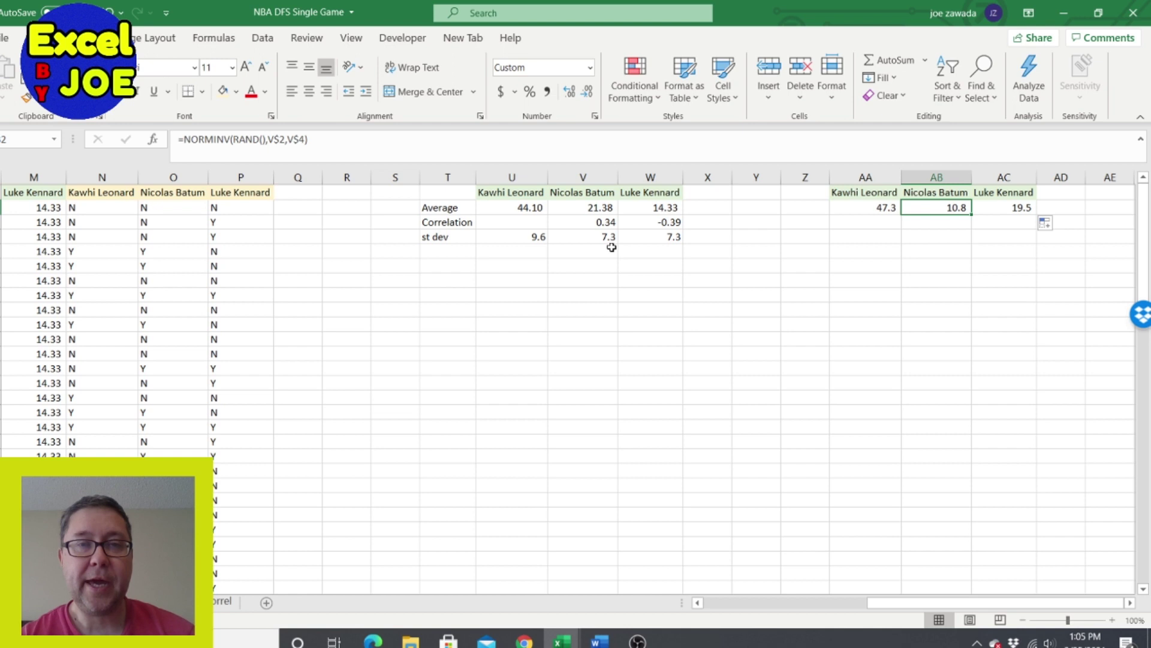
click(1020, 207)
Step: Fill the three players' NORMINV formulas in AA2:AC2 down columns AA:AC for roughly 100 rows
drag(874, 207, 1038, 450)
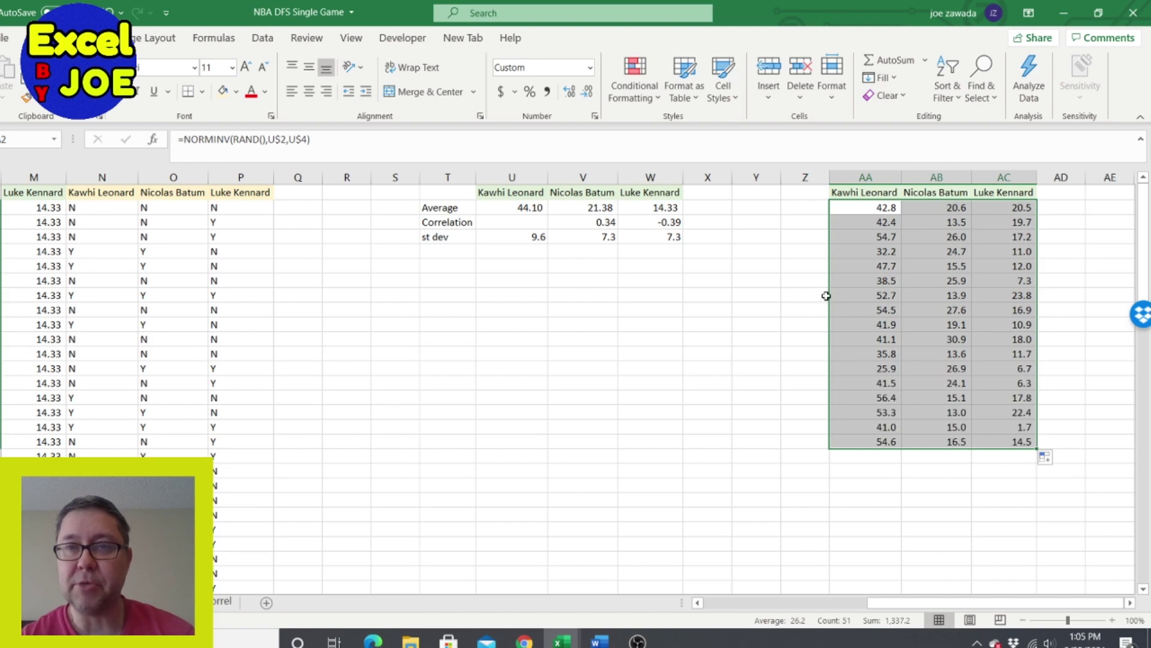
drag(875, 443, 1001, 440)
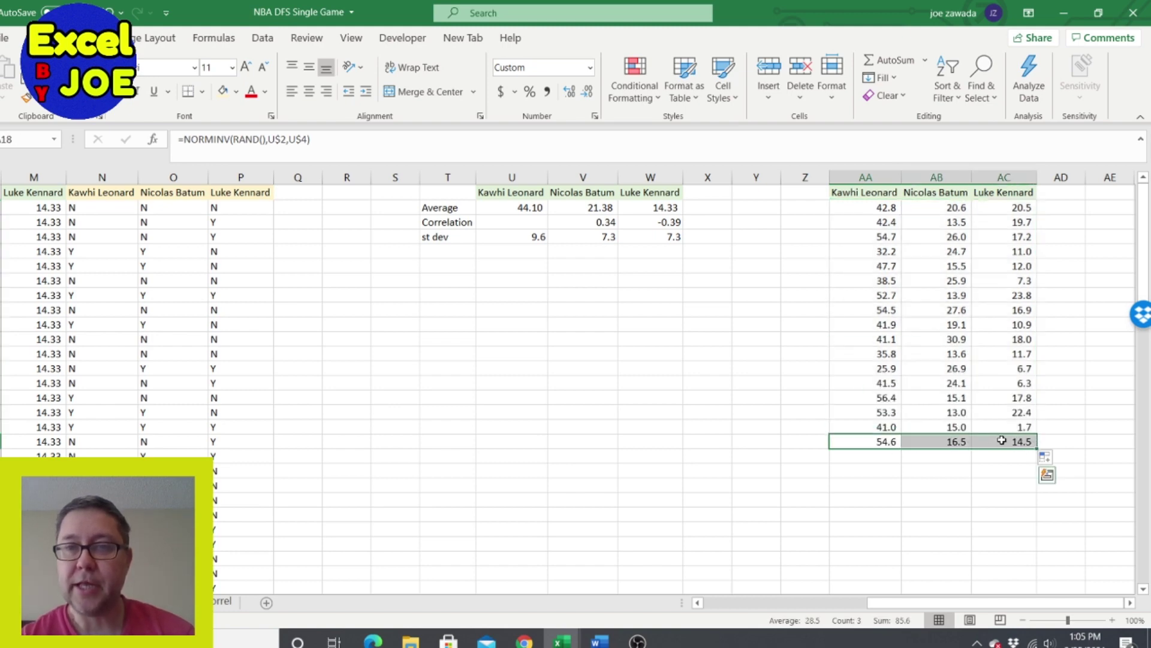
click(1045, 457)
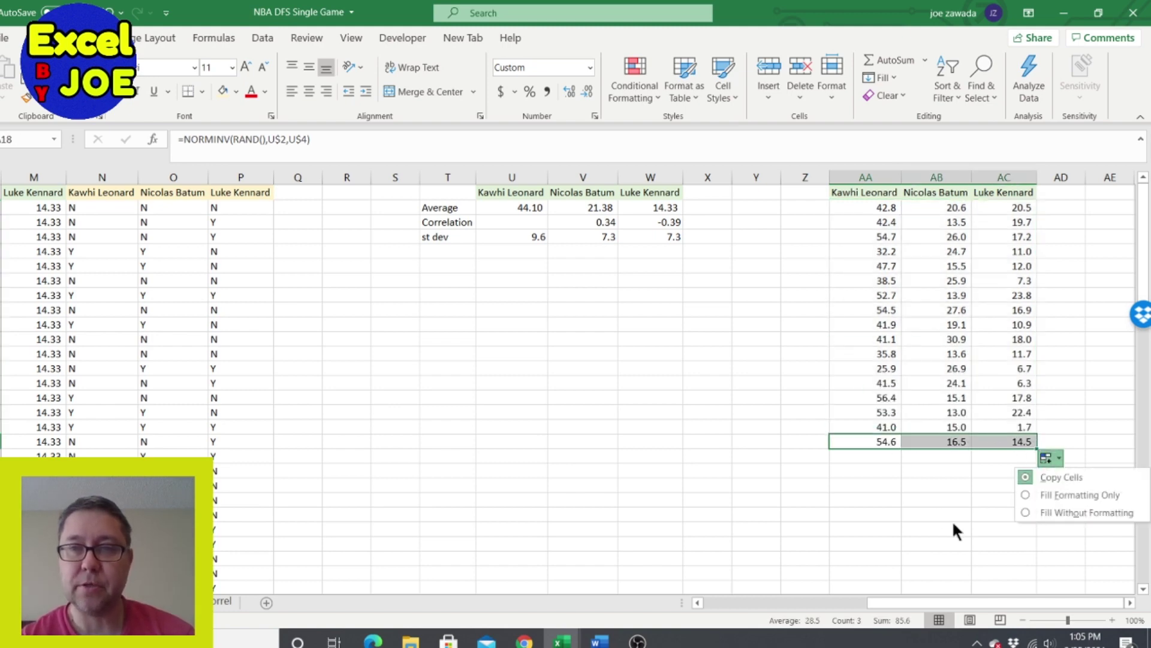
click(928, 483)
drag(880, 442, 1020, 442)
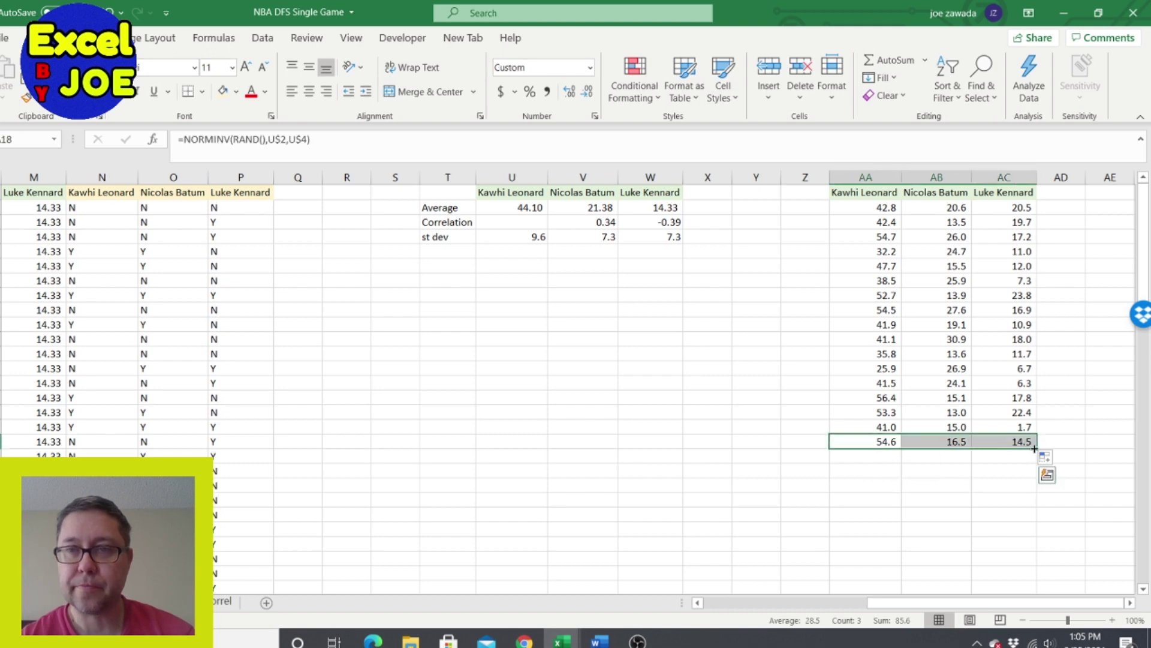
drag(1037, 495, 1037, 573)
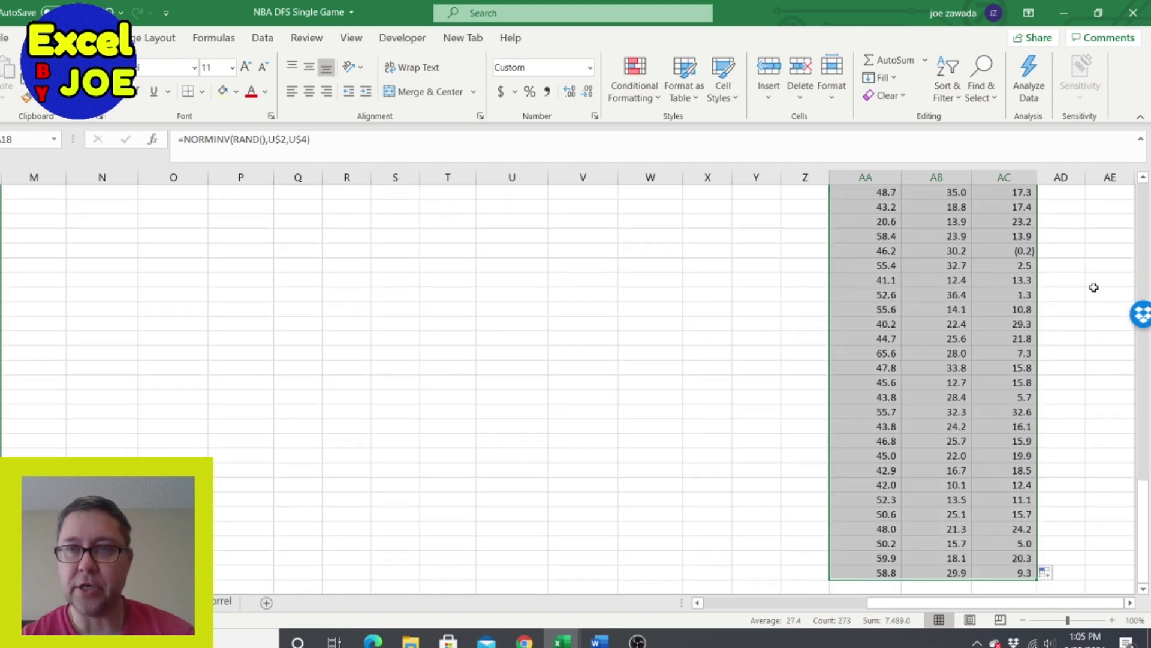
scroll(1144, 225, up, 20)
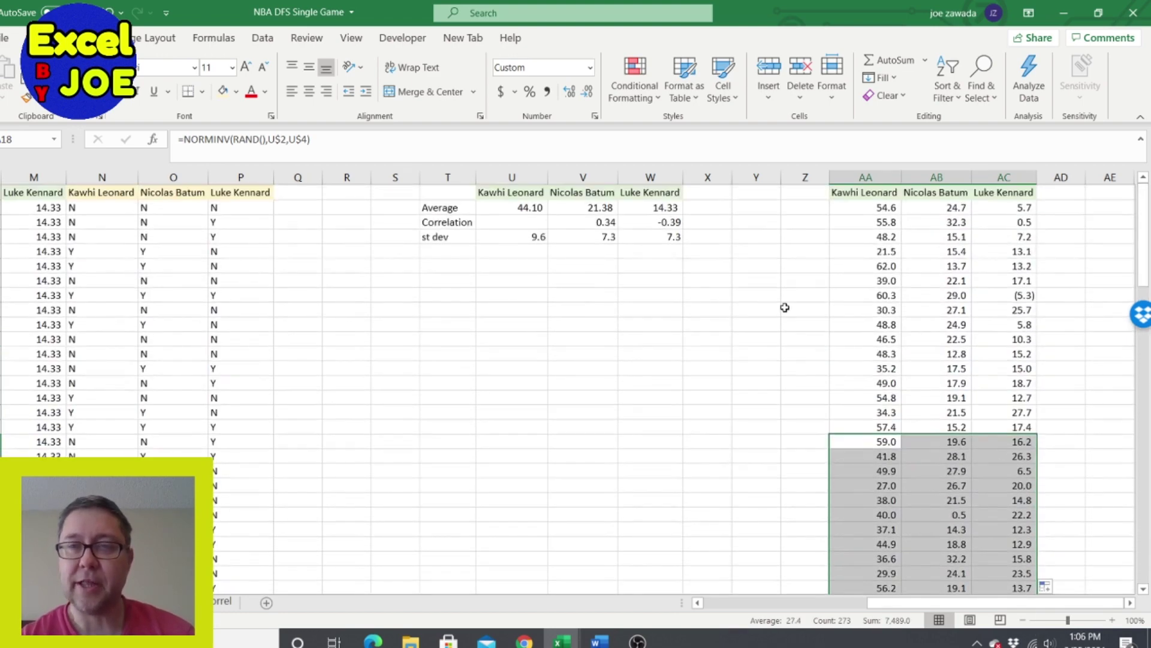
Step: Enter the label "Results sims" in T7, below the summary table
click(785, 308)
click(752, 268)
click(729, 340)
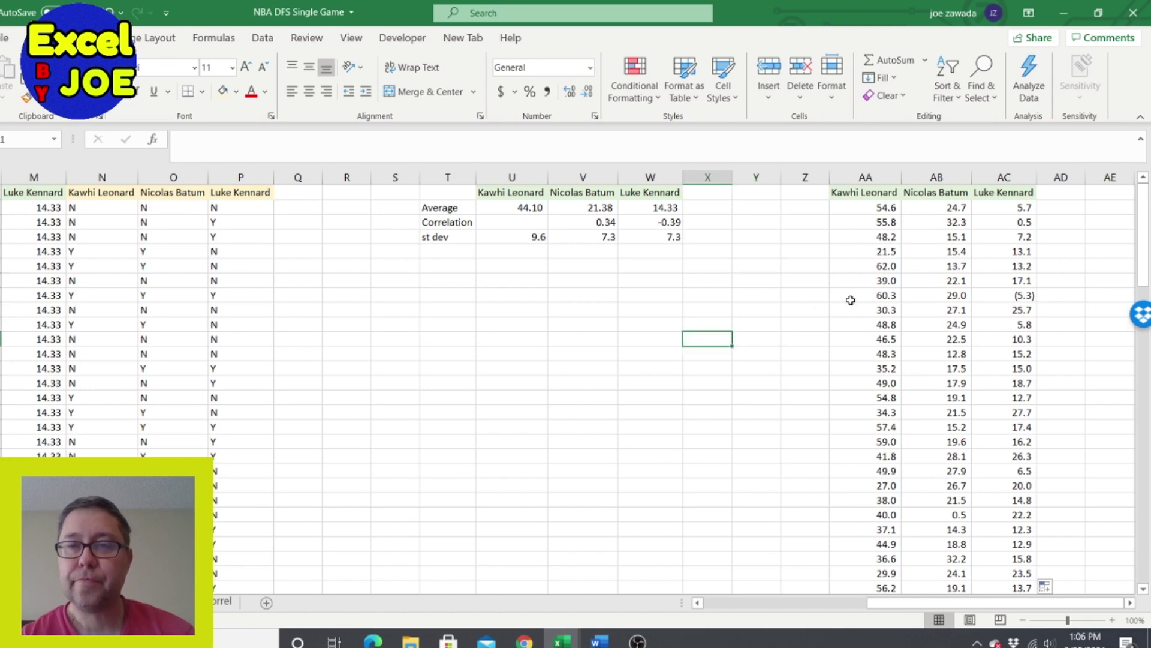
click(807, 296)
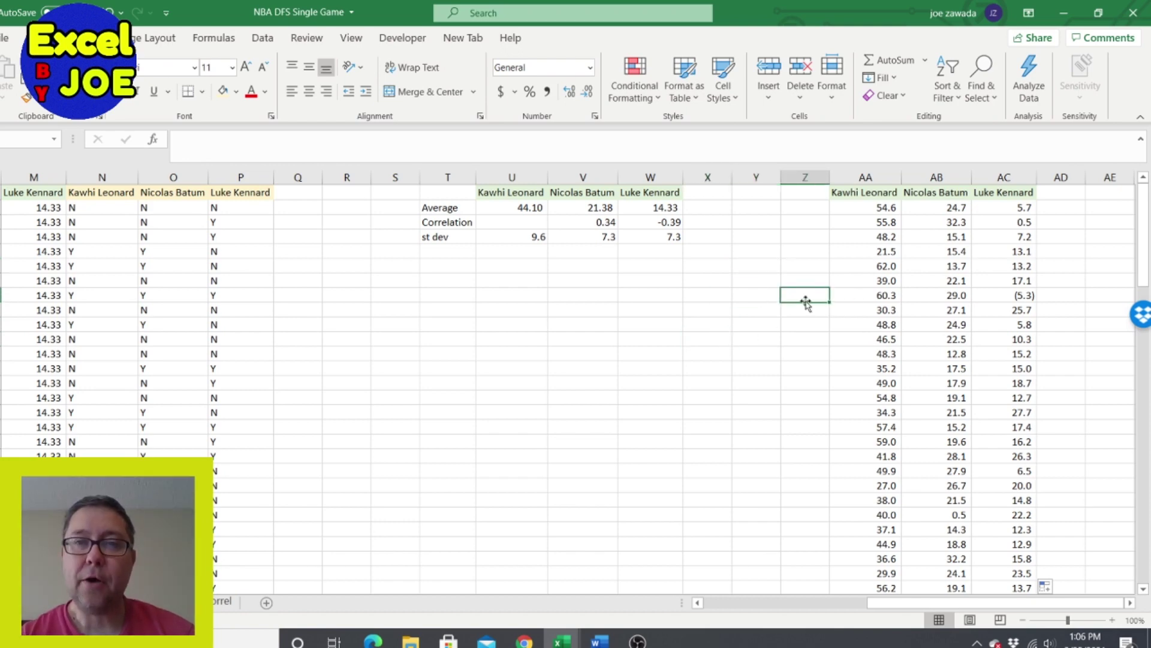
key(Right)
key(Right)
key(Left)
key(Left)
key(Left)
key(Left)
key(Left)
key(Left)
key(Left)
key(Up)
key(Up)
key(Up)
key(Up)
key(Up)
key(Up)
key(Up)
key(Left)
key(Down)
key(Down)
key(Down)
key(Down)
key(Down)
key(Down)
key(Down)
key(Up)
text(Re)
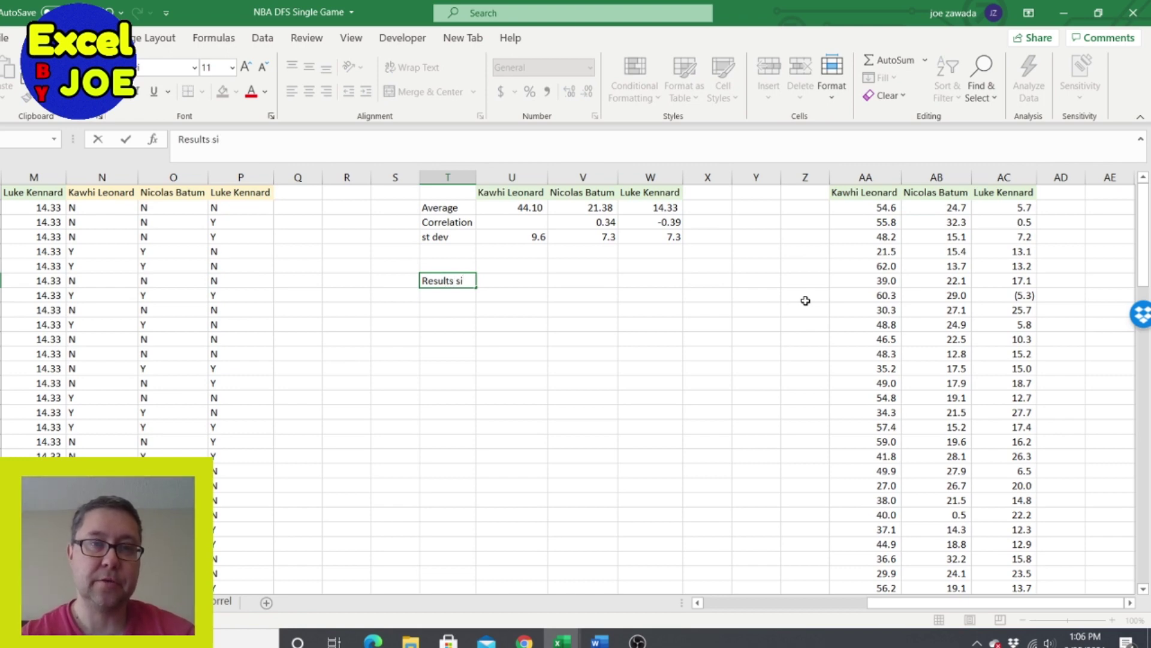
key(Return)
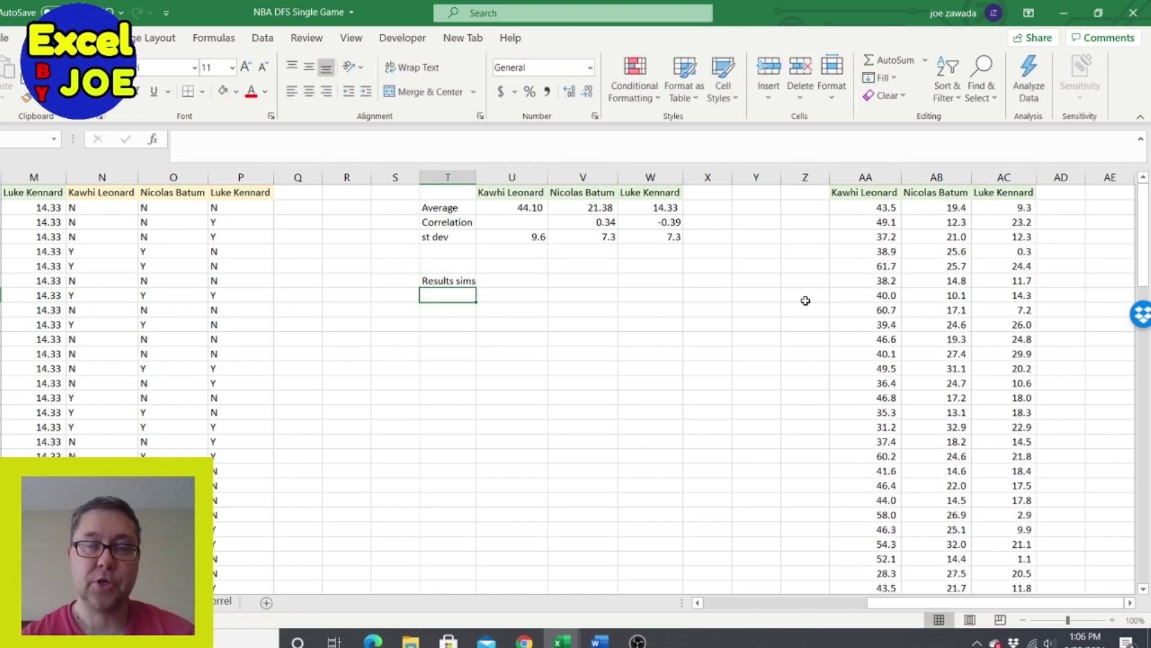
Step: Enter =AVERAGE(AA:AA) in U8 to average Kawhi Leonard's simulated scores
key(Right)
text(=a)
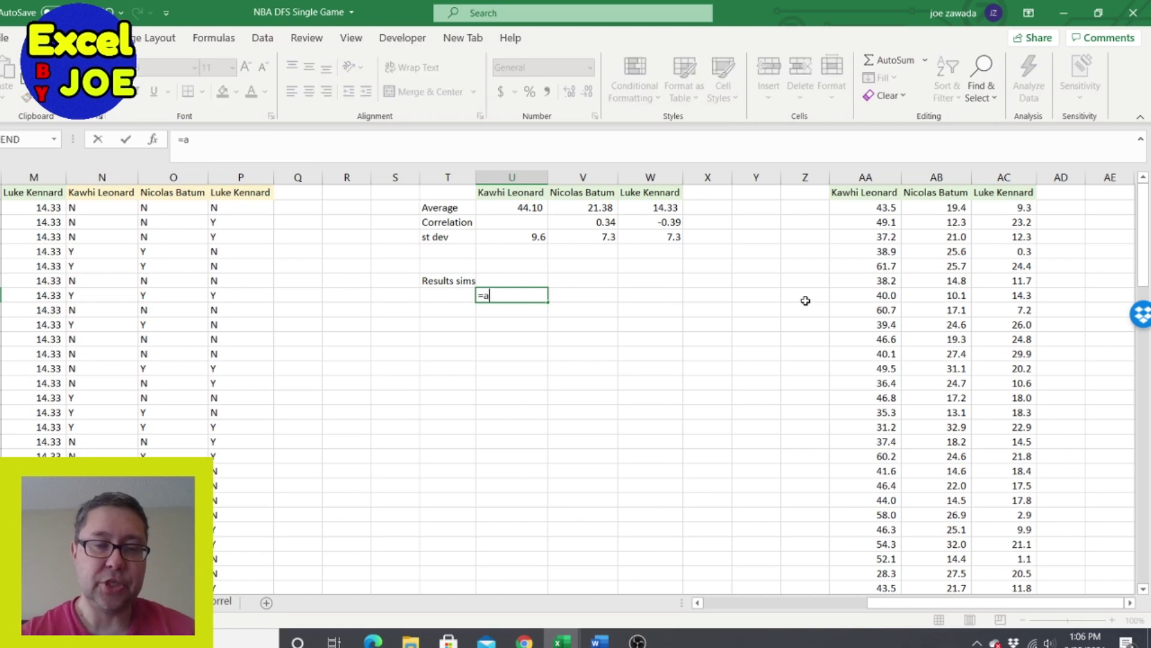
text(verage()
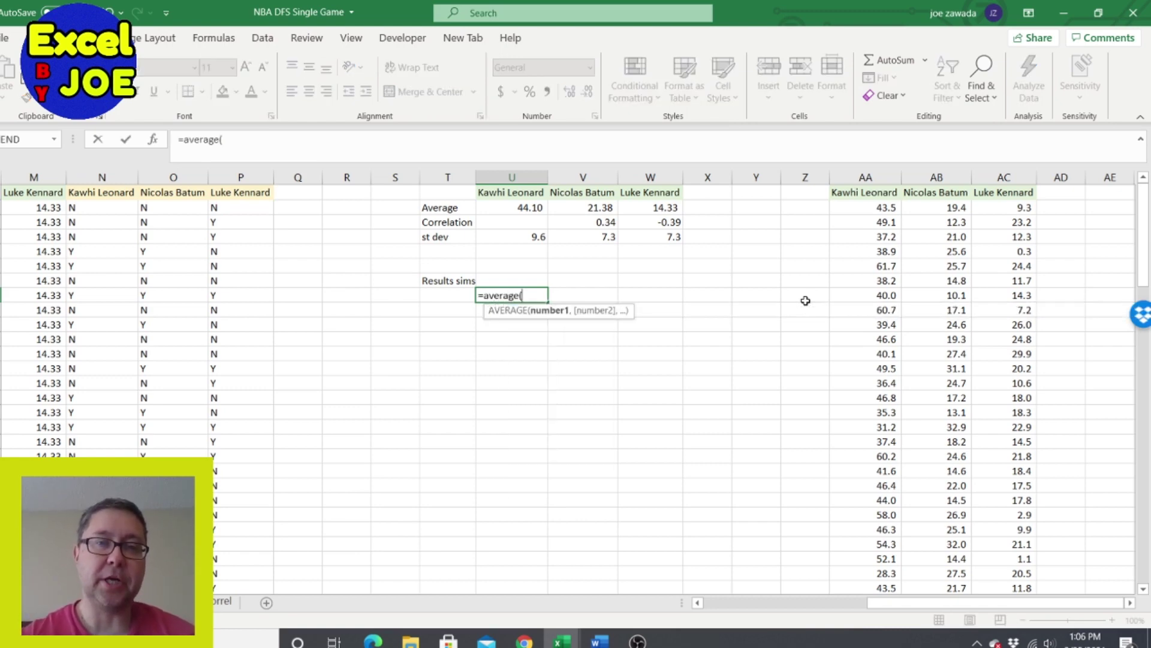
click(853, 175)
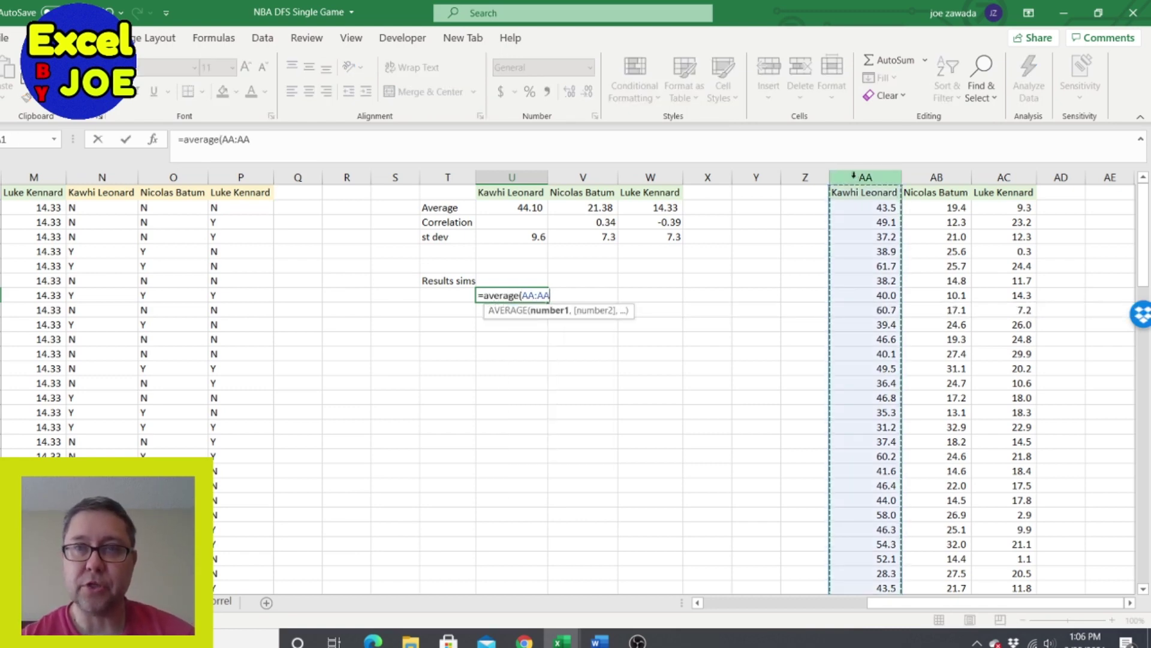
key(Return)
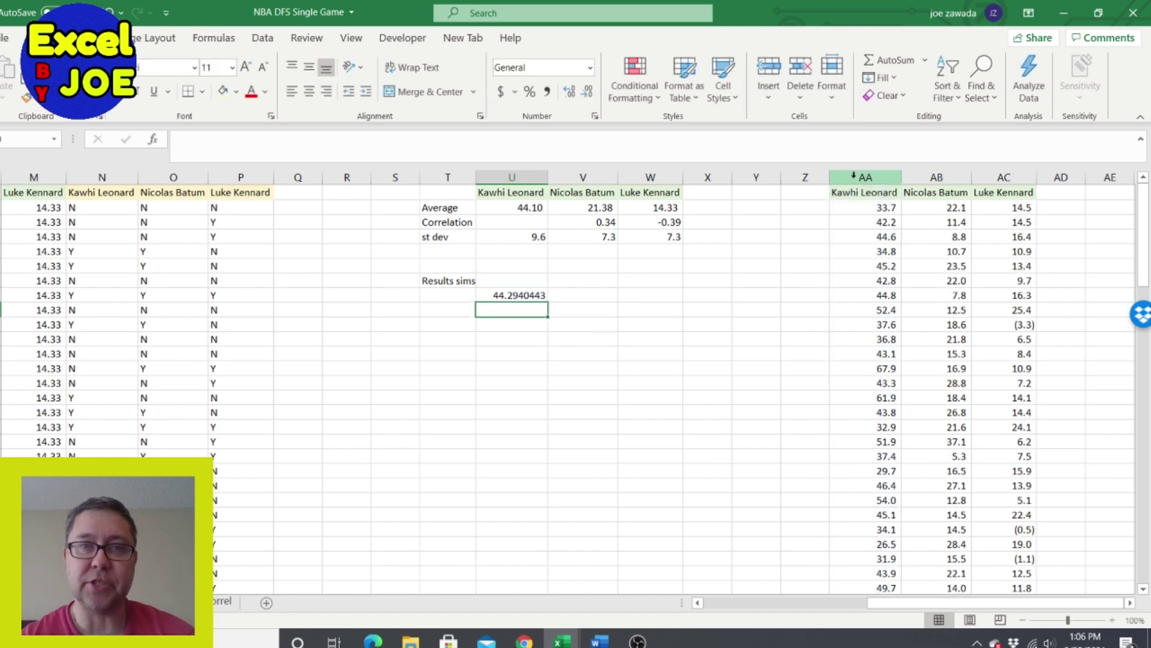
Step: Copy U8's AVERAGE formula across to V8:W8 and format the three simulated averages in comma style
click(515, 289)
drag(548, 302, 681, 299)
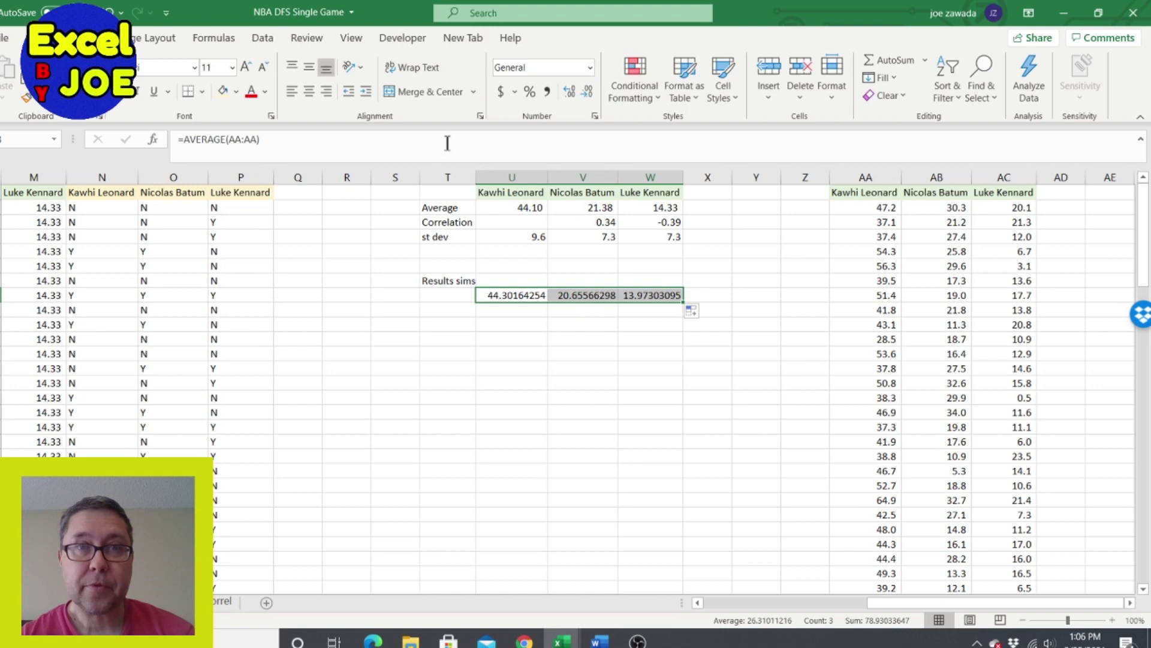
click(546, 92)
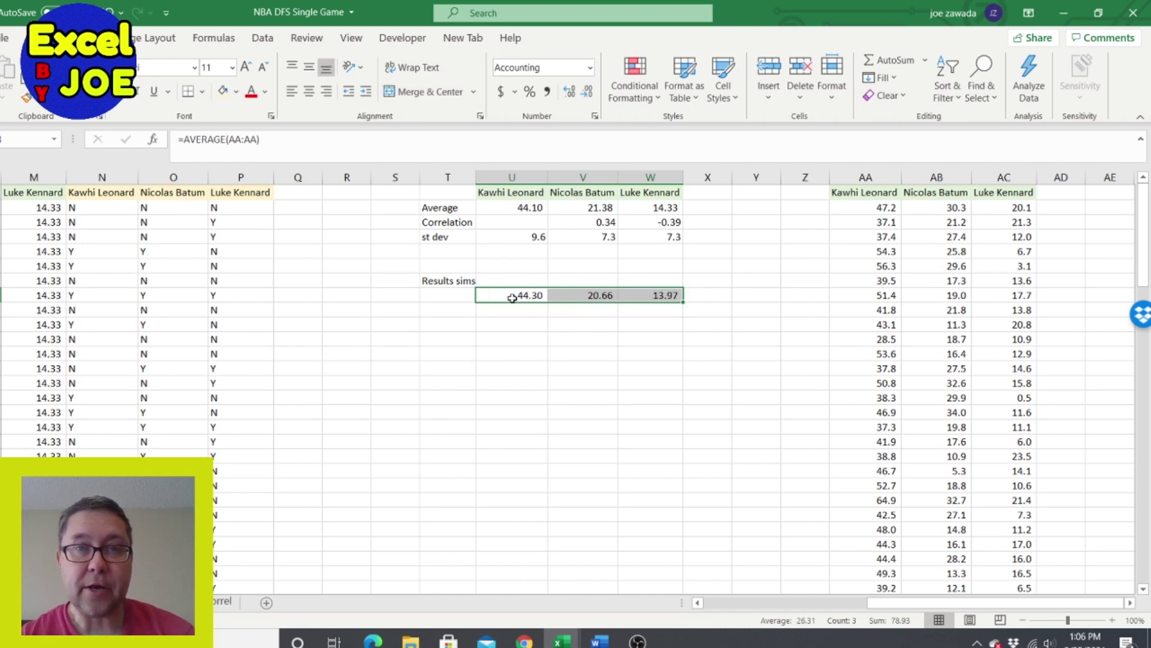
Step: Compare each player's simulated average in row 8 with the original average in row 2
click(511, 296)
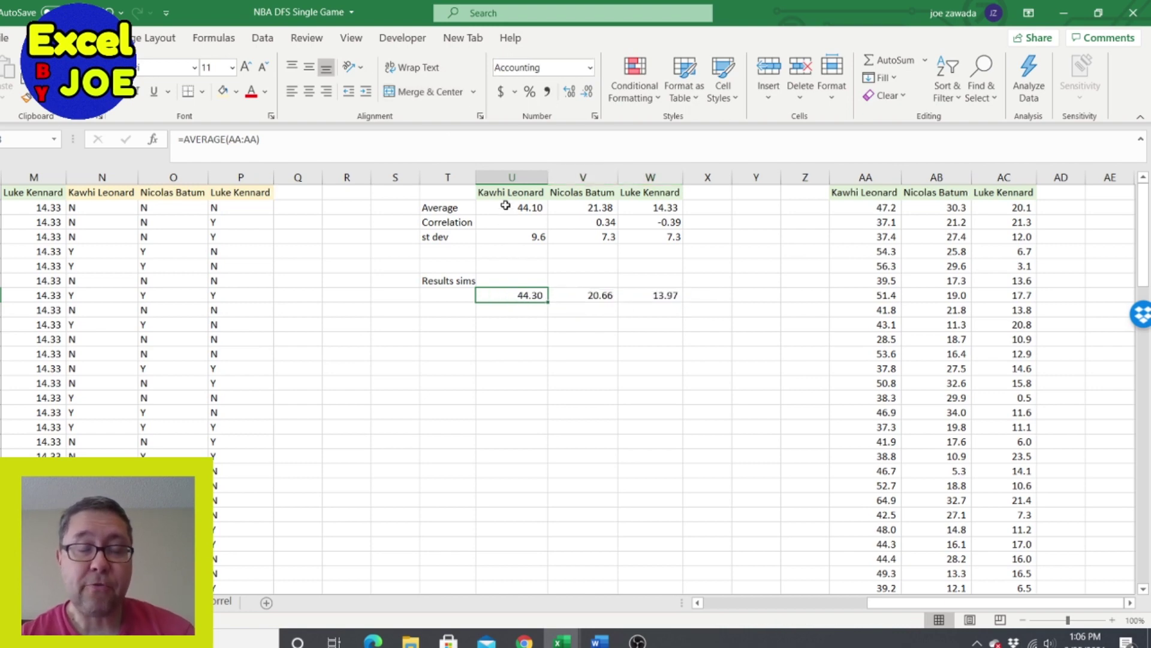
click(569, 298)
click(568, 207)
click(642, 290)
click(637, 210)
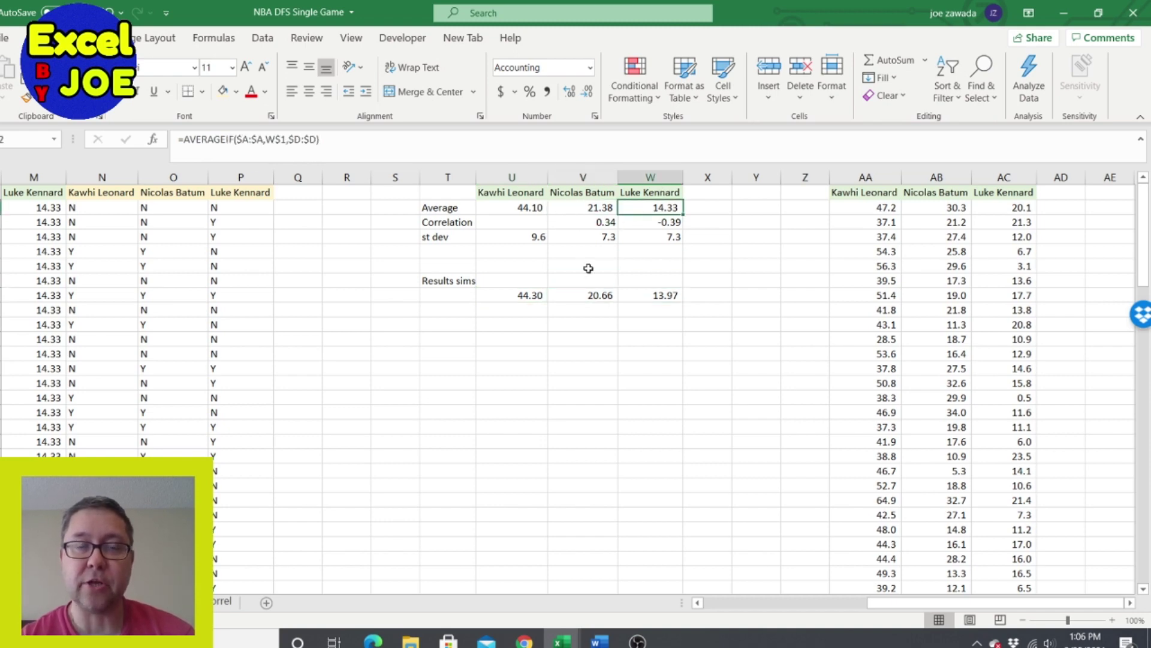
Step: Enter =STDEV.P(AA:AA) in U9 to calculate the standard deviation of Kawhi Leonard's simulated scores
click(517, 308)
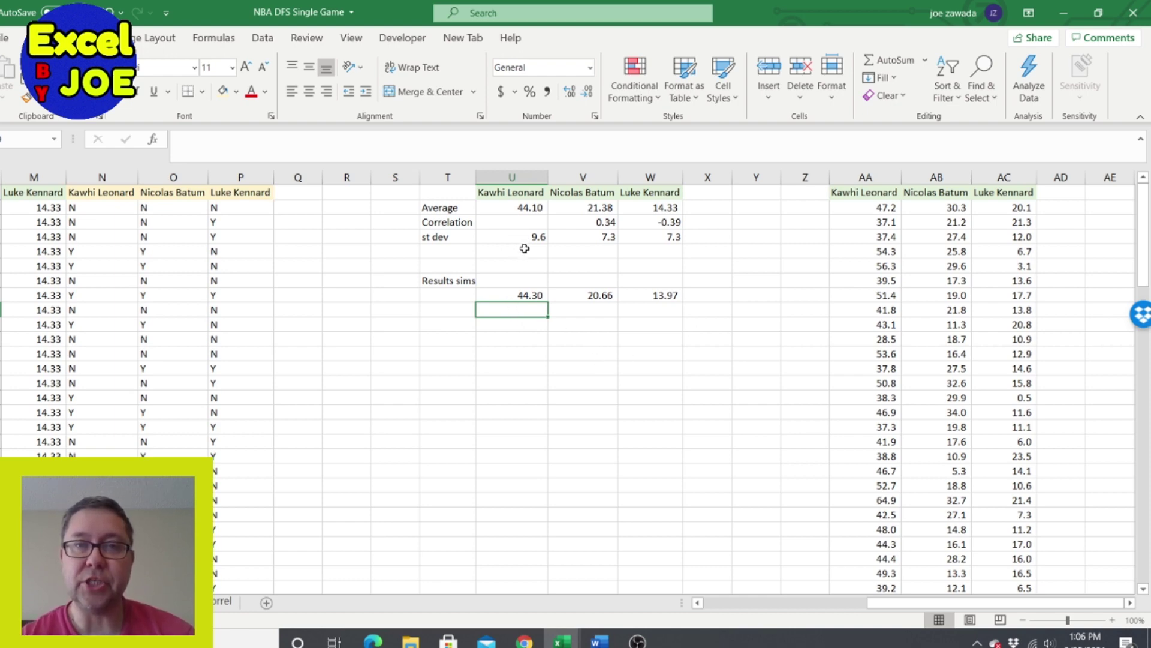
text(=)
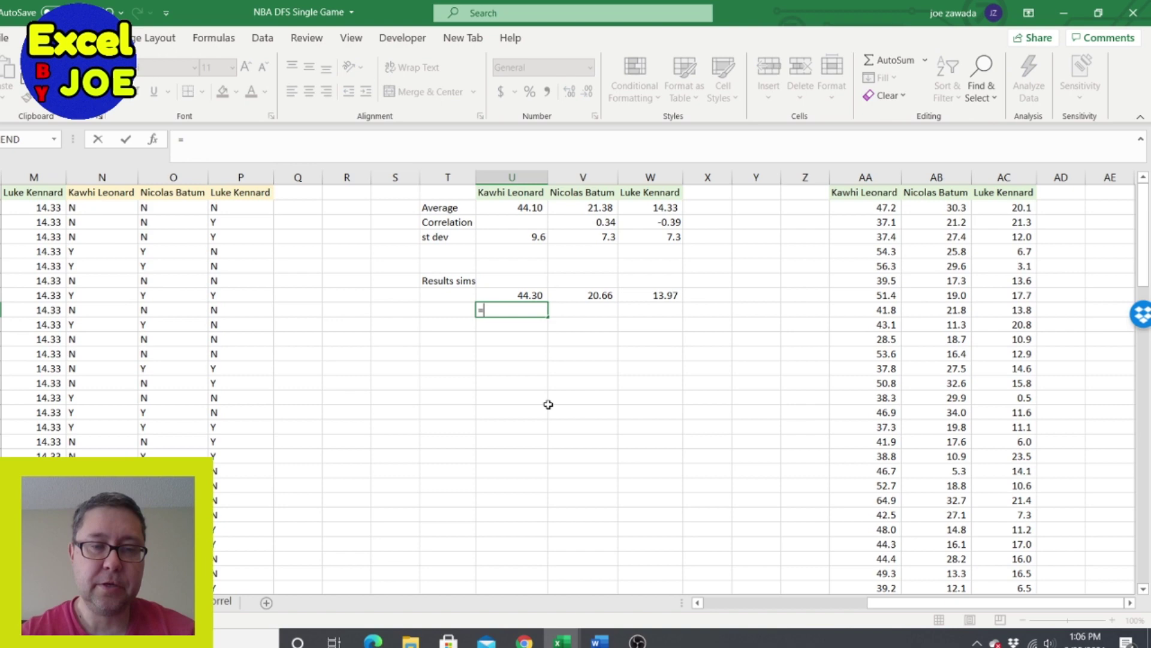
text(stdev.p)
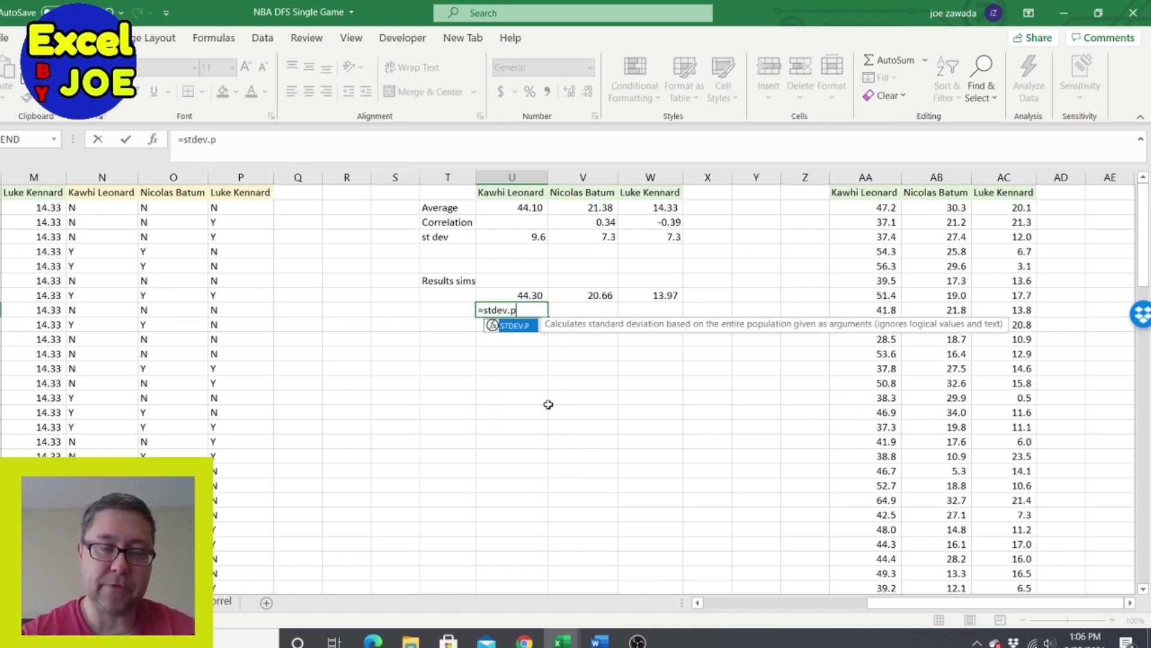
text(()
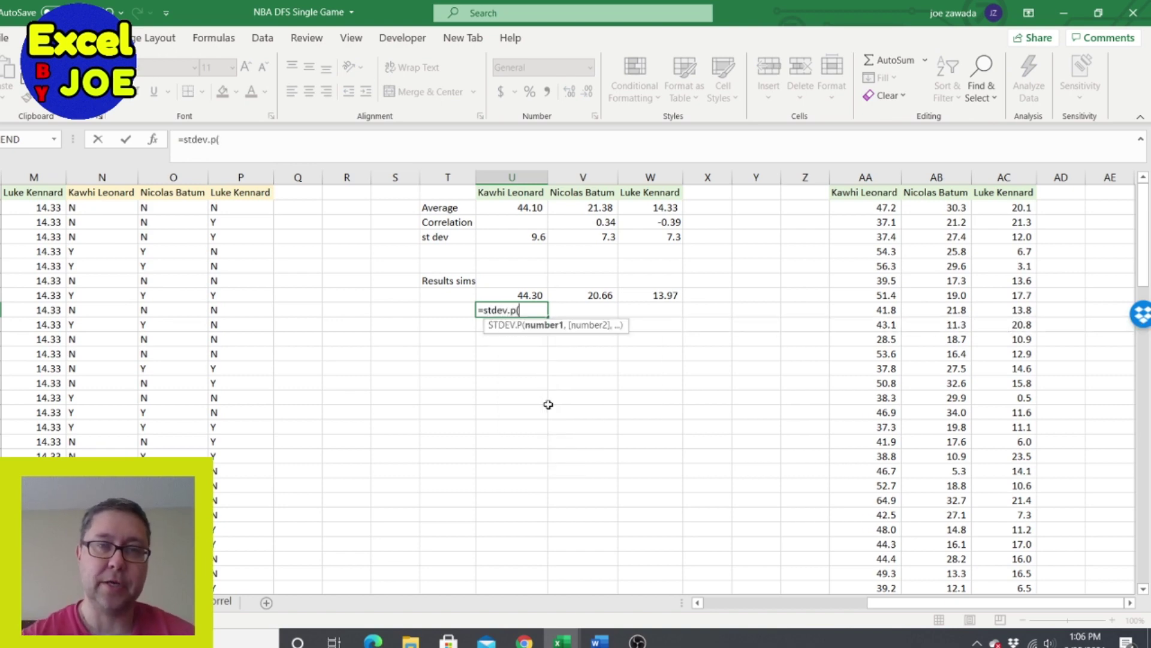
click(868, 177)
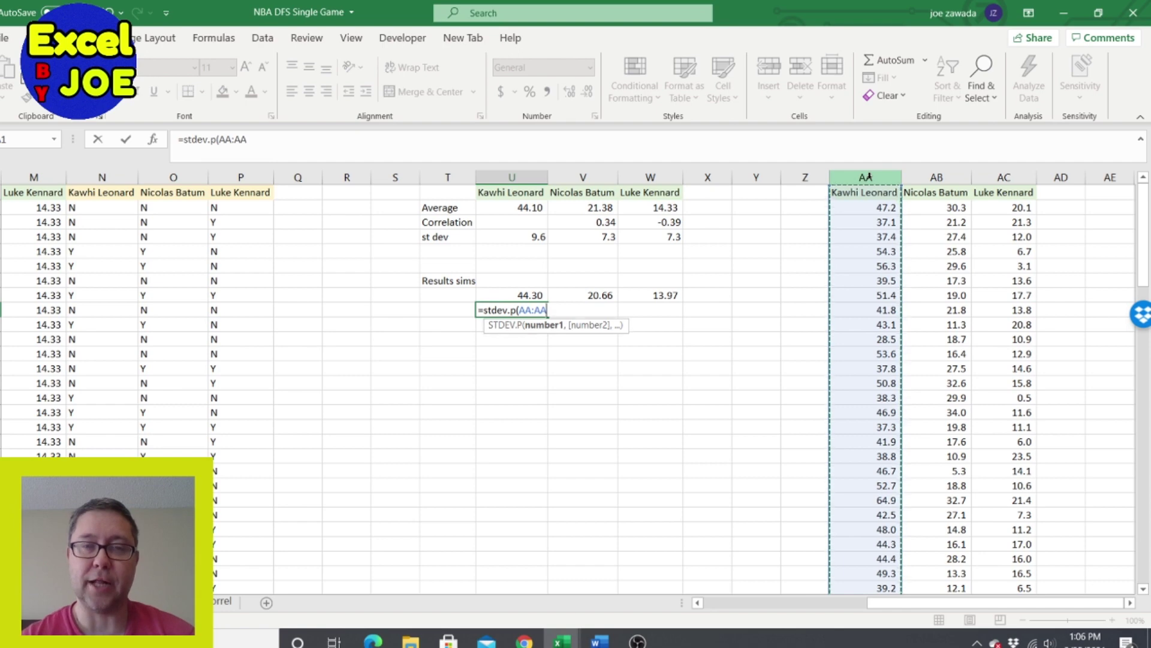
key(Return)
Step: Copy U9's STDEV.P formula across to V9:W9 and format the three standard deviations in comma style
click(516, 312)
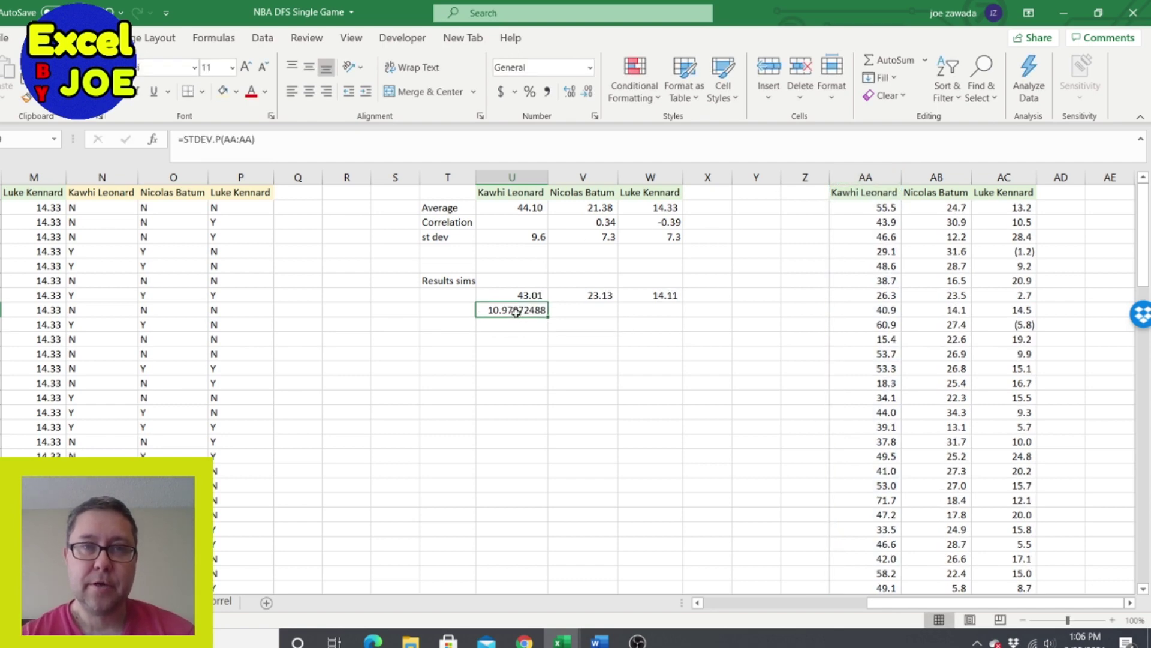
drag(551, 320, 681, 317)
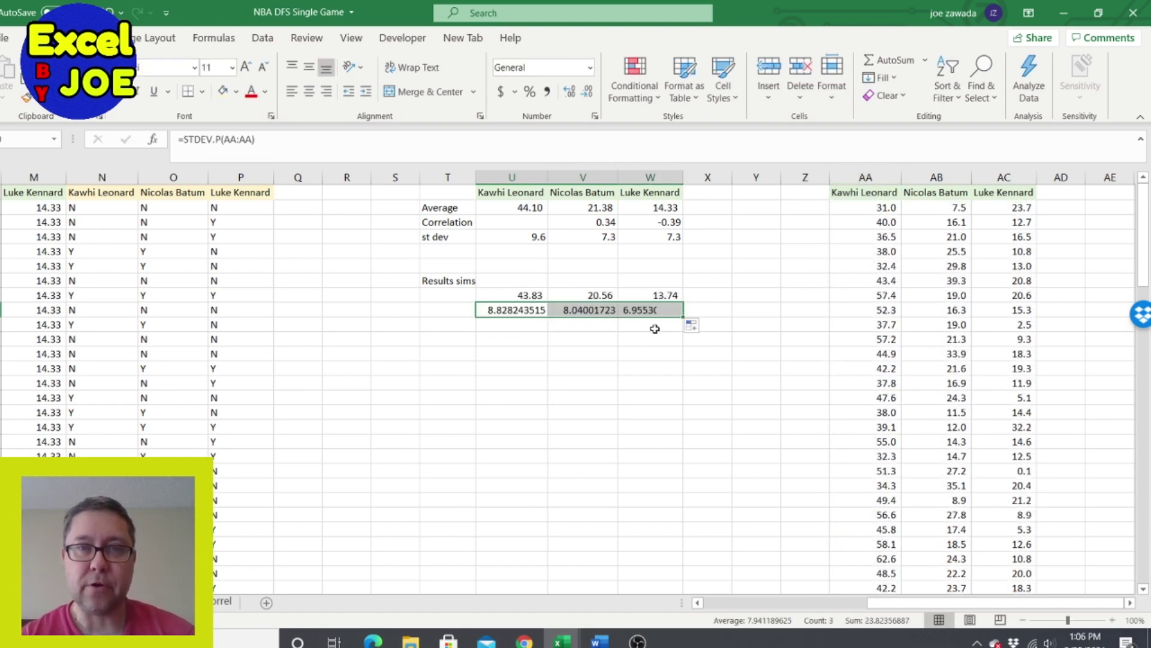
click(547, 92)
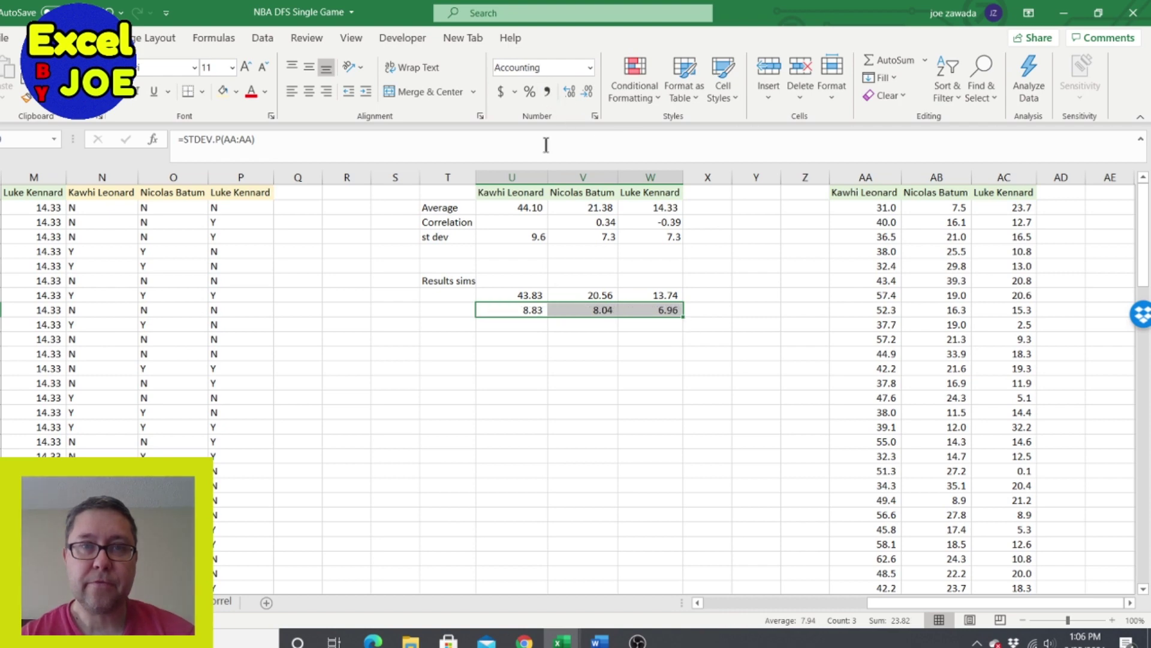
click(527, 325)
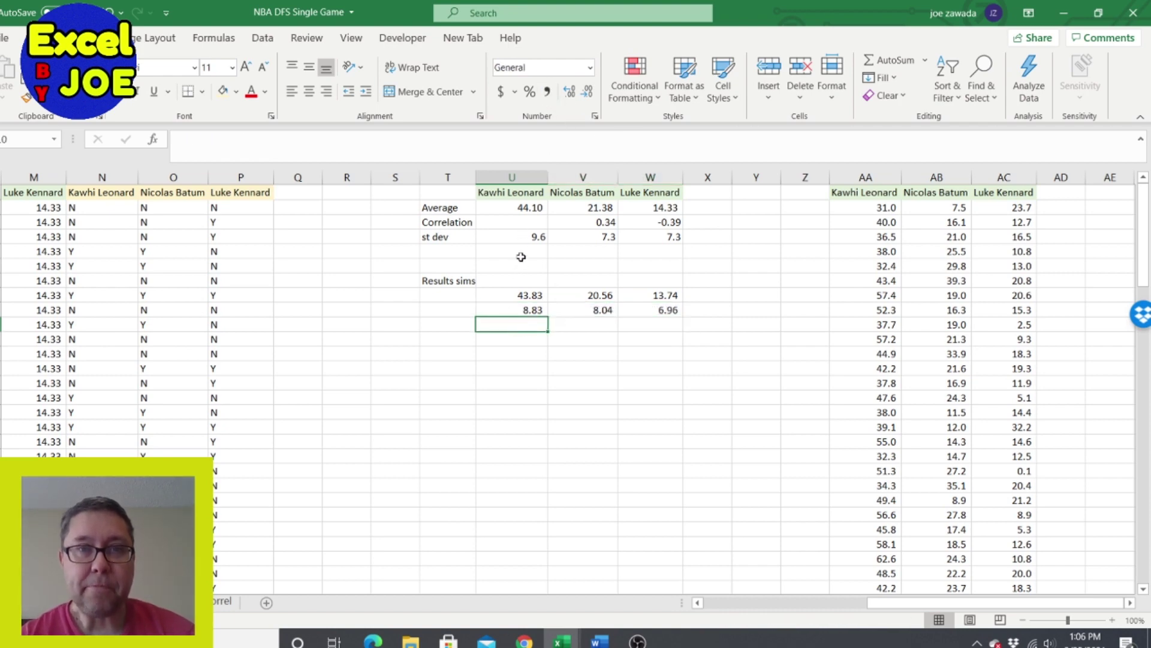
Step: Compare each player's simulated standard deviation in row 9 with the original standard deviation in row 4
click(519, 310)
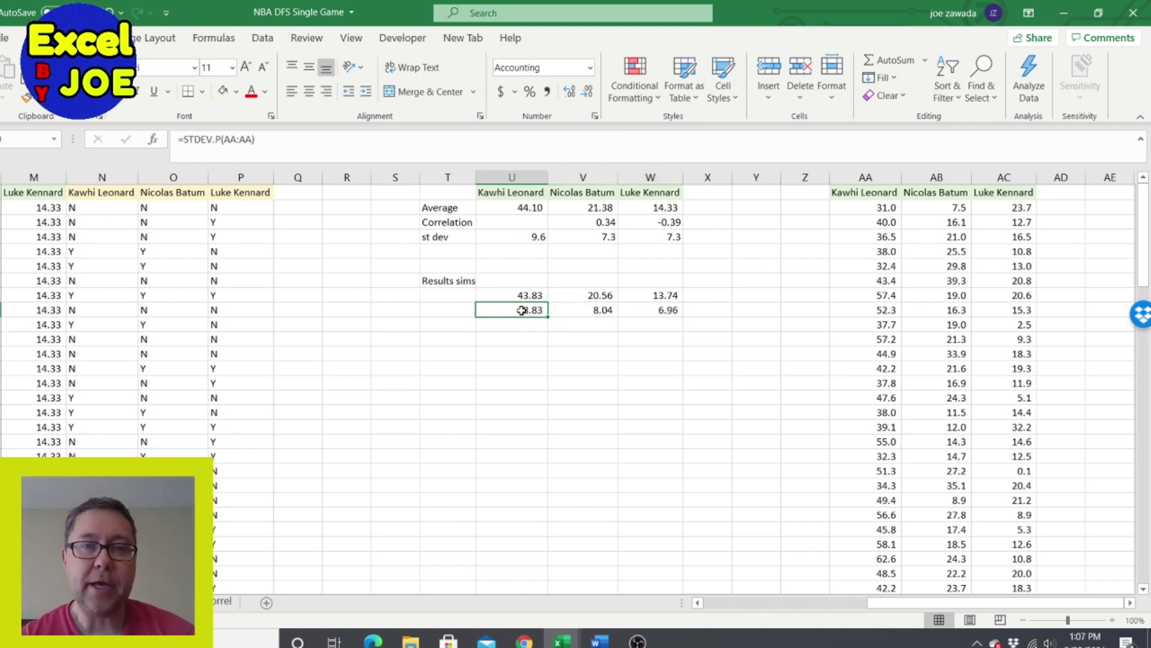
click(571, 309)
click(657, 313)
click(590, 313)
click(527, 311)
click(586, 313)
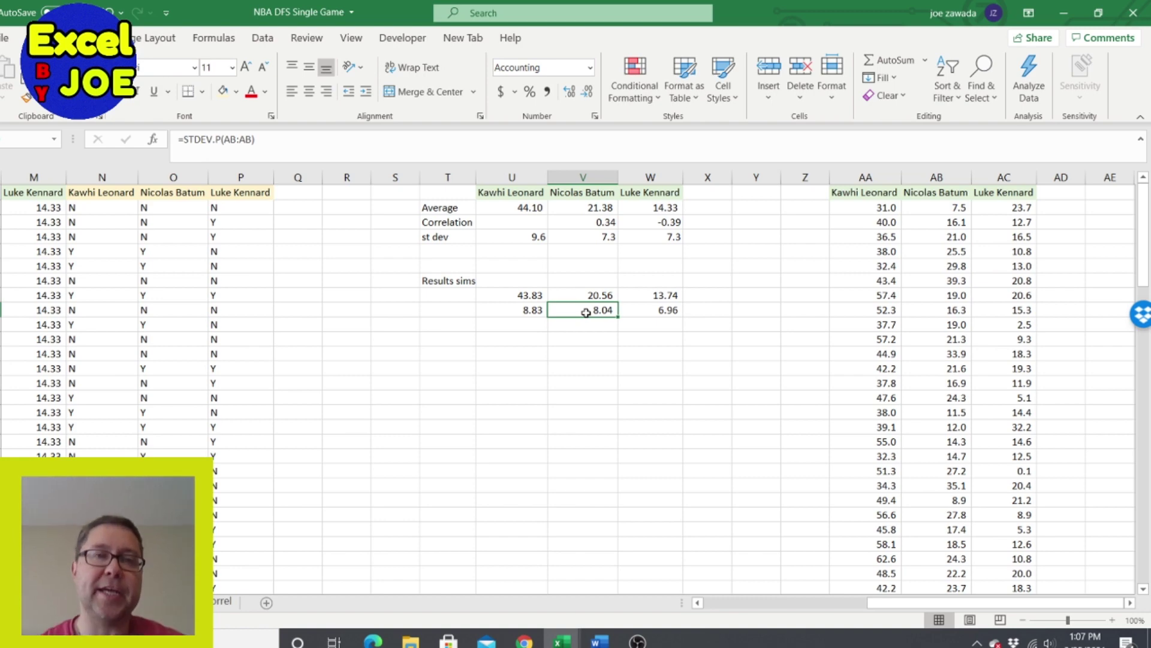
click(503, 311)
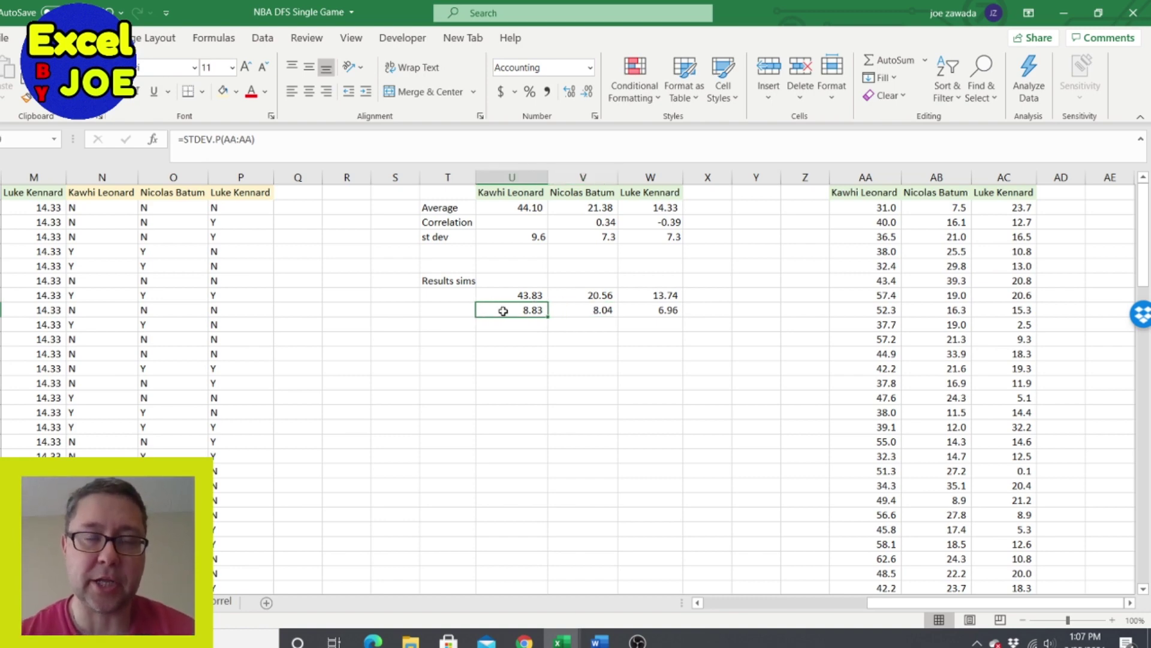
Step: Recalculate the sheet to generate a fresh set of random simulations for all three players
click(535, 341)
key(F9)
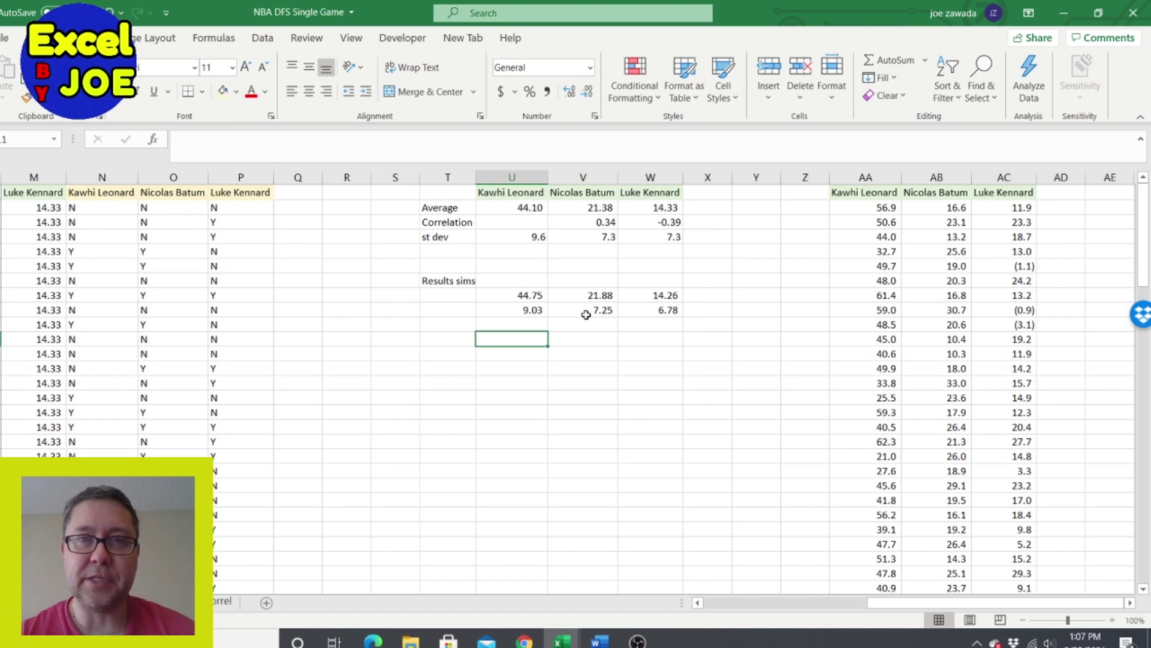
click(497, 366)
click(517, 326)
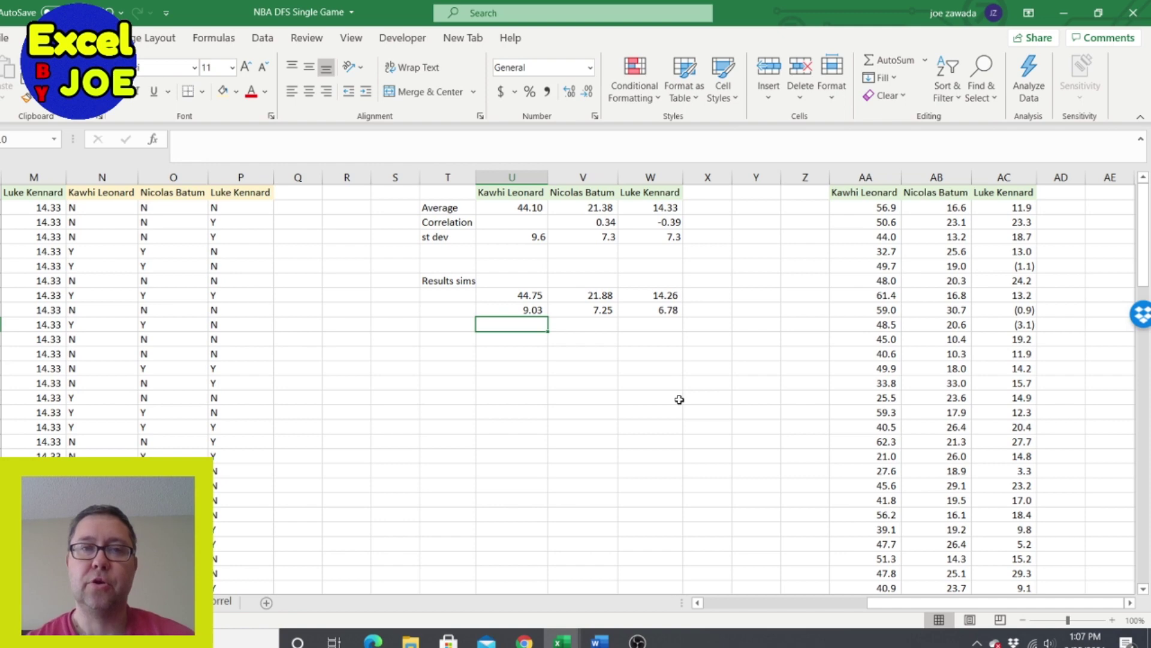
Step: Examine Kawhi Leonard's individual simulated scores in column AA and the first simulation across all three players
click(870, 295)
click(864, 279)
click(866, 396)
click(866, 455)
click(866, 281)
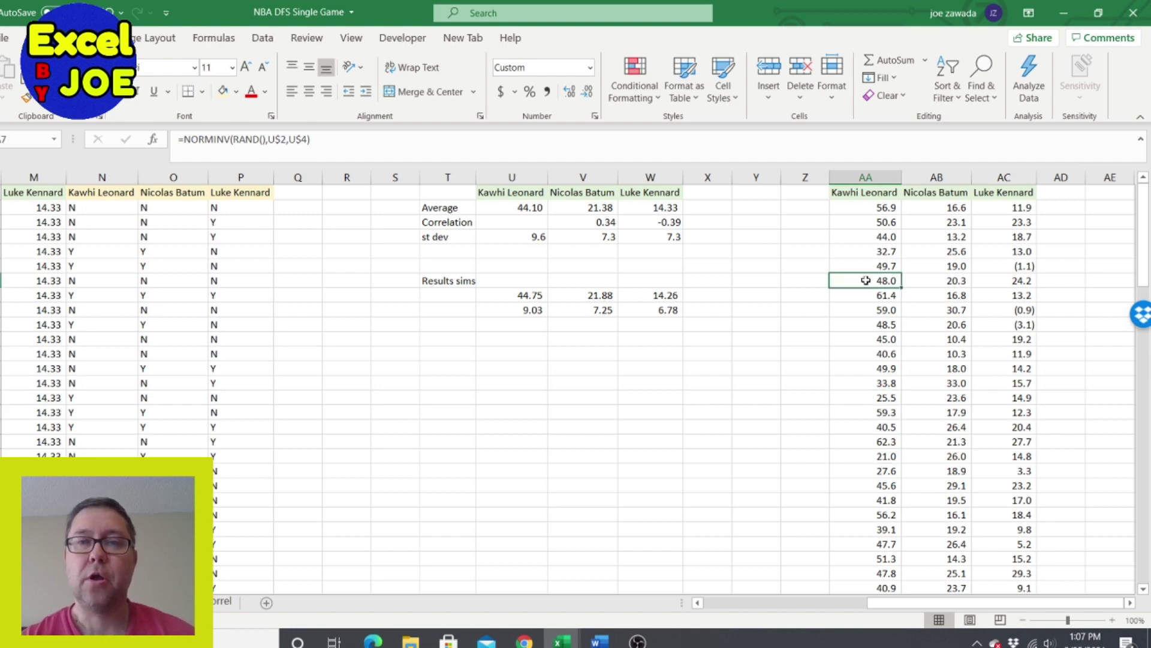
click(857, 354)
click(527, 326)
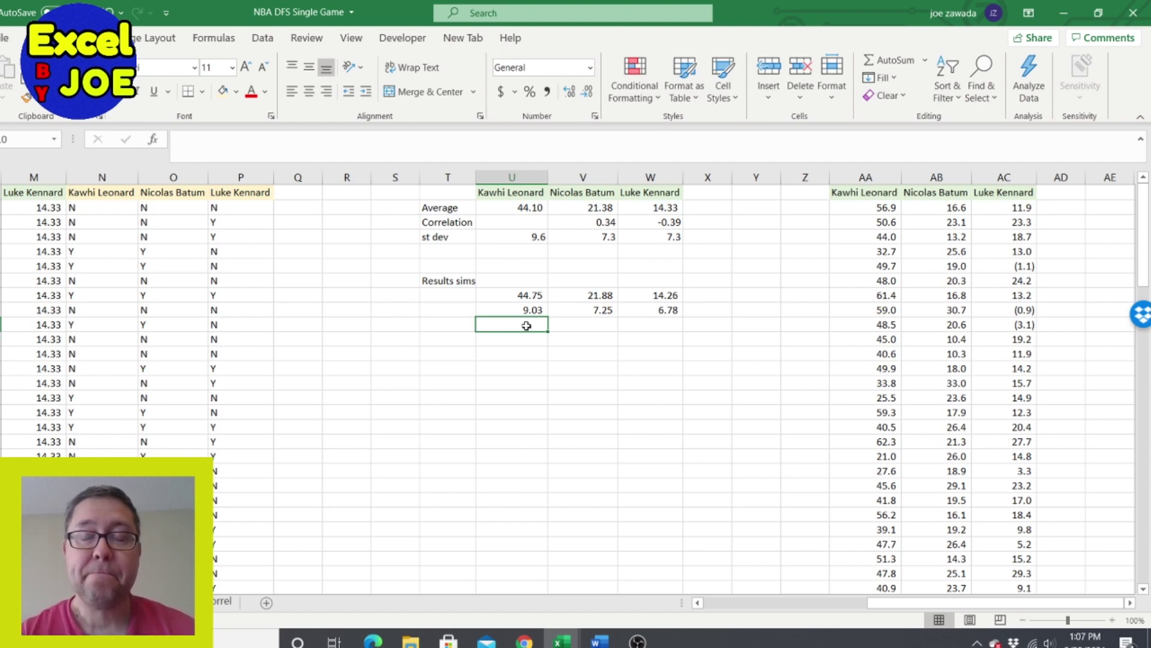
click(862, 221)
click(863, 247)
drag(865, 208, 1012, 205)
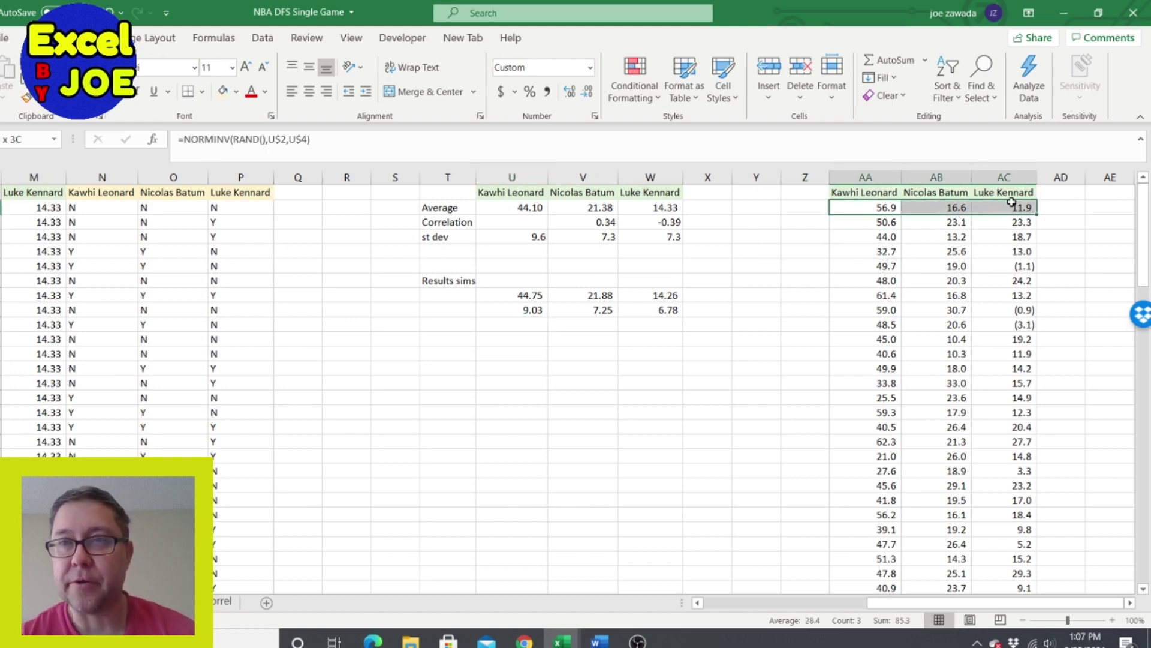
Step: Number the simulations in column Z with 1, 2 and 3 from Z2, and fill the series down beside the scores
click(790, 211)
text(1)
key(Return)
text(2)
key(Return)
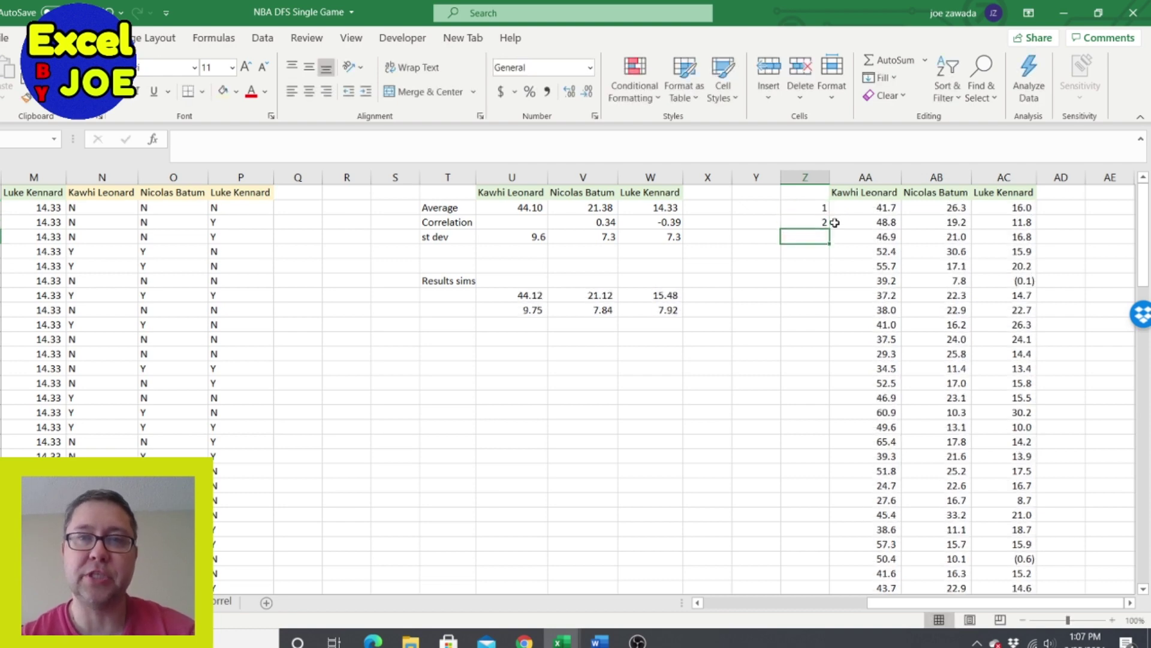
text(3)
drag(806, 225, 816, 235)
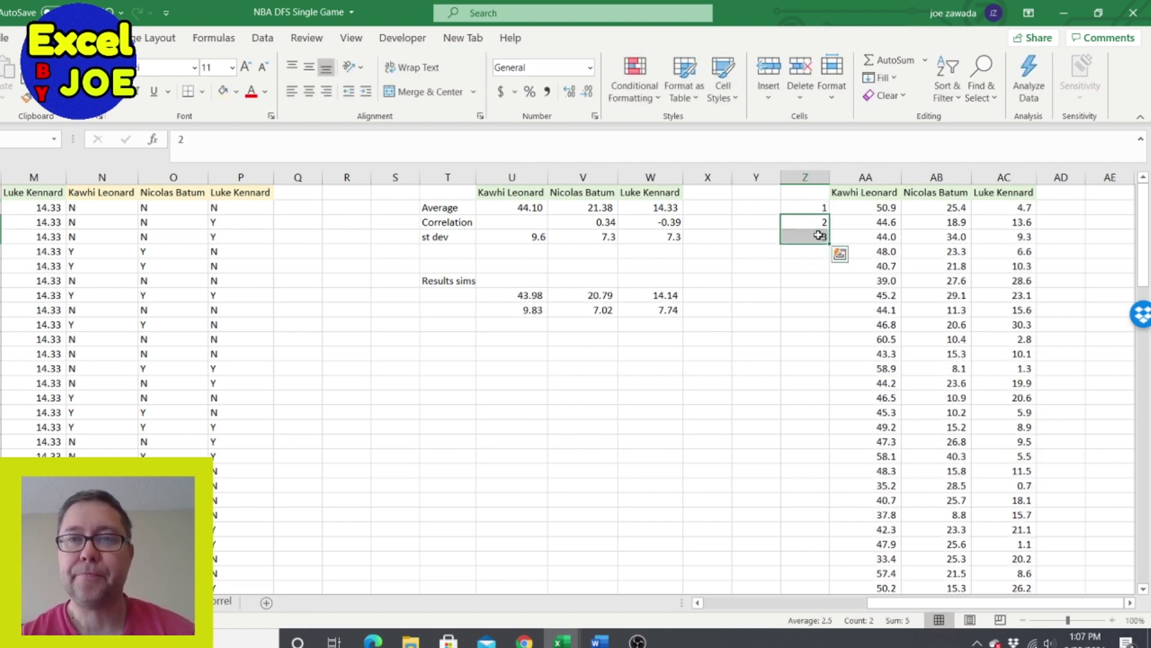
double_click(827, 244)
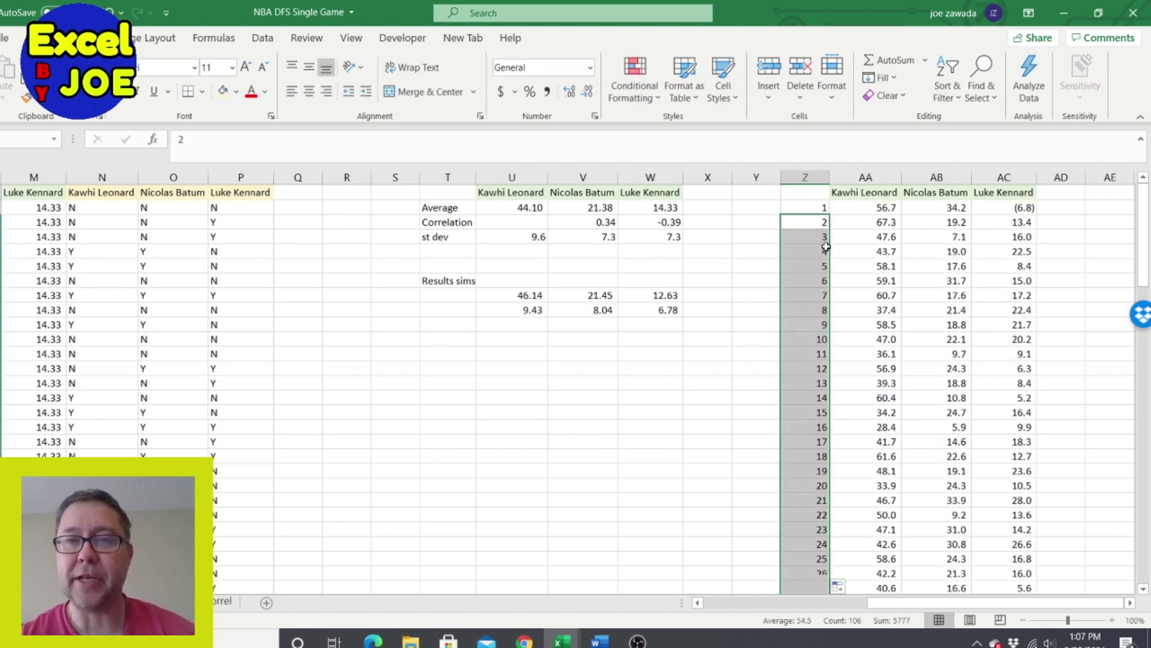
Step: Read the first three numbered simulations across the players and relate them to the original averages and correlations
click(870, 227)
click(861, 209)
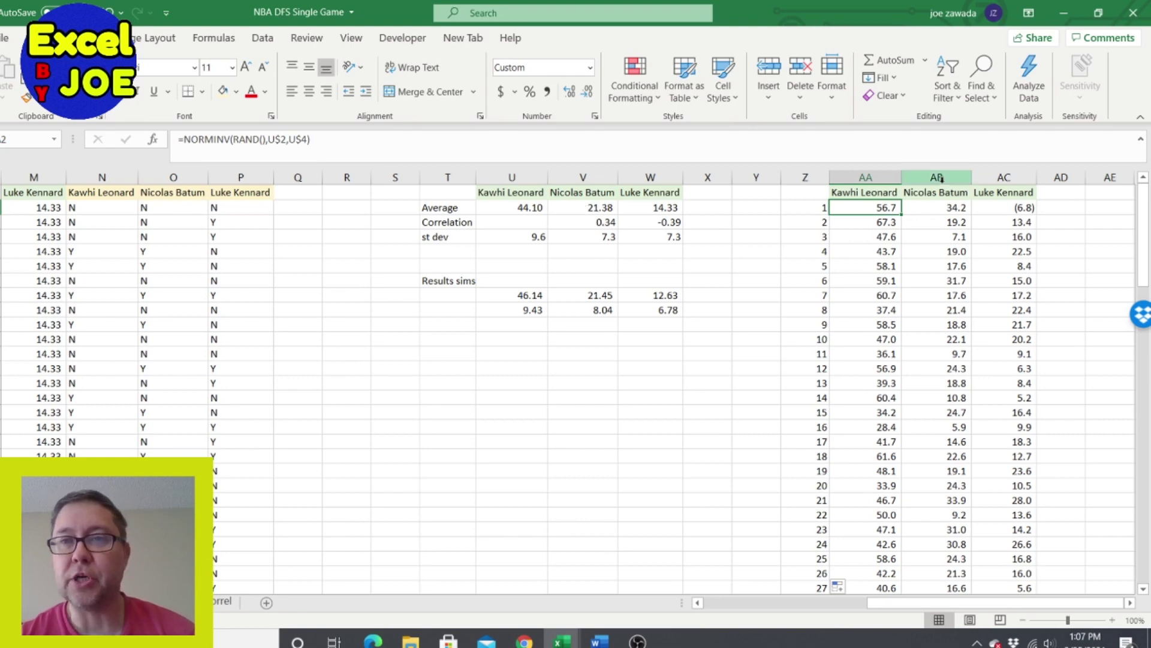
click(987, 210)
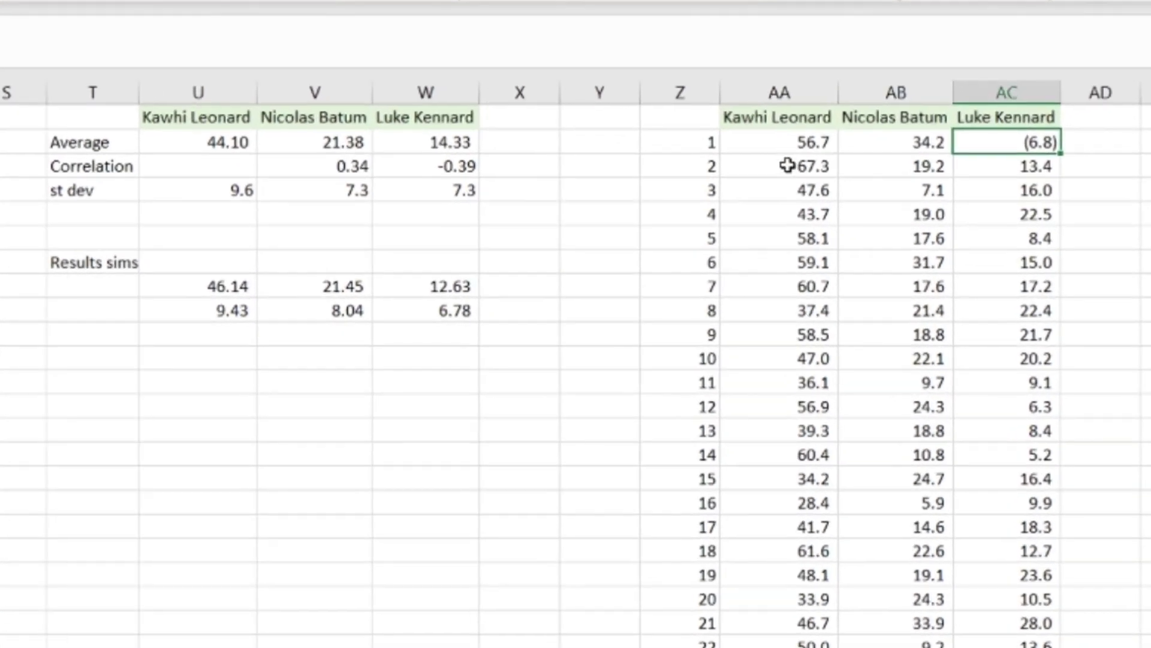
click(788, 165)
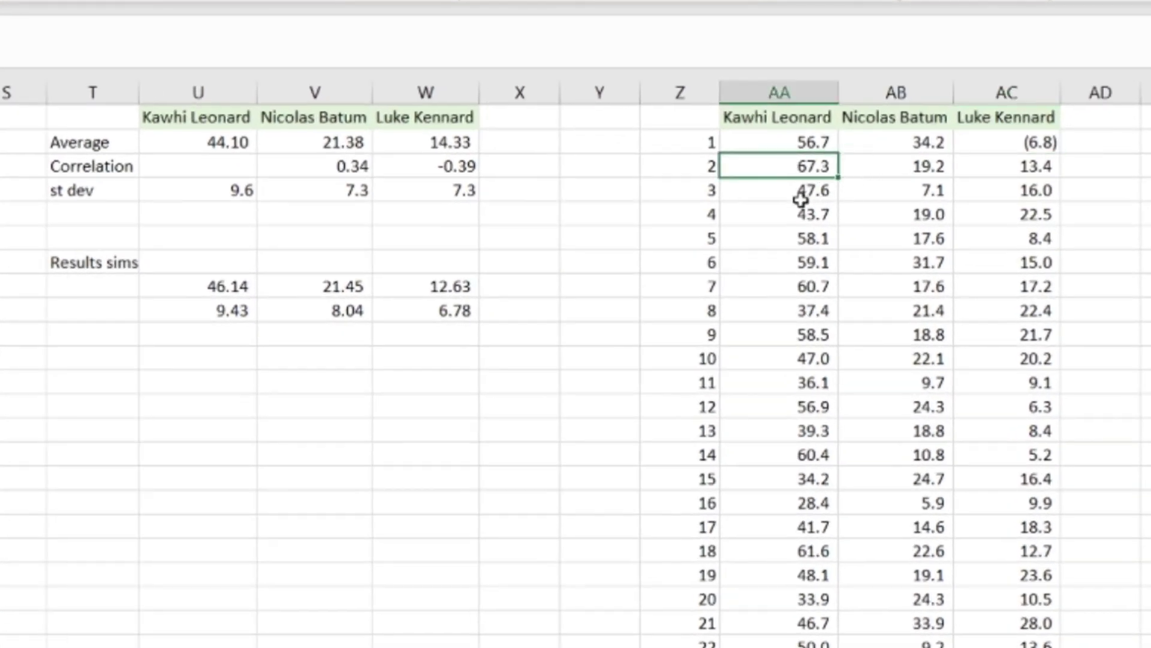
click(803, 190)
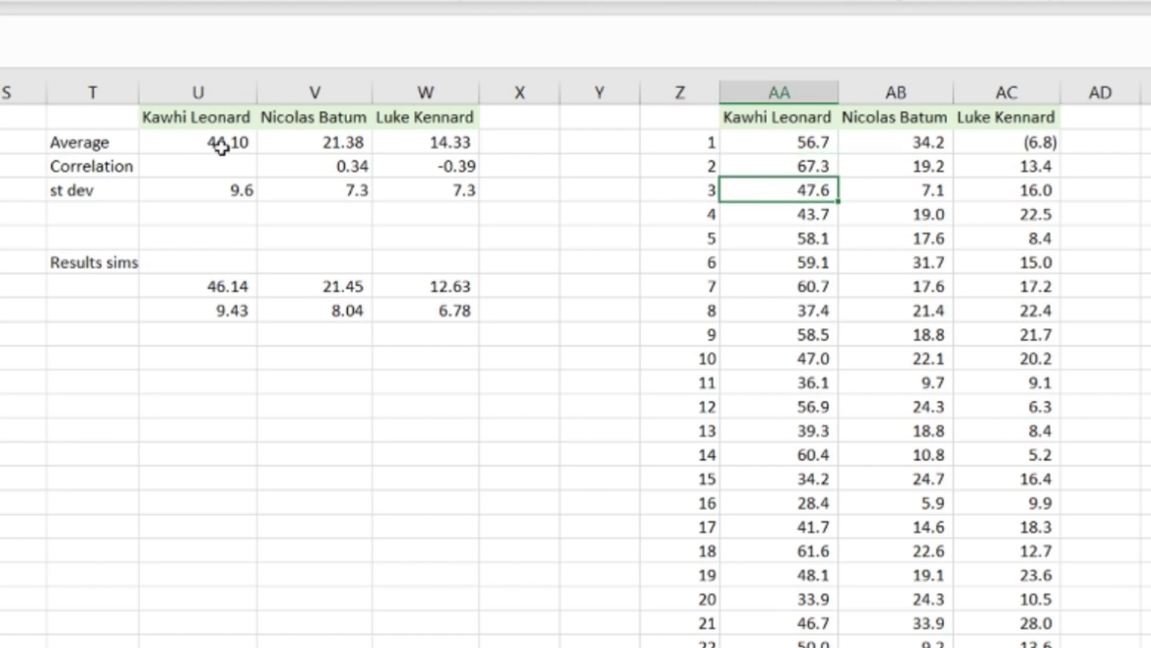
click(884, 200)
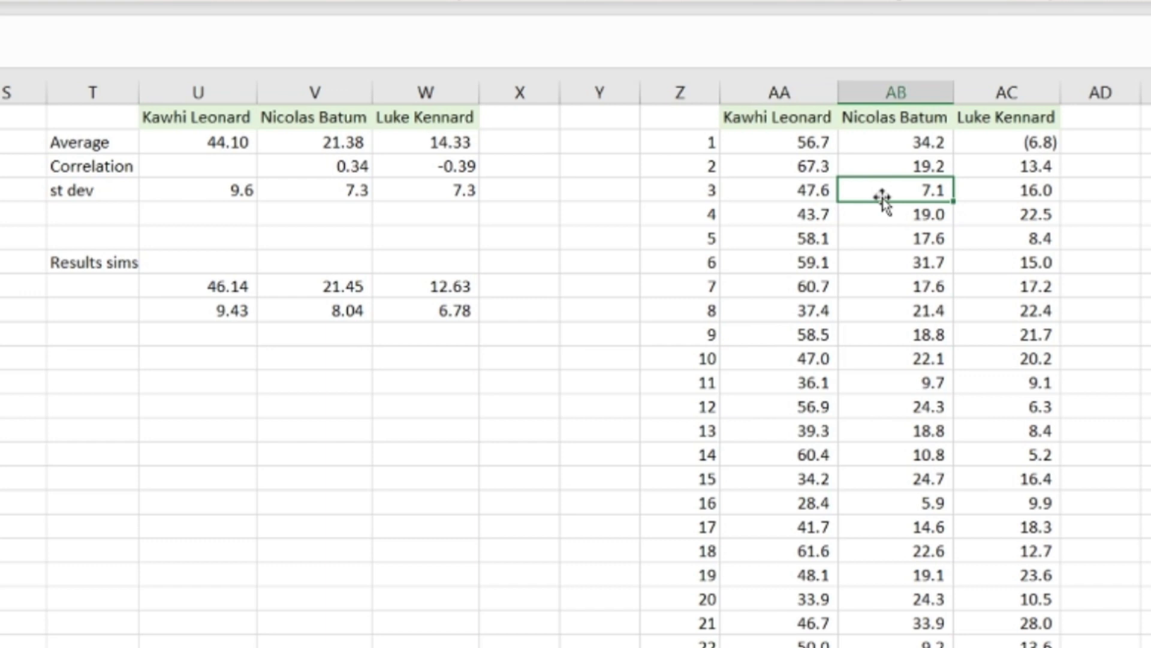
click(1017, 192)
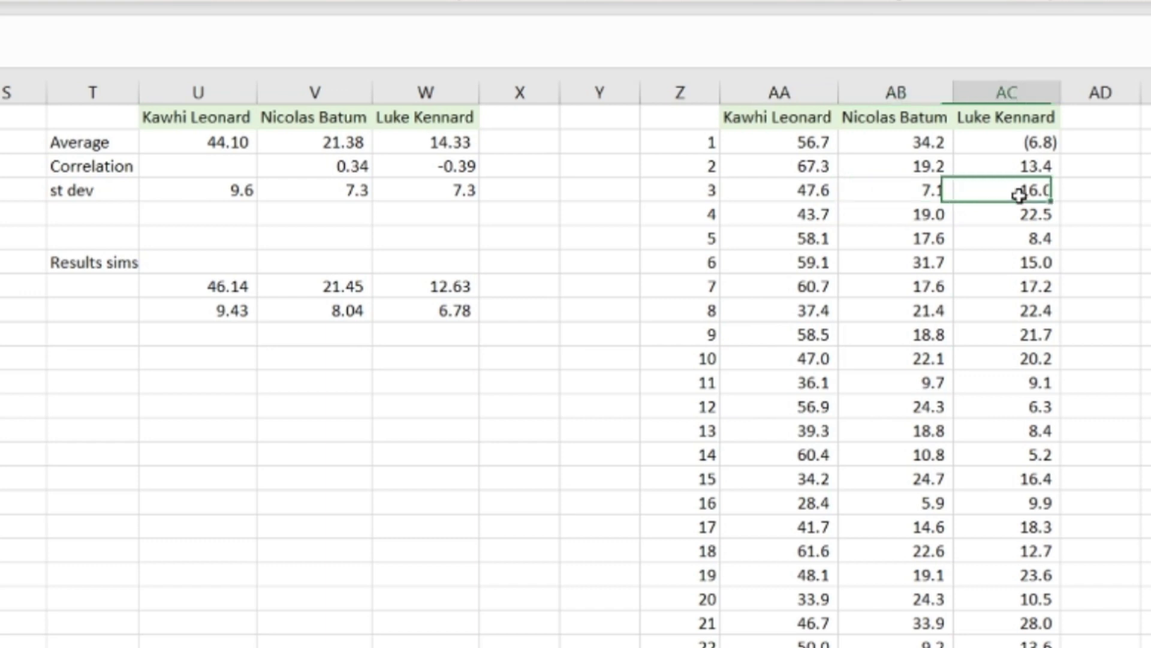
click(354, 166)
click(508, 147)
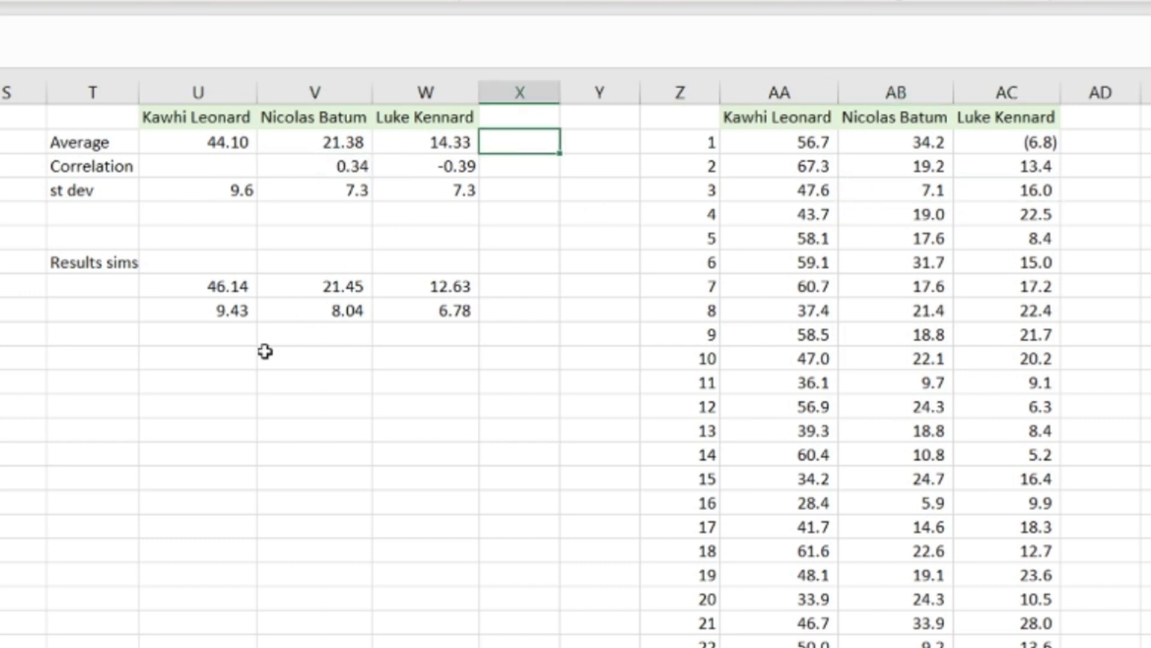
click(215, 334)
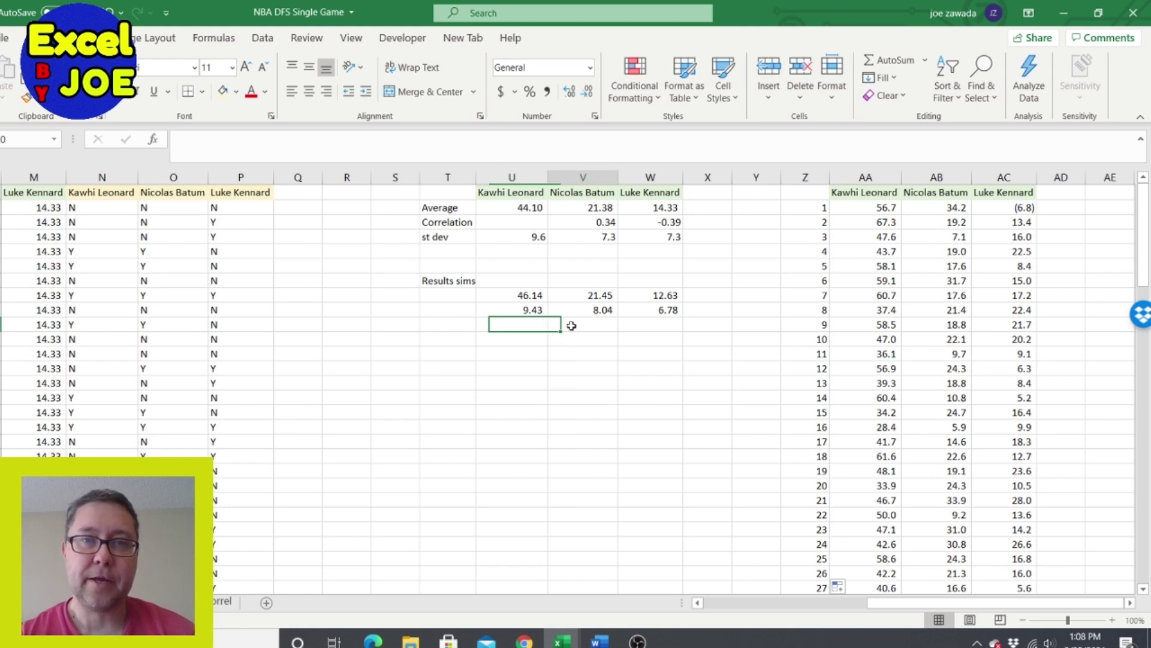
Step: Enter =CORREL(AA:AA,AB:AB) in V10 to correlate Leonard's and Batum's simulated scores, and format the result in comma style
click(572, 326)
text(=correl)
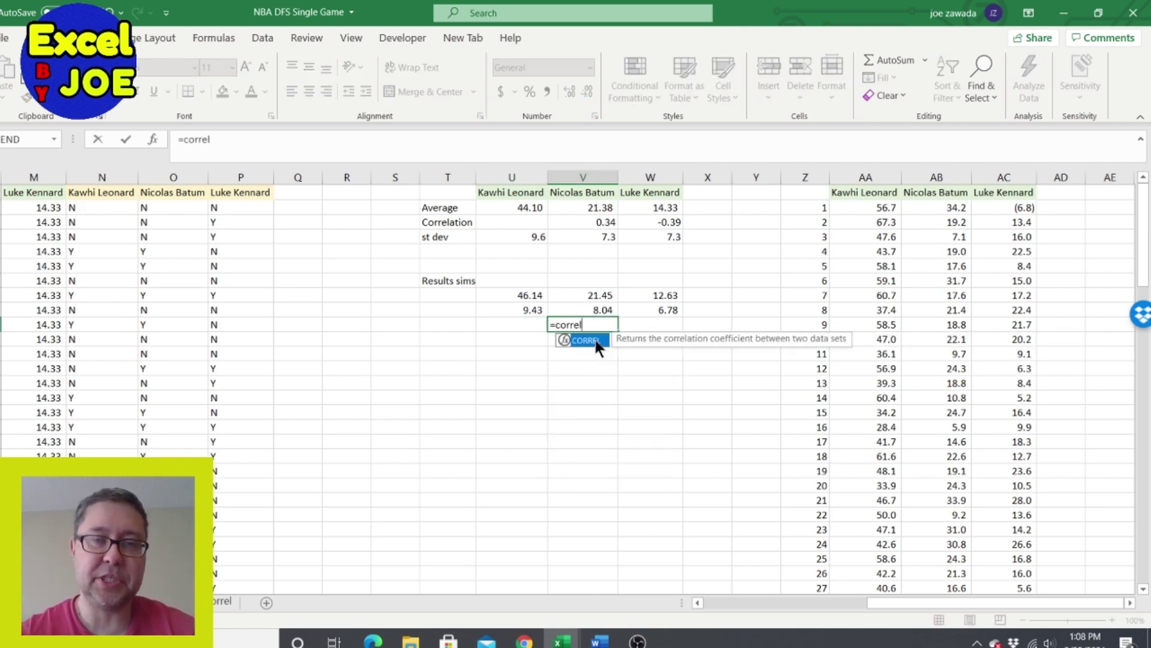
text(()
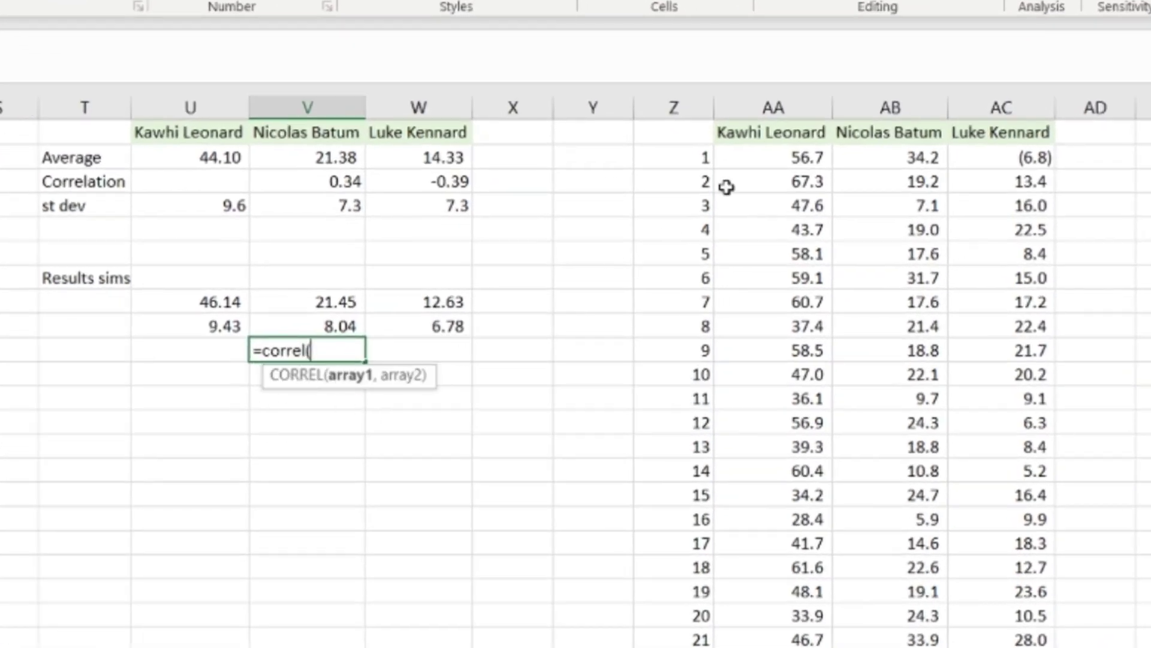
click(774, 101)
text(,)
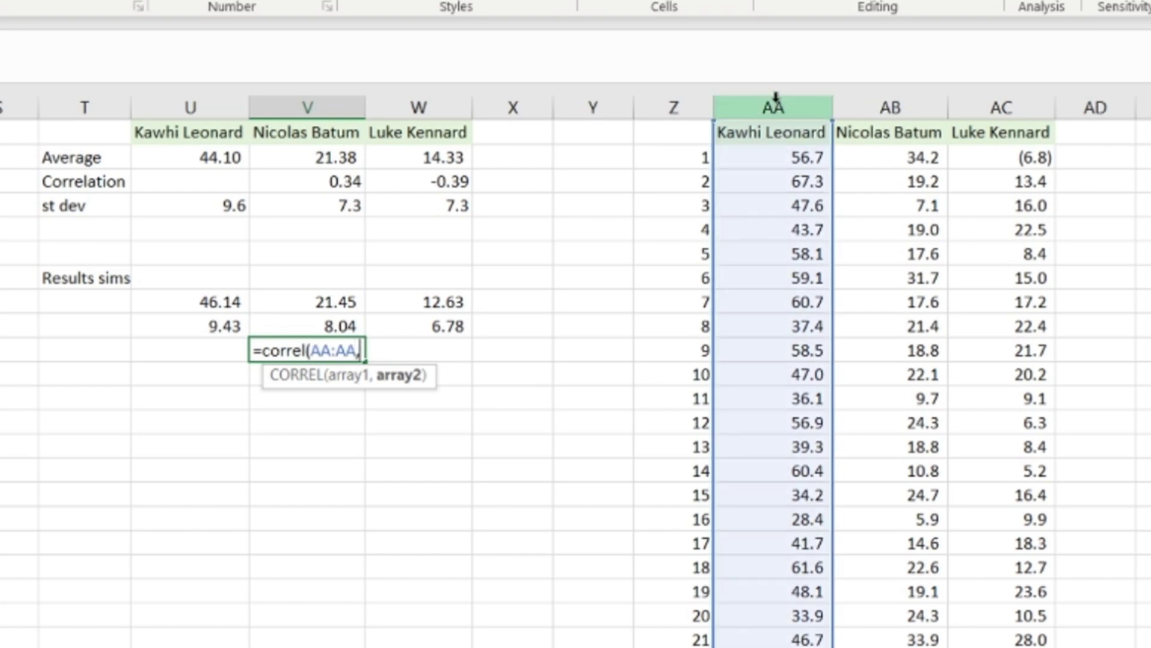
click(899, 106)
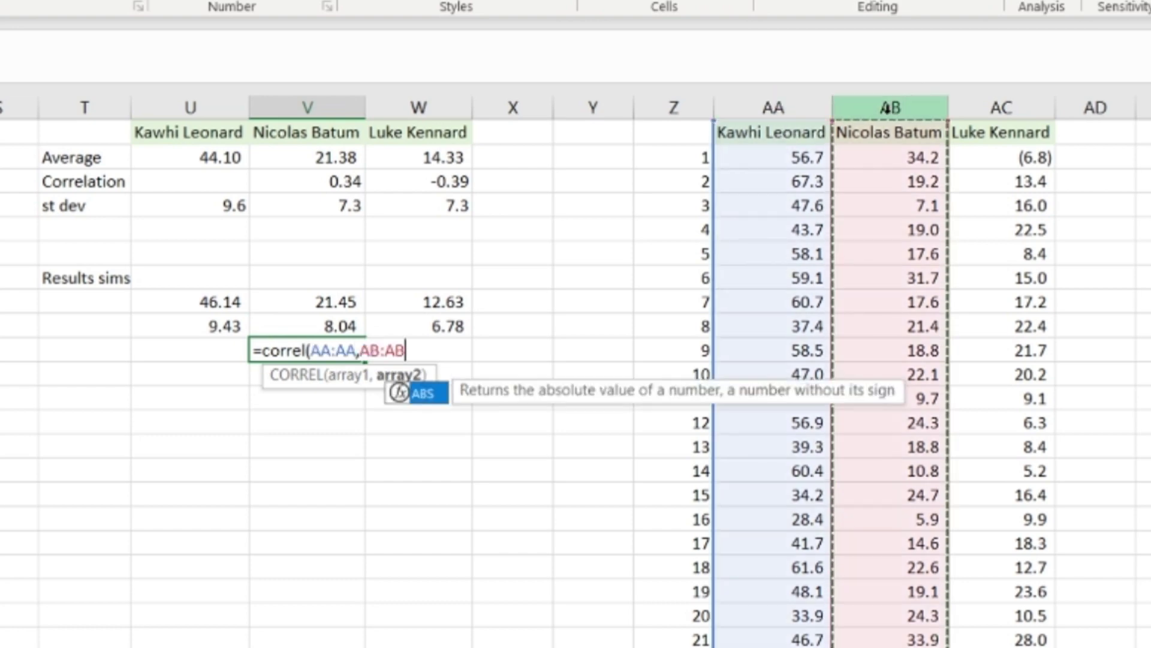
key(Return)
click(312, 354)
click(259, 3)
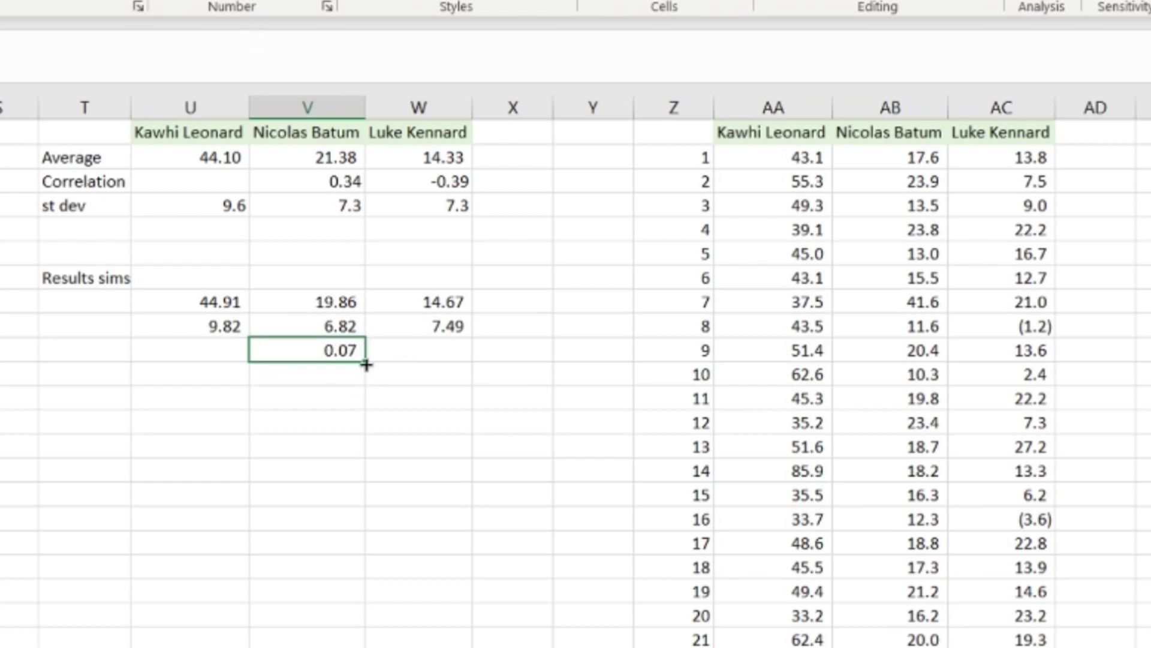
Step: Enter =CORREL(AA:AA,AC:AC) in W10 to correlate Leonard's and Kennard's simulated scores, and format the result in comma style
click(395, 356)
text(=co)
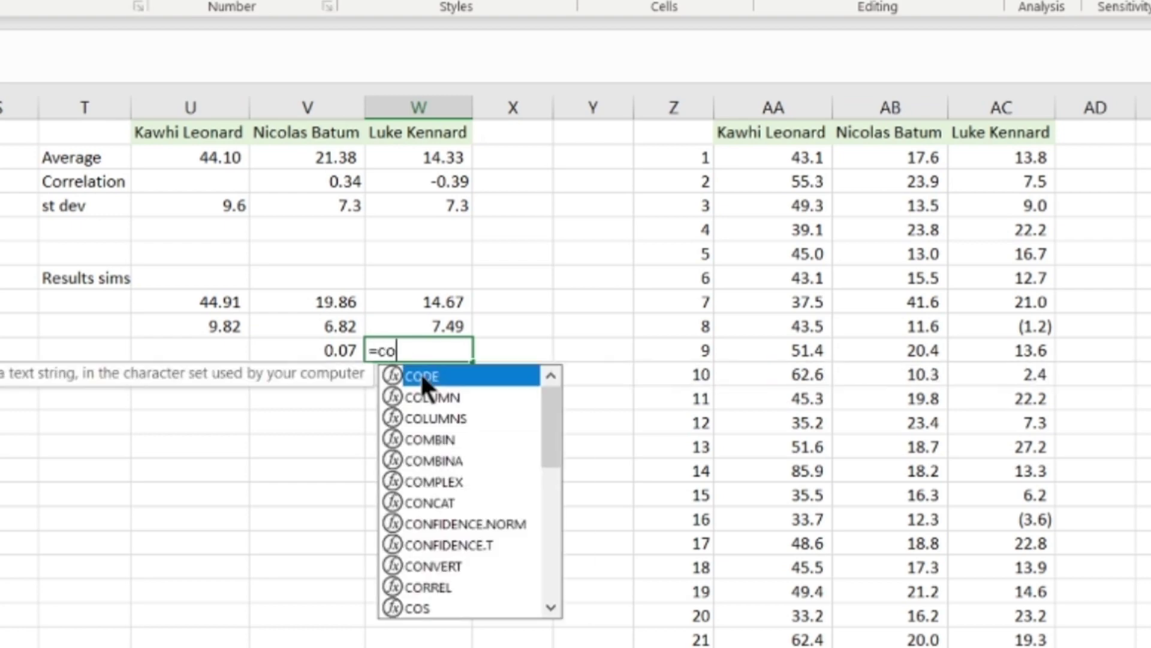
text(rrel()
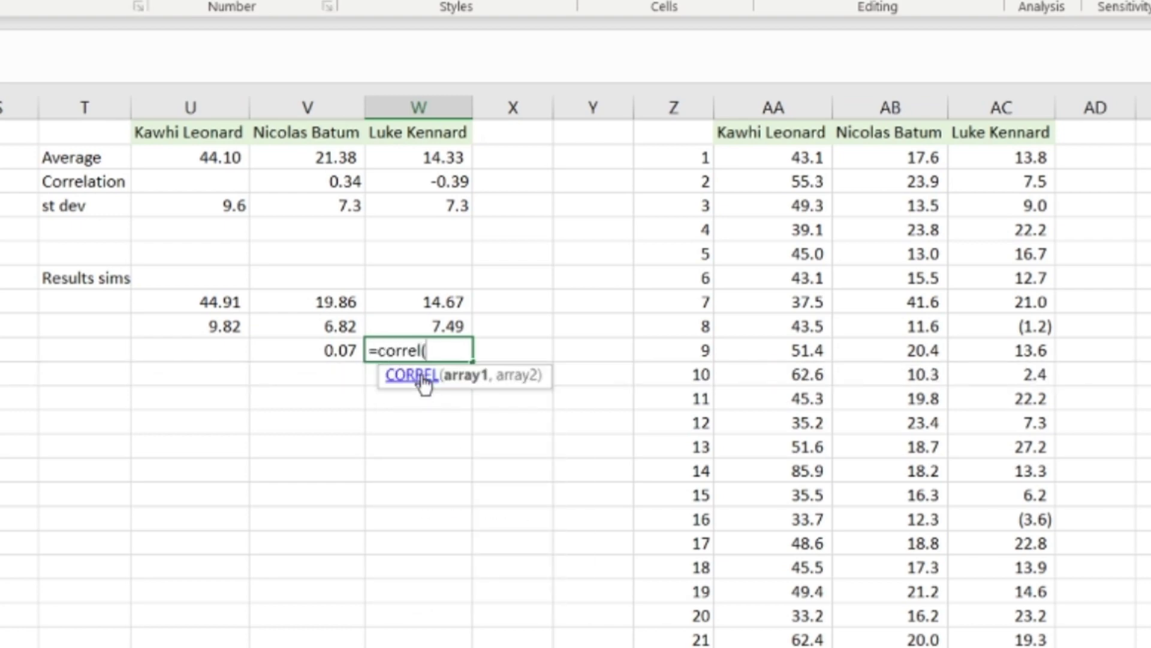
click(768, 105)
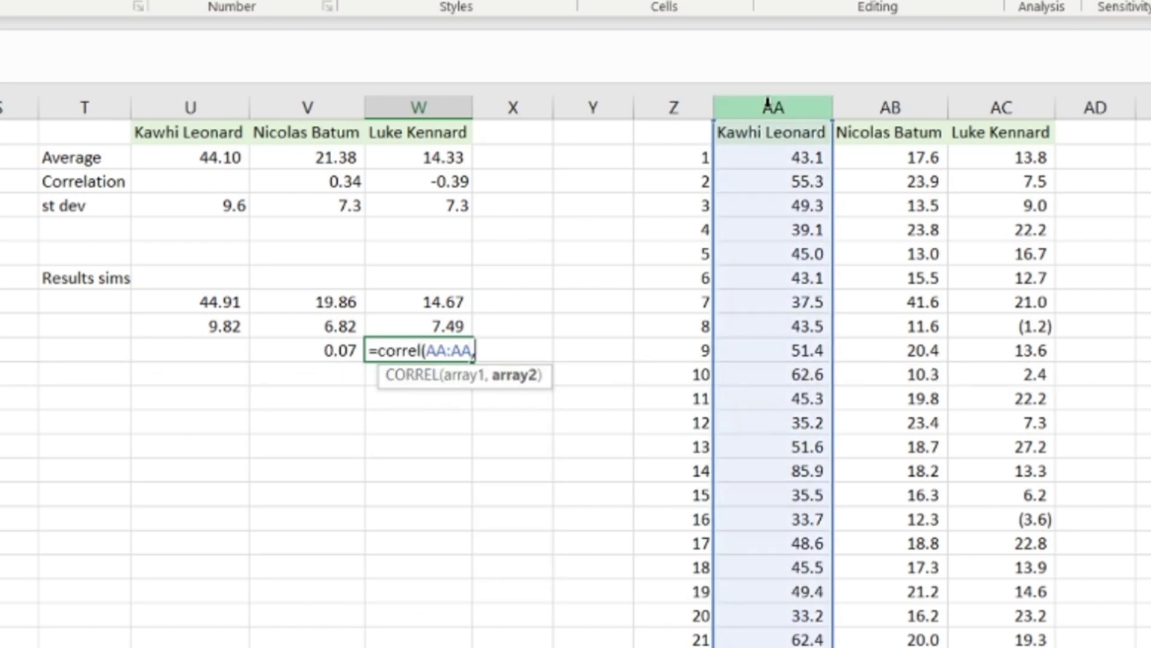
text(,)
click(998, 111)
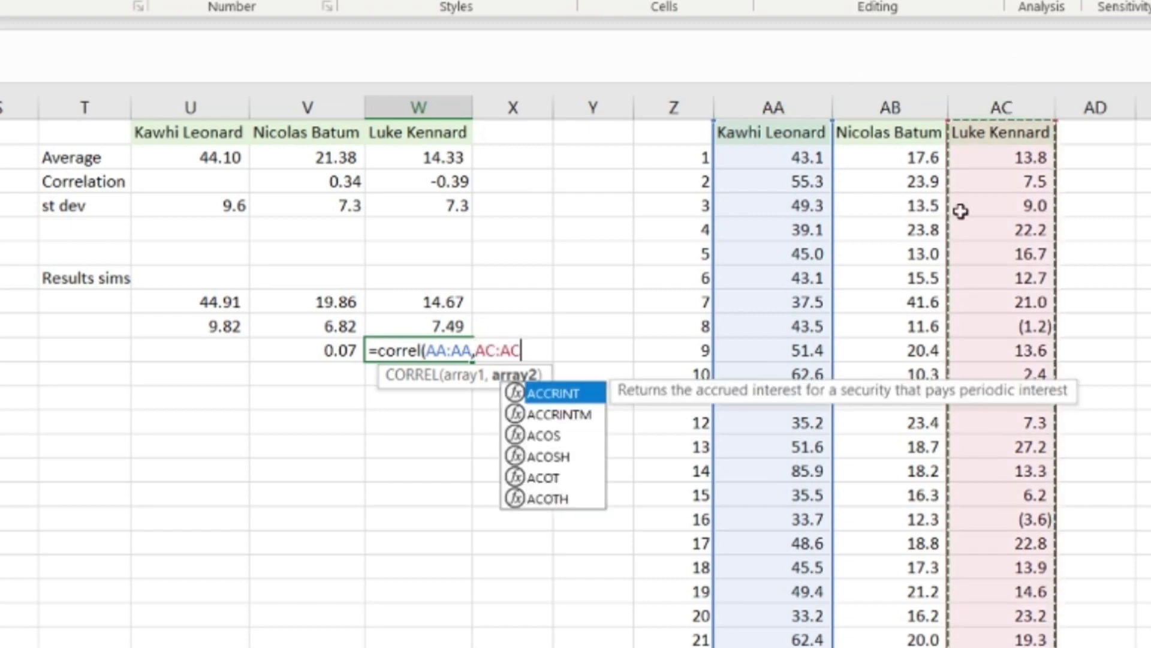
key(Return)
click(456, 344)
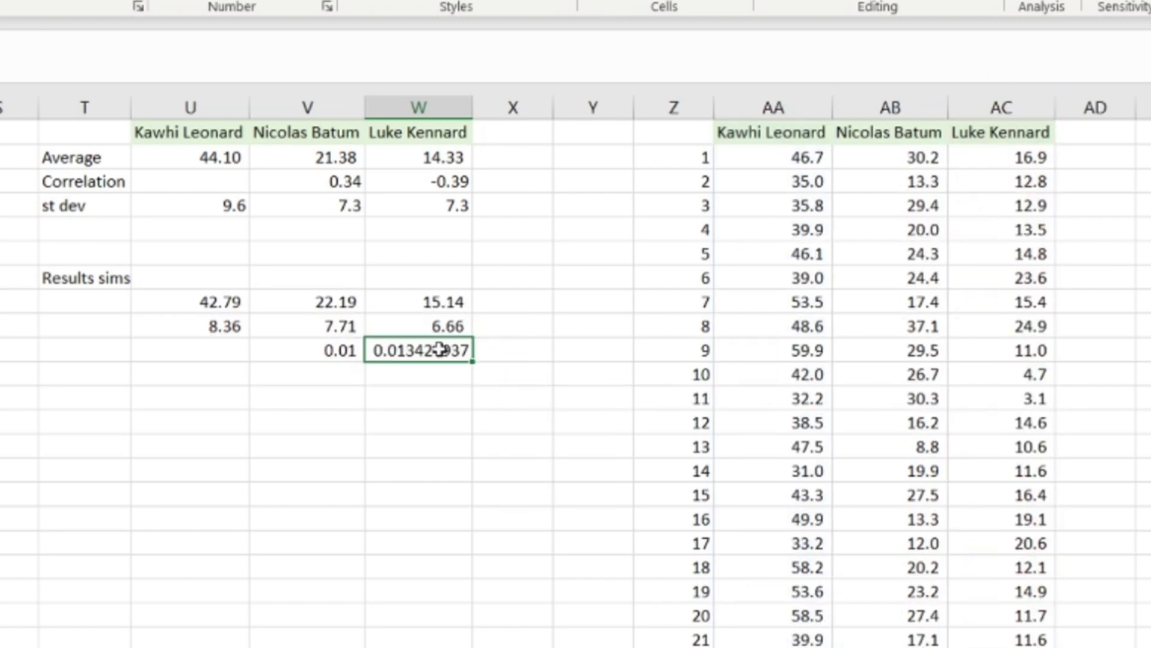
click(261, 2)
click(351, 425)
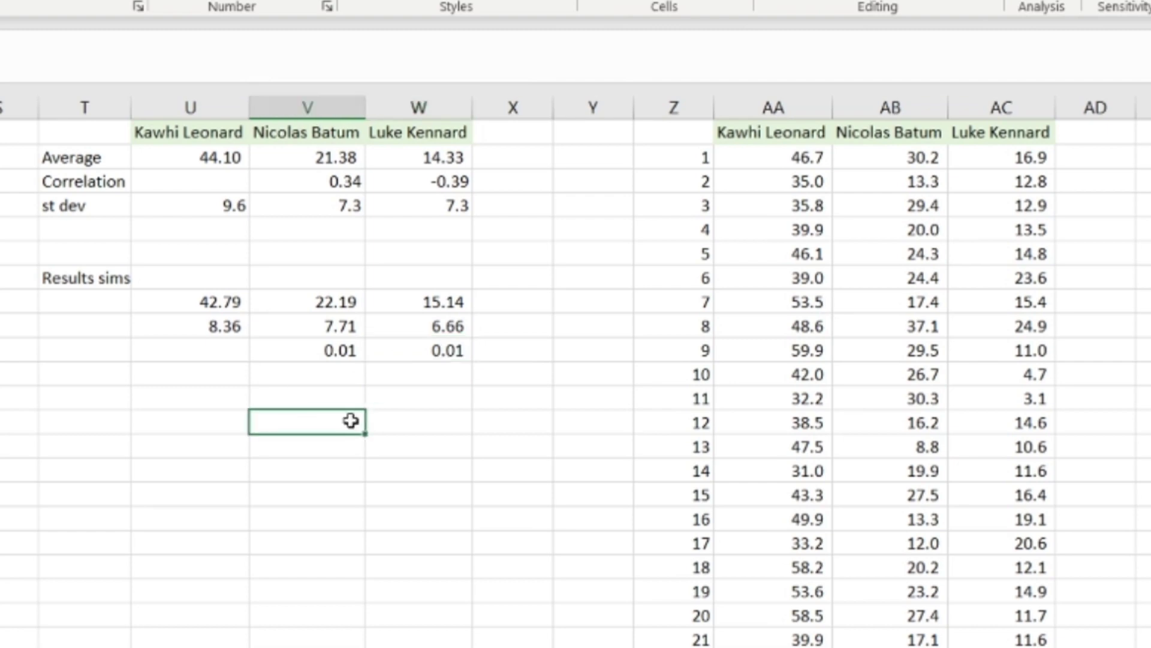
Step: Recalculate the random simulations several times and watch how the simulated averages, standard deviations and correlations vary
click(307, 392)
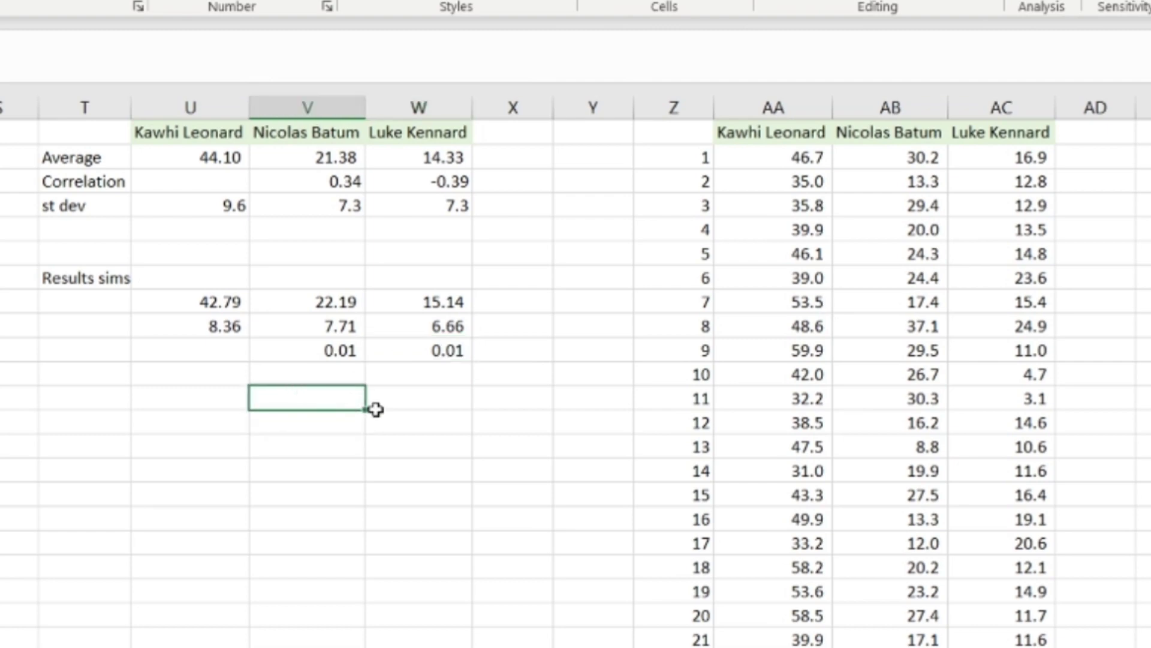
key(F9)
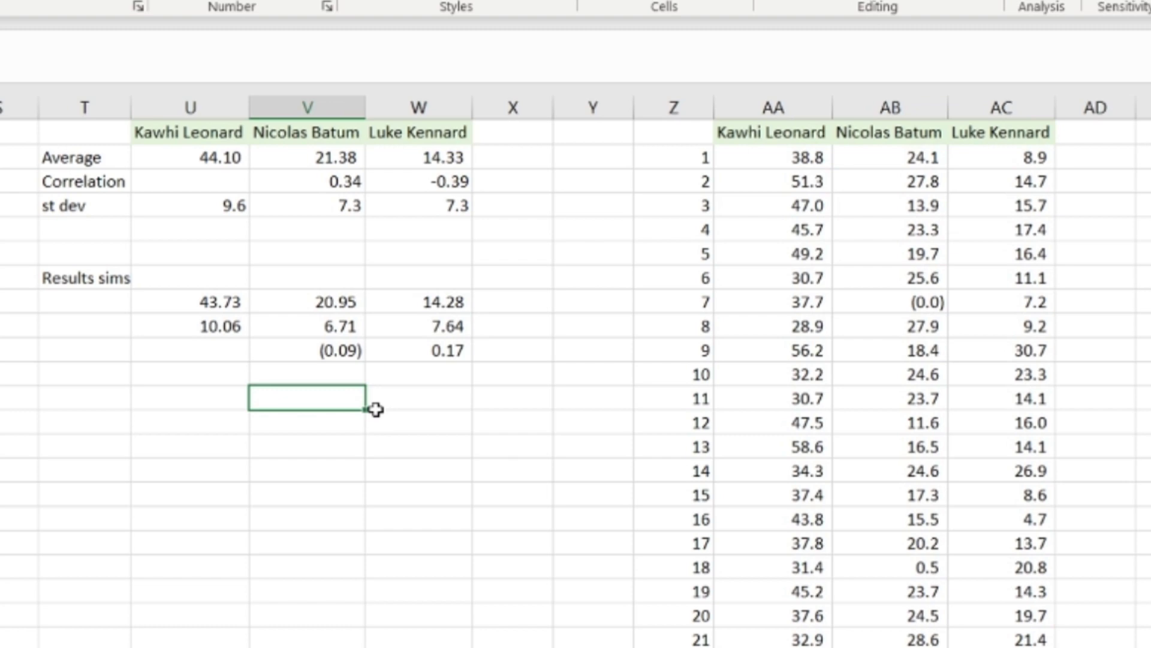
key(F9)
key(F9)
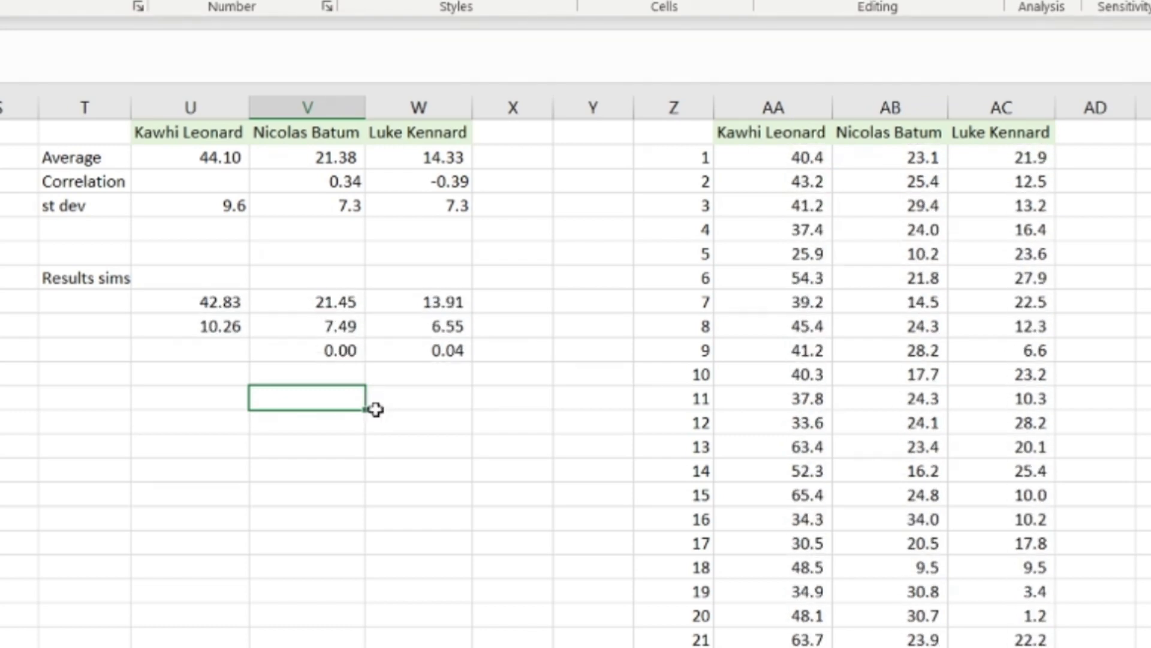
key(F9)
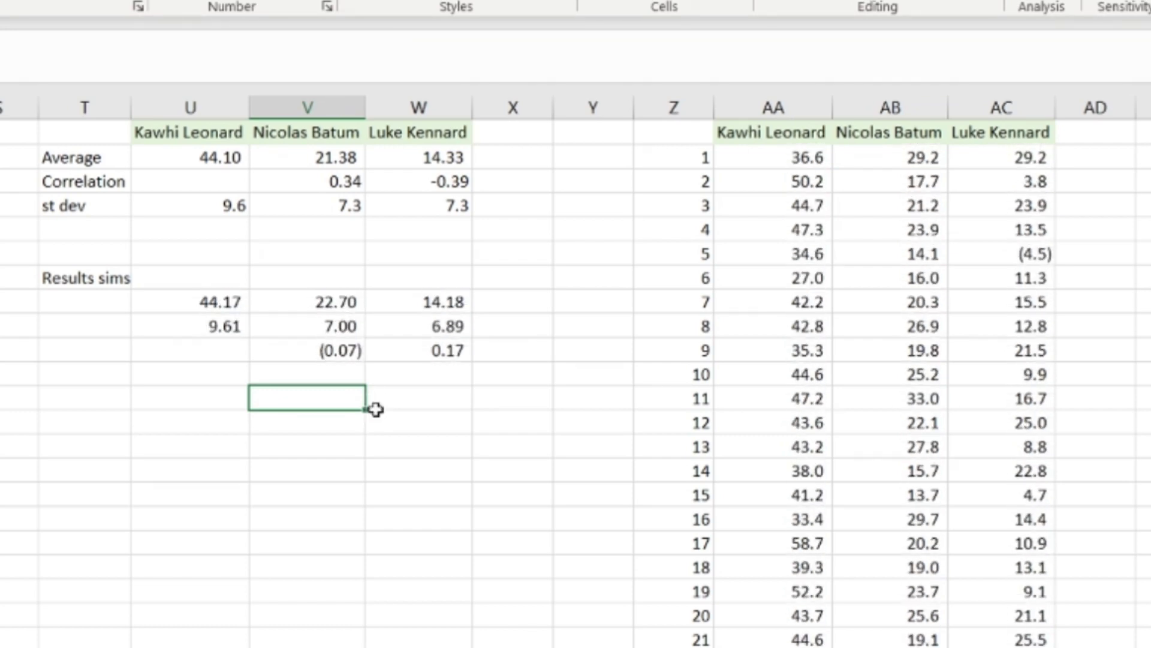
key(F9)
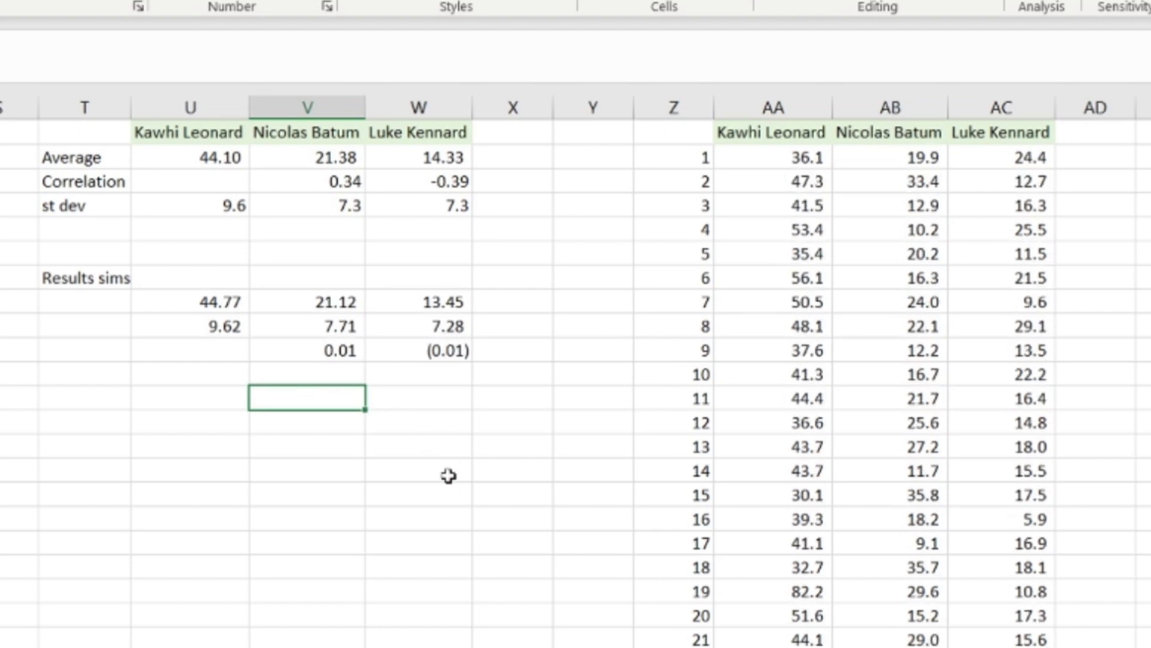
Step: Compare Batum's and Kennard's original correlations in V3:W3 with the simulated correlations below them
click(327, 184)
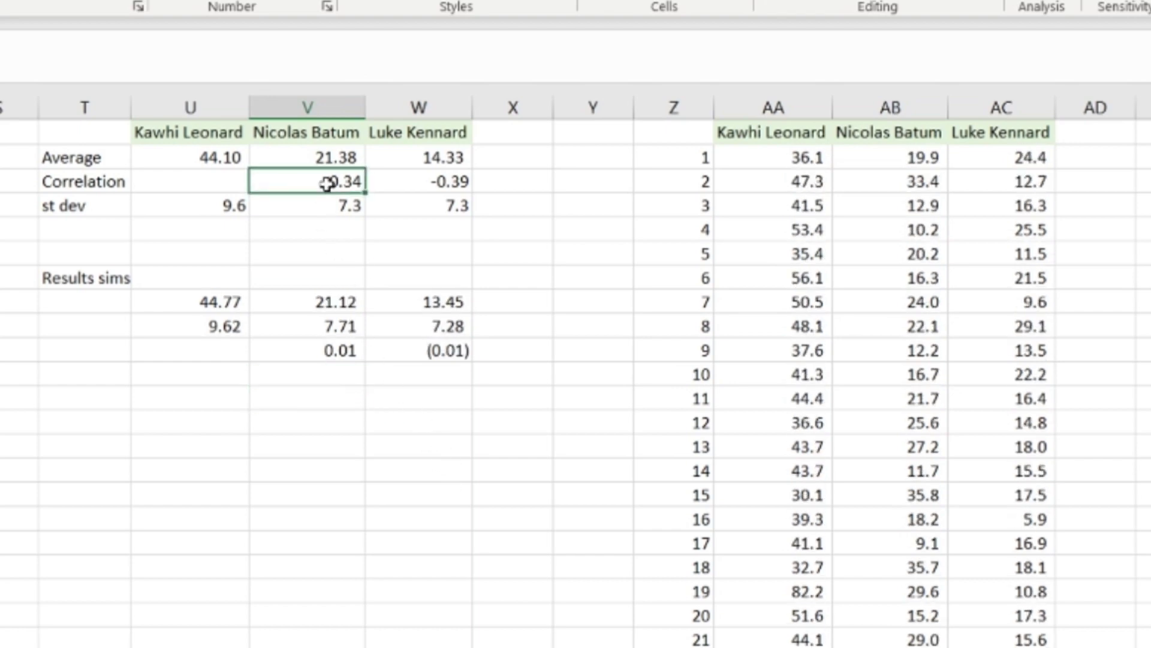
click(444, 180)
click(465, 246)
click(359, 258)
click(413, 258)
click(311, 384)
click(306, 452)
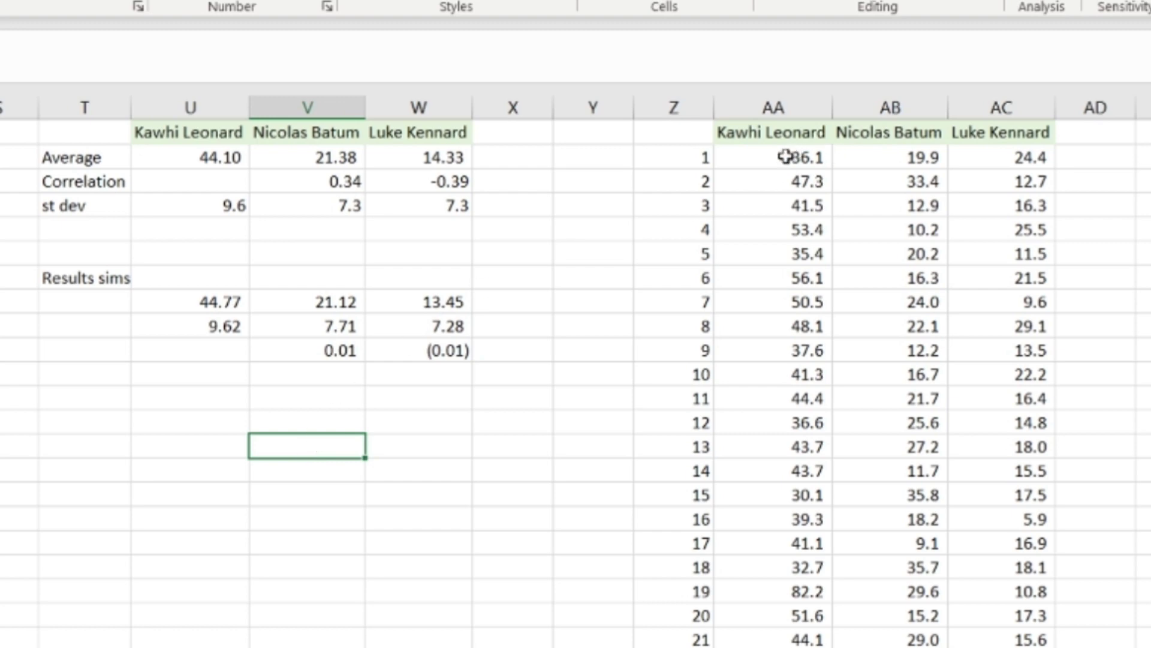
Step: Examine individual simulation rows across the three players to see whether their scores move together
drag(801, 157, 1014, 157)
click(1087, 129)
click(964, 157)
shift+click(780, 163)
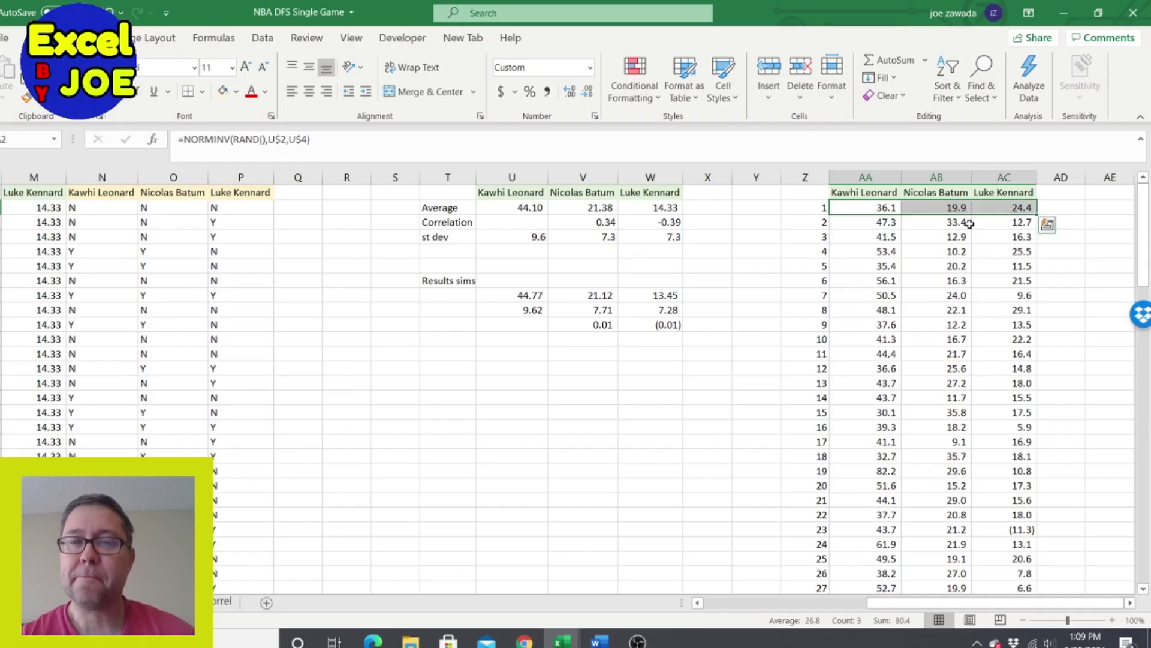
drag(796, 253, 1007, 252)
click(777, 308)
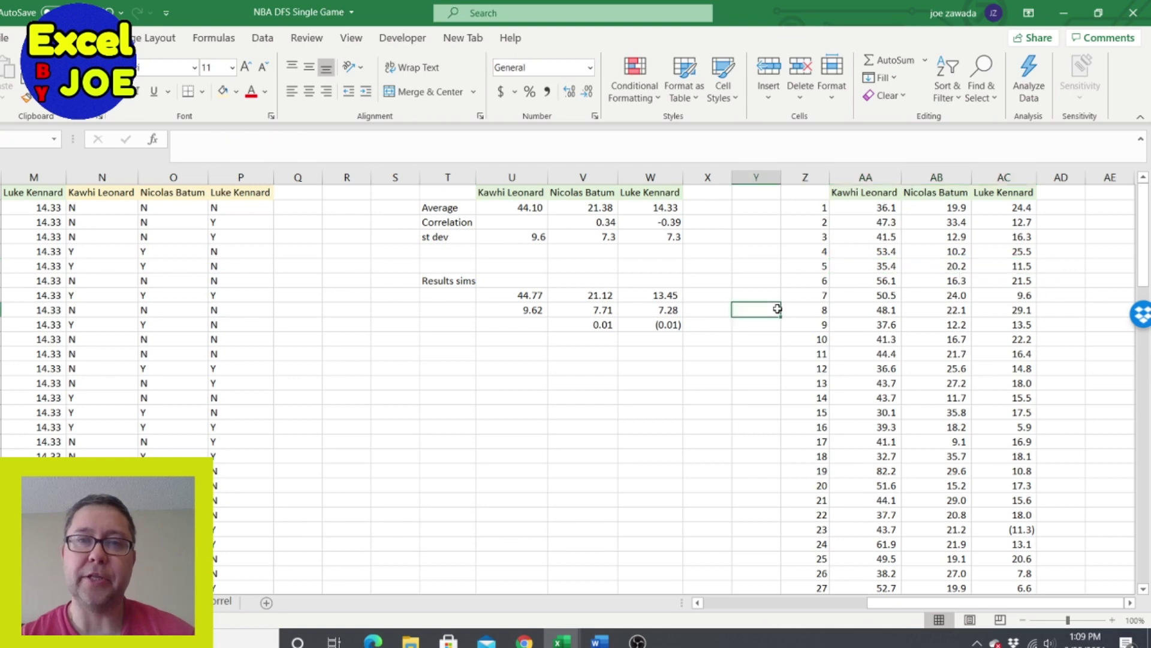
drag(881, 312, 998, 309)
drag(881, 326, 994, 323)
drag(877, 225, 1022, 223)
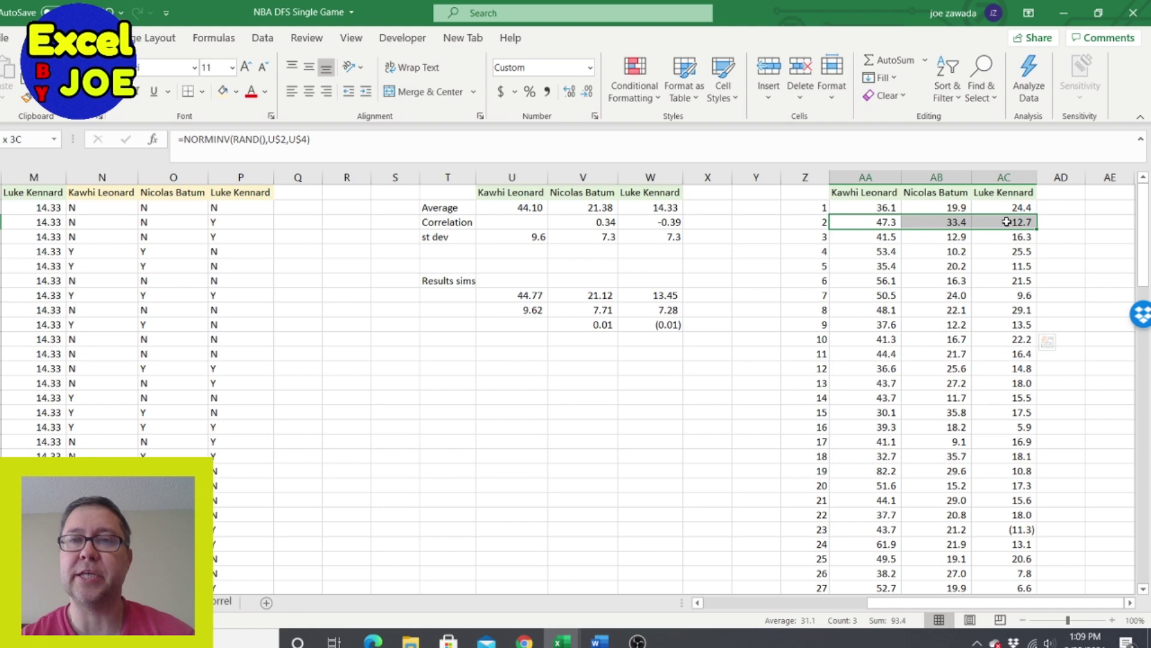
click(857, 225)
drag(1014, 223, 870, 223)
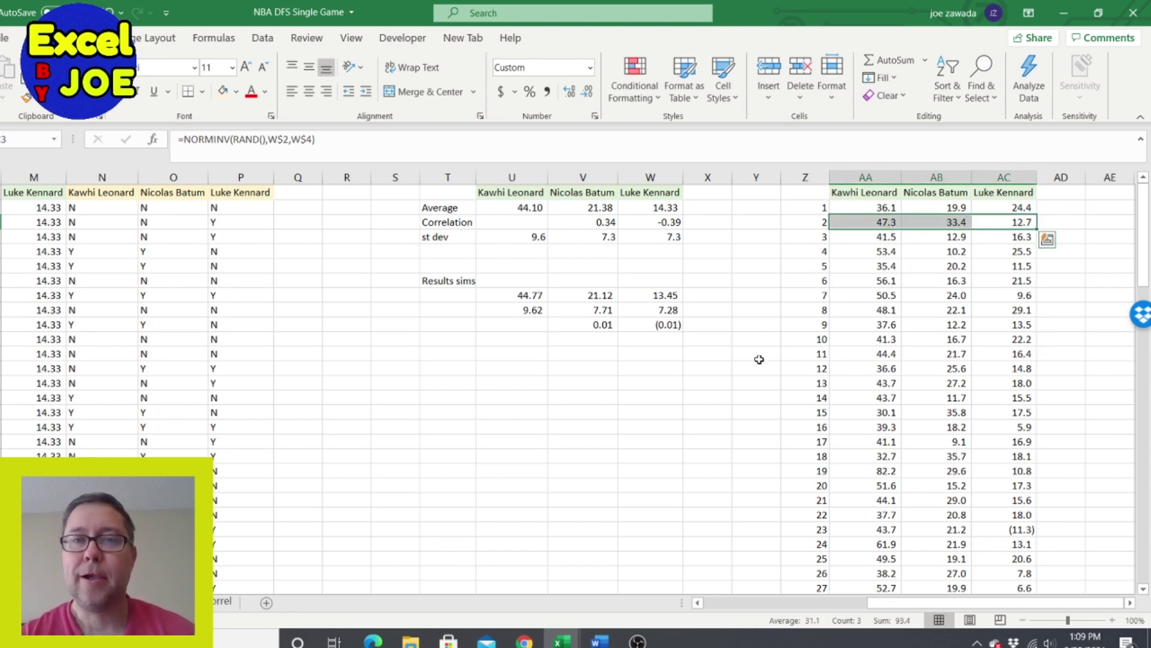
click(759, 362)
click(535, 370)
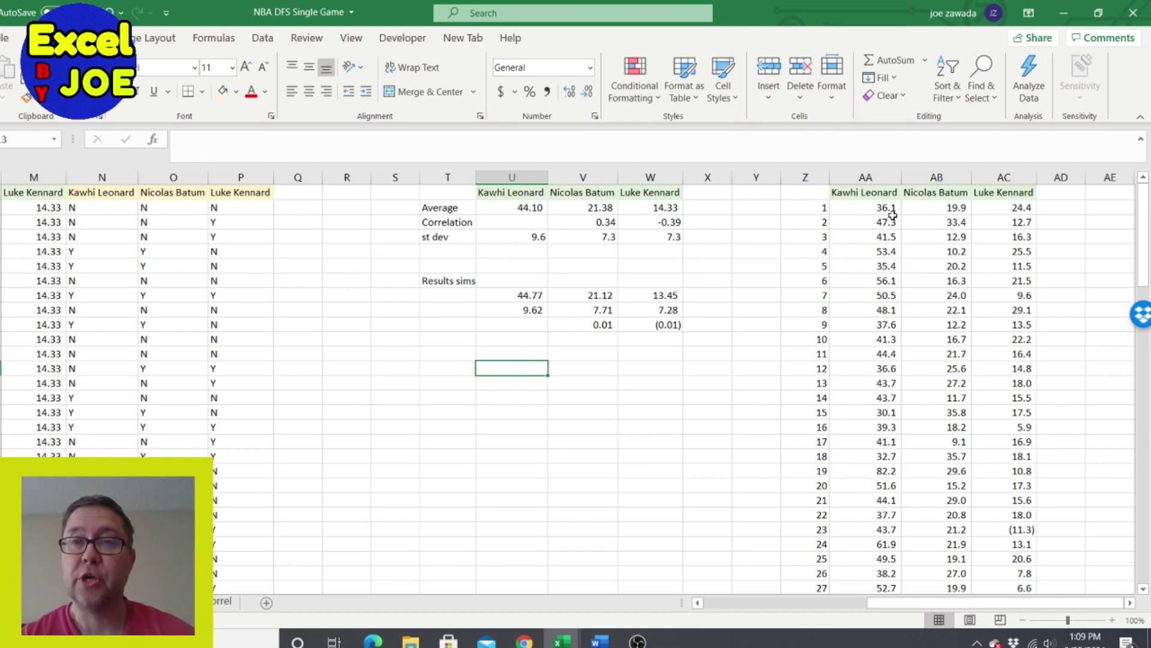
Step: Add the heading check in Y1 beside the numbered simulations
click(868, 205)
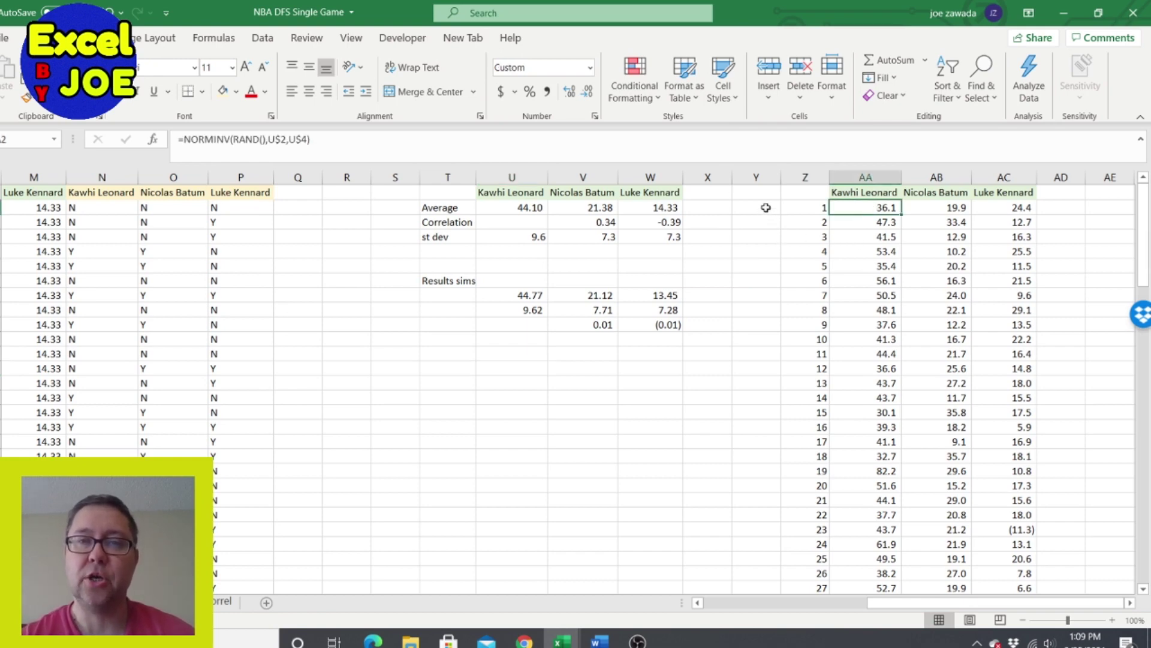
click(766, 194)
text(c)
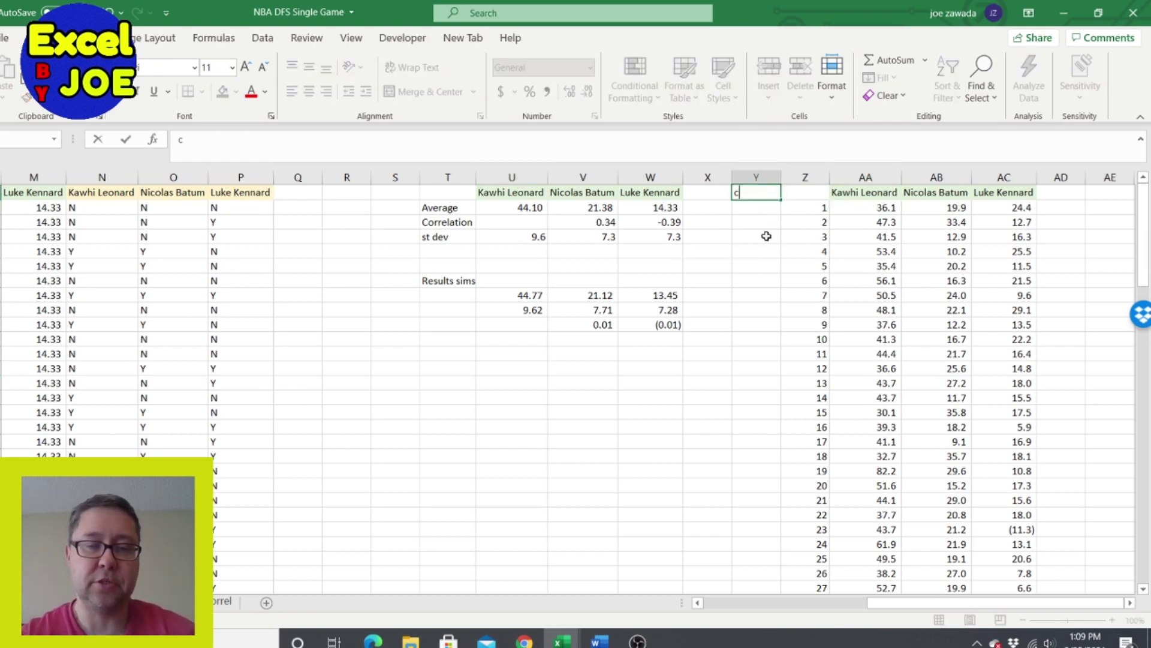
text(heck)
key(Return)
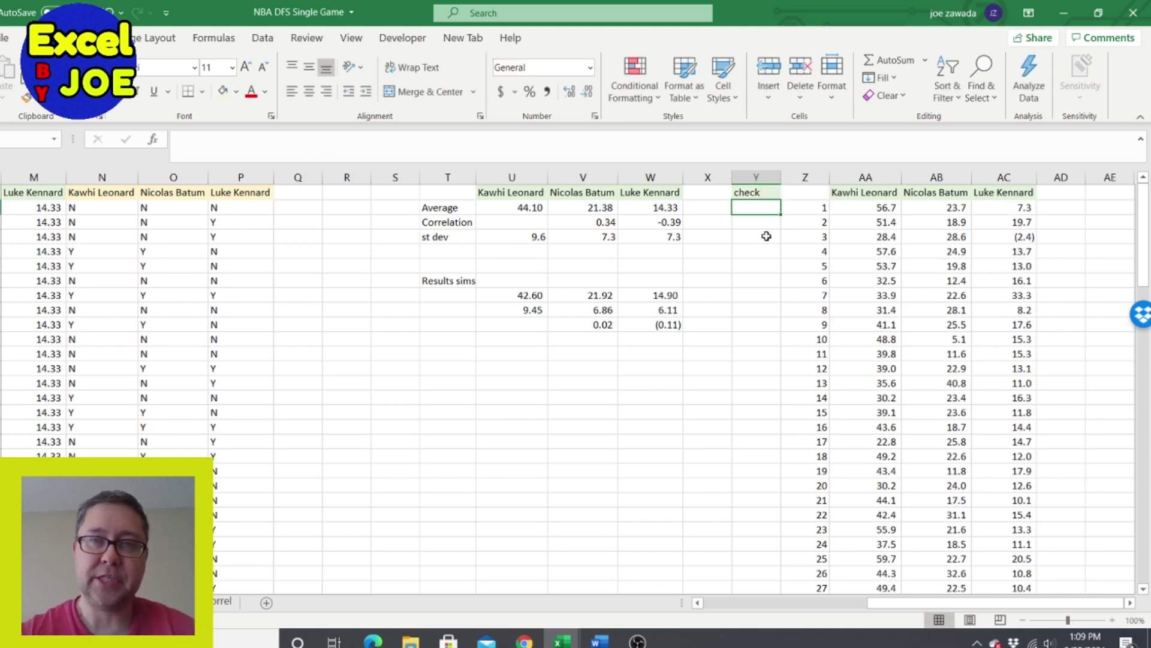
Step: Enter =IF(AA2>U2,"Y","N") in Y2 to flag whether Leonard's simulated score beats his average
text(=if()
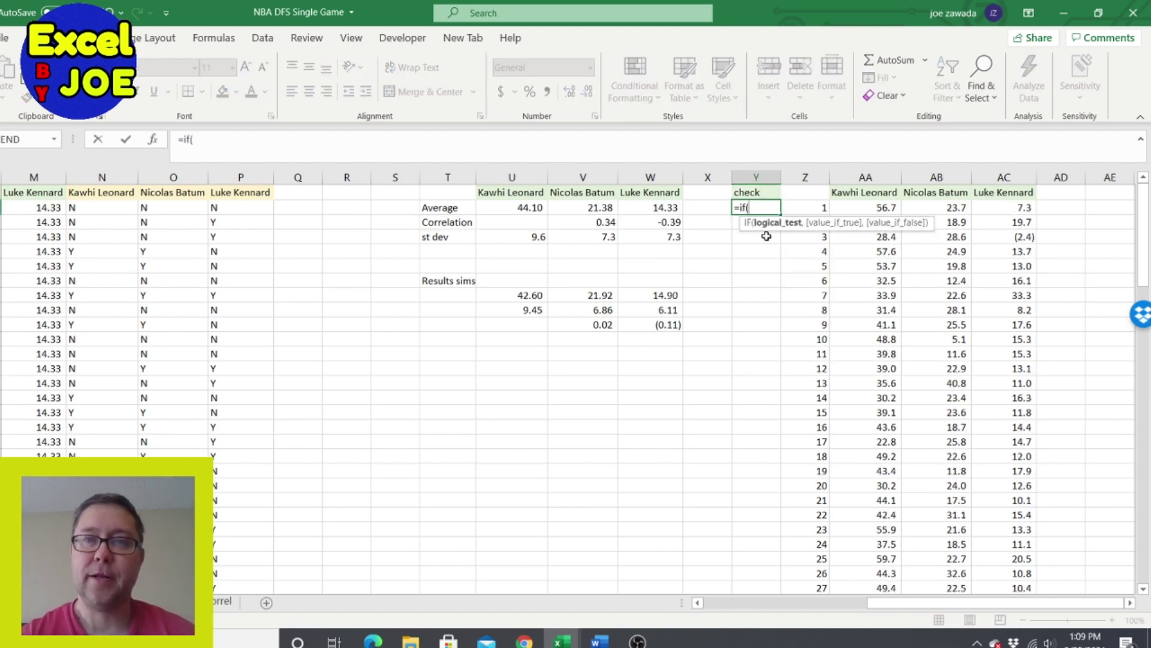
click(868, 210)
text(,)
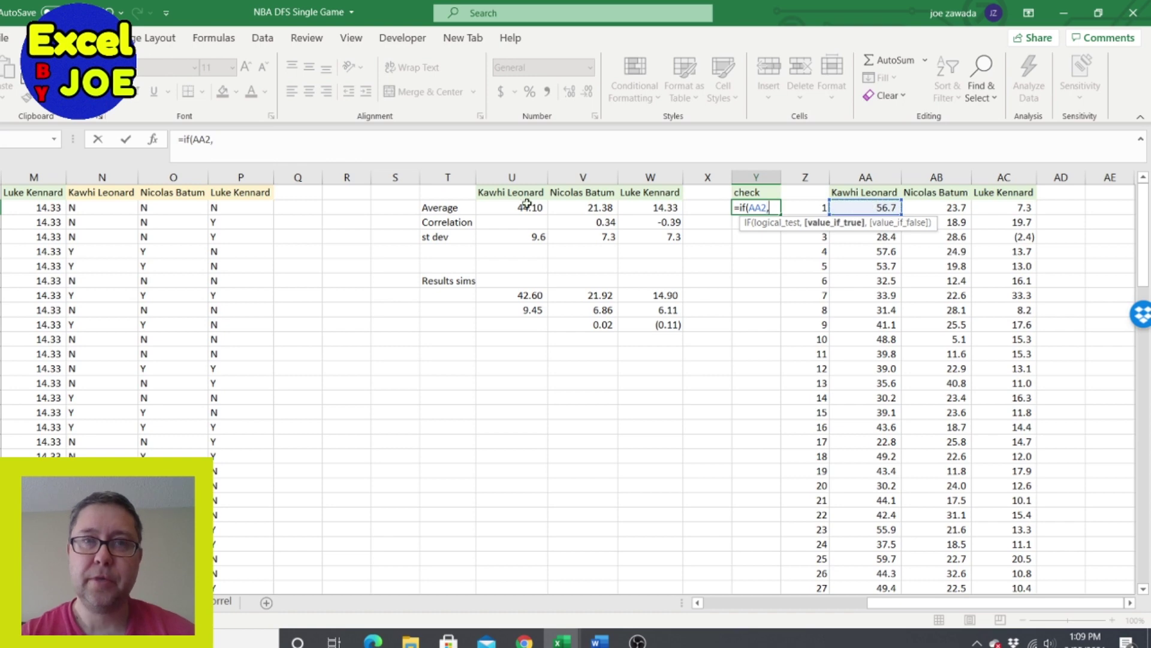
key(BackSpace)
text(>)
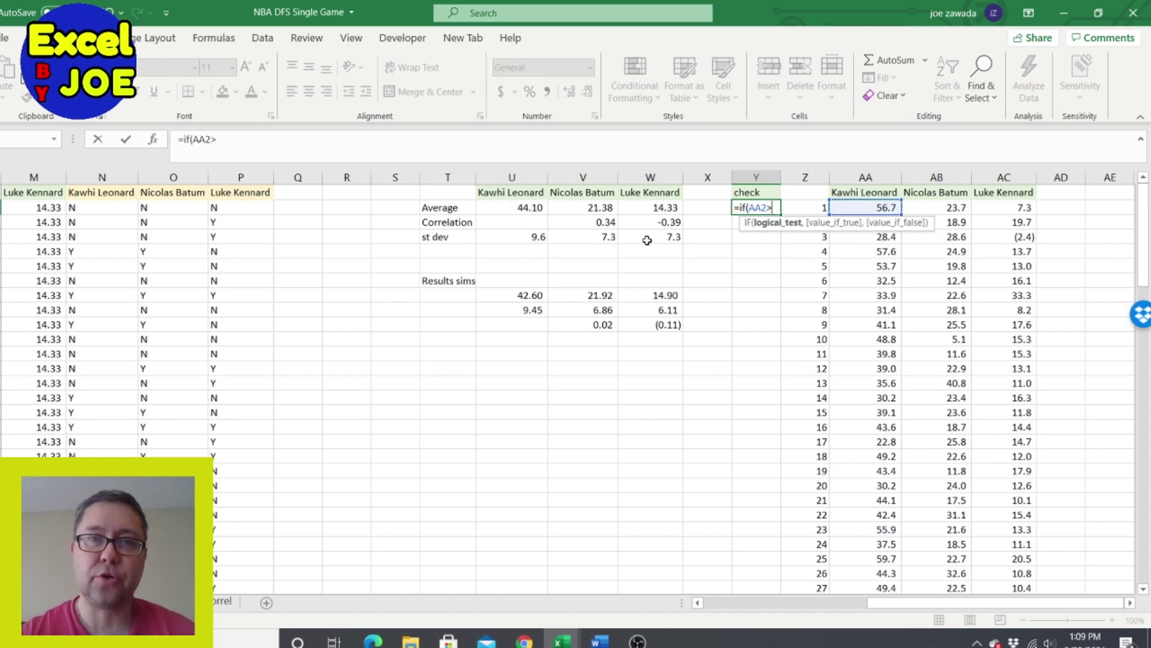
click(521, 207)
text(,"Y","N)
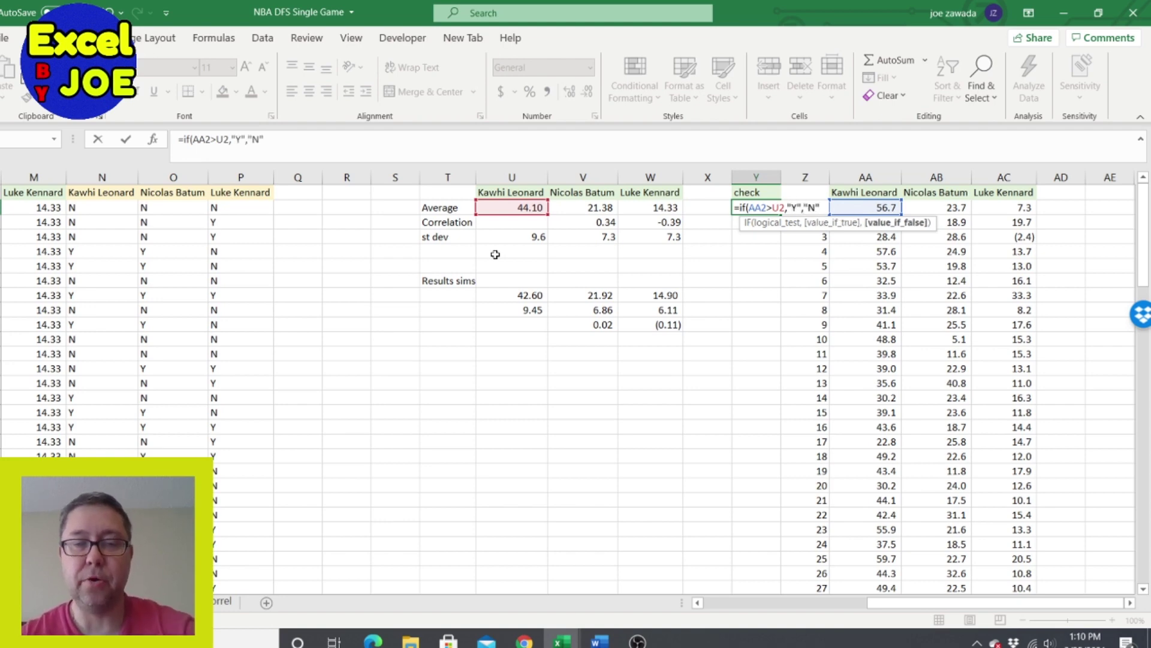
text("))
key(Return)
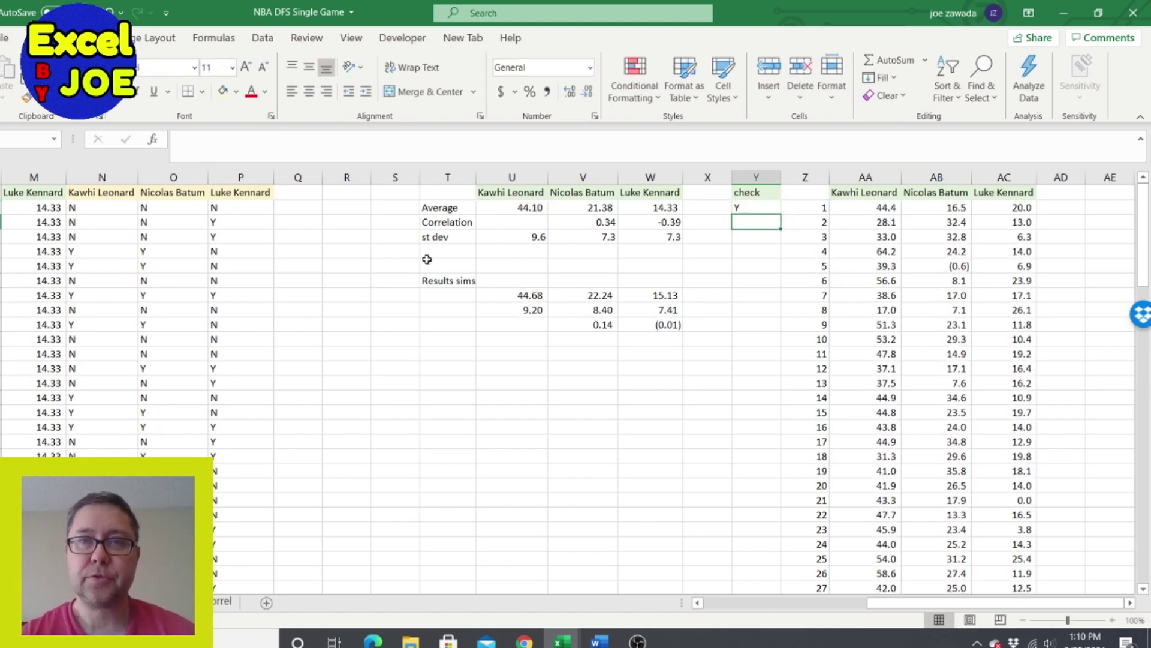
Step: Fill the check formula from Y2 down column Y through simulation 107
click(755, 204)
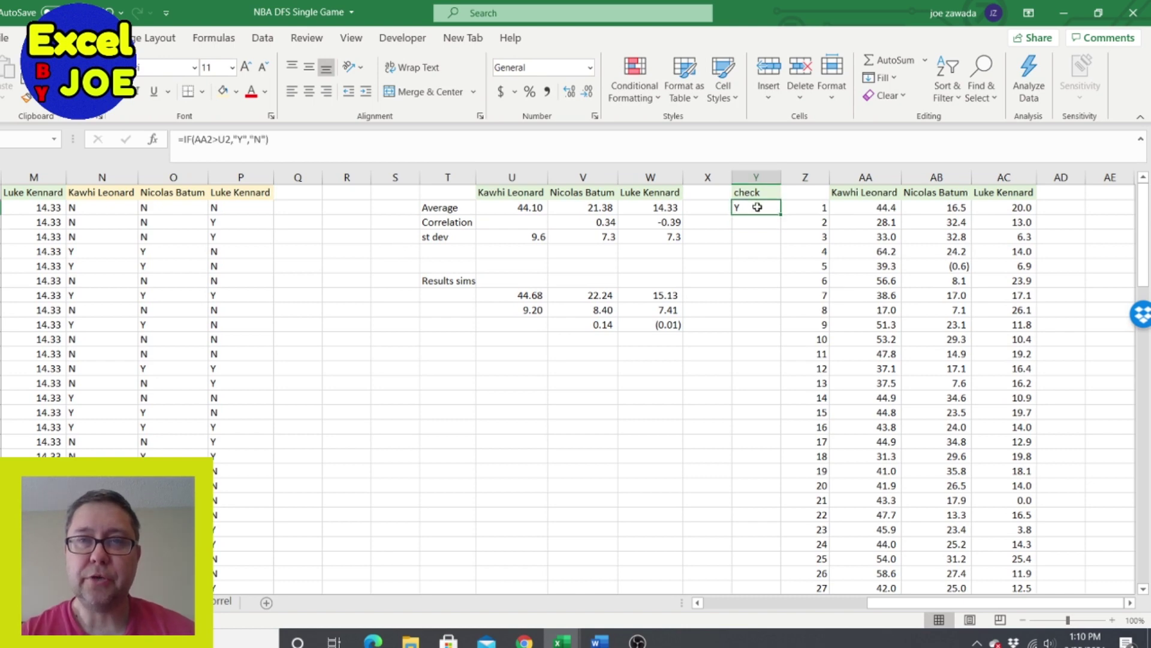
drag(780, 214, 785, 638)
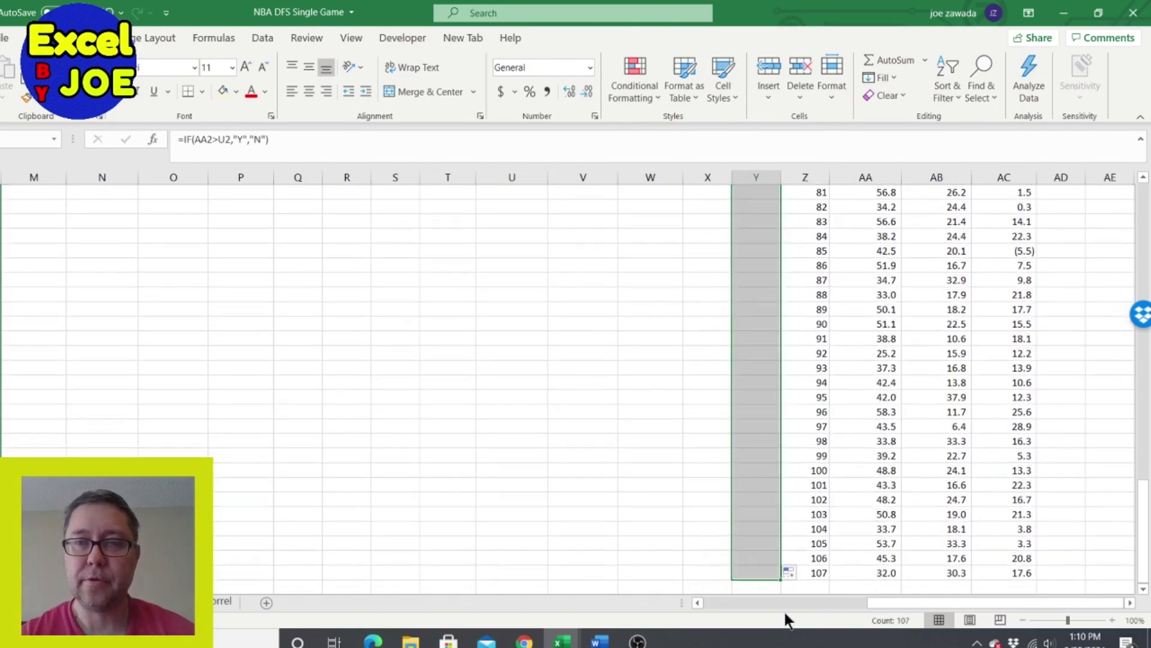
scroll(1142, 212, up, 20)
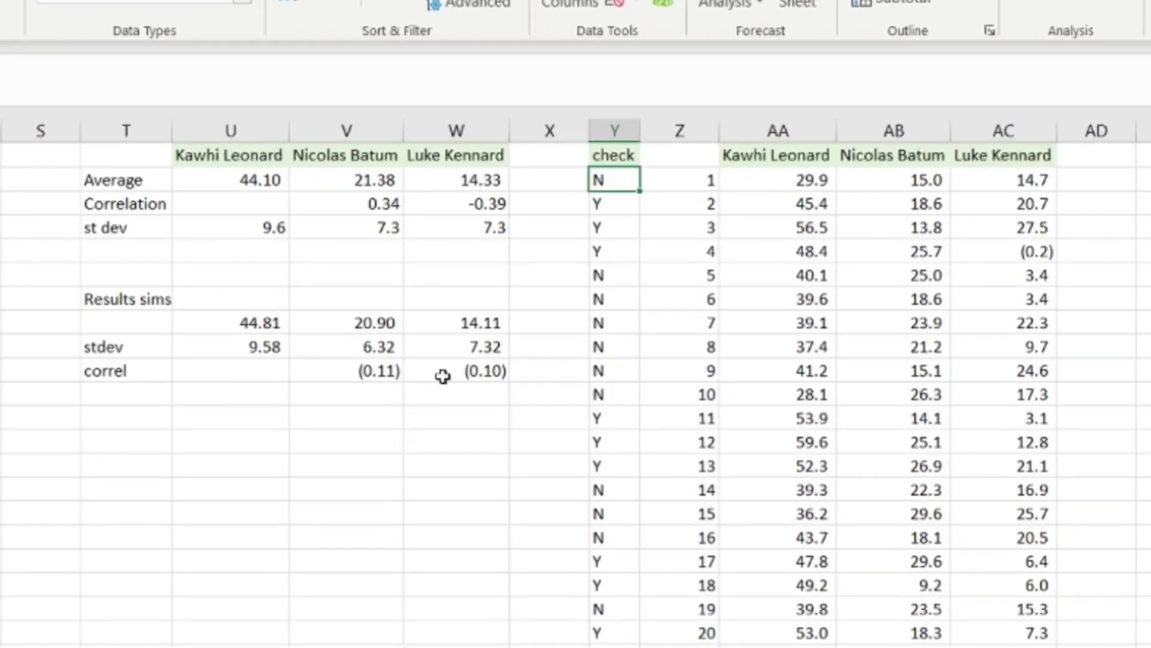
Step: Compare the column Y flags with Leonard's simulated scores, and relate Batum's and Kennard's scores to their averages
click(548, 275)
click(546, 266)
click(548, 250)
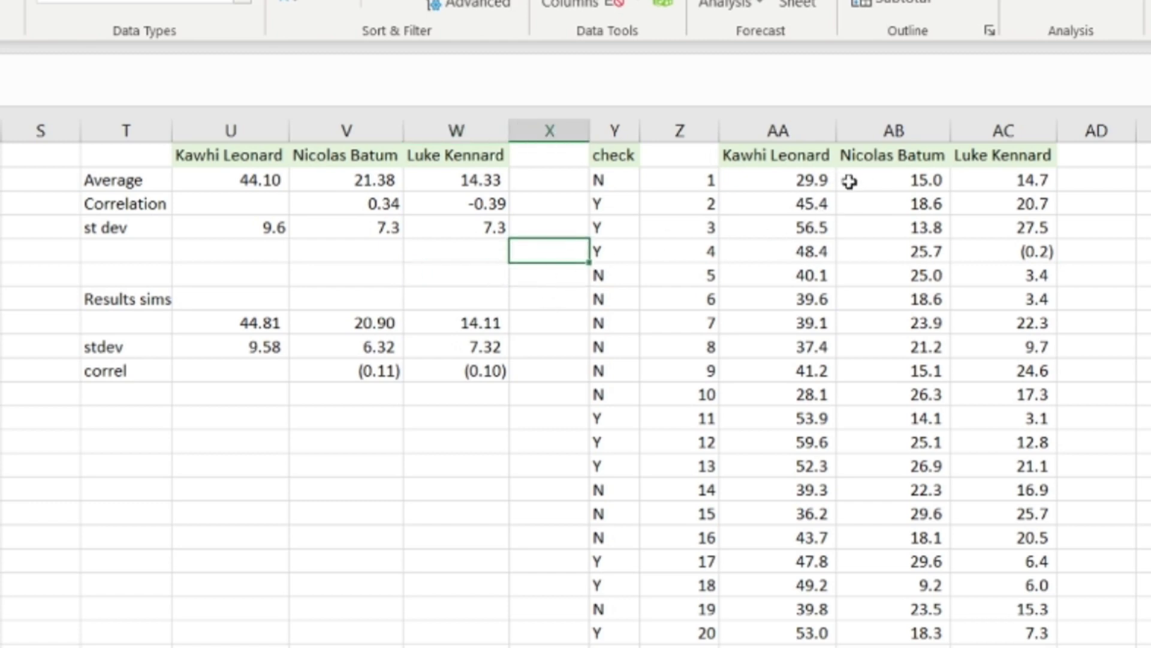
click(795, 183)
click(792, 225)
click(807, 204)
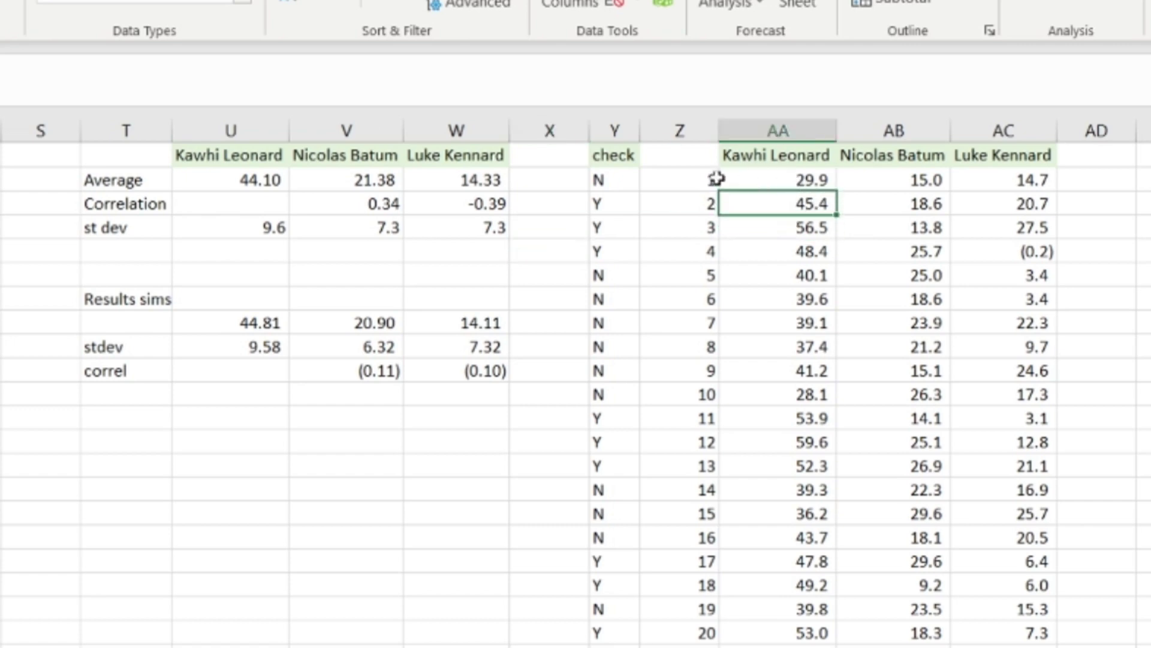
click(612, 183)
click(612, 201)
click(609, 243)
click(615, 183)
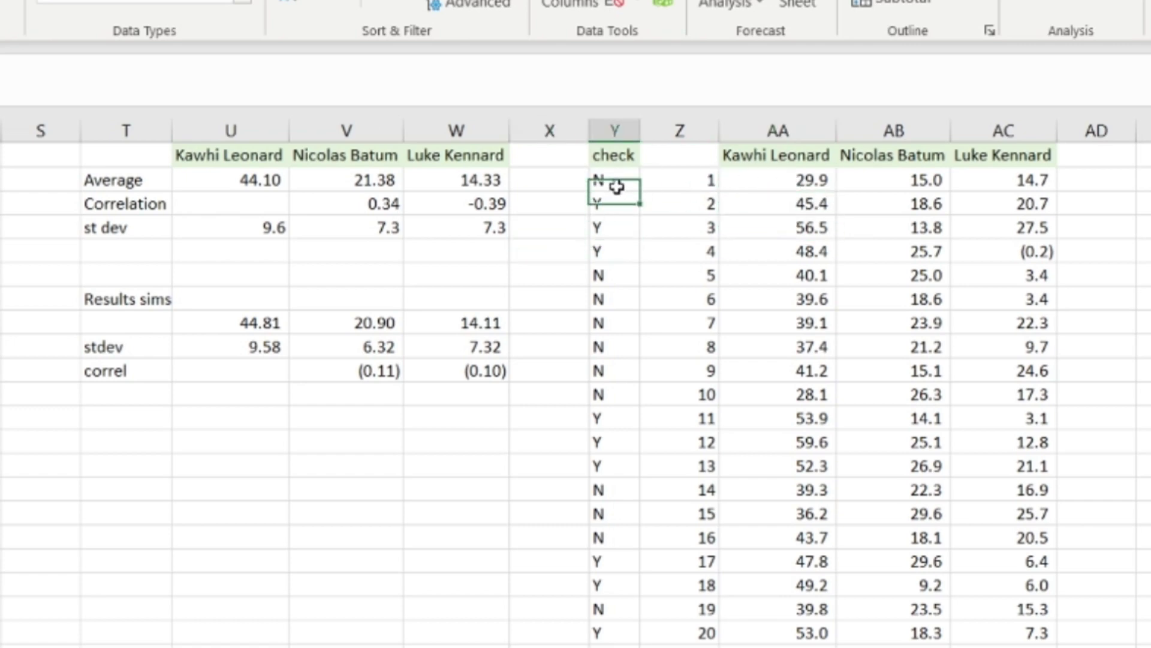
click(917, 175)
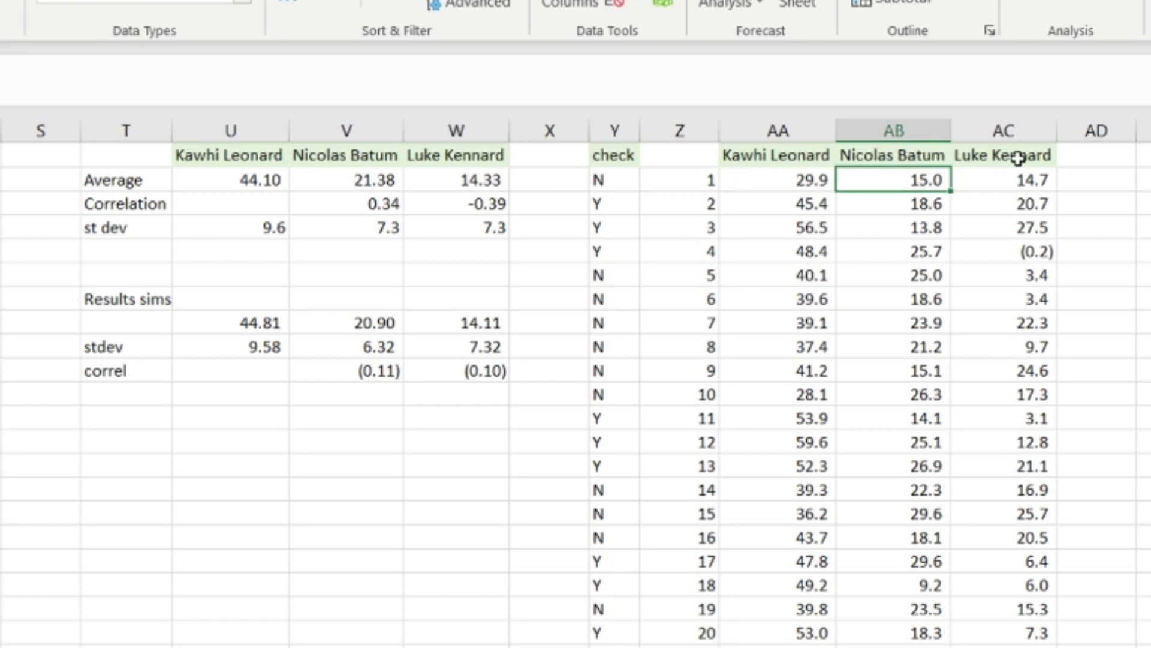
click(354, 186)
click(450, 186)
click(377, 183)
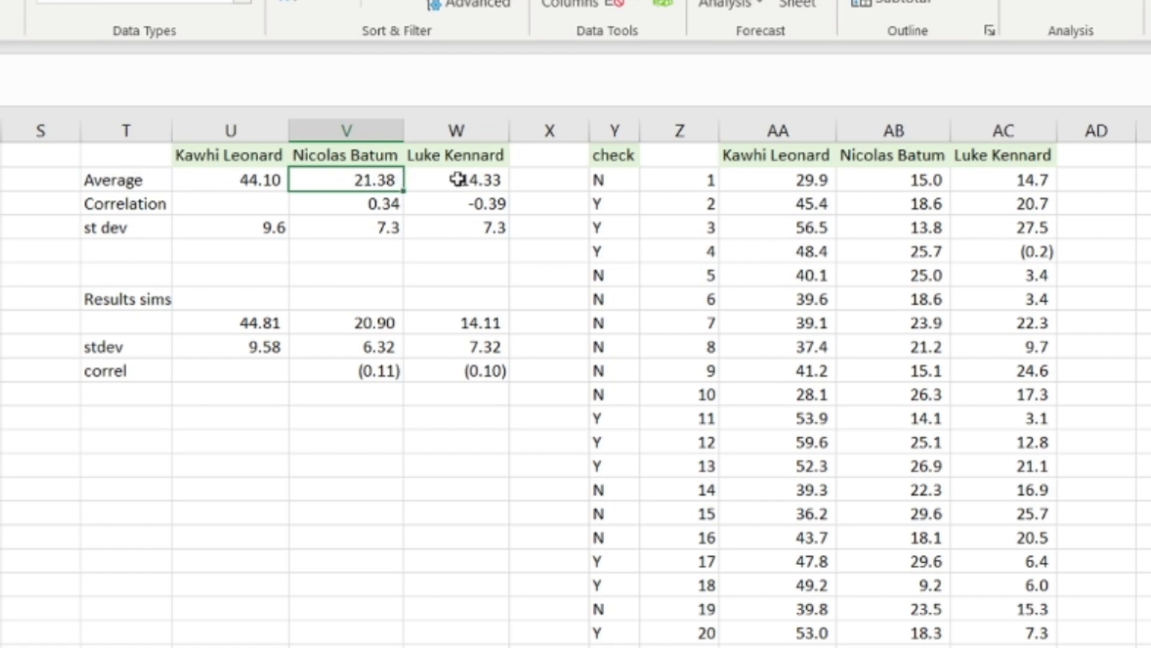
Step: Insert two blank columns between the check column and the simulation numbers
drag(678, 132, 777, 132)
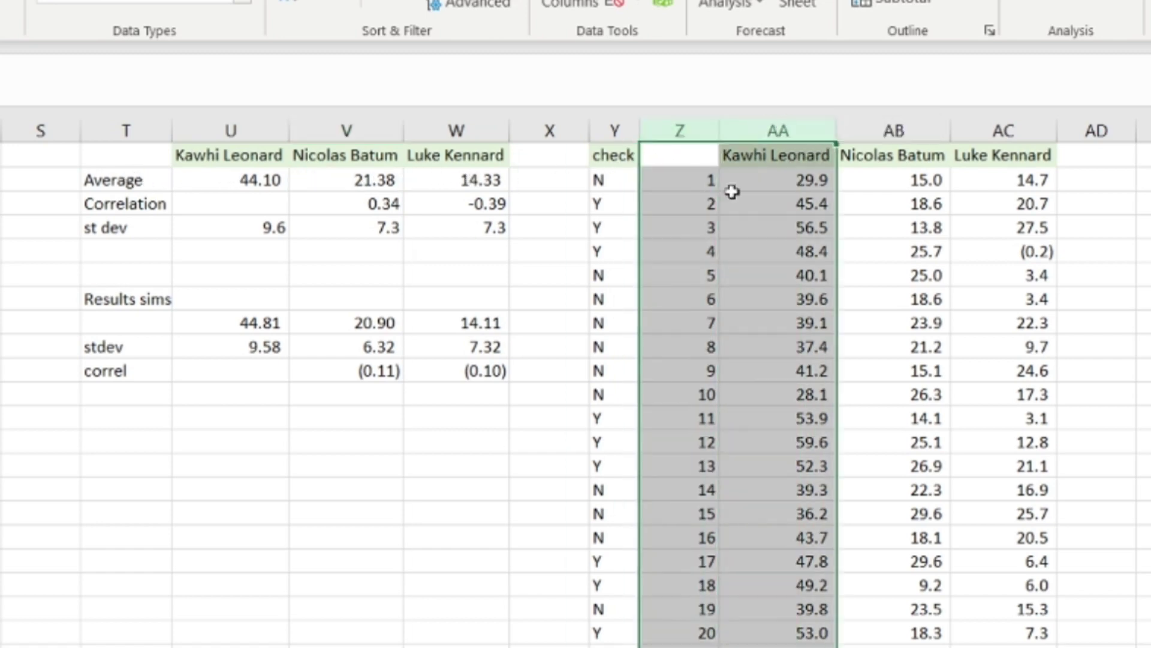
right_click(711, 240)
click(797, 444)
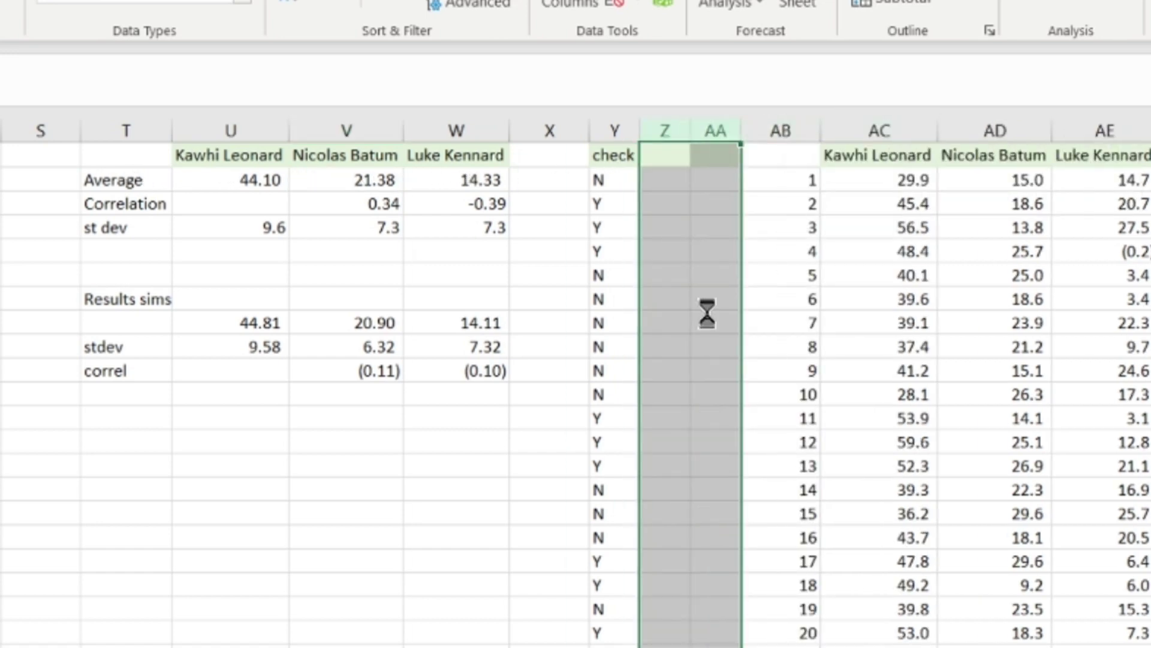
click(675, 189)
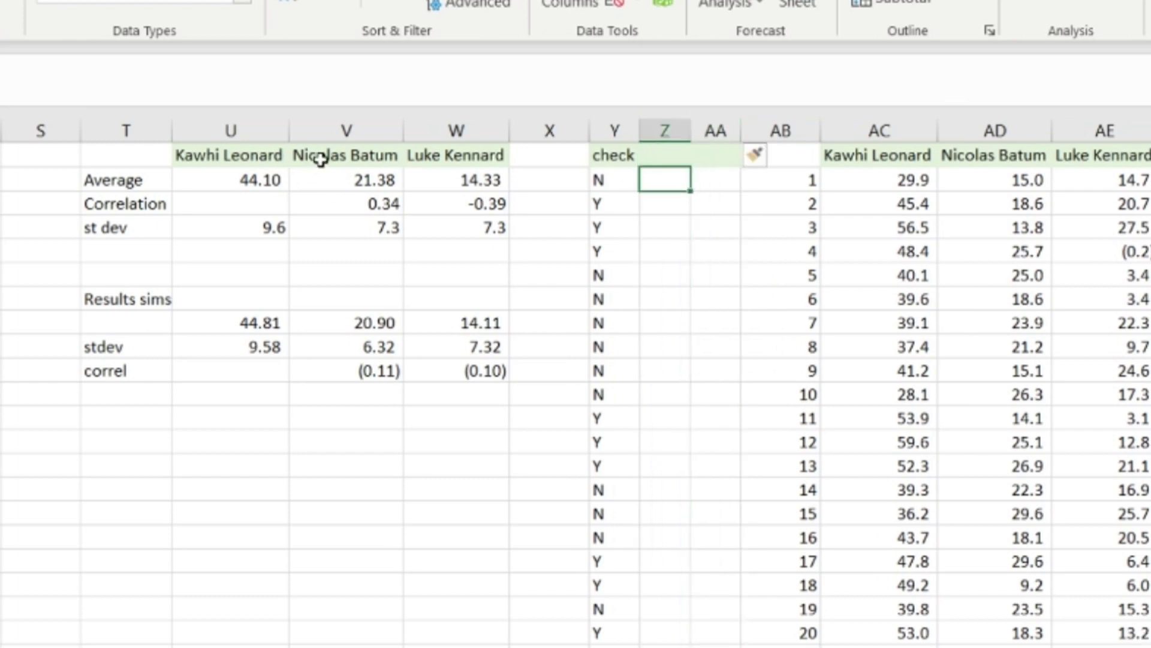
Step: Copy the Nicolas Batum and Luke Kennard headings from V1:W1 into Z1:AA1
drag(321, 159, 440, 142)
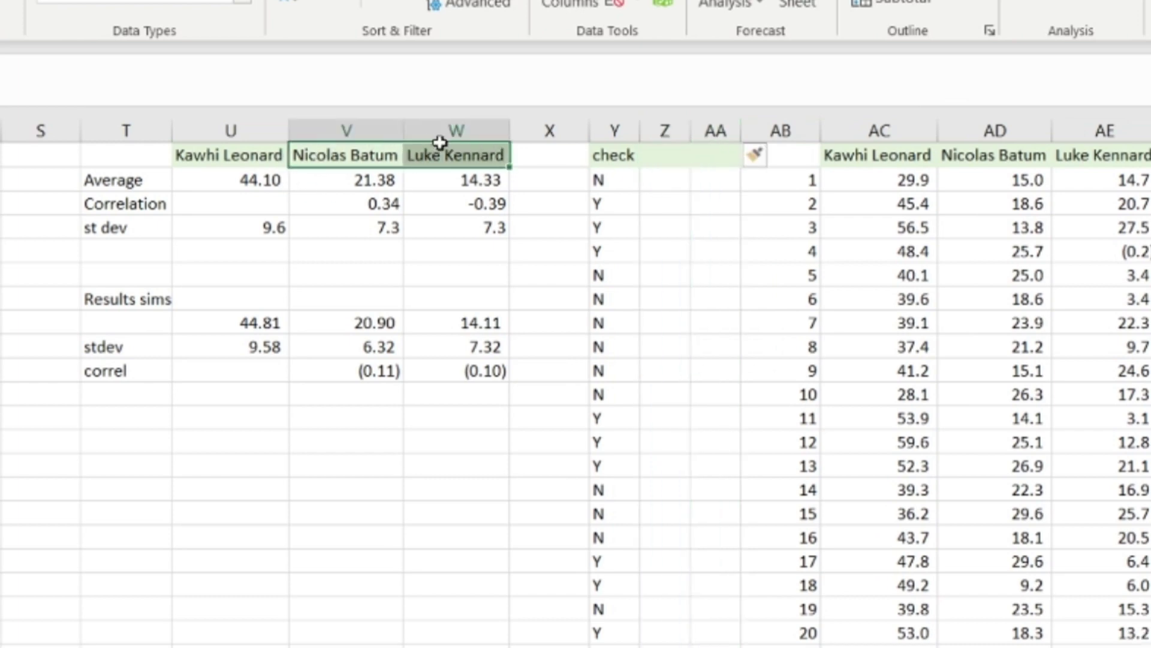
click(676, 157)
drag(327, 149, 423, 145)
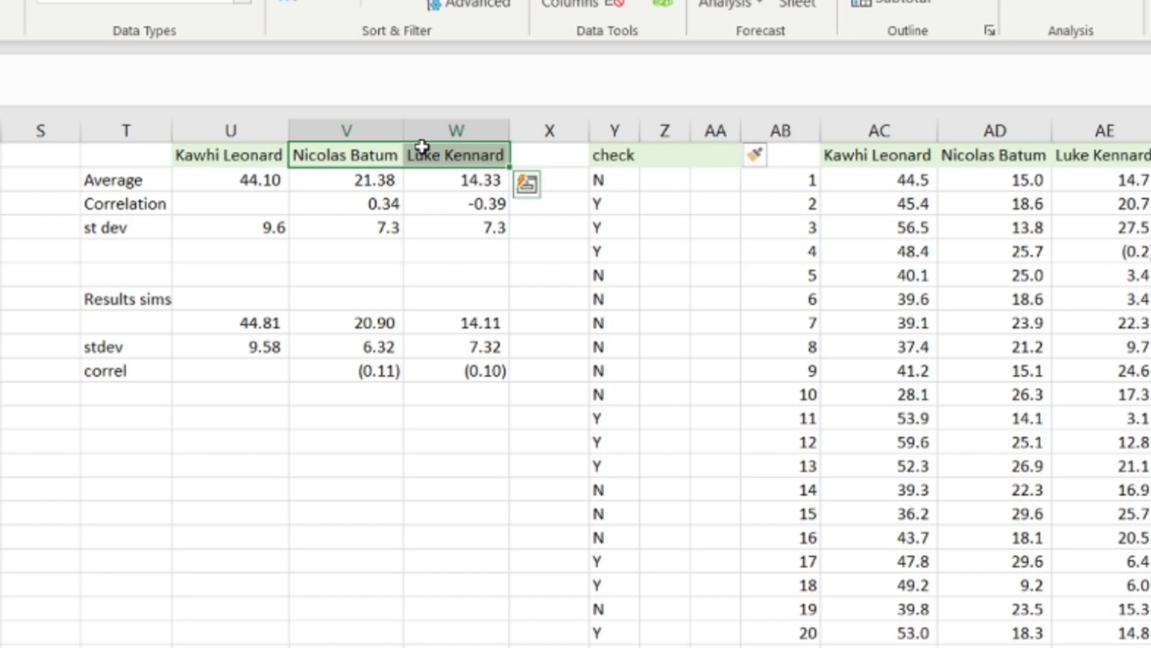
key(ctrl+c)
click(676, 157)
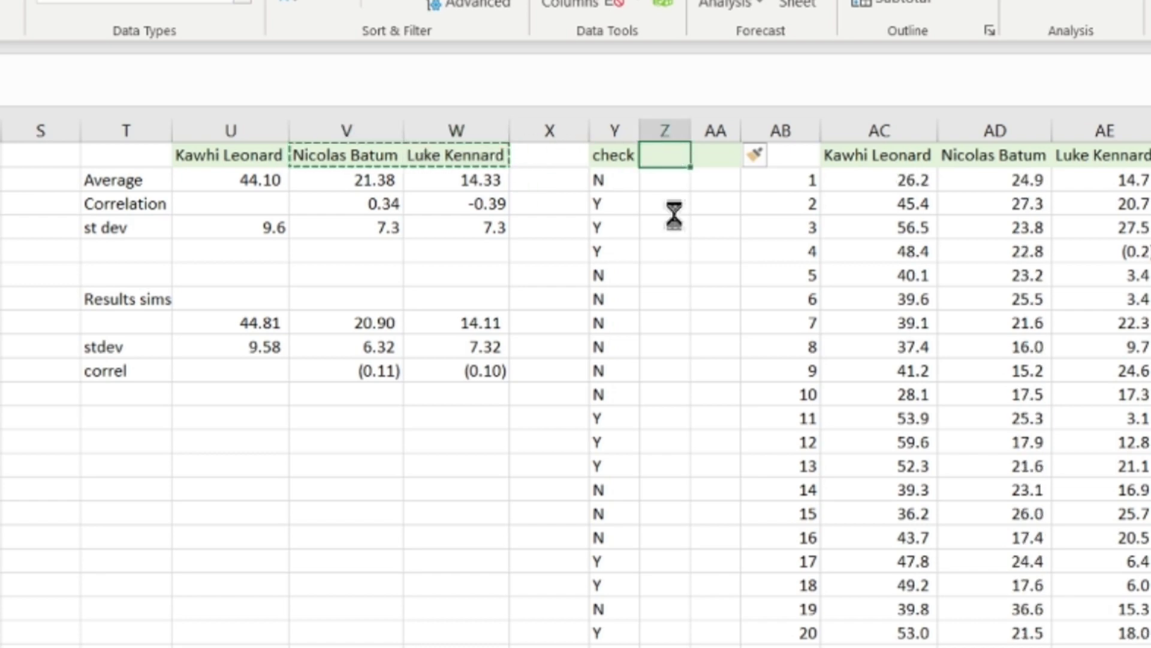
key(ctrl+v)
Step: Begin an IF formula in Z2 that tests Y2="Y" and returns V2+(V4*V3*1.5) when true
click(670, 186)
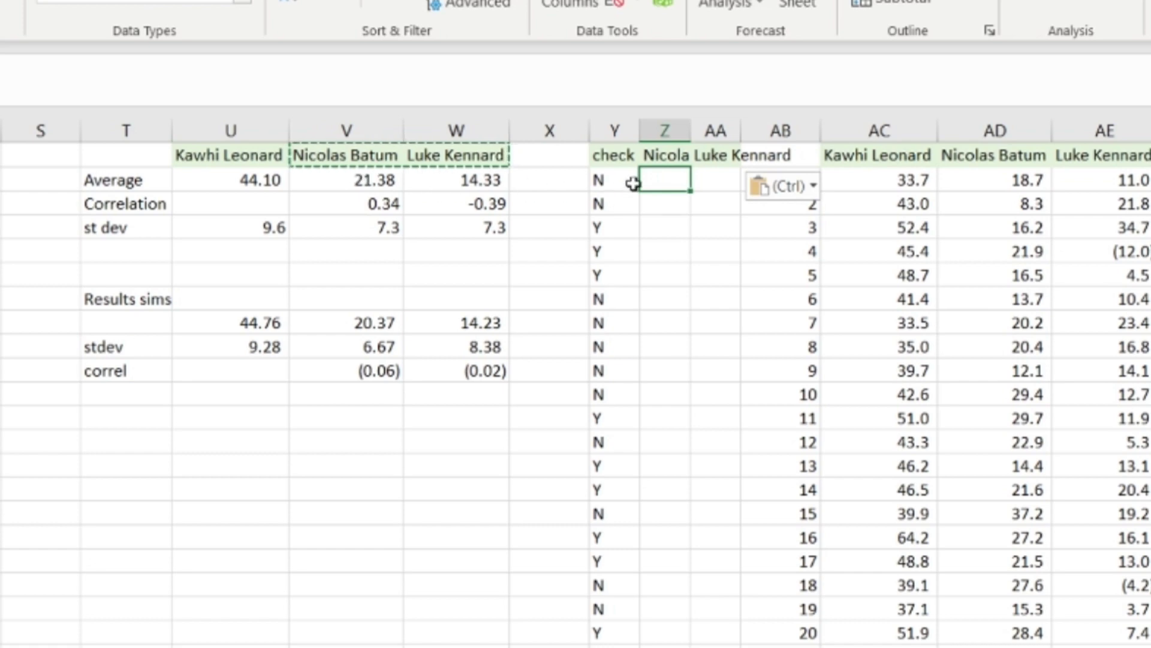
text(=if()
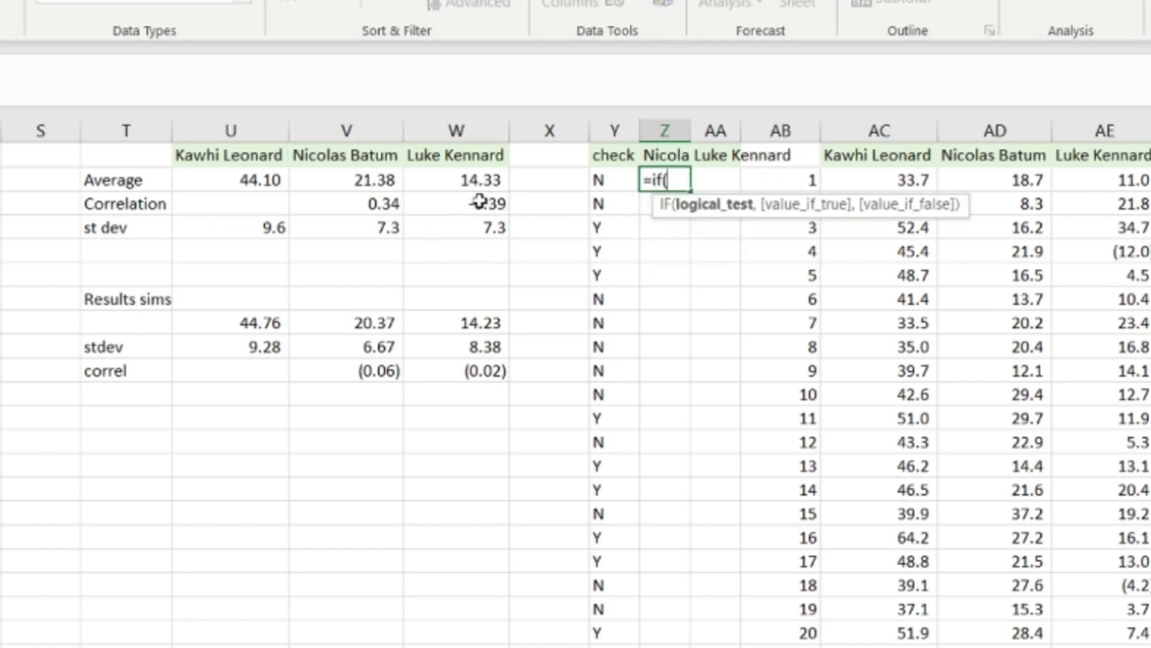
click(609, 180)
text(=)
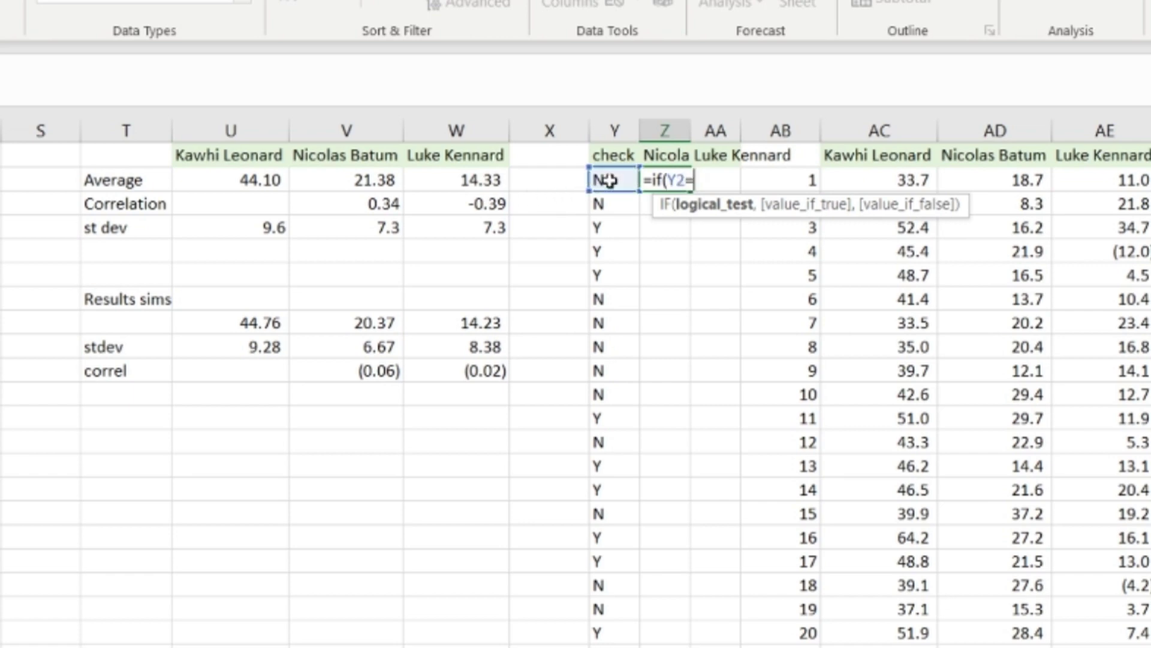
text("Y",)
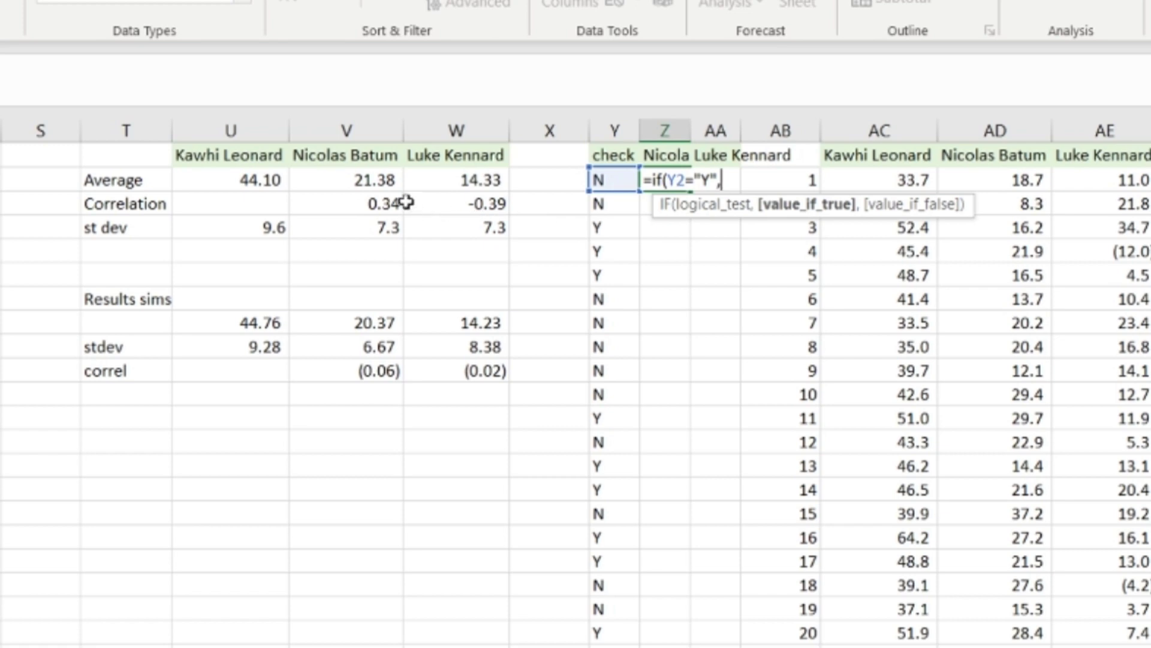
click(366, 187)
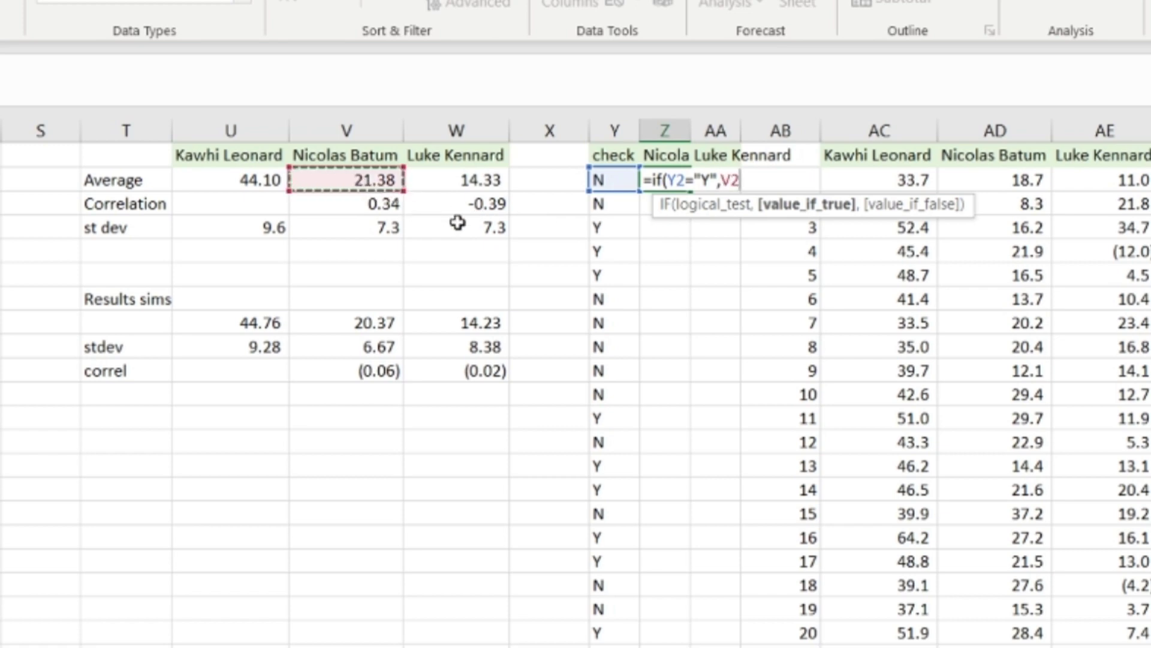
text(+)
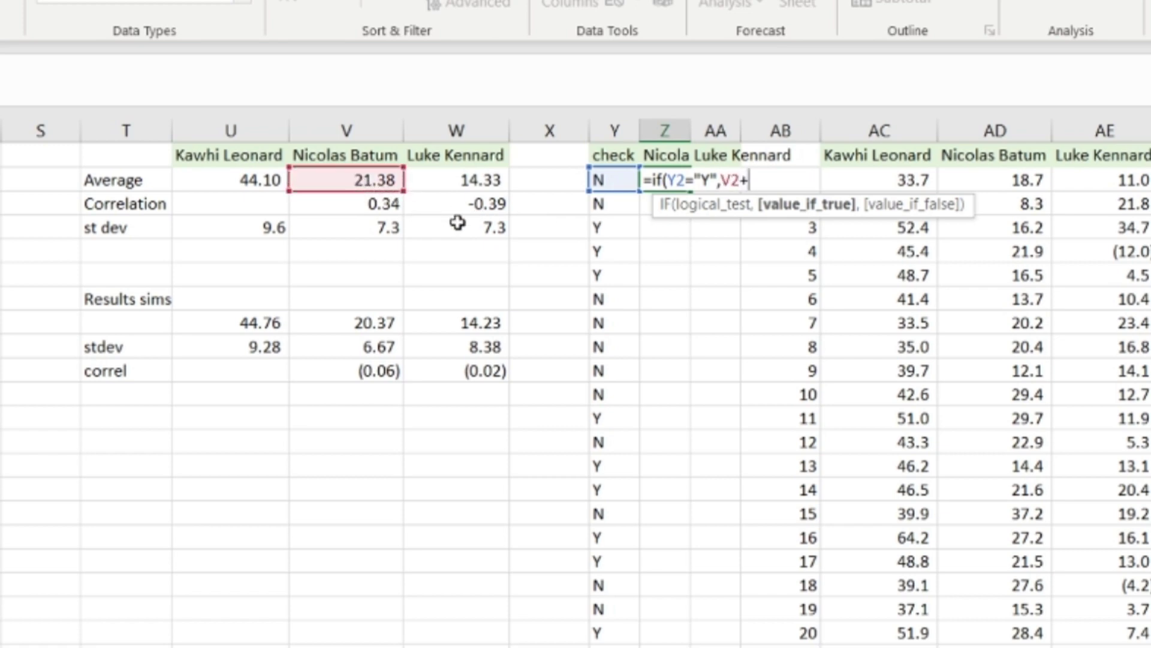
text(()
click(379, 239)
text(*)
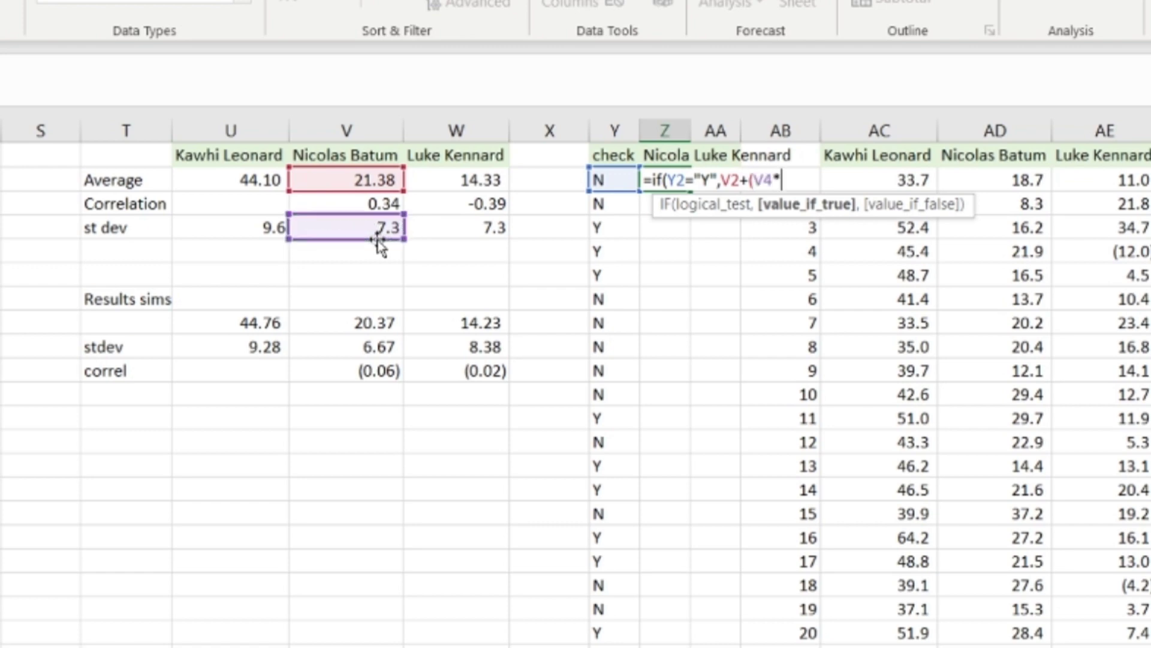
click(352, 204)
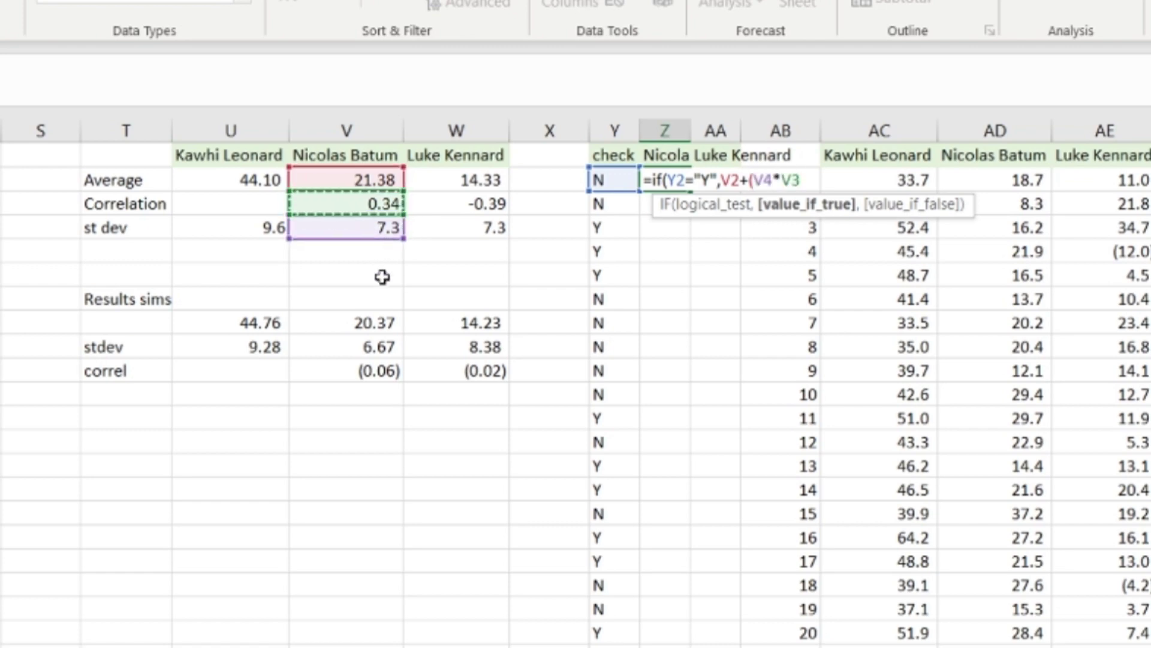
text(*1.5)
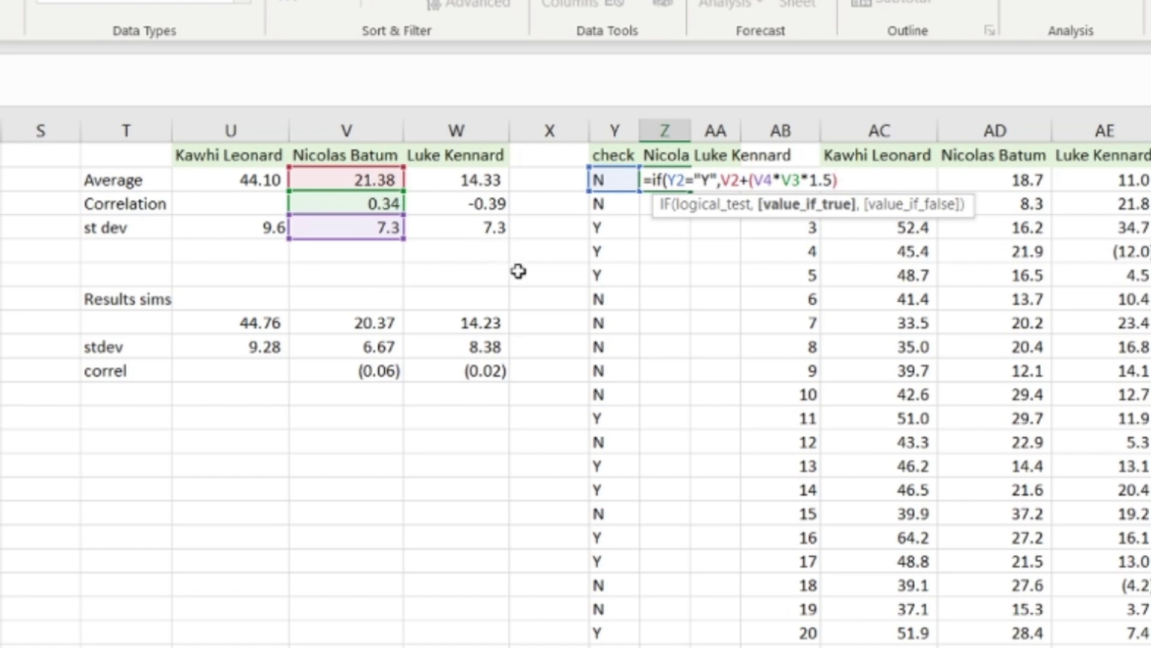
Step: Complete the Z2 formula with V2-(V4*V3*1.5) as the value if false
text(,)
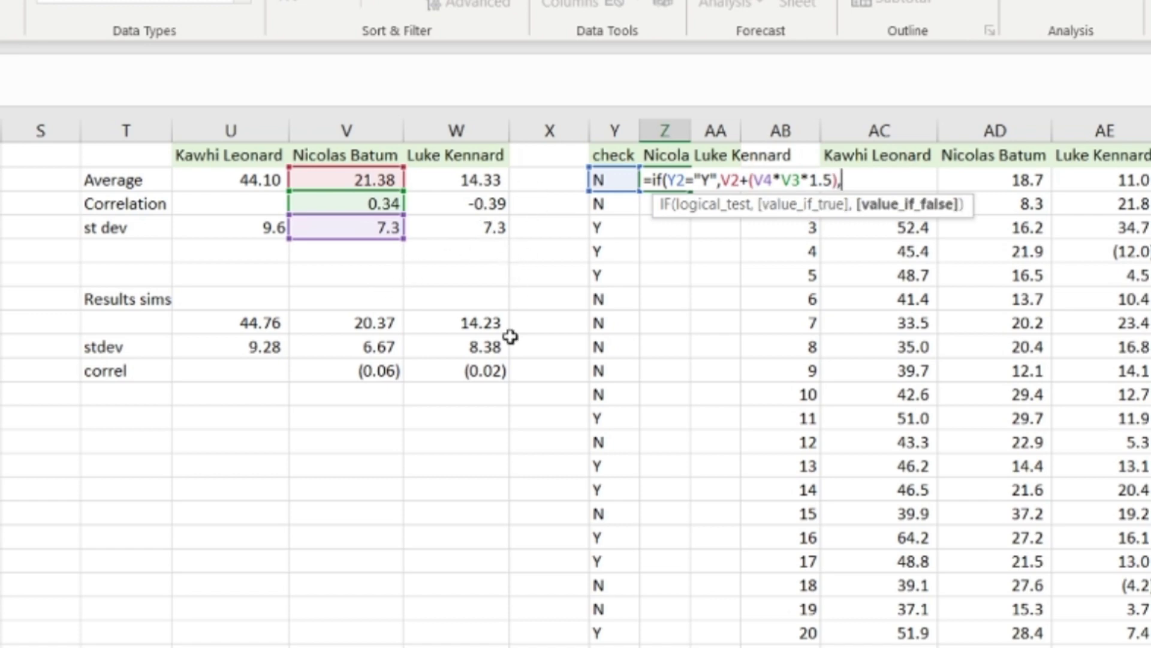
text(v2)
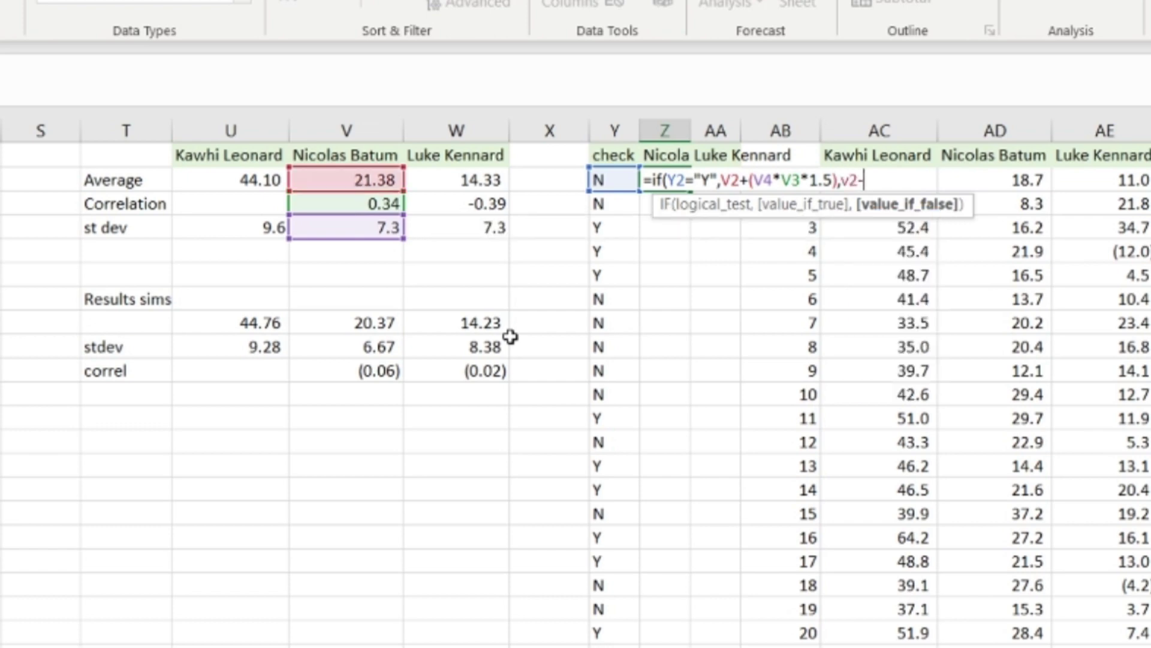
text(-(v4)
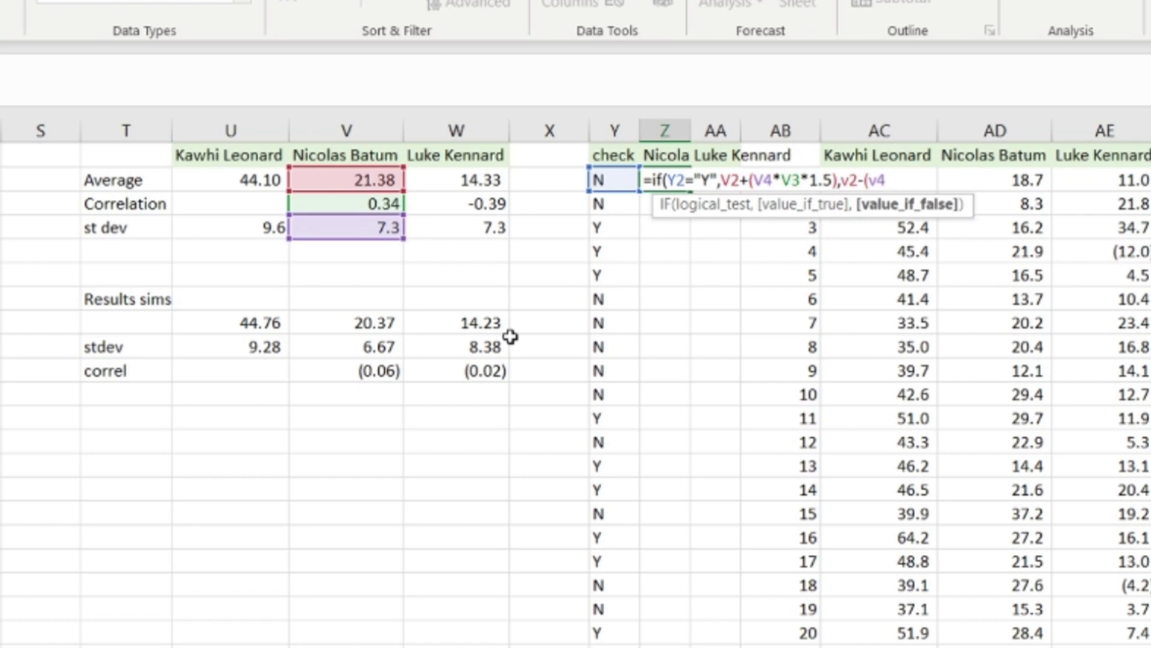
text(*v3*1)
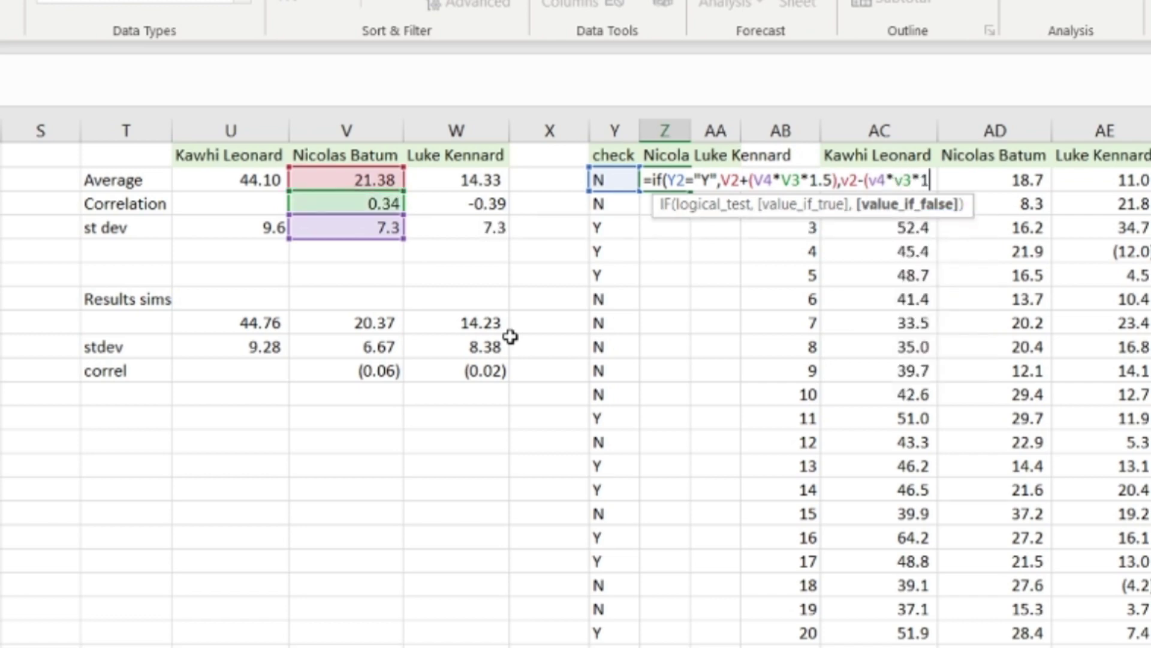
text(.5)))
key(Return)
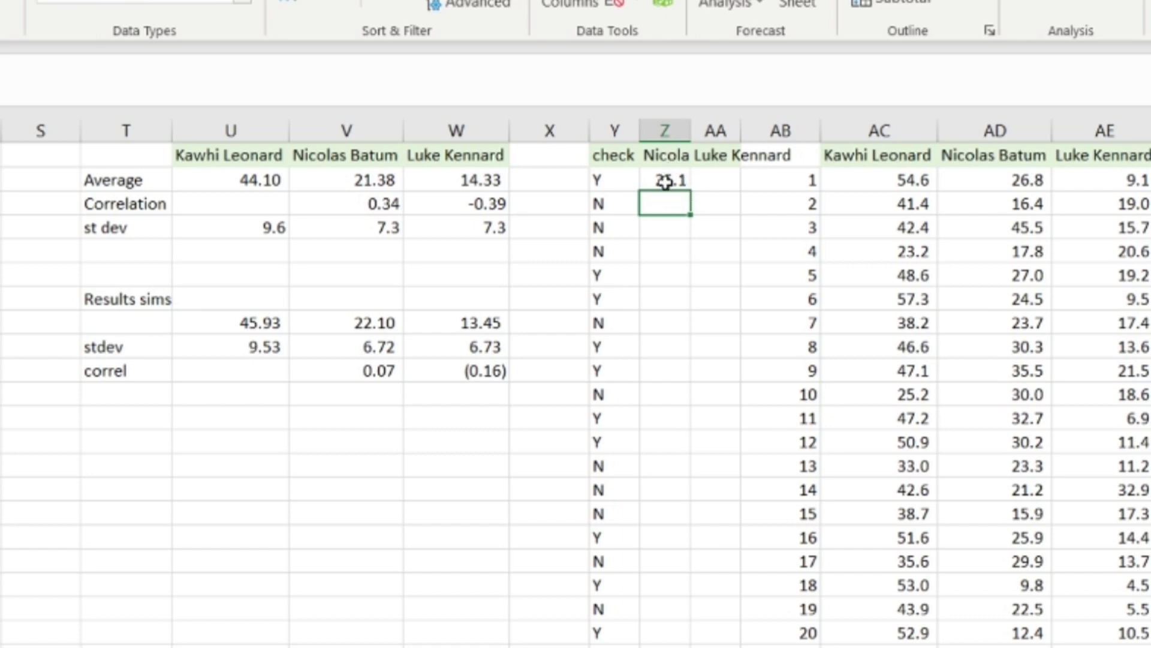
Step: Try a correlation of 0.7 for Batum in V3 to test the Z2 formula, and undo the change
click(362, 204)
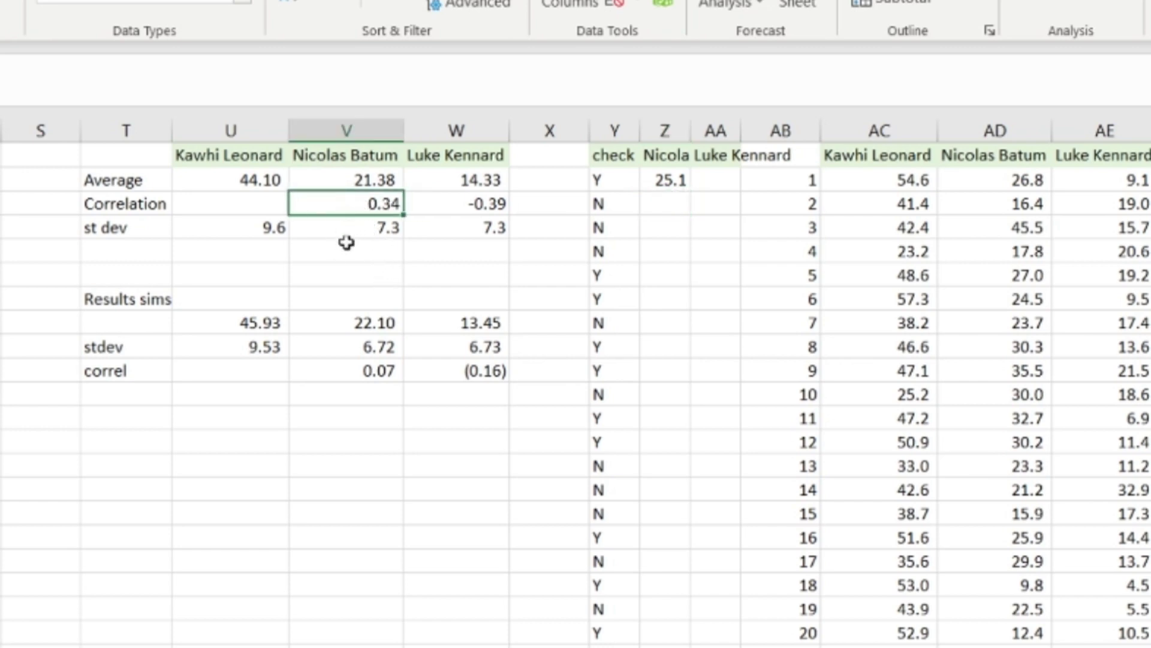
text(.)
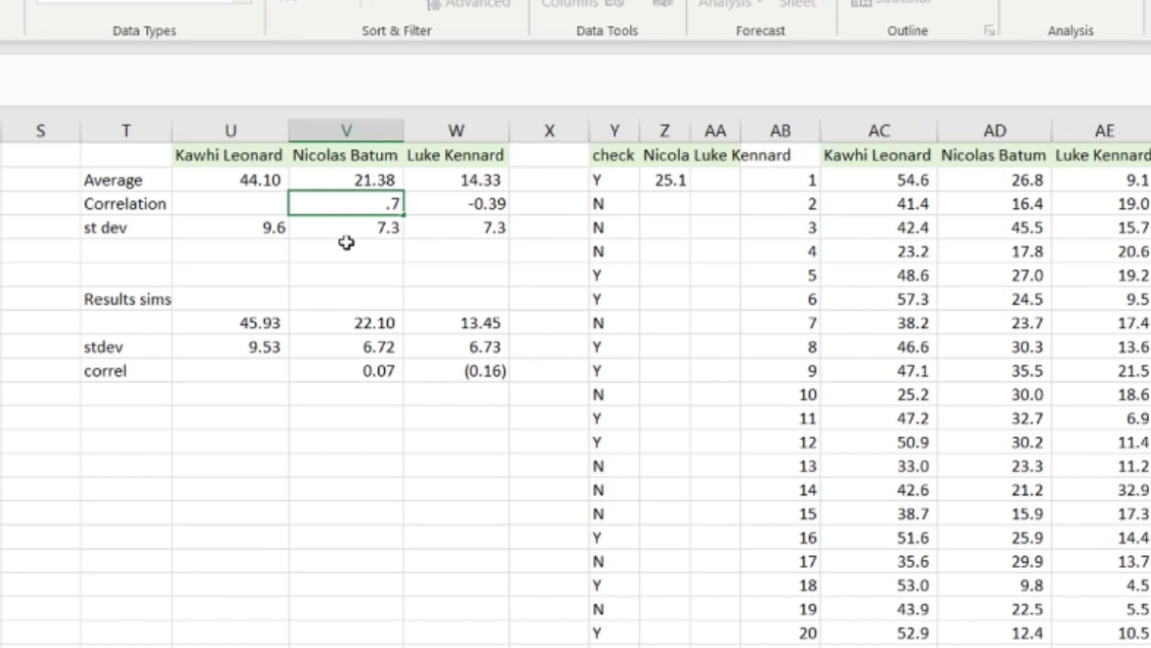
text(7)
key(Return)
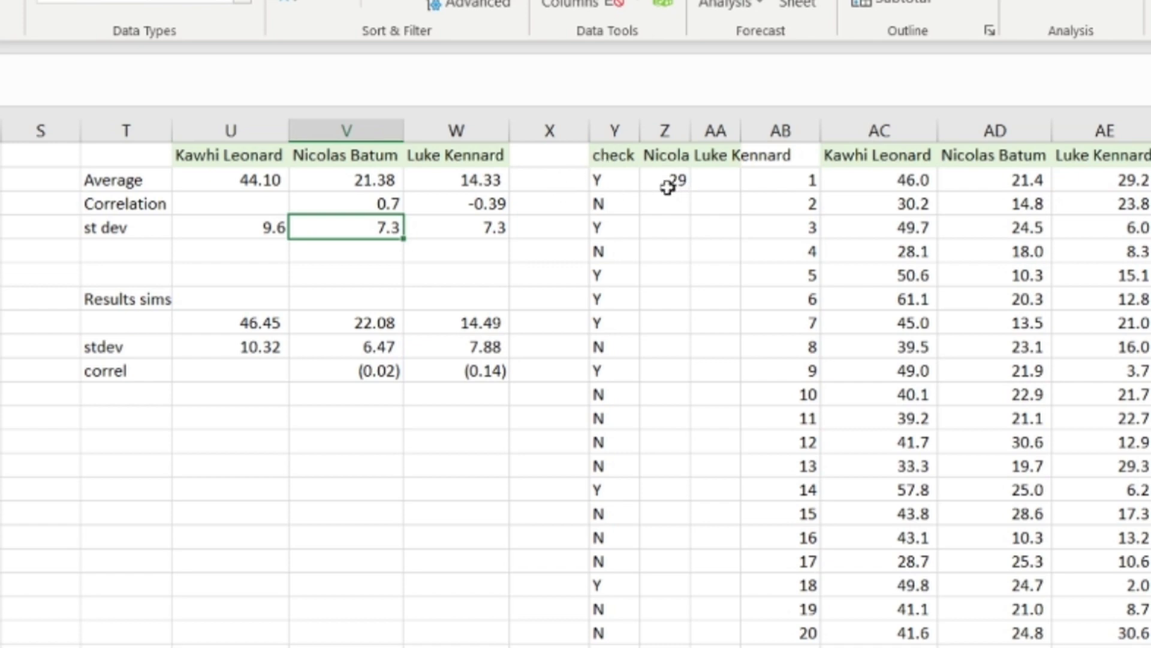
key(ctrl+z)
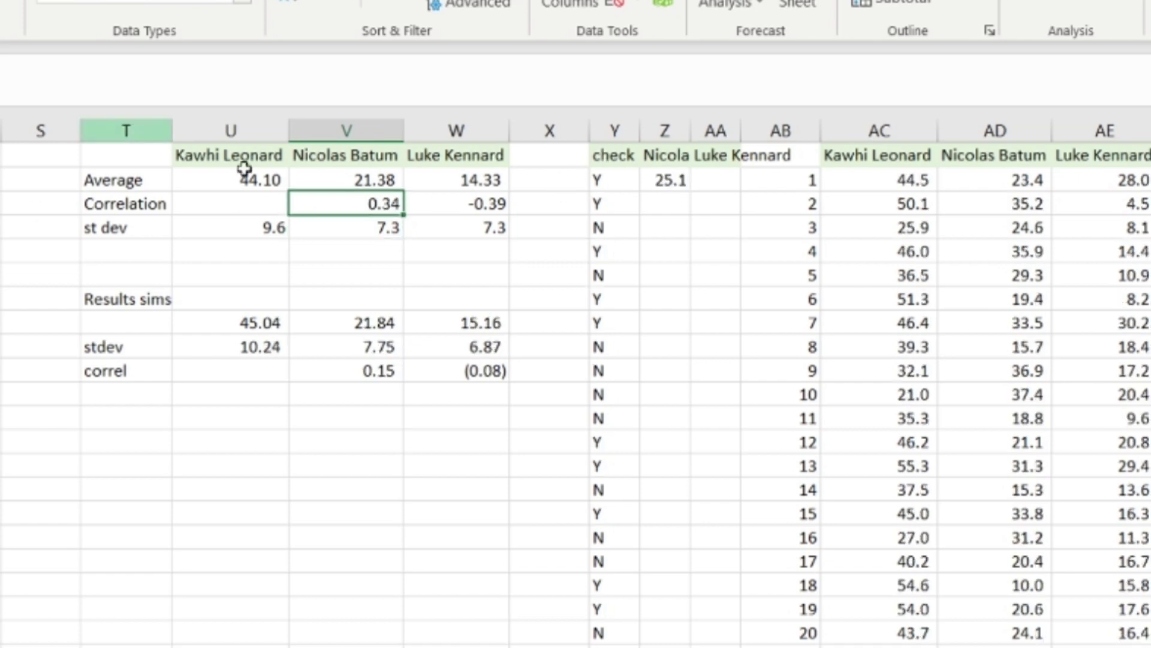
Step: Lock the row references in the true branch of the Z2 formula, making it V$2+(V$4*V$3*1.5)
click(671, 178)
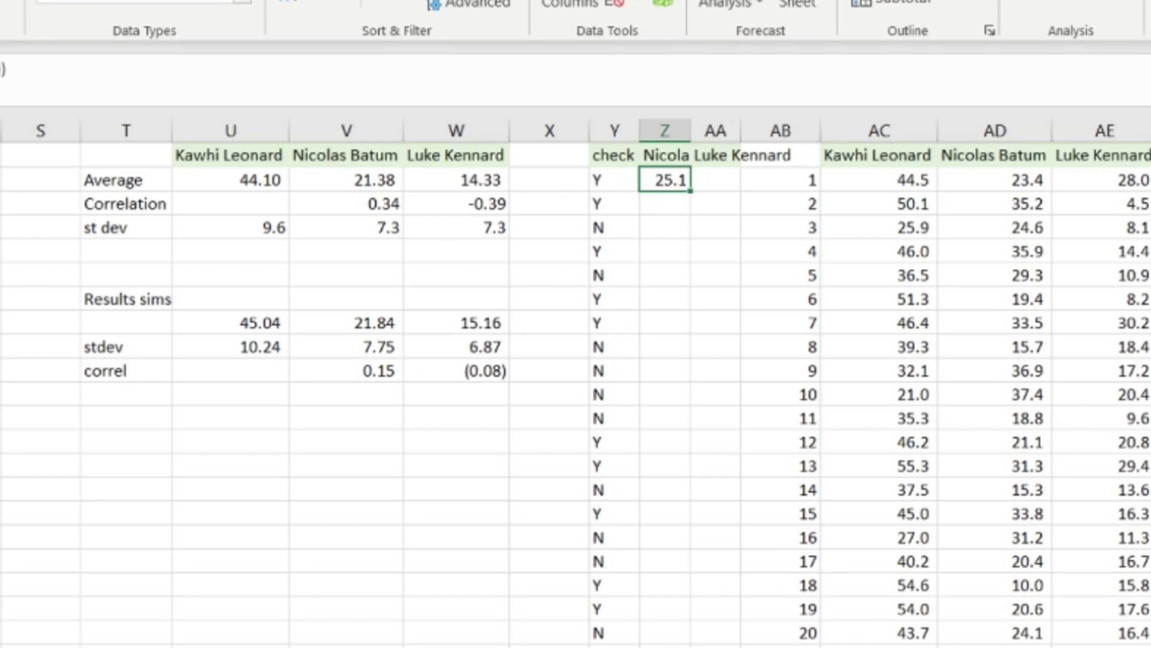
key(F2)
text($2+()
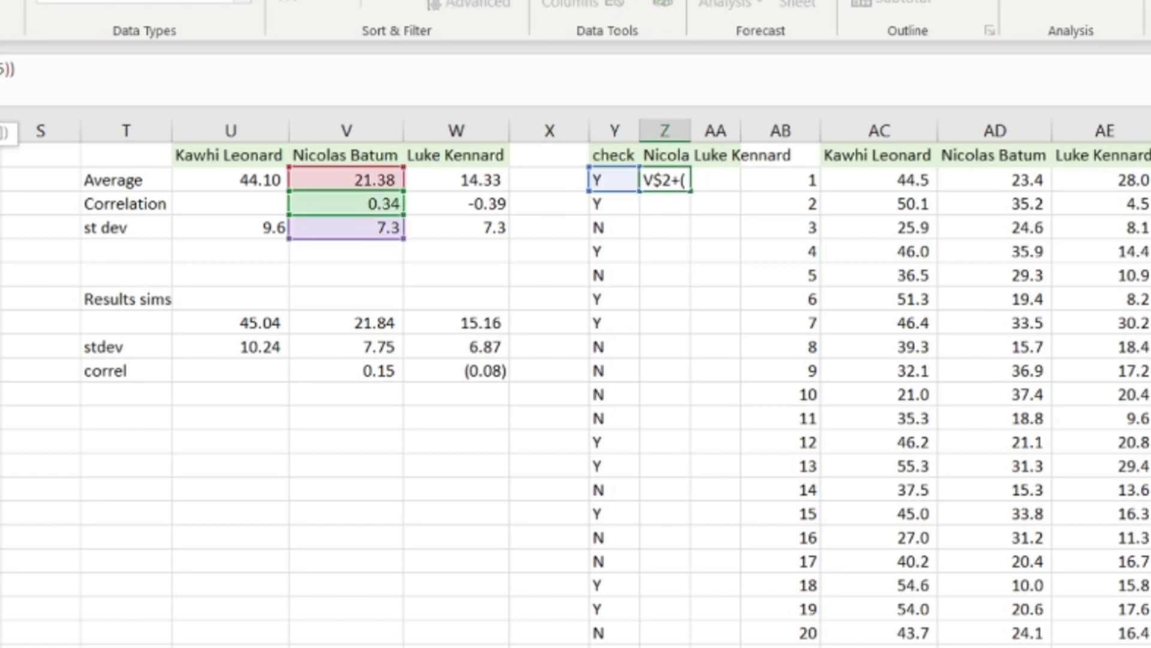
key(Right)
key(Right)
key(Right)
key(Right)
text($)
text($)
Step: Lock the row references in the false branch of the Z2 formula, making it V$2-(V$4*V$3*1.5)
key(Right)
key(Right)
key(Right)
key(Right)
text($)
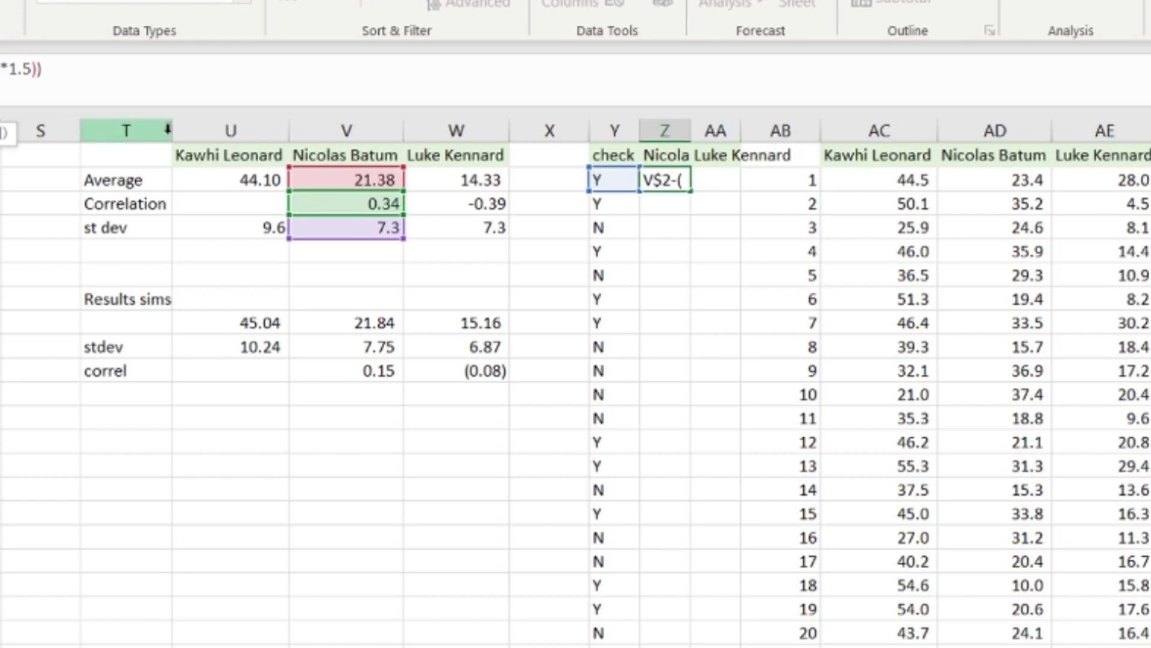
key(Right)
key(Right)
key(Right)
key(Right)
text($)
key(Right)
key(Right)
key(Right)
key(Right)
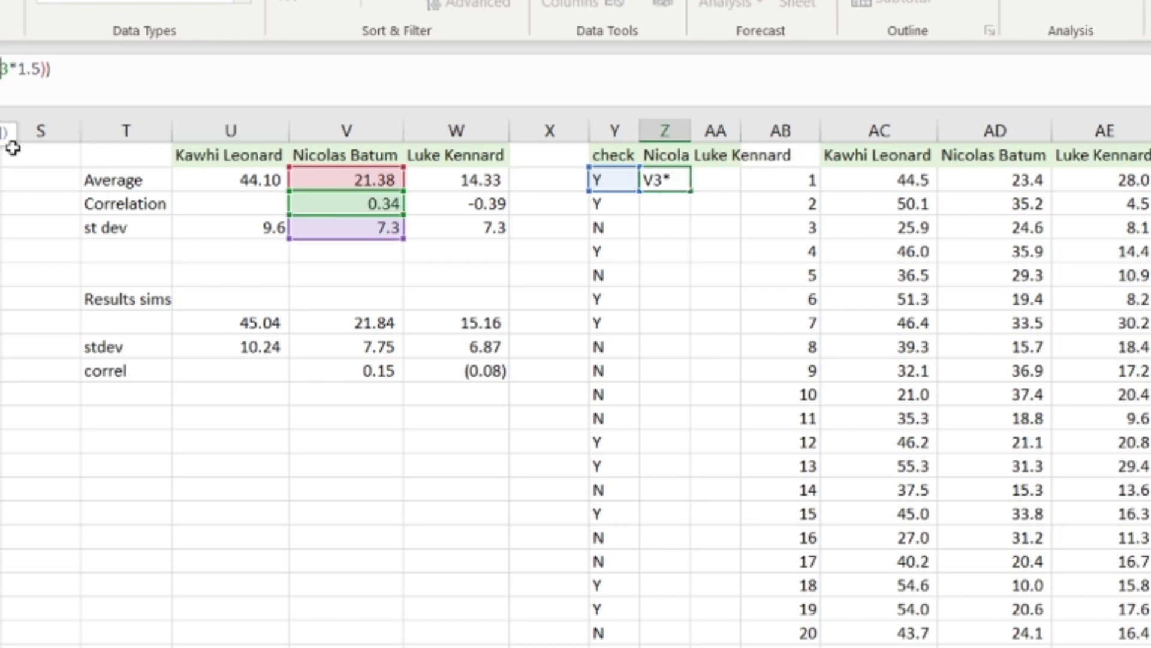
text($)
key(Return)
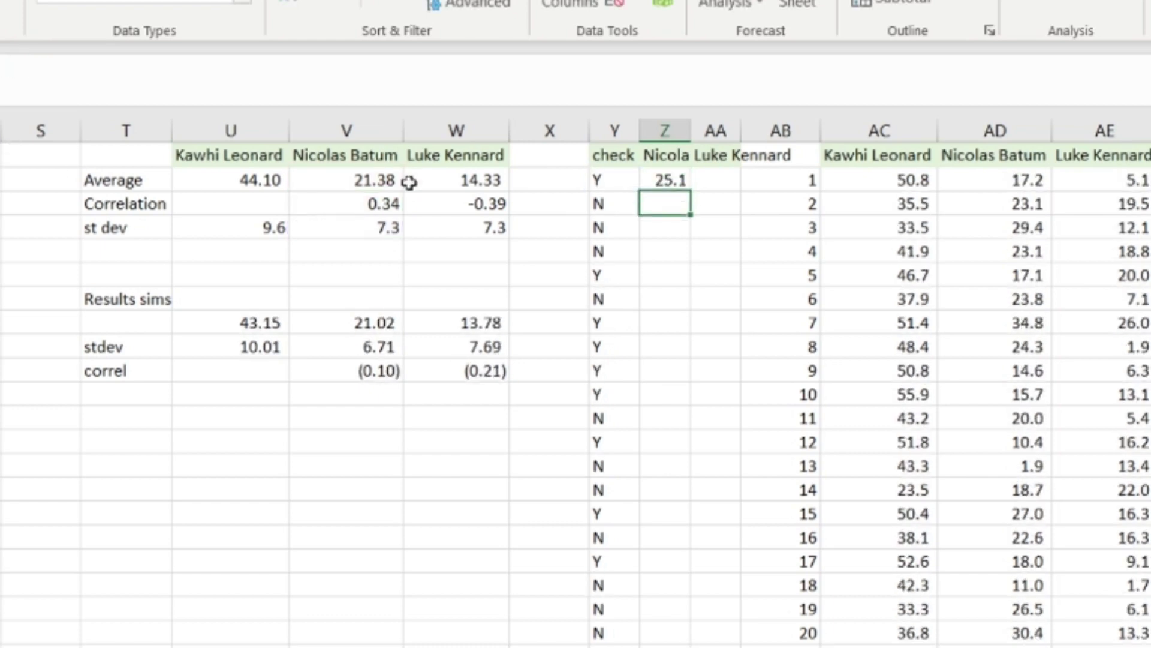
Step: Lock the check reference as $Y2 in the Z2 formula and fill it across to AA2 for Kennard
click(671, 181)
drag(691, 190, 713, 181)
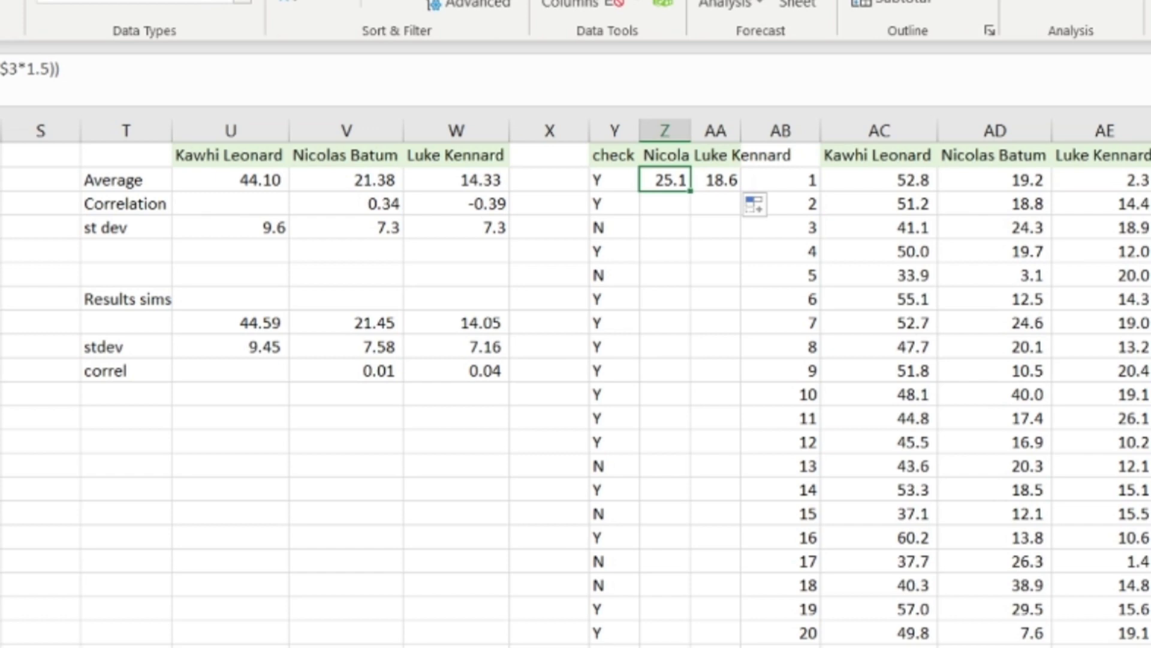
key(F2)
key(Home)
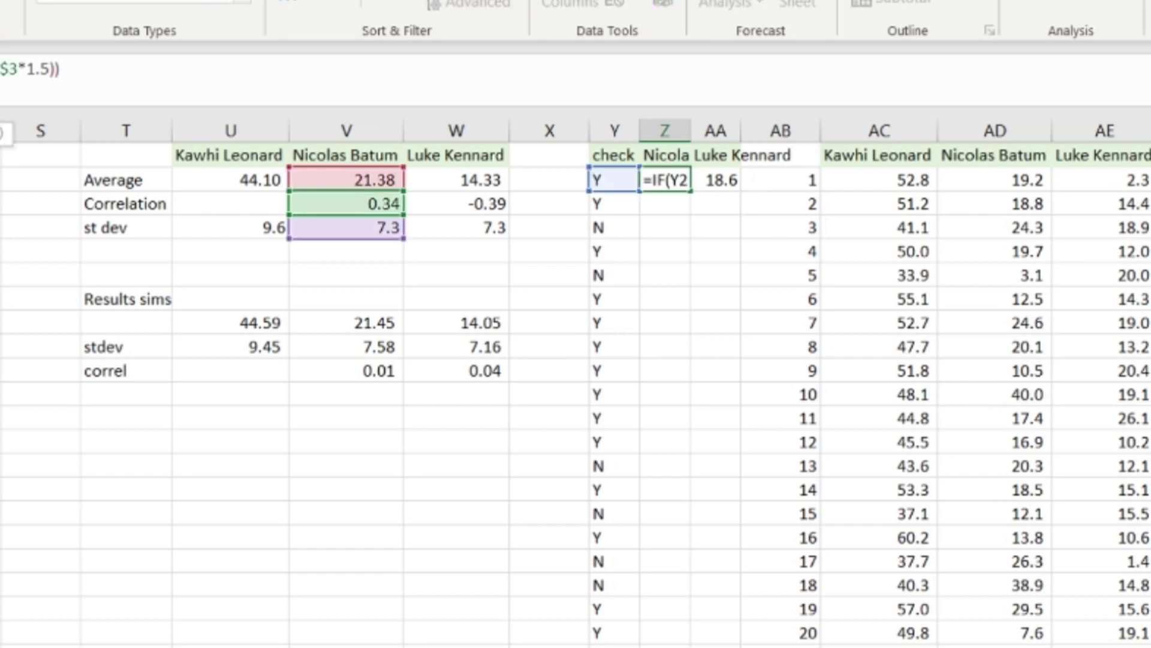
text($)
key(Return)
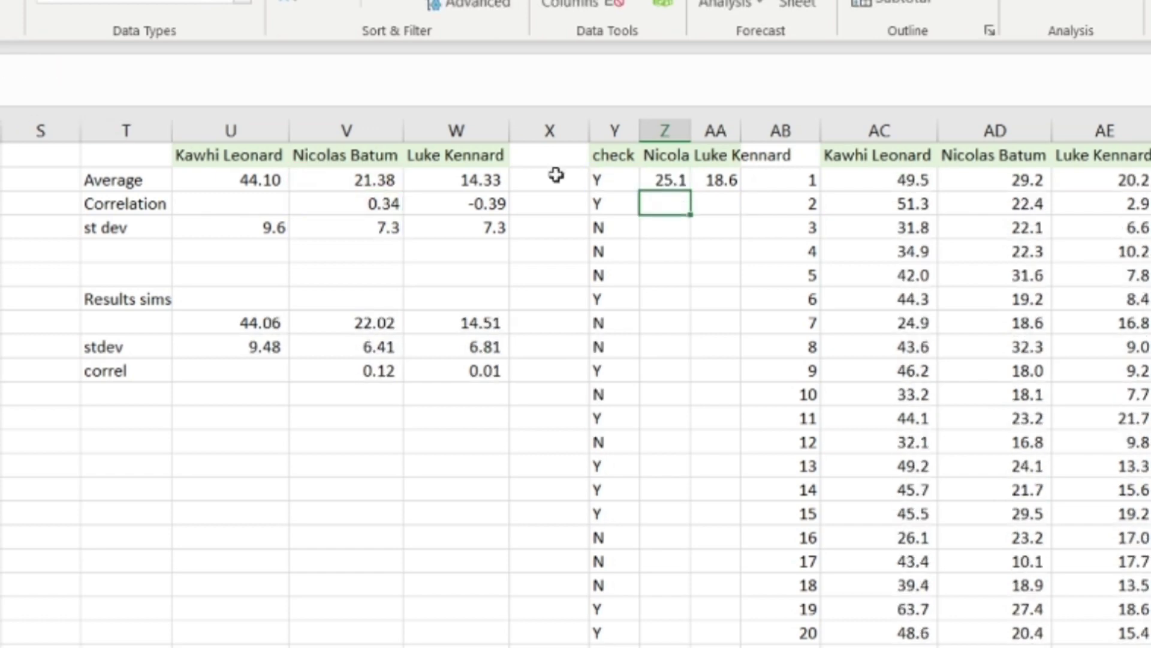
click(662, 180)
drag(685, 190, 733, 193)
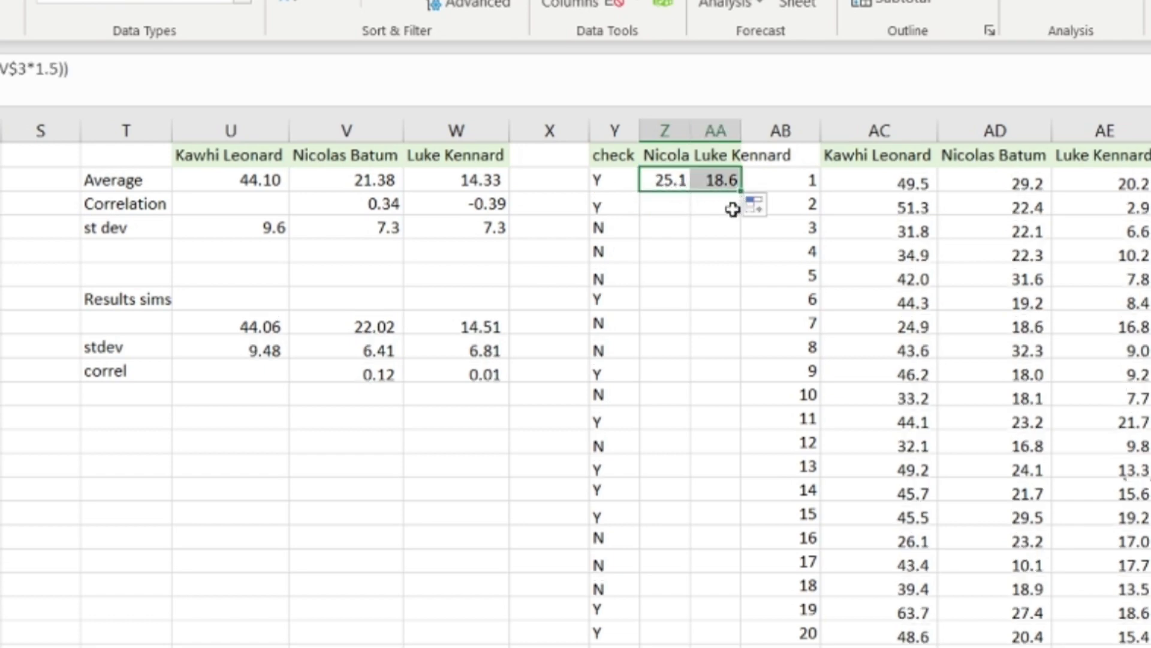
click(701, 207)
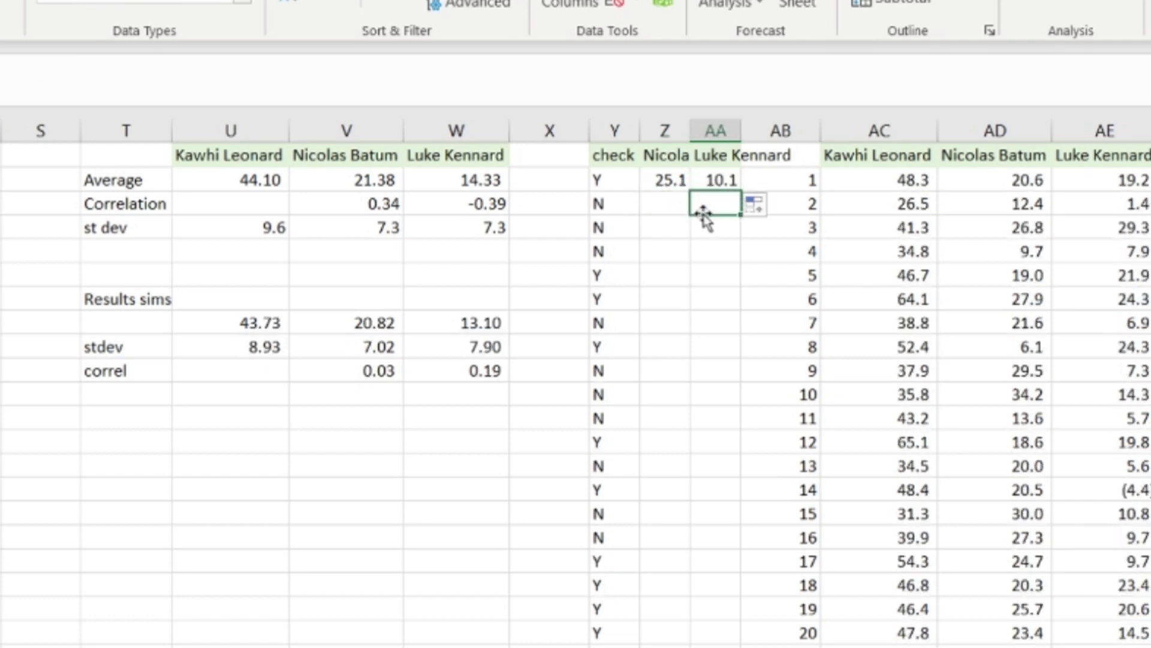
click(882, 182)
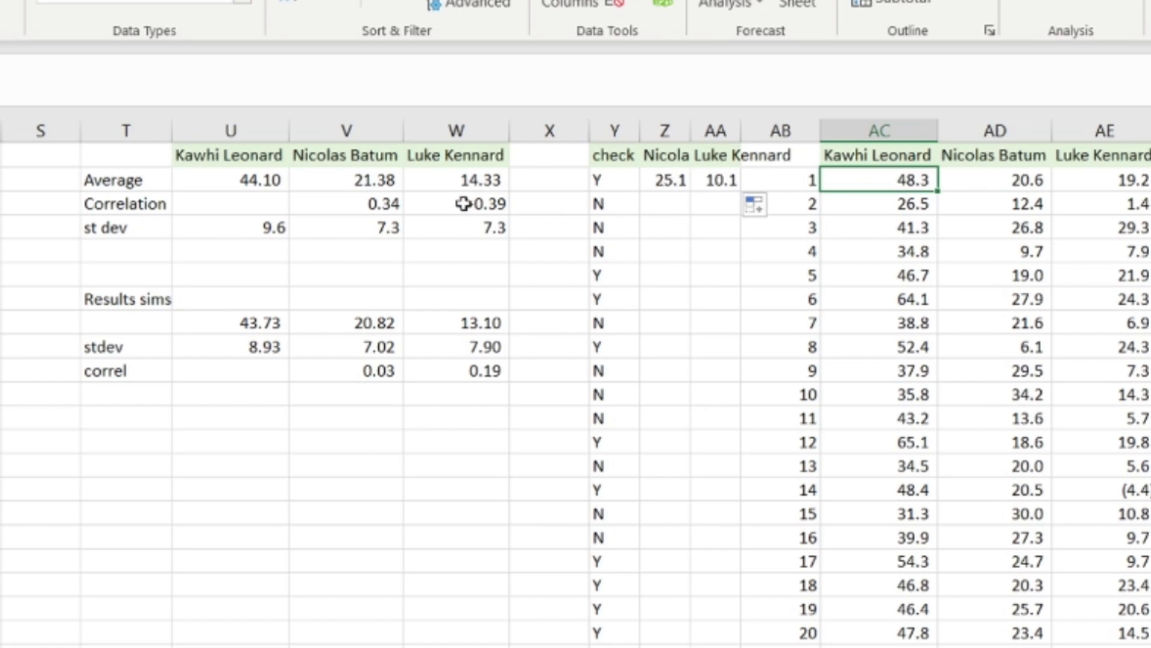
Step: Fill the adjusted-score formulas in Z2:AA2 down through all simulation rows and check the filled values
click(696, 185)
mouse_move(672, 182)
mouse_down()
mouse_move(725, 180)
mouse_move(746, 455)
mouse_move(744, 645)
mouse_up()
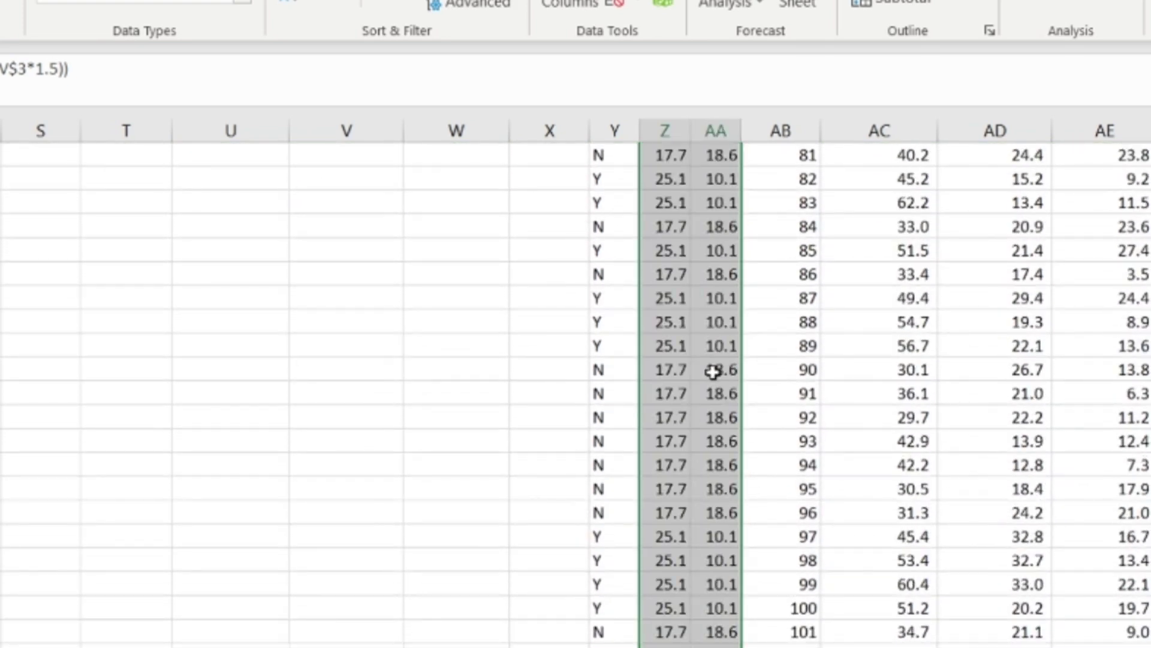
click(715, 371)
click(707, 446)
click(696, 300)
scroll(696, 300, up, 20)
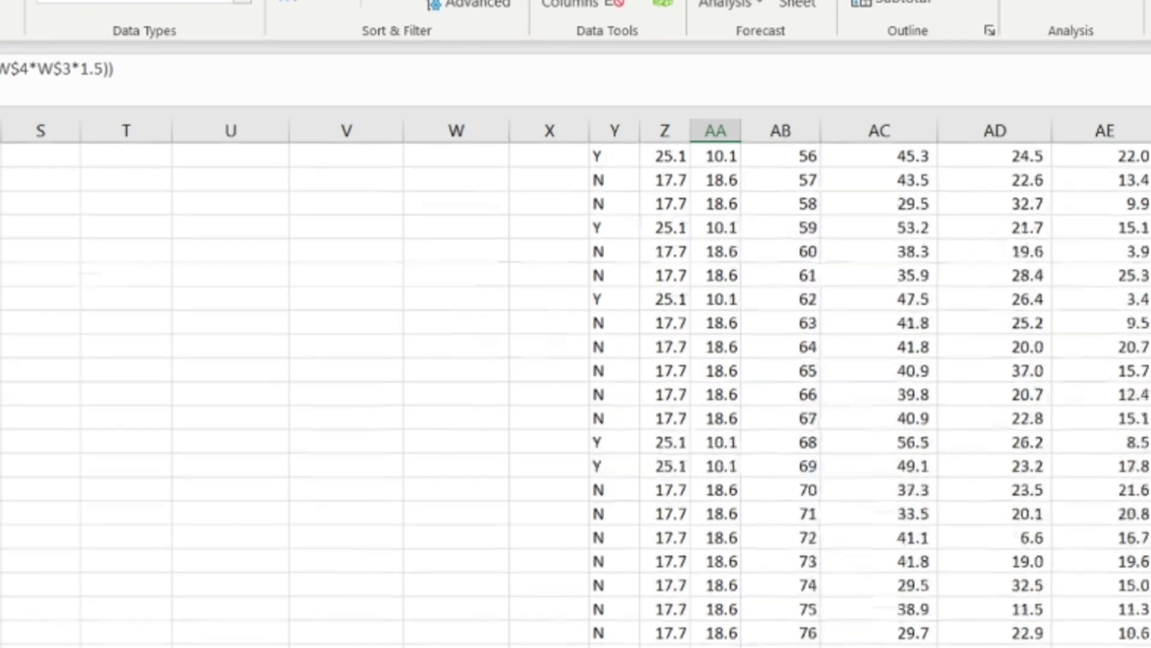
click(717, 206)
click(672, 206)
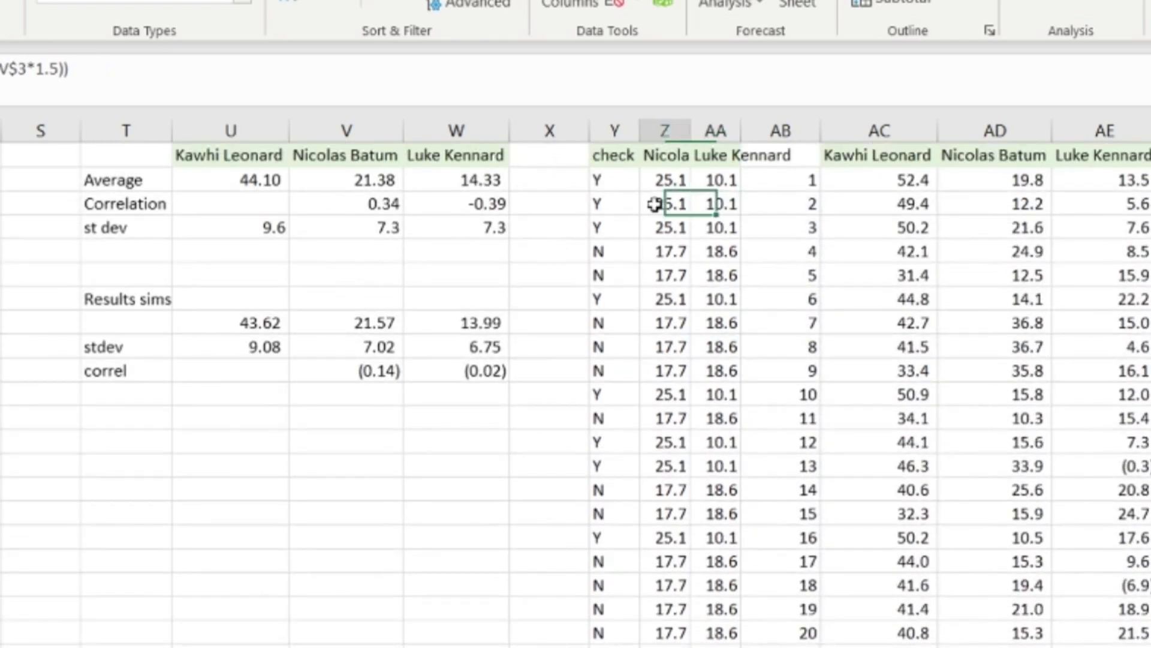
click(723, 179)
Step: Replace the mean in Batum's AD2 simulation formula with the adjusted value Z2, keeping V$4 as the standard deviation
click(1007, 181)
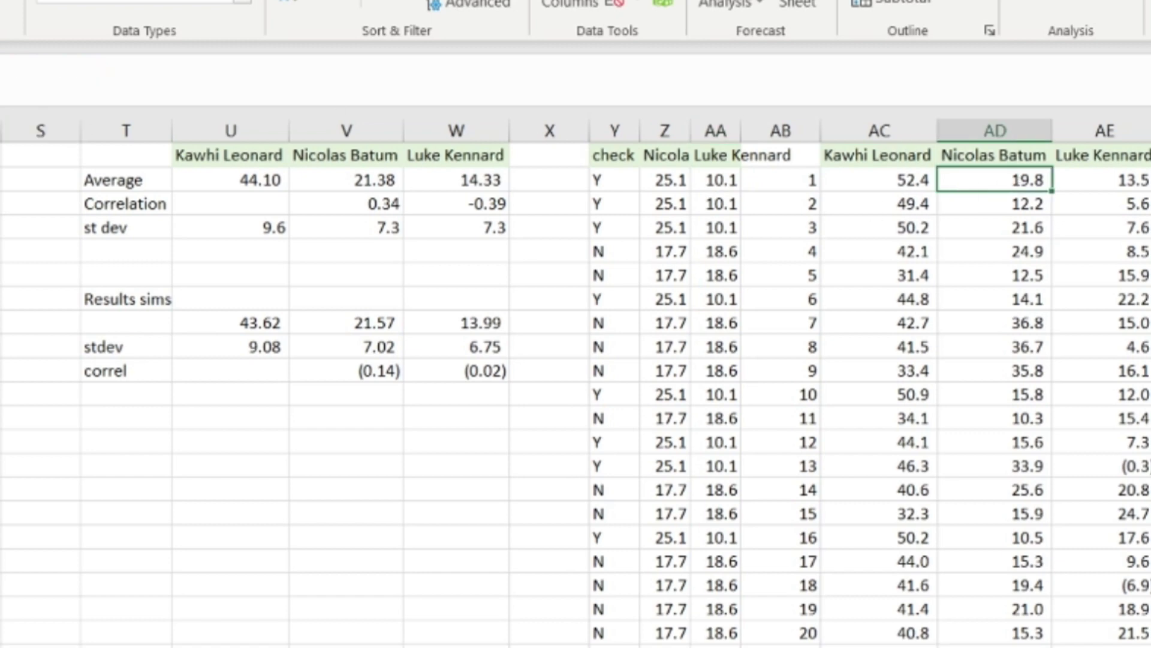
key(F2)
key(BackSpace)
key(BackSpace)
key(BackSpace)
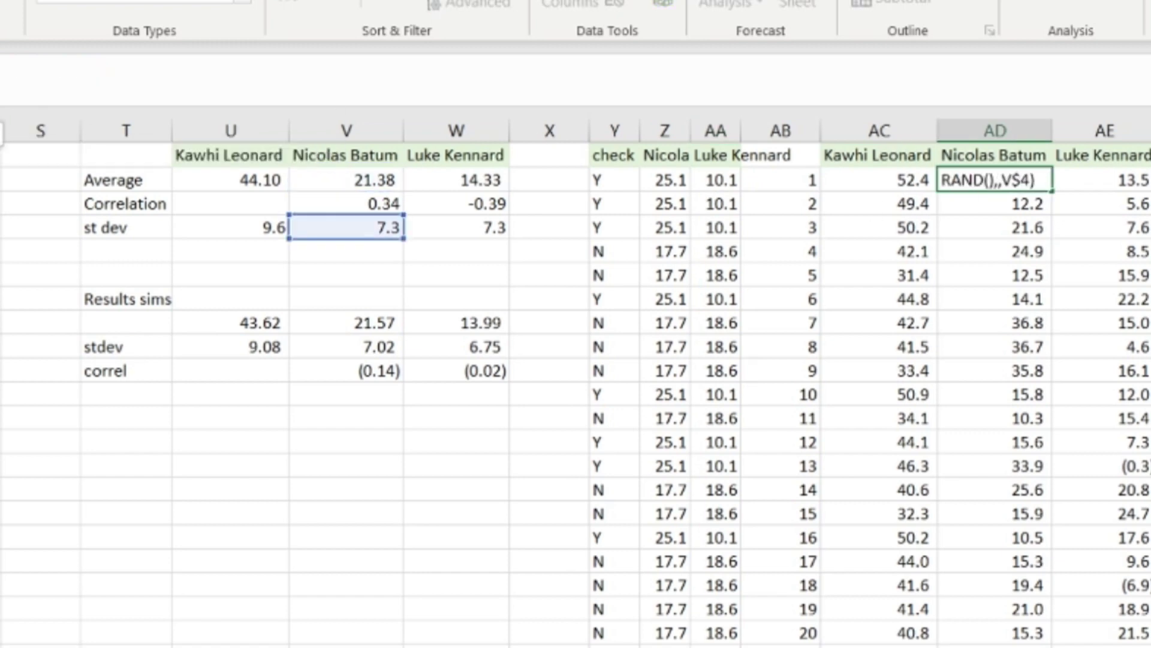
click(668, 176)
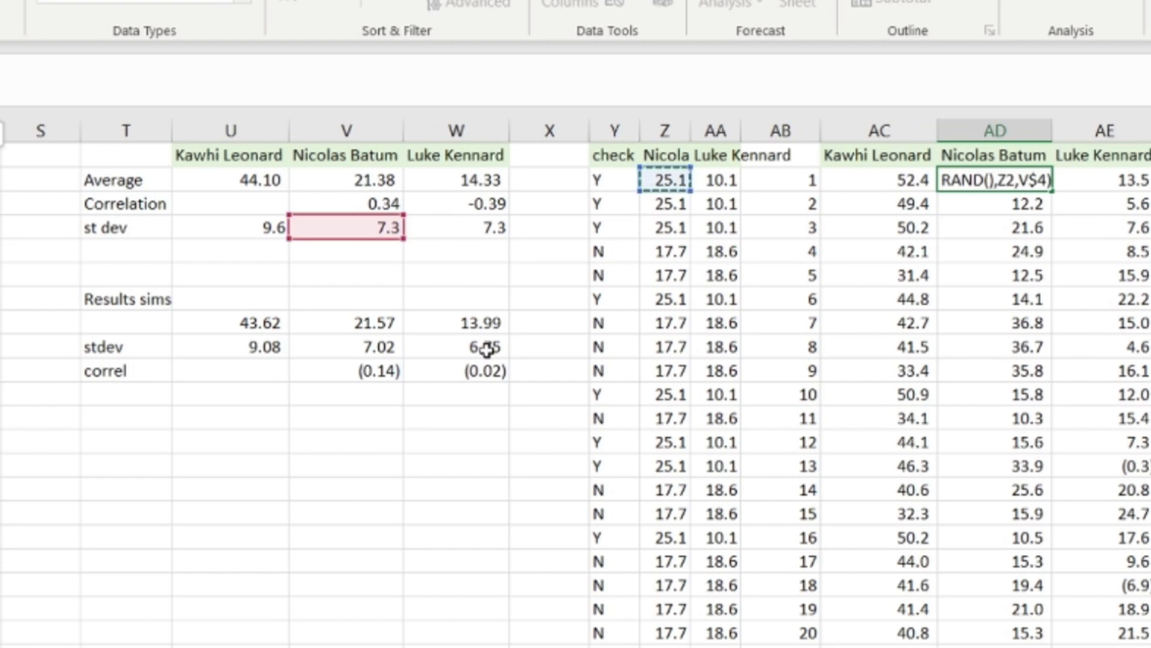
key(Return)
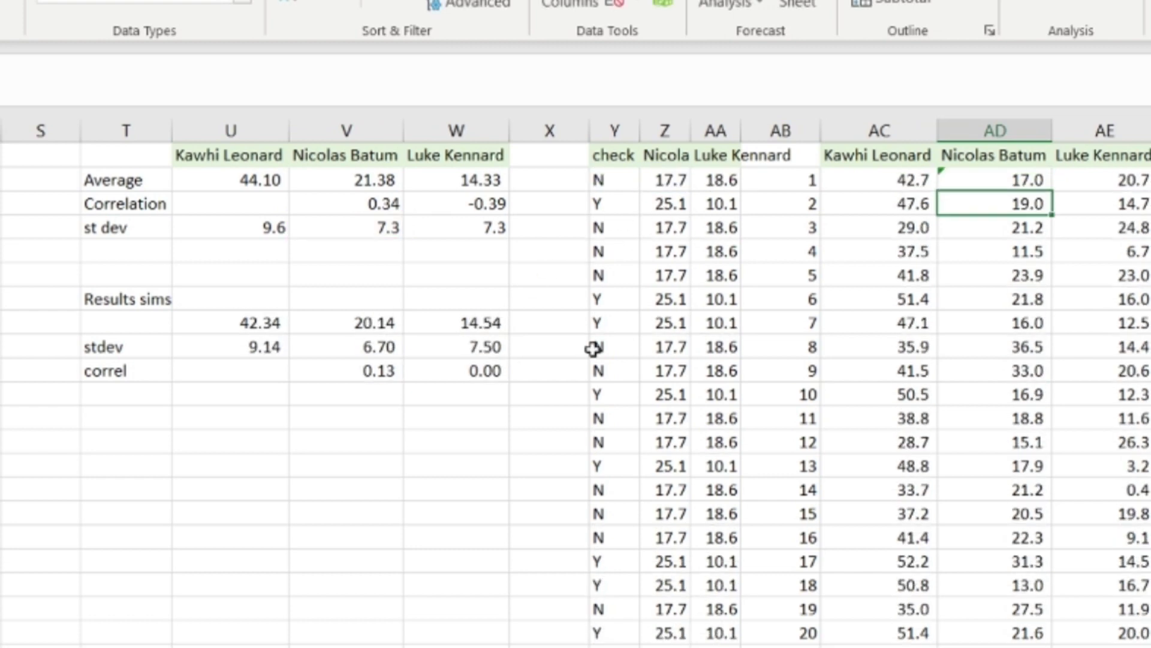
Step: Replace the mean in Kennard's AE2 simulation formula with the adjusted value AA2, keeping W$4 as the standard deviation
click(1114, 180)
key(F2)
key(Left)
key(Left)
key(Left)
key(Left)
key(Left)
key(BackSpace)
key(BackSpace)
key(BackSpace)
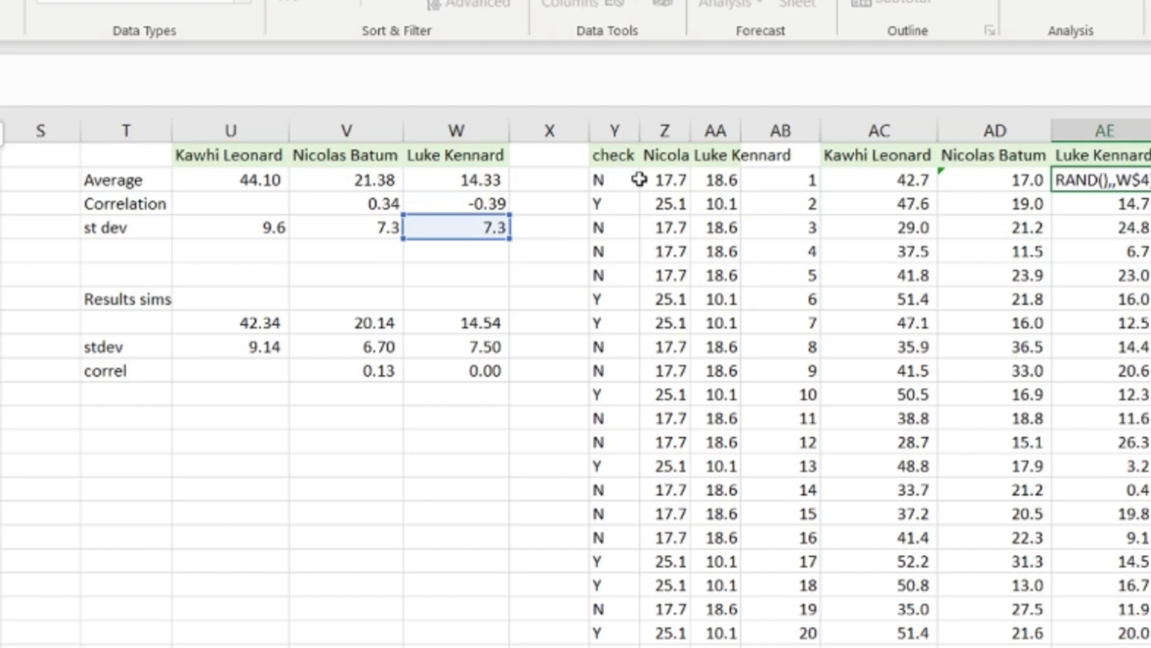
click(716, 179)
key(Return)
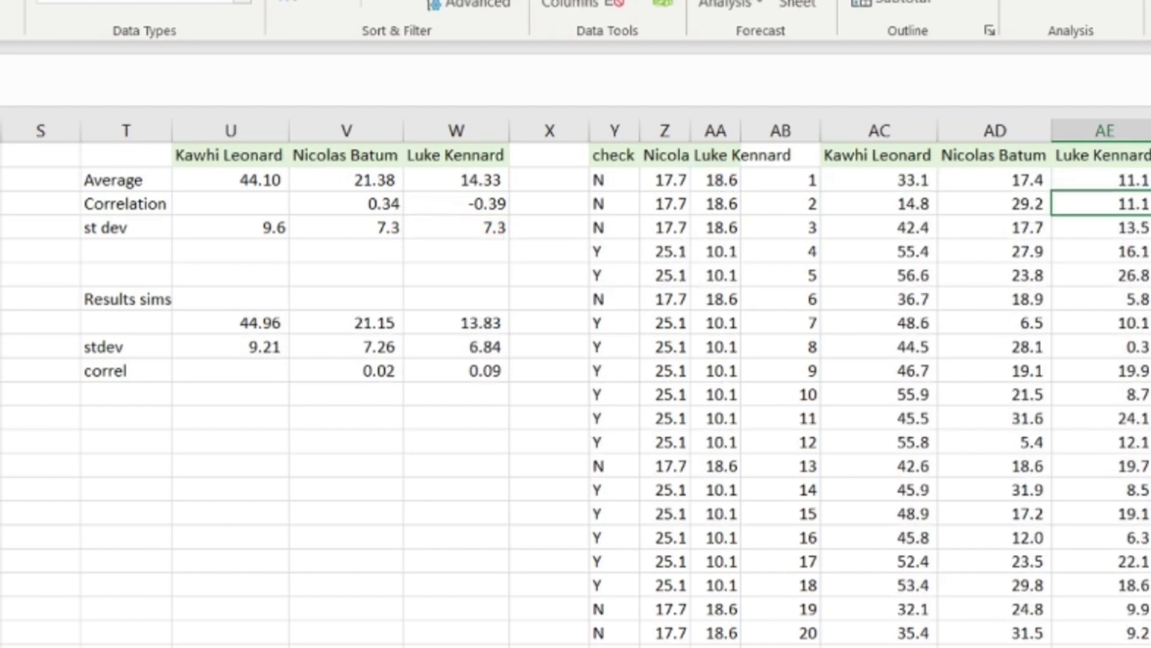
Step: Fill the updated Batum and Kennard simulation formulas in AD2:AE2 down through all simulation rows
drag(986, 180, 1138, 188)
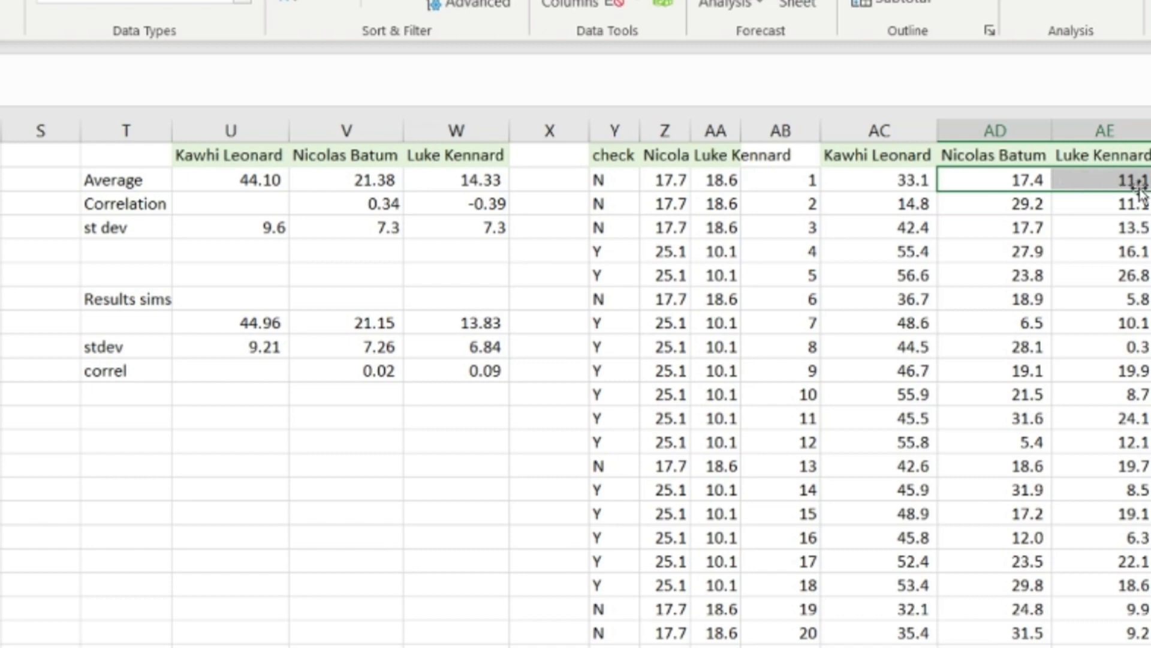
key(ctrl+shift+Down)
key(ctrl+d)
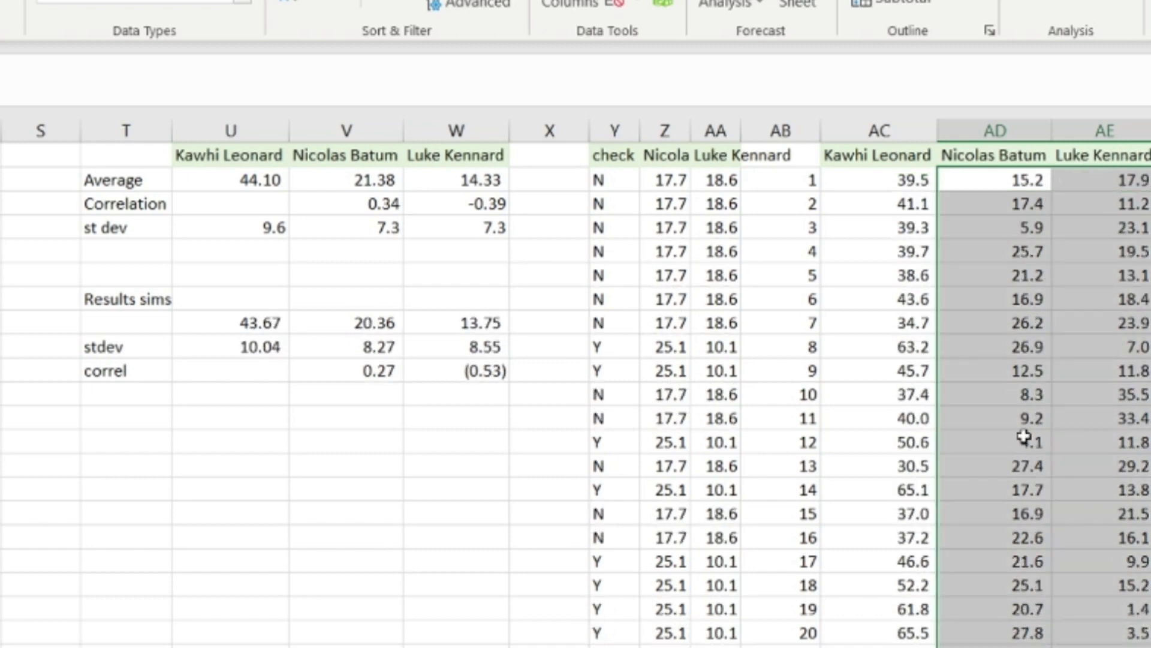
click(1023, 436)
click(897, 296)
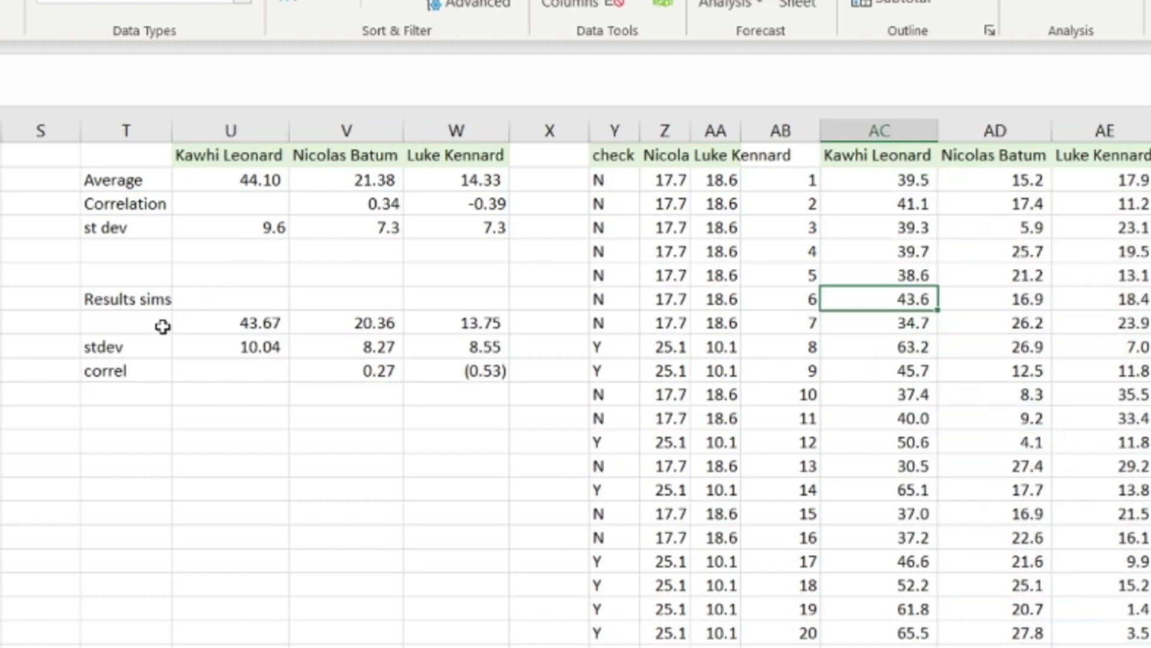
Step: Label the first row under Results sims as "avg" in T8
click(123, 325)
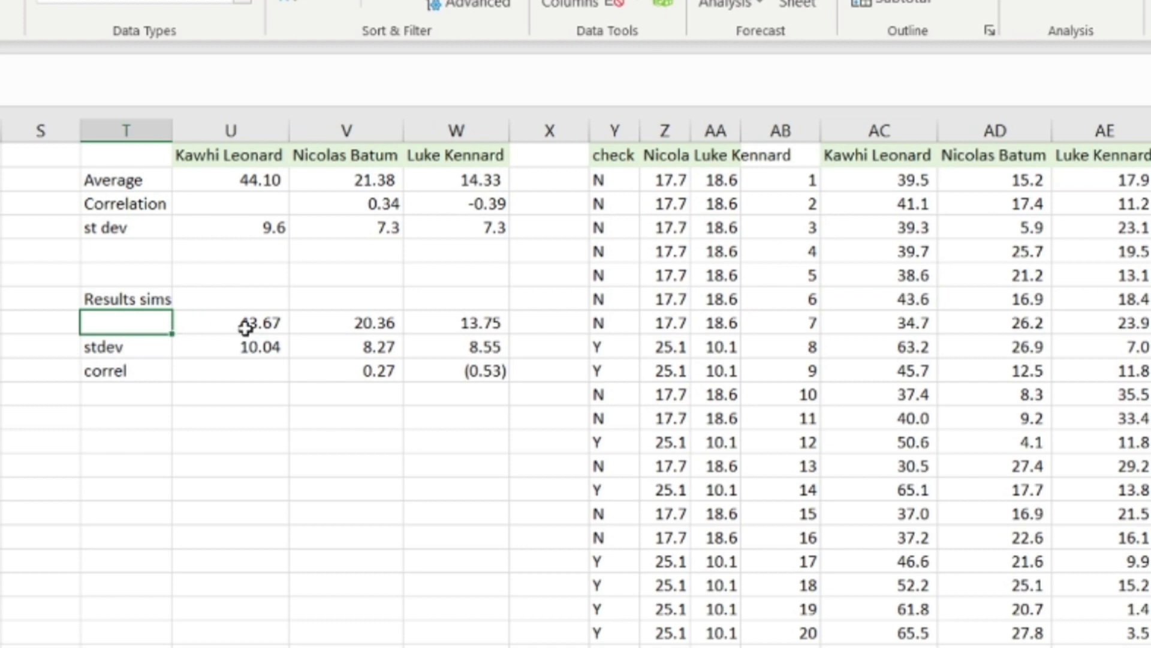
click(245, 326)
click(146, 322)
text(a)
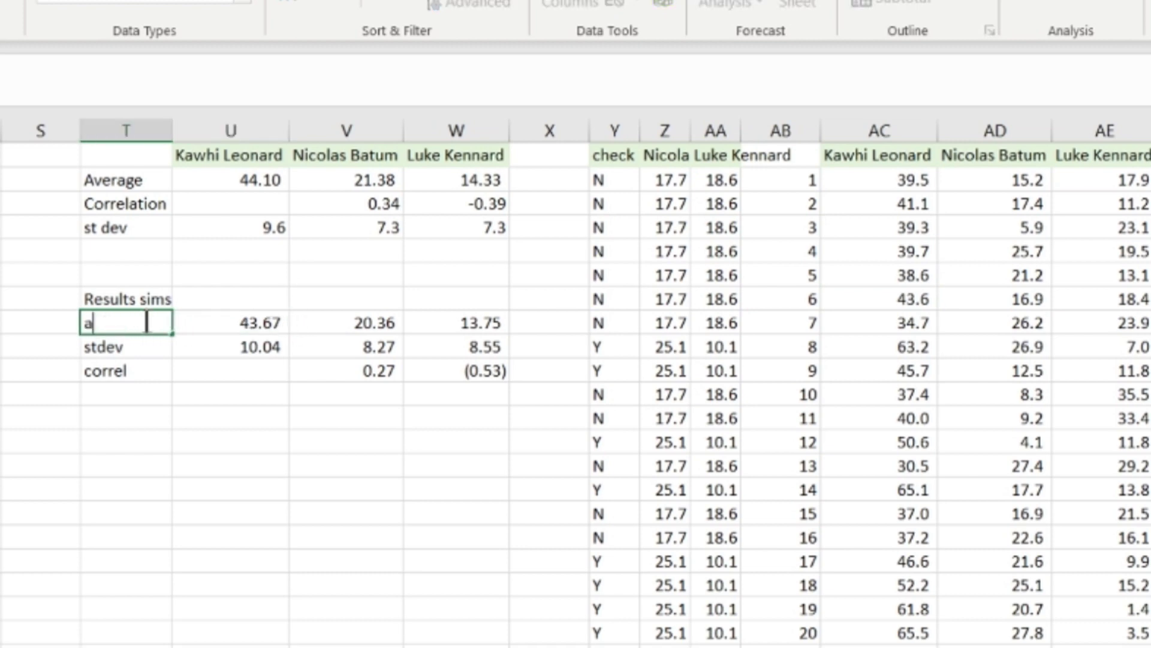
text(vg)
key(Return)
Step: Compare the simulated average, standard deviation and correlations with the input values, and recalculate the simulations to recheck both correlations
click(264, 321)
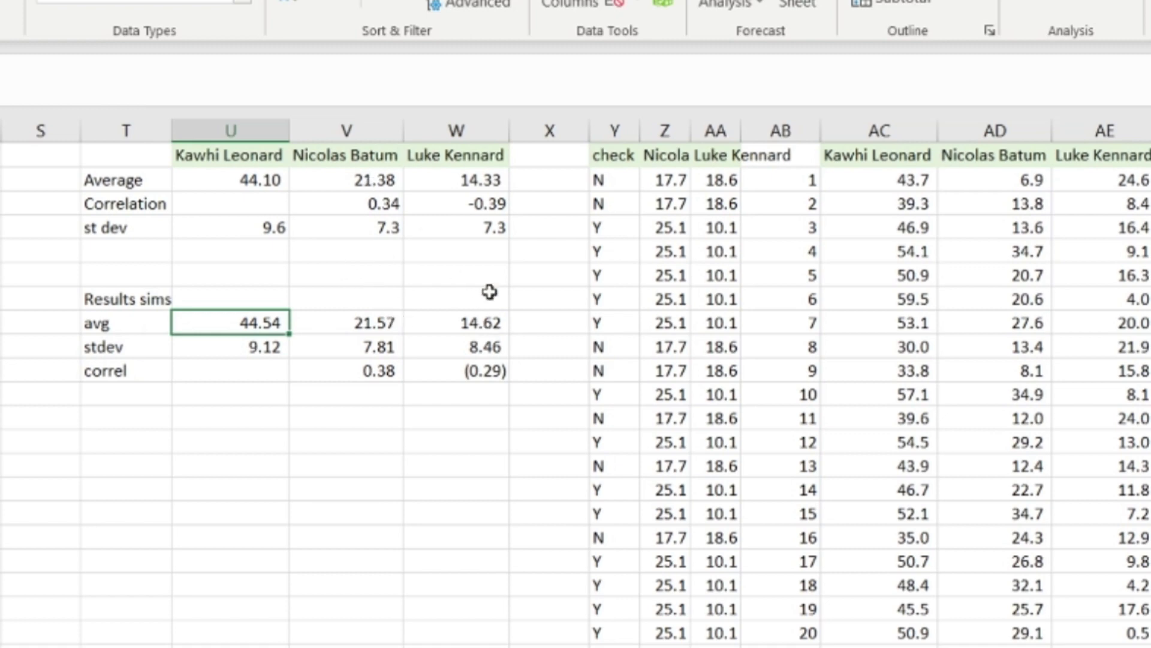
click(233, 346)
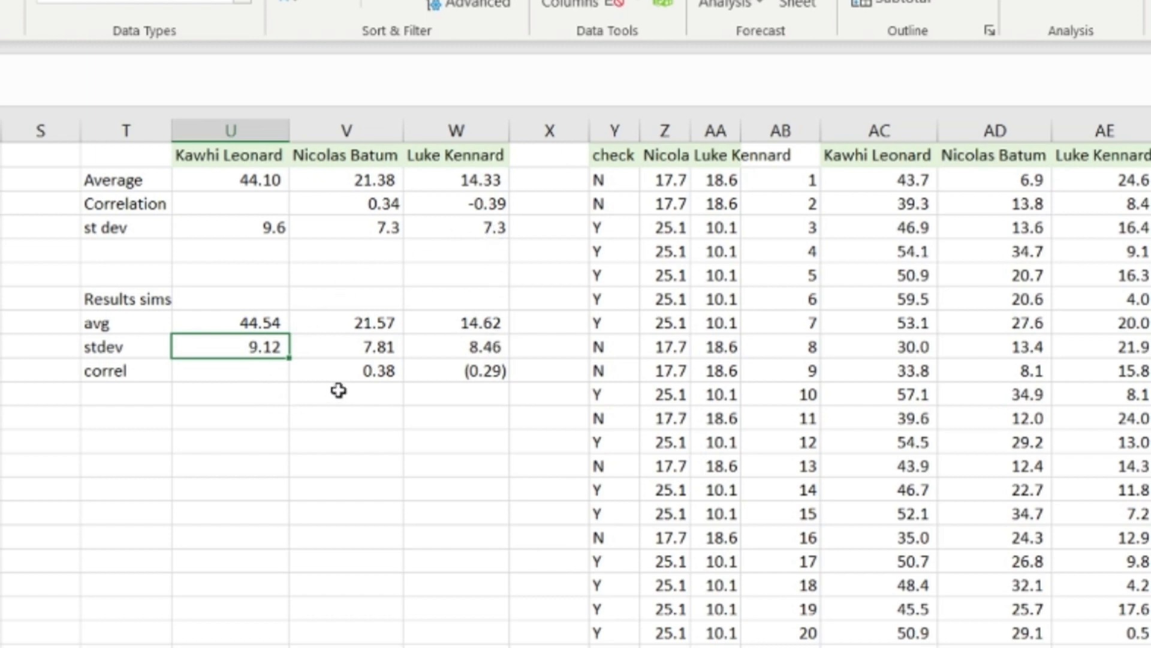
click(373, 370)
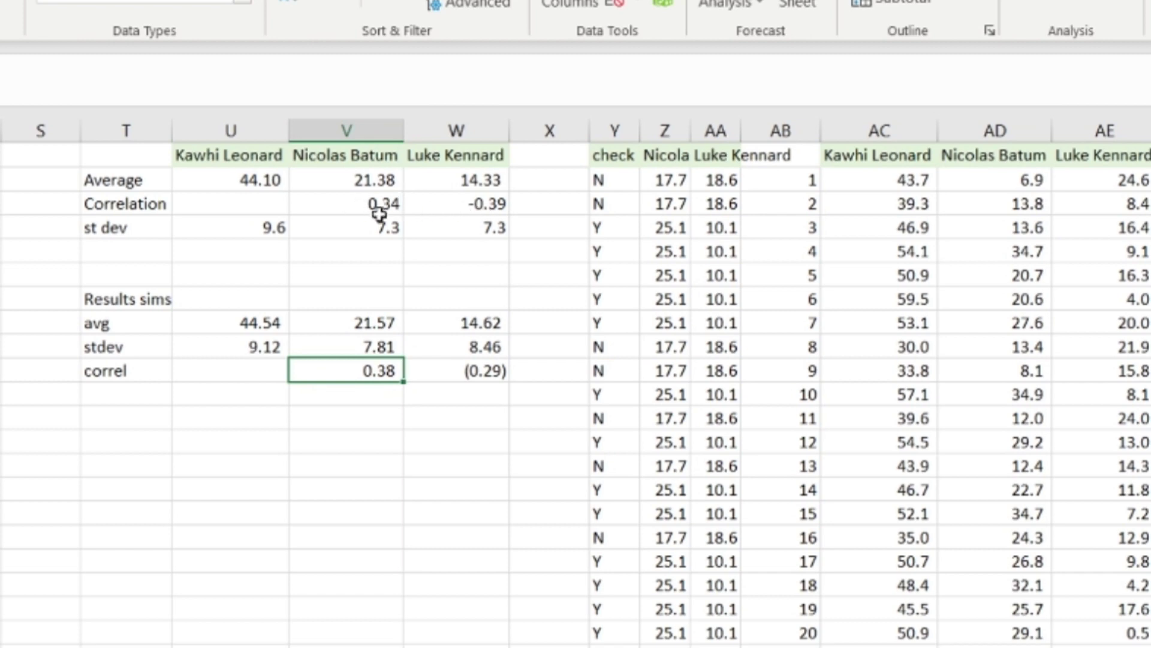
click(360, 418)
click(441, 420)
click(264, 427)
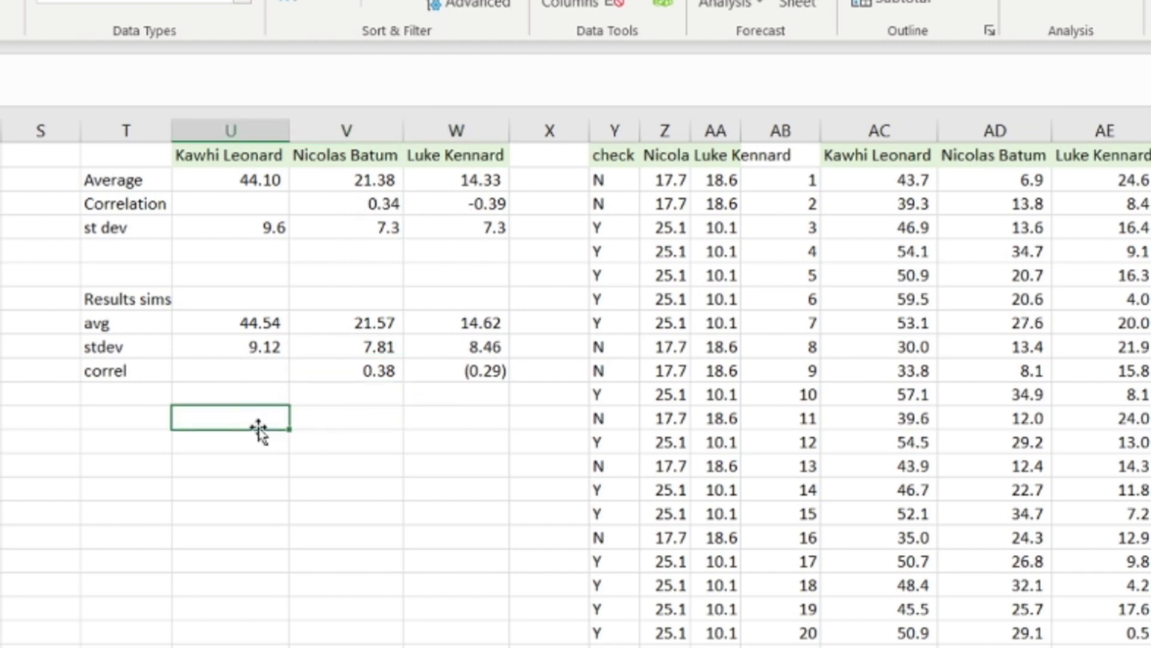
key(F9)
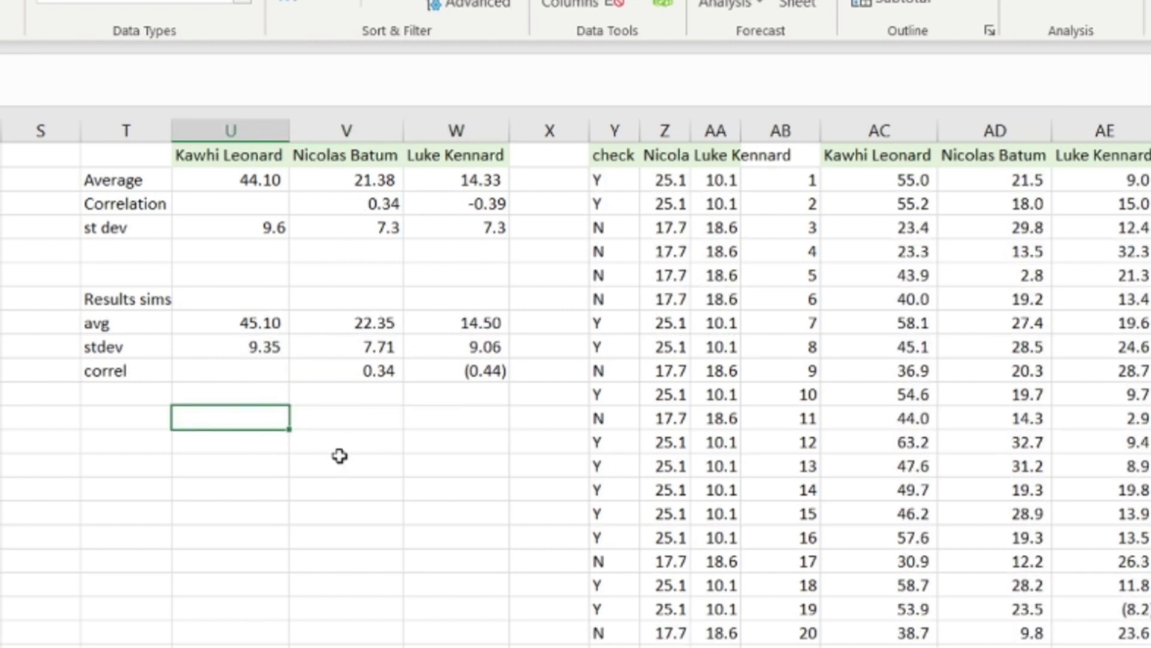
click(381, 372)
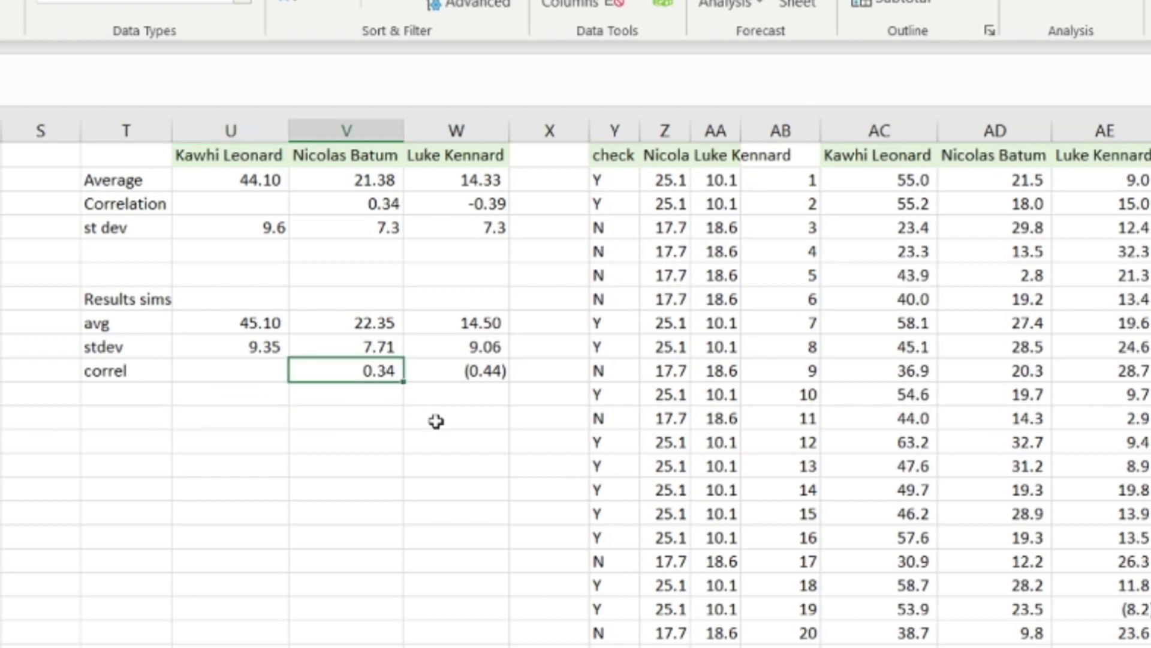
click(470, 372)
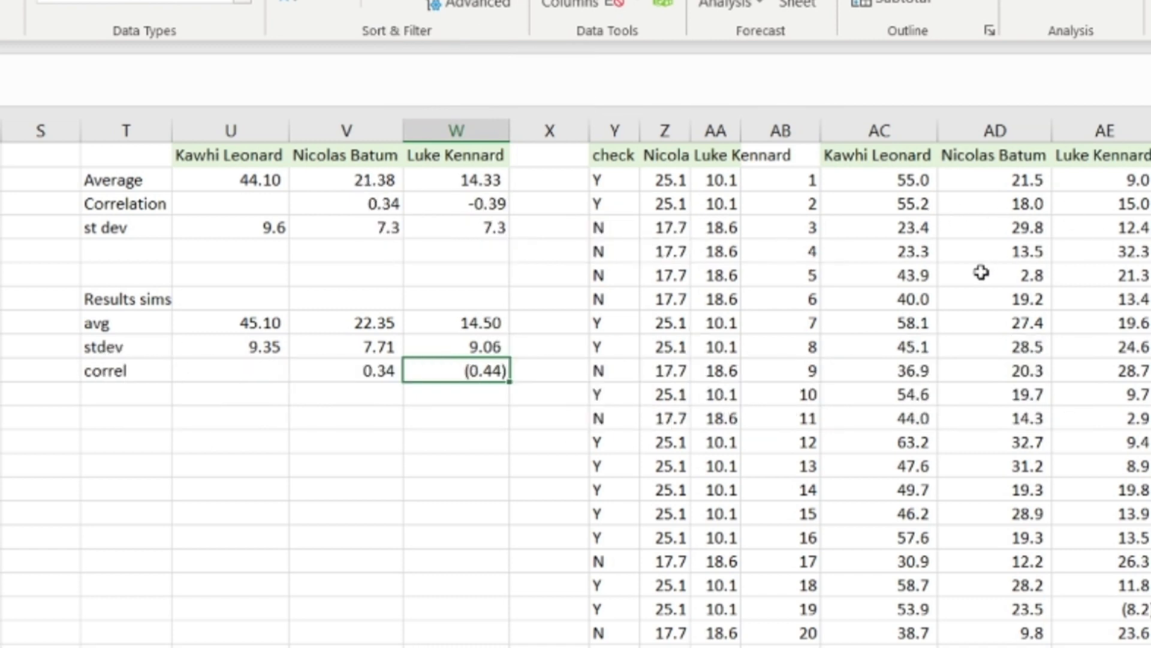
click(894, 252)
click(887, 180)
key(Down)
key(Down)
key(Down)
key(Down)
key(Up)
key(Up)
key(Up)
key(Up)
key(Up)
key(Down)
key(Right)
key(Right)
key(Right)
key(Right)
key(Right)
key(Right)
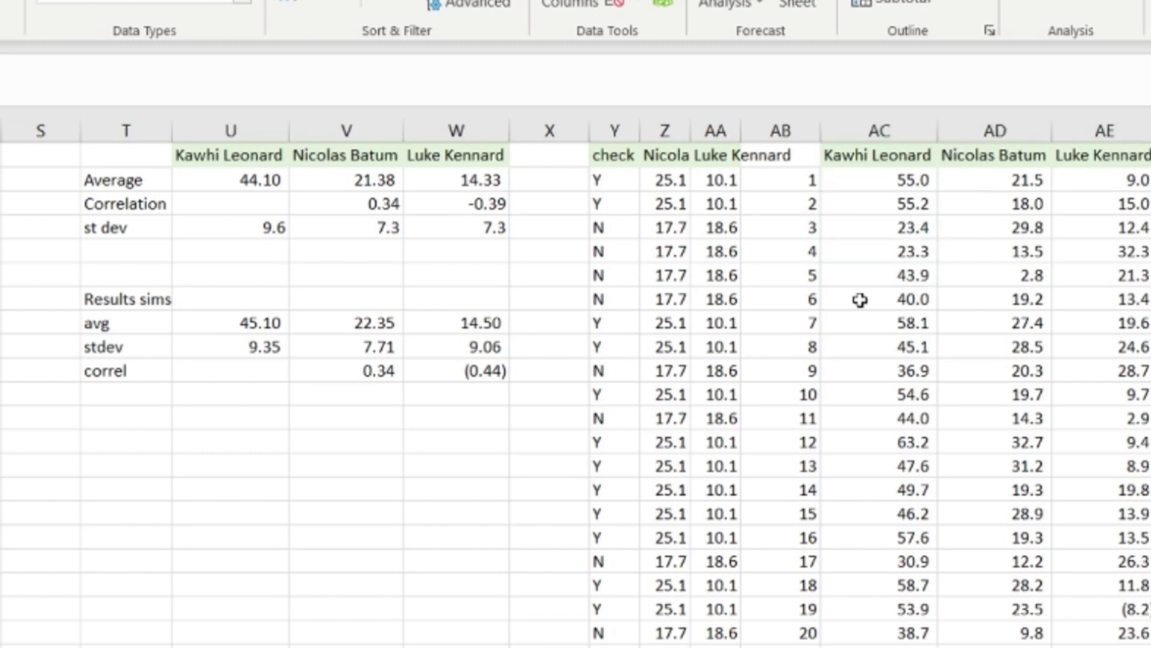
key(Left)
key(Left)
key(Left)
key(Left)
key(Left)
key(Left)
key(Left)
key(Right)
key(Right)
key(Left)
key(Left)
key(Right)
key(Right)
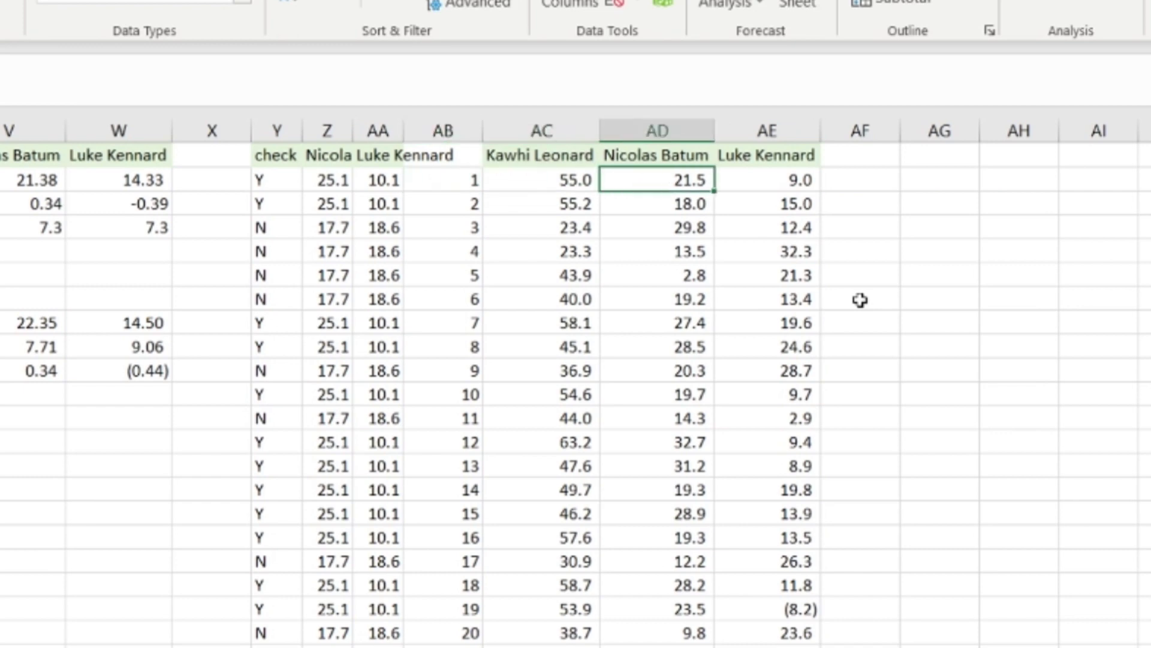
key(Right)
key(Right)
key(Down)
key(Left)
key(Left)
key(Up)
key(Left)
key(Left)
key(Right)
key(Right)
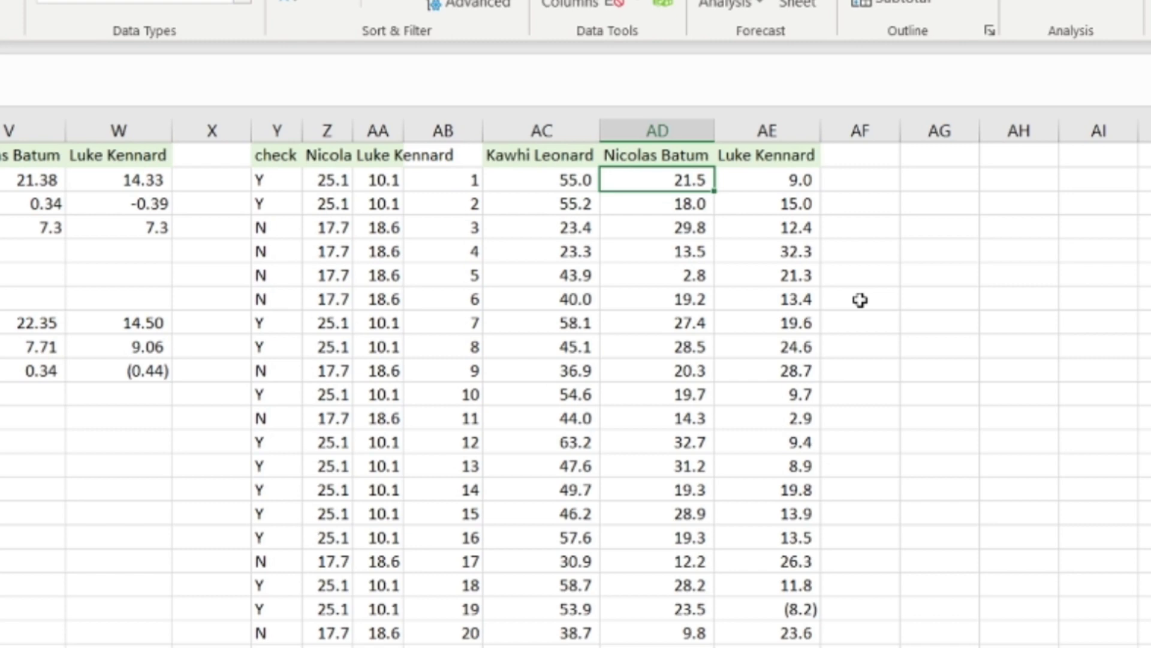